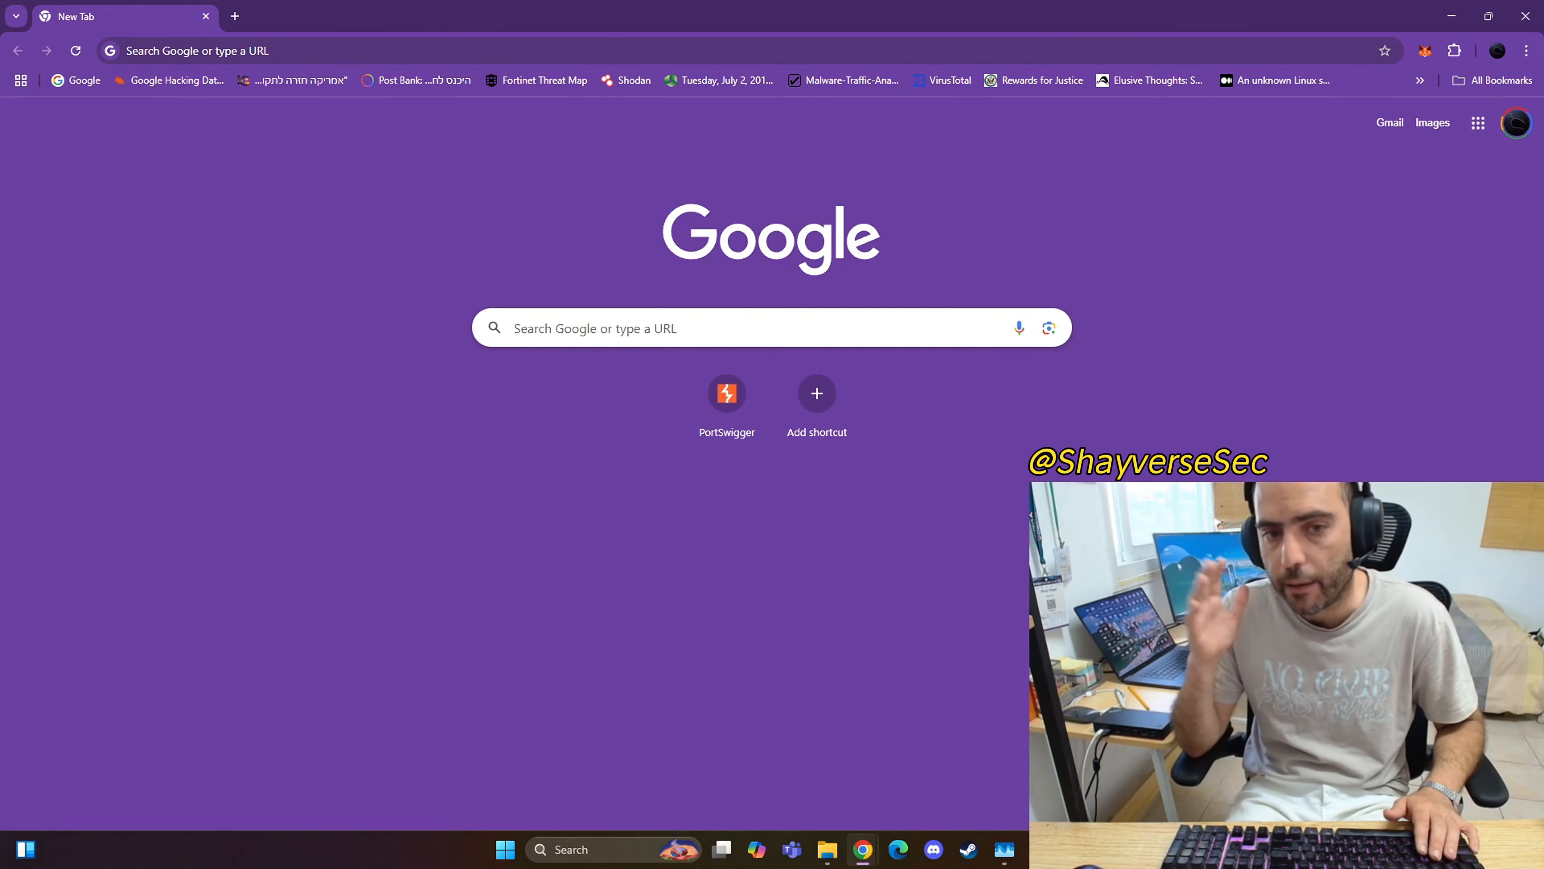
Step: Minimize the browser and launch VMware Workstation from the desktop
{"action": "left_click", "coordinate": [1452, 26]}
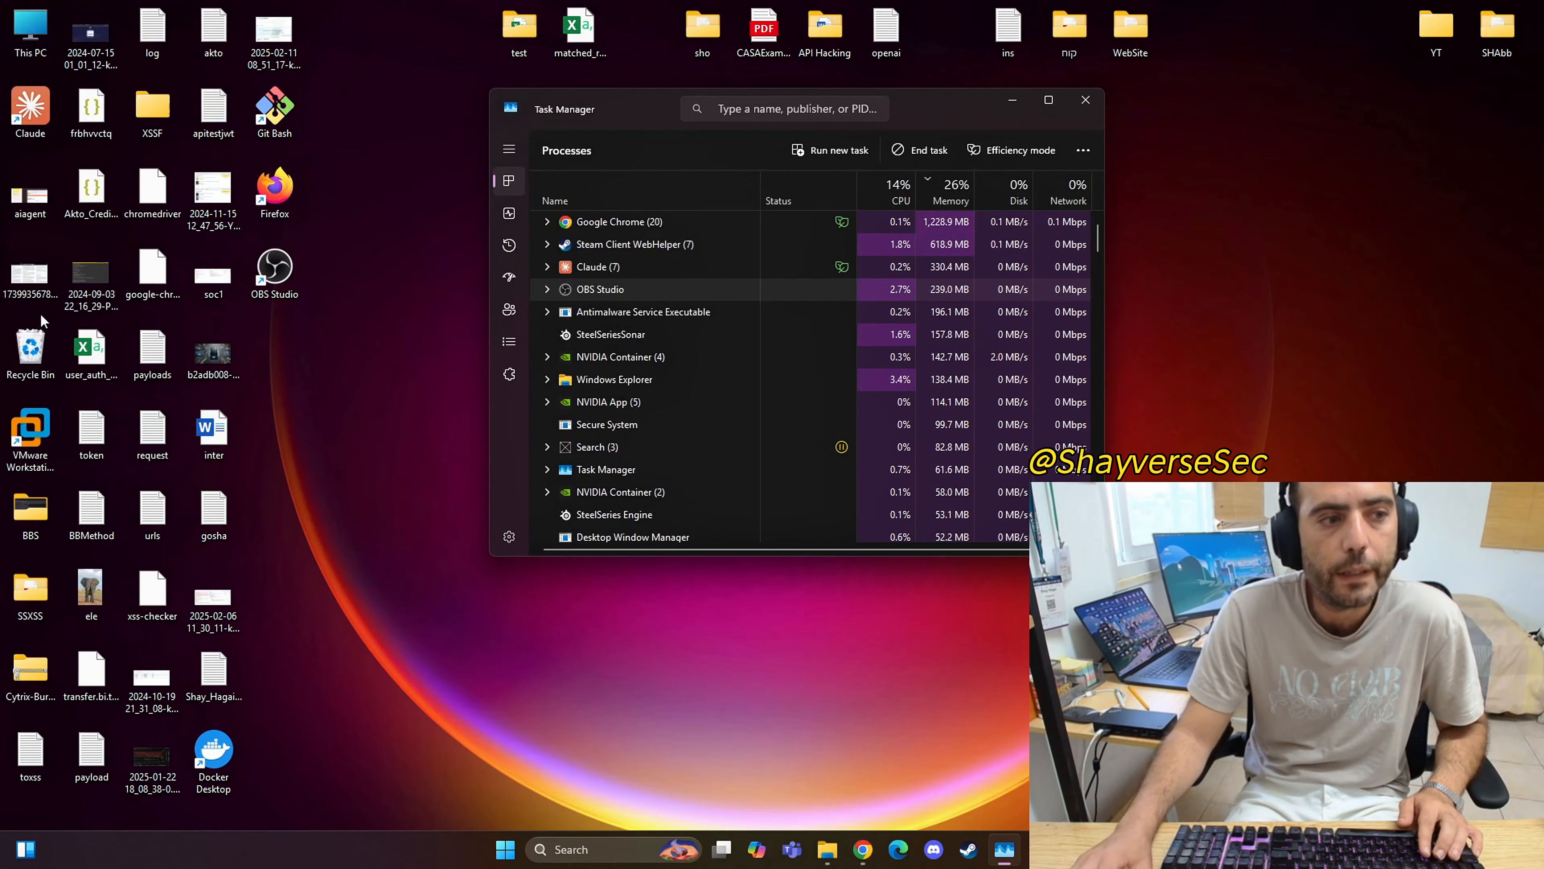
{"action": "left_click", "coordinate": [36, 434]}
{"action": "double_click", "coordinate": [48, 442]}
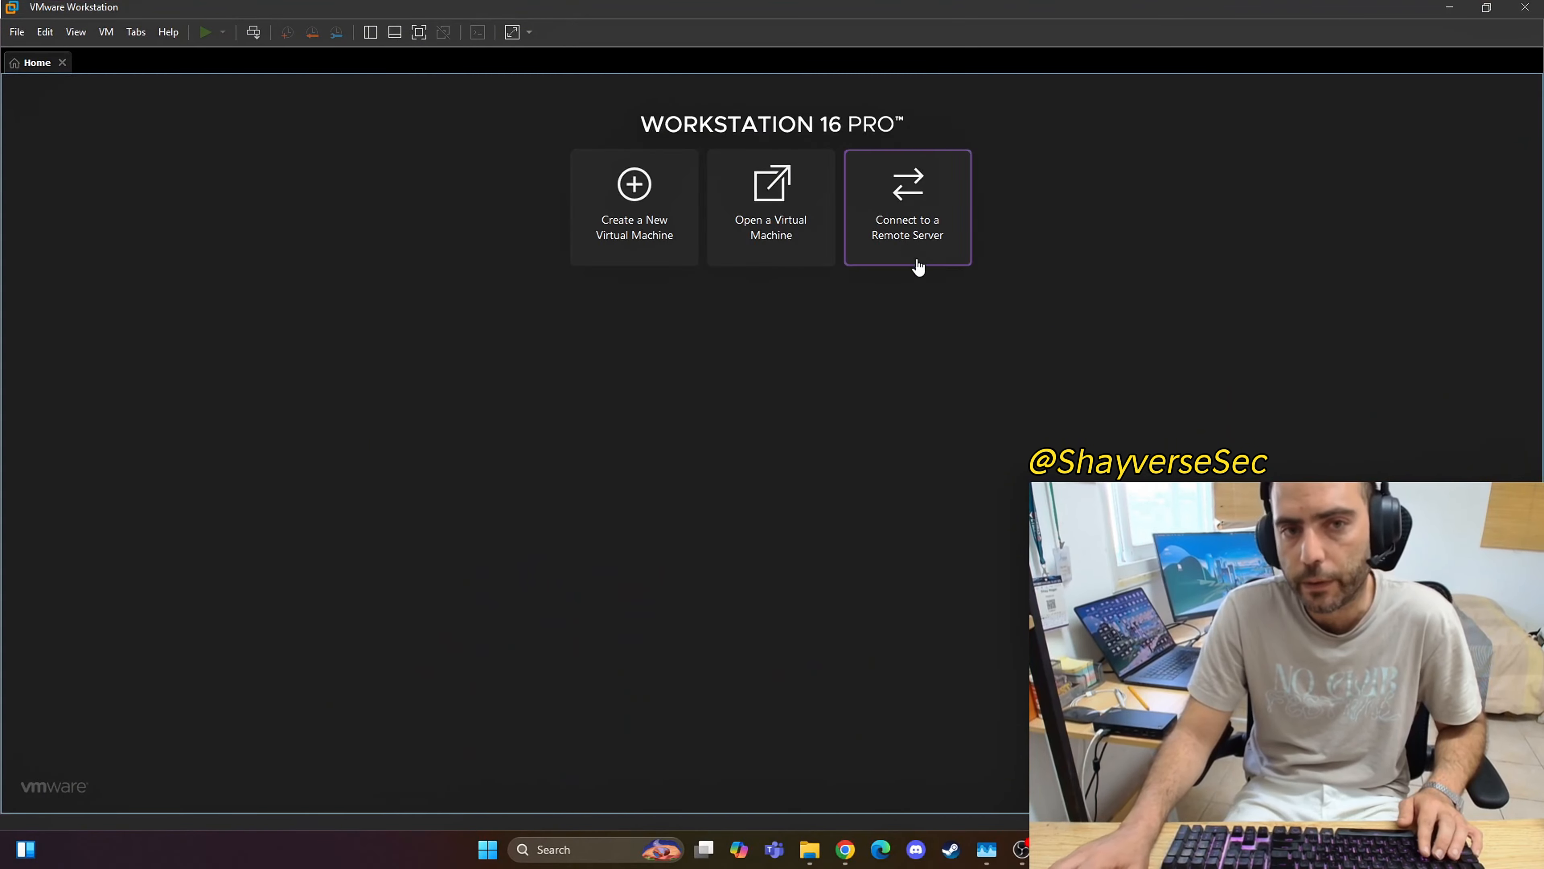
Step: Switch to the Chrome window with the new tab and search the web for "kali download"
{"action": "mouse_move", "coordinate": [841, 855]}
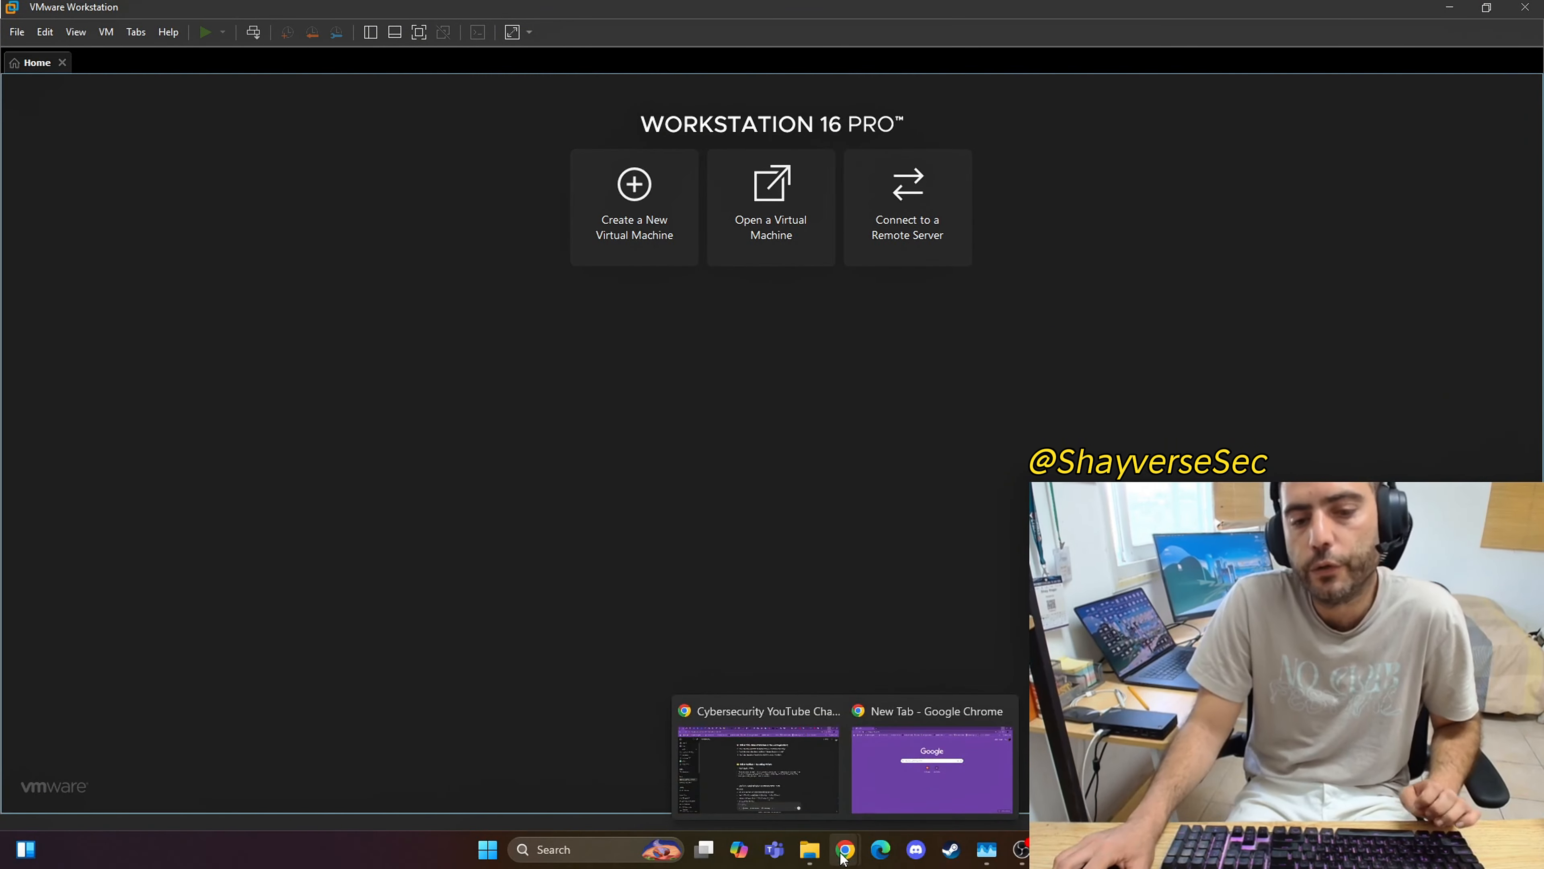
{"action": "left_click", "coordinate": [887, 804]}
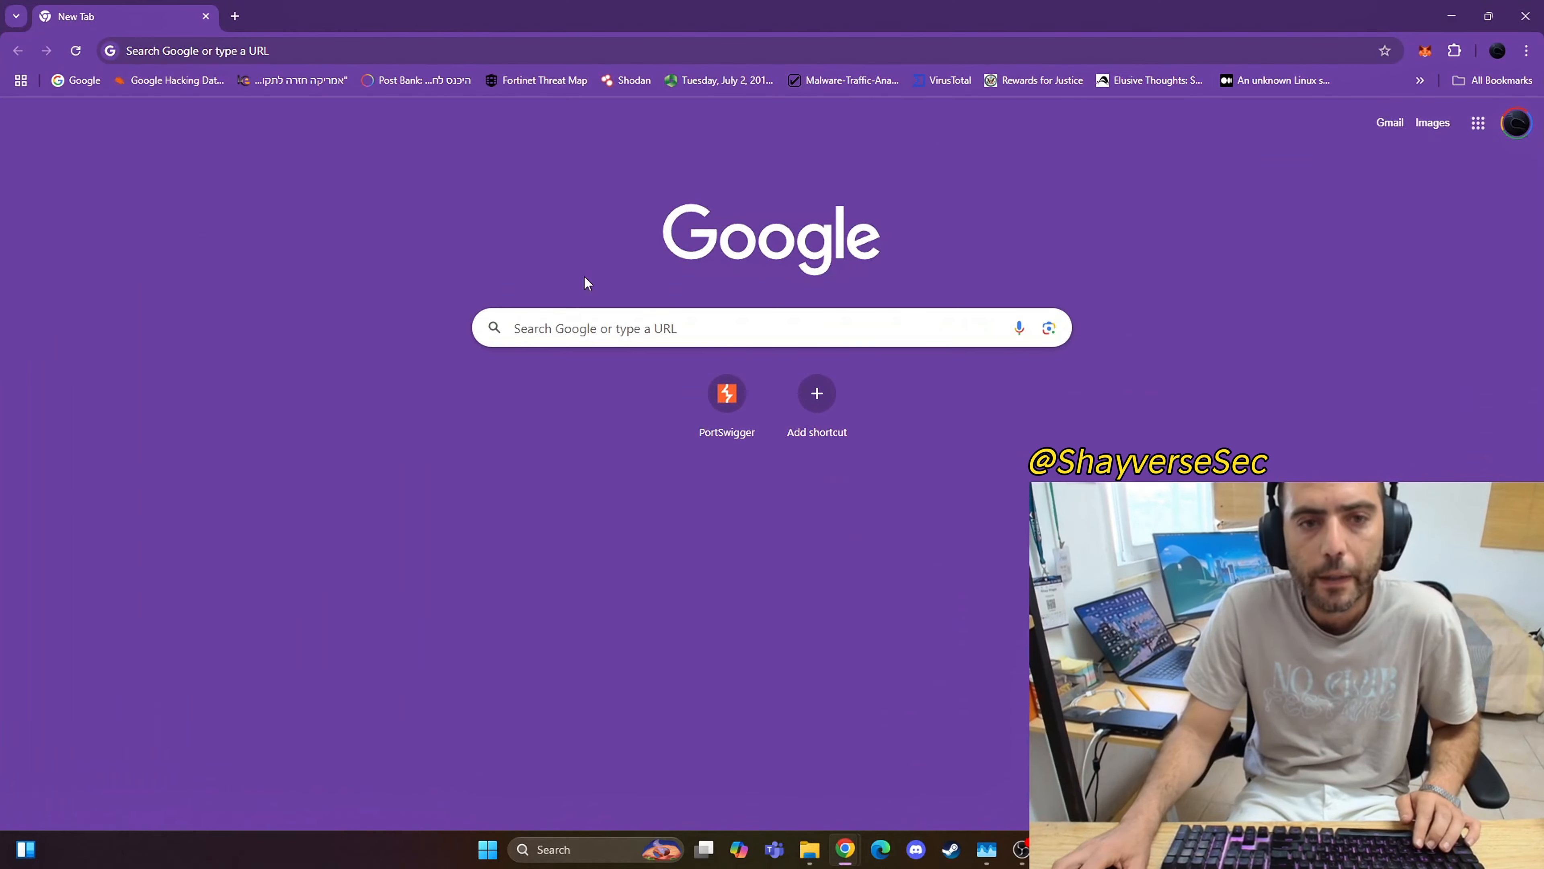
{"action": "left_click", "coordinate": [285, 53]}
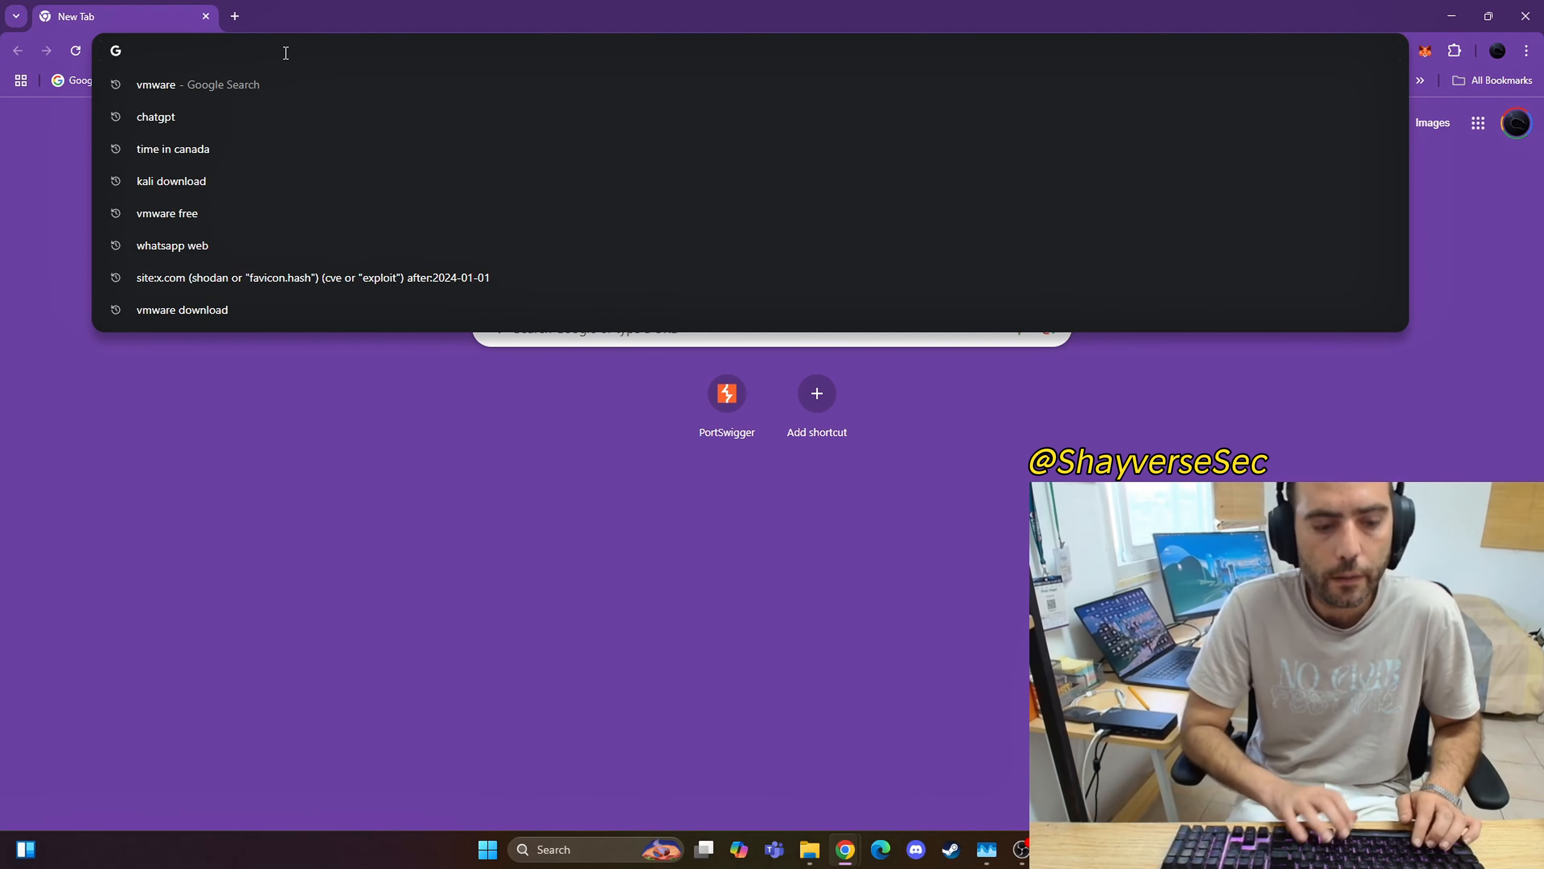
{"action": "type", "text": "kali download"}
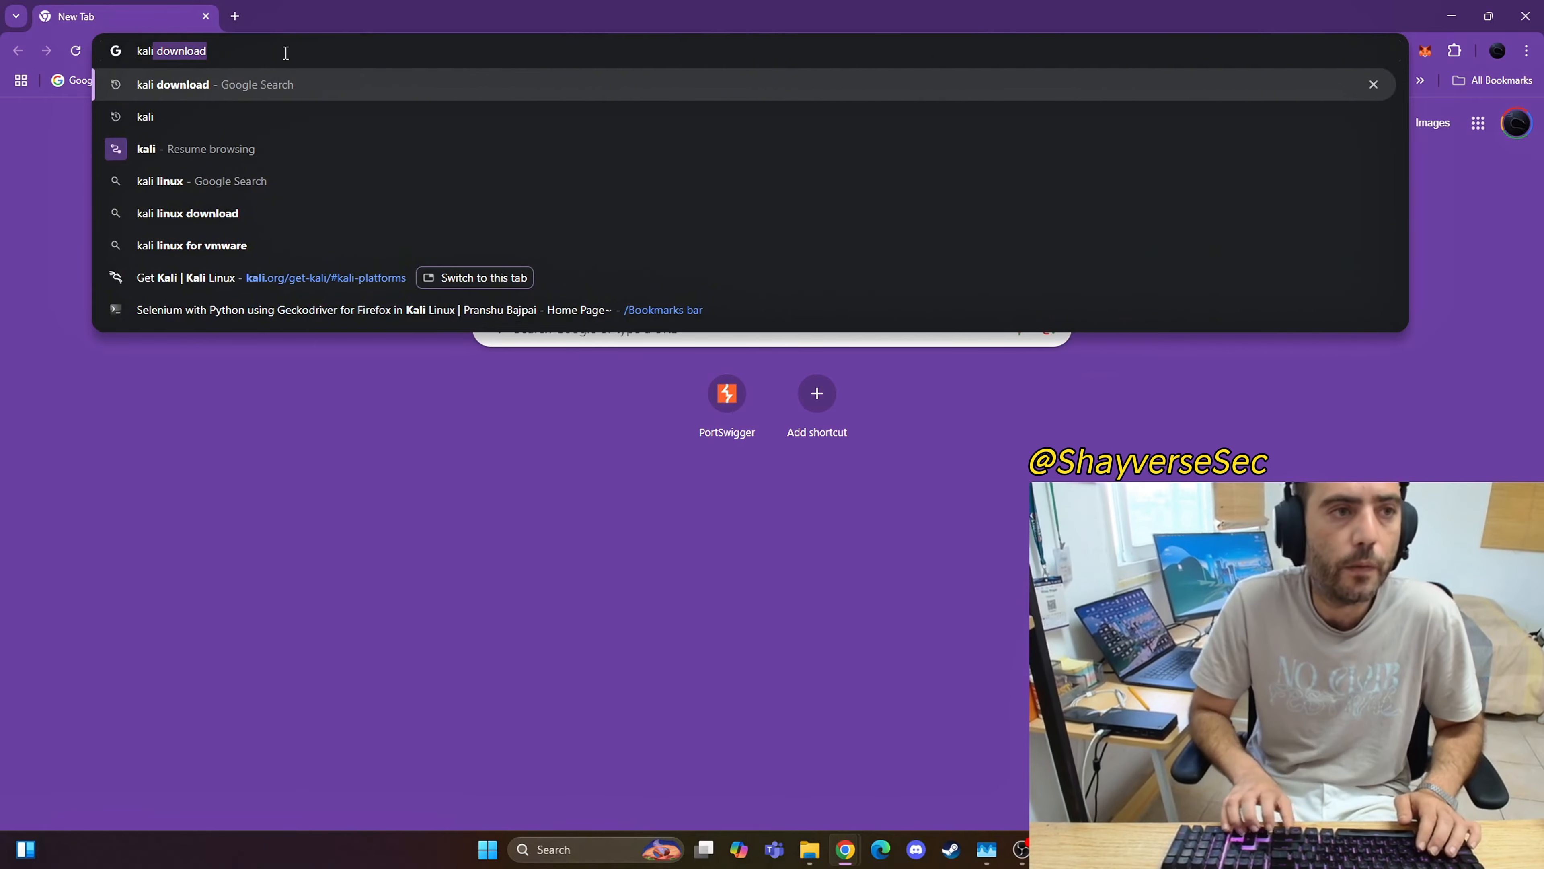
{"action": "key", "text": "Return"}
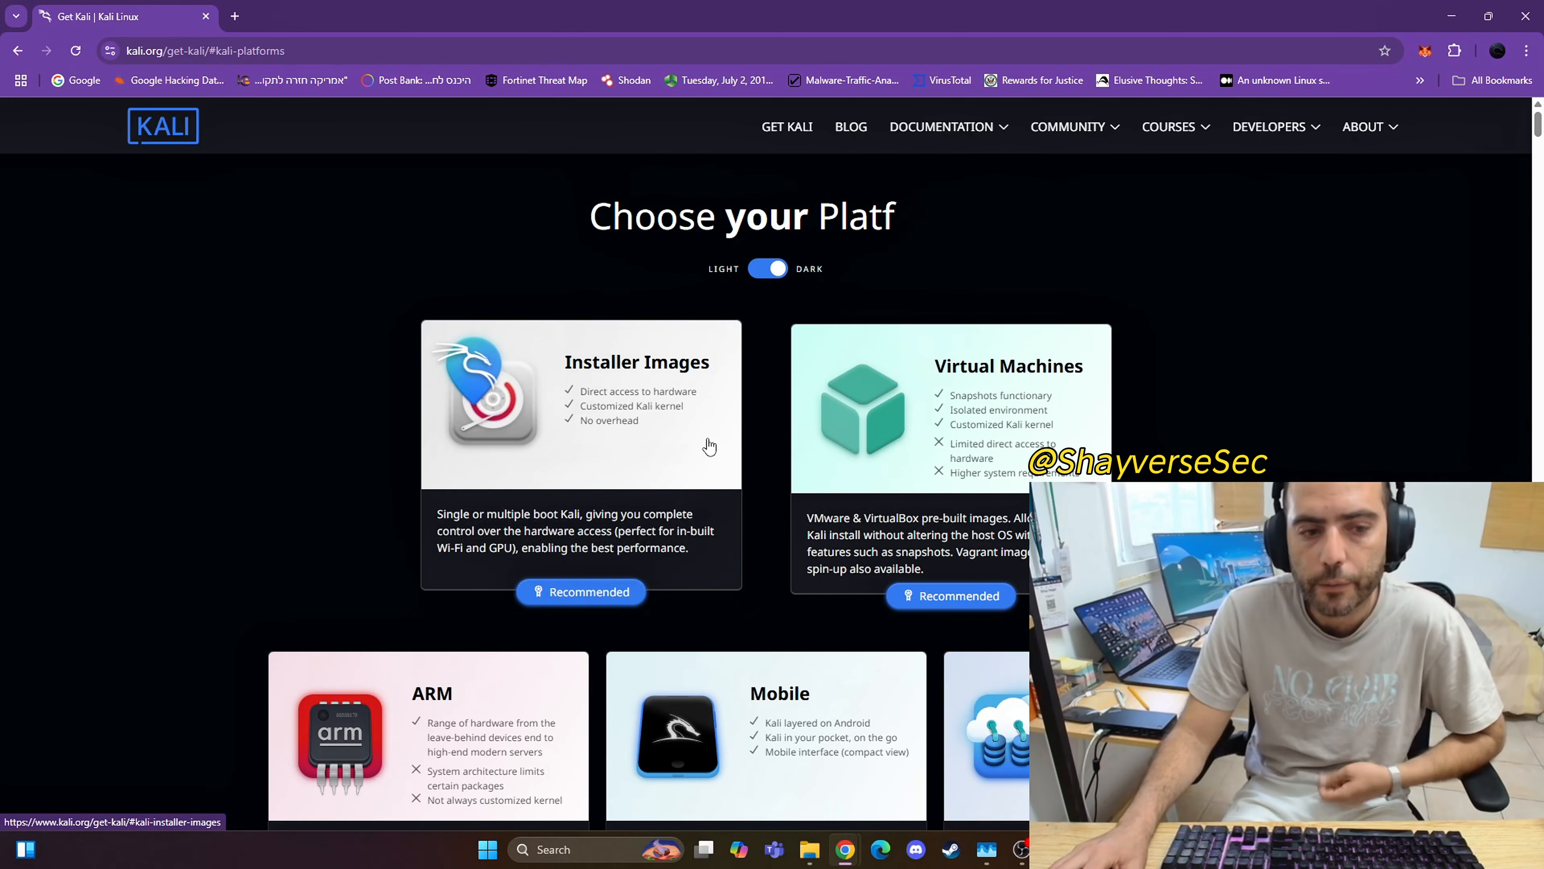
Step: Choose the Virtual Machines platform on the Kali download page and download the pre-built VMware image
{"action": "scroll", "coordinate": [705, 446], "scroll_direction": "down", "scroll_amount": 5}
{"action": "scroll", "coordinate": [839, 427], "scroll_direction": "up", "scroll_amount": 4}
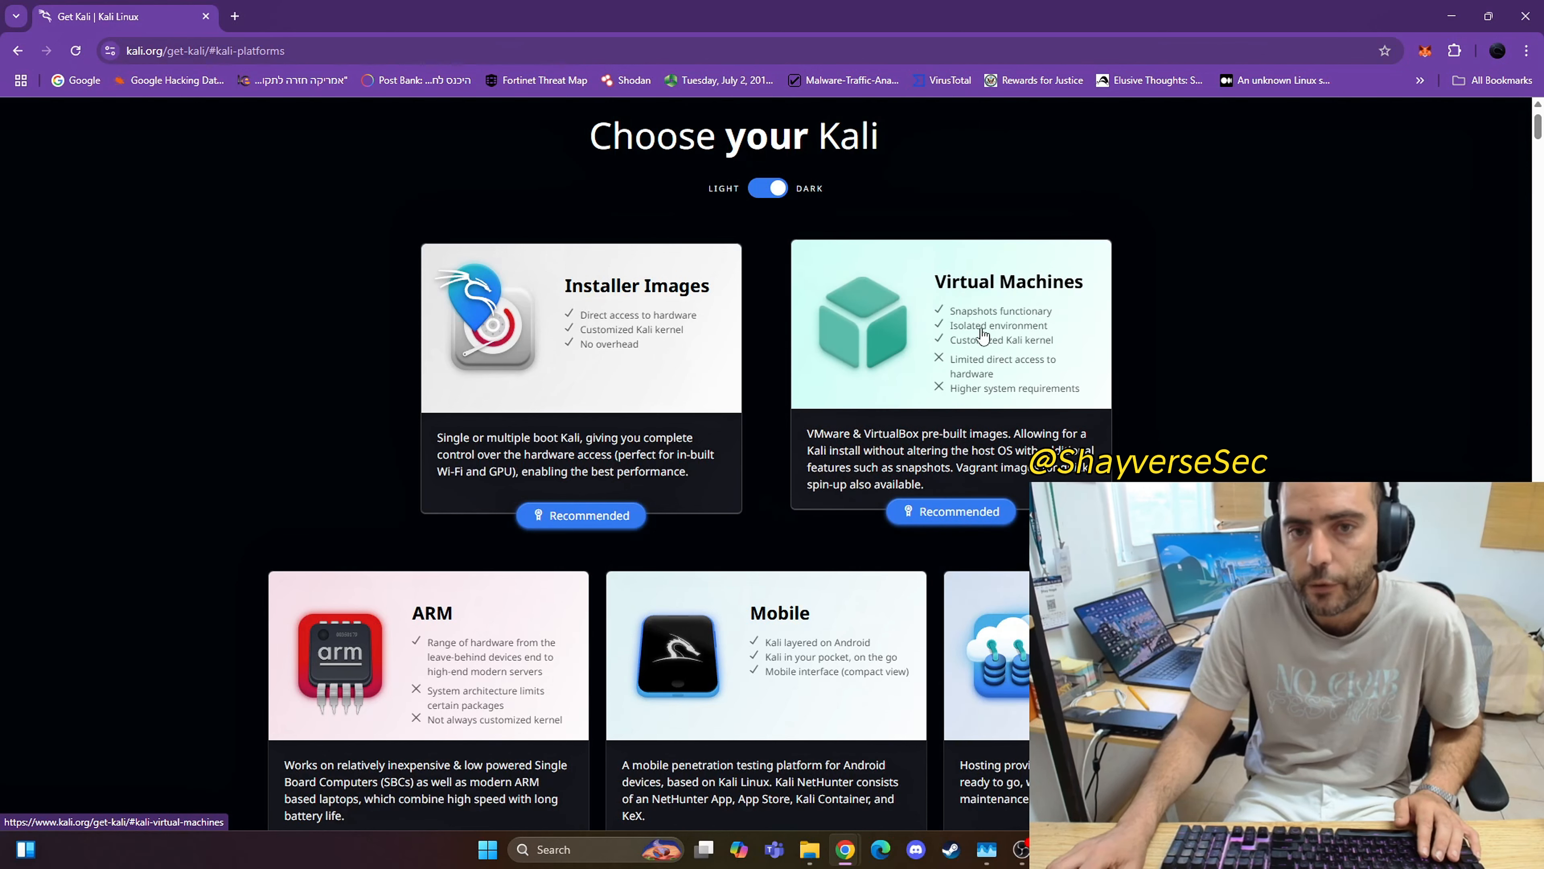
{"action": "left_click", "coordinate": [983, 335]}
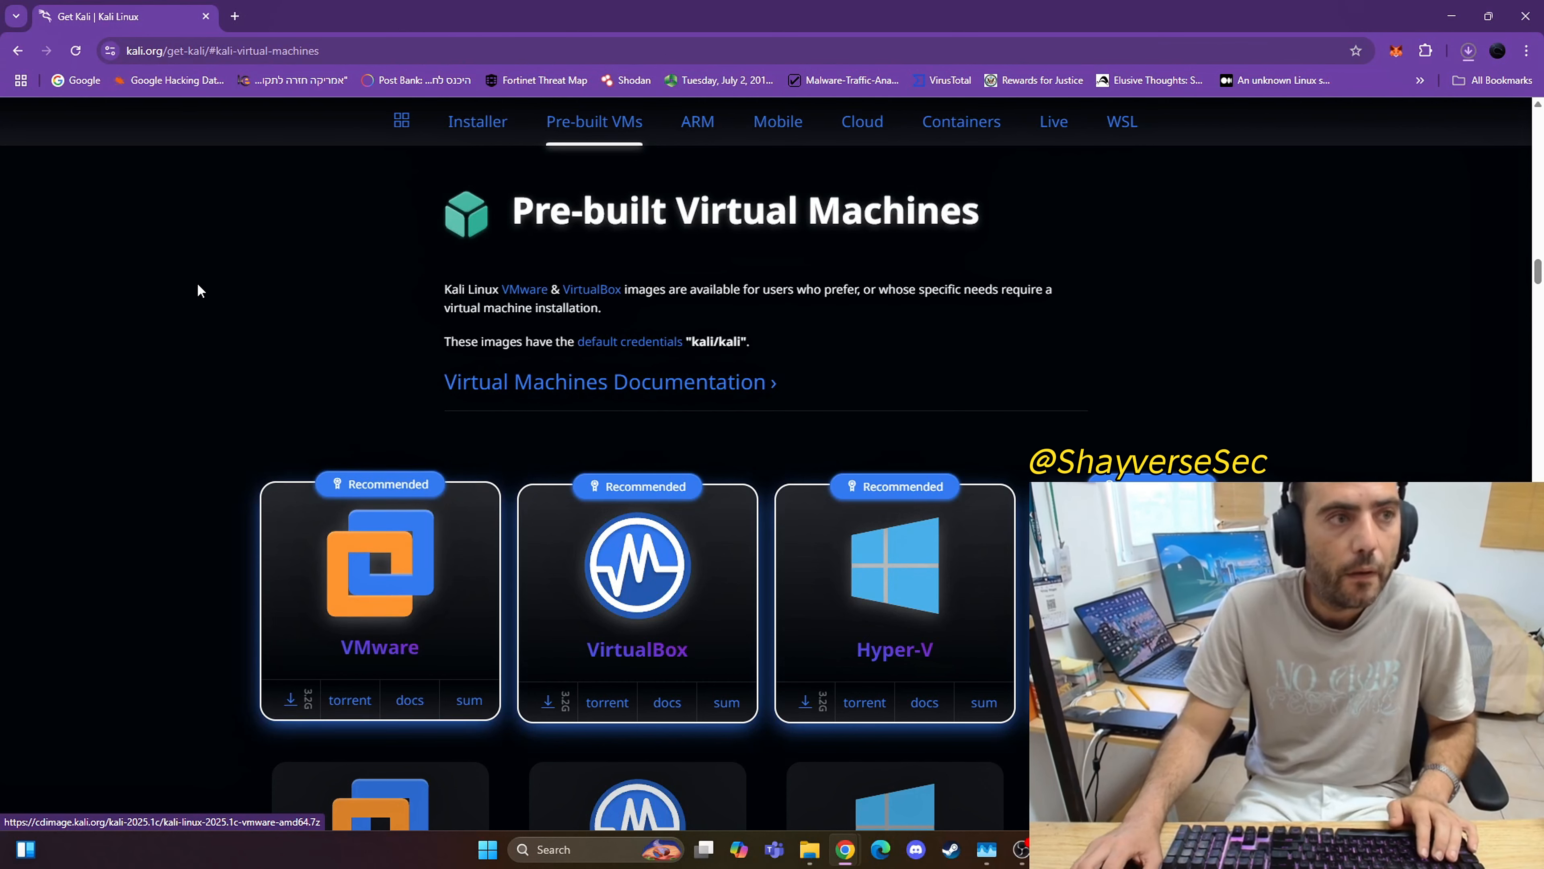
Step: Show the downloaded kali-linux-2025.1c-vmware-amd64 (1) archive in its folder and open it in WinRAR, dismissing the licence notice
{"action": "left_click", "coordinate": [1468, 52]}
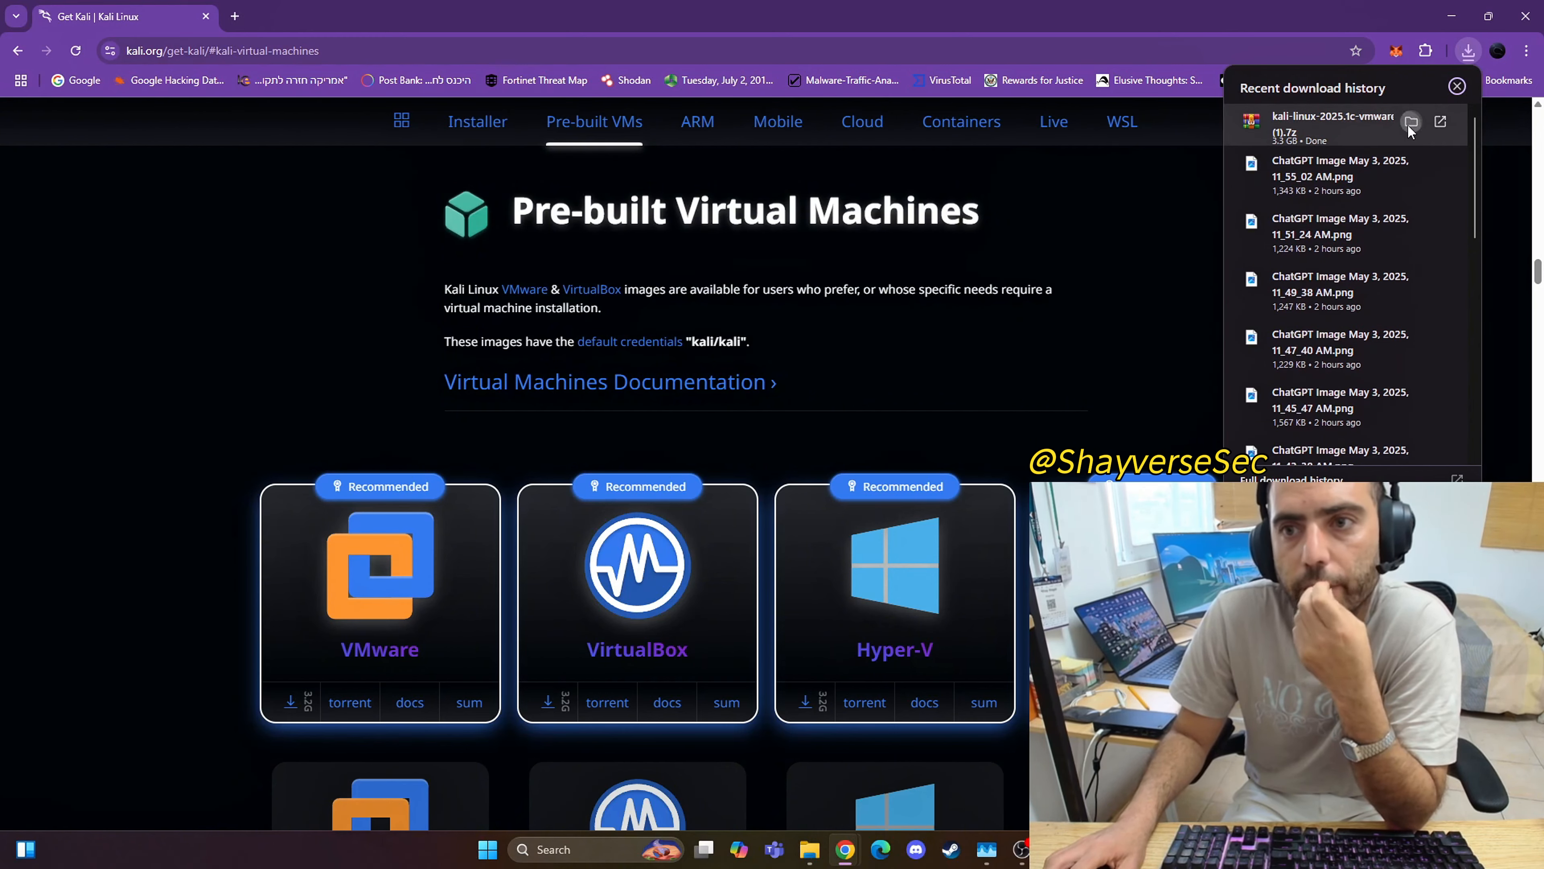
{"action": "left_click", "coordinate": [1410, 122]}
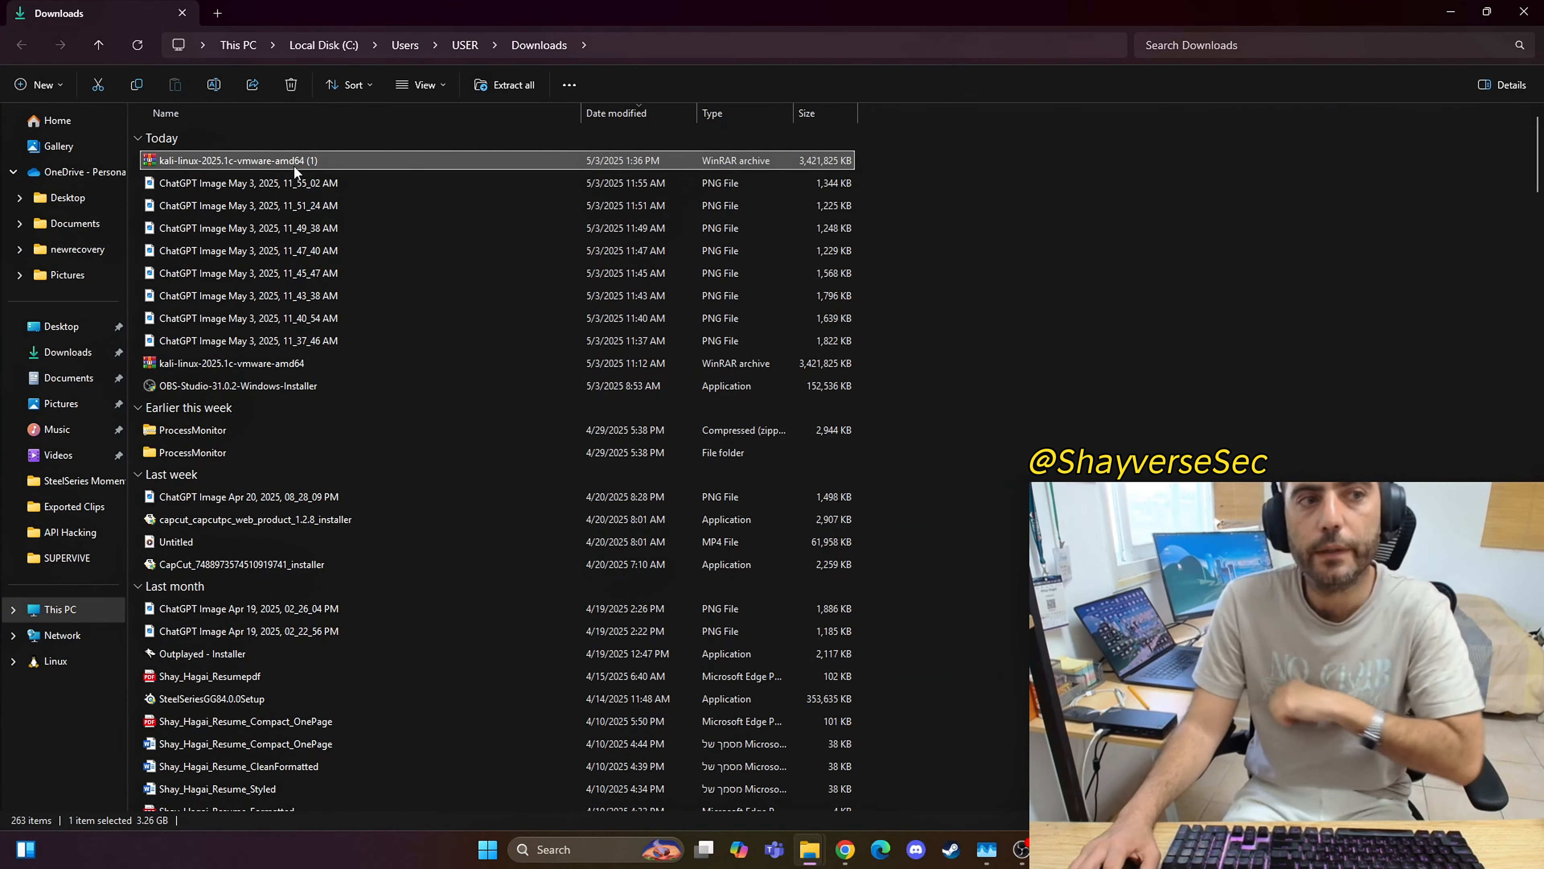
{"action": "right_click", "coordinate": [294, 167]}
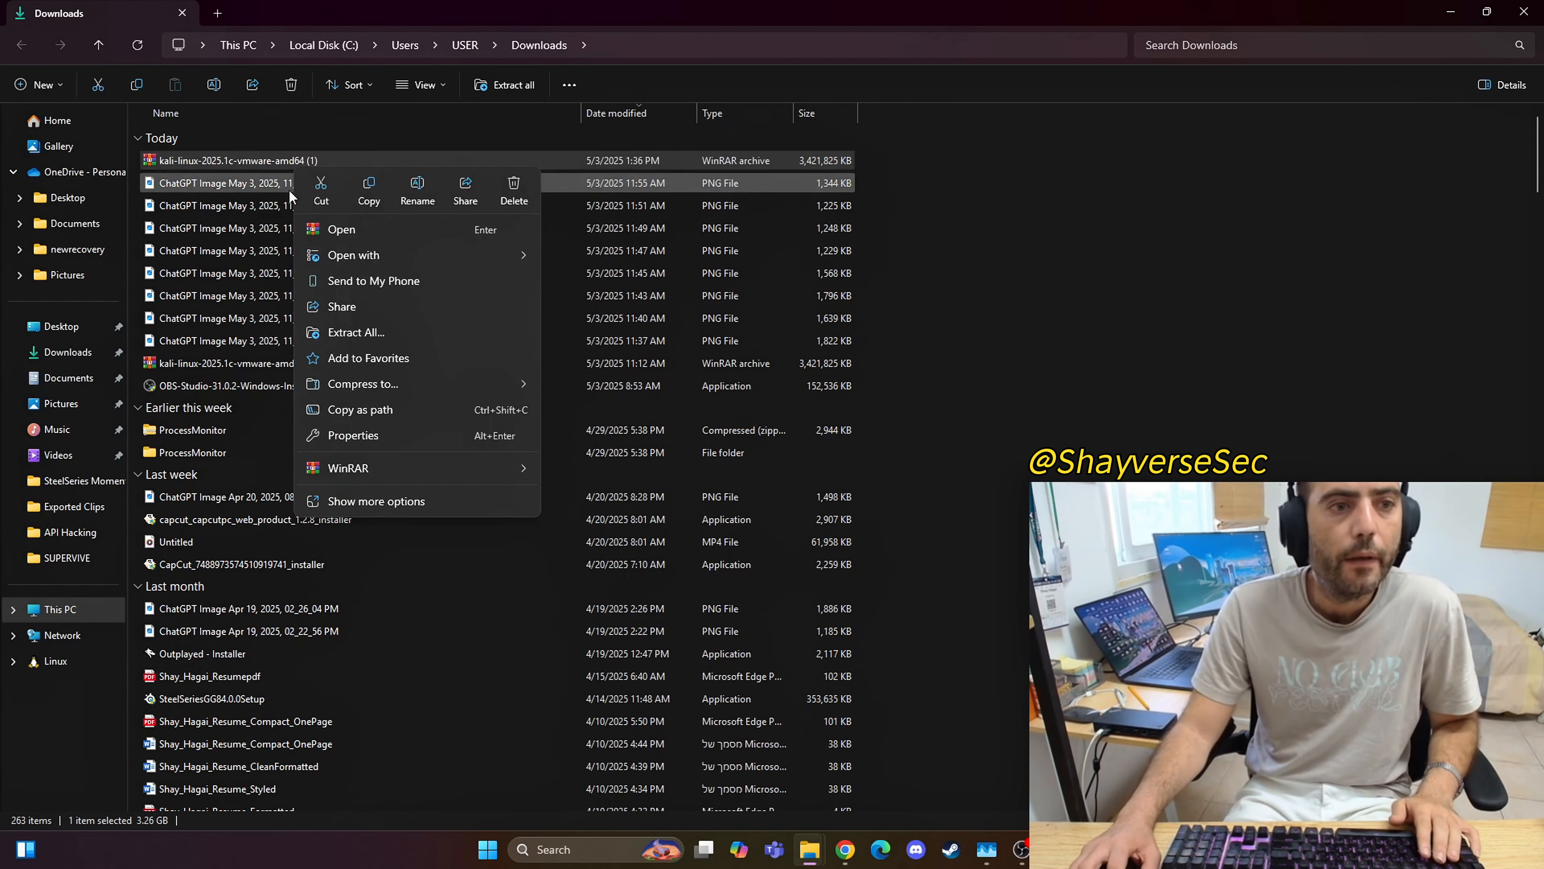
{"action": "left_click", "coordinate": [267, 156]}
{"action": "double_click", "coordinate": [267, 157]}
{"action": "left_click", "coordinate": [610, 293]}
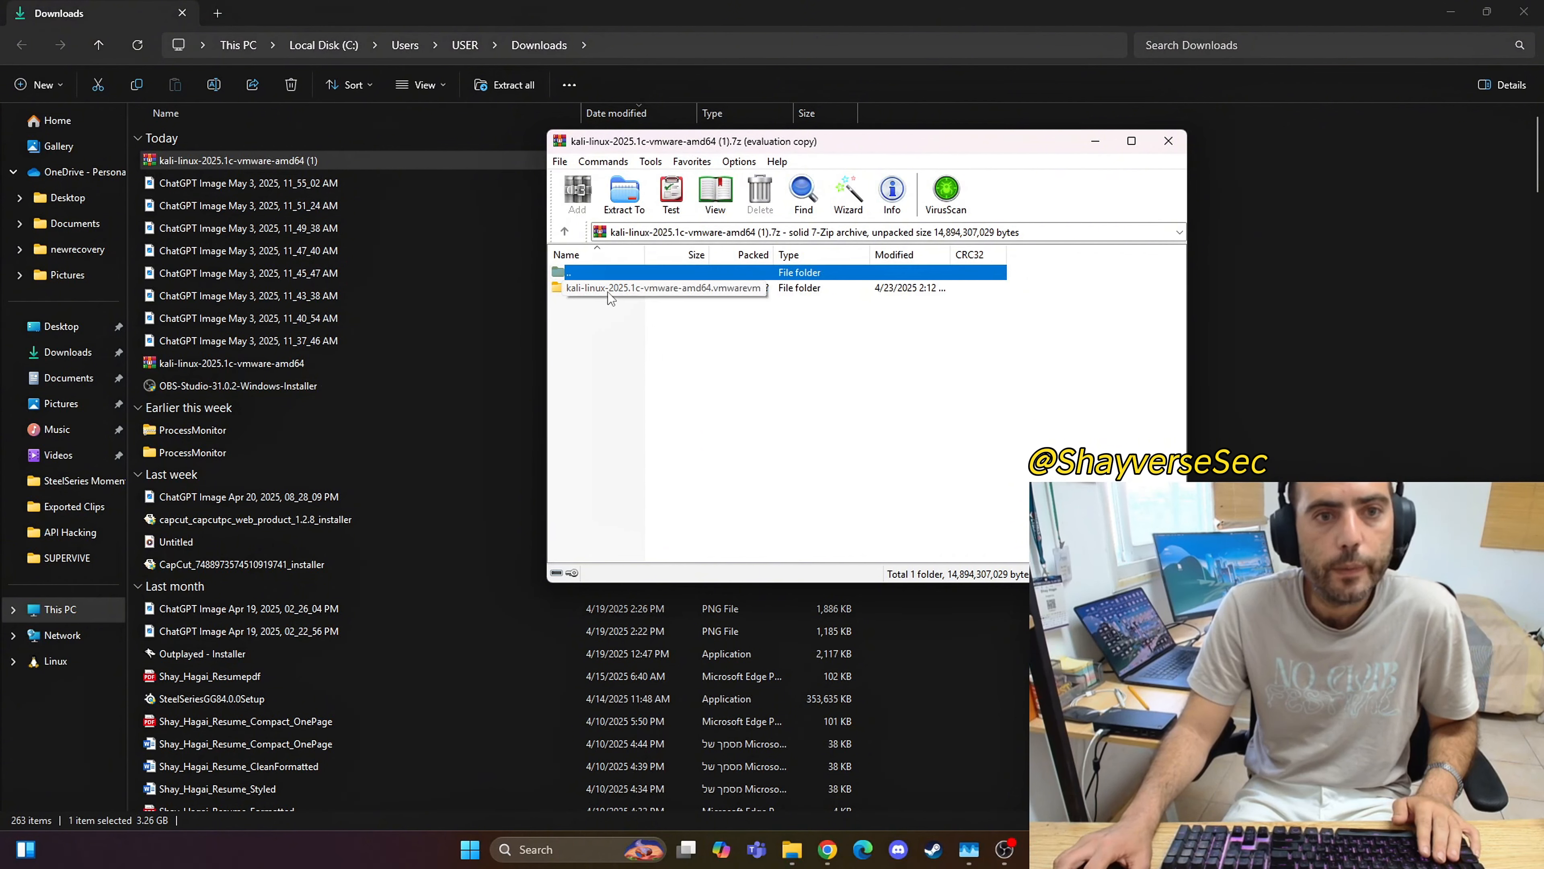
{"action": "left_click", "coordinate": [966, 373]}
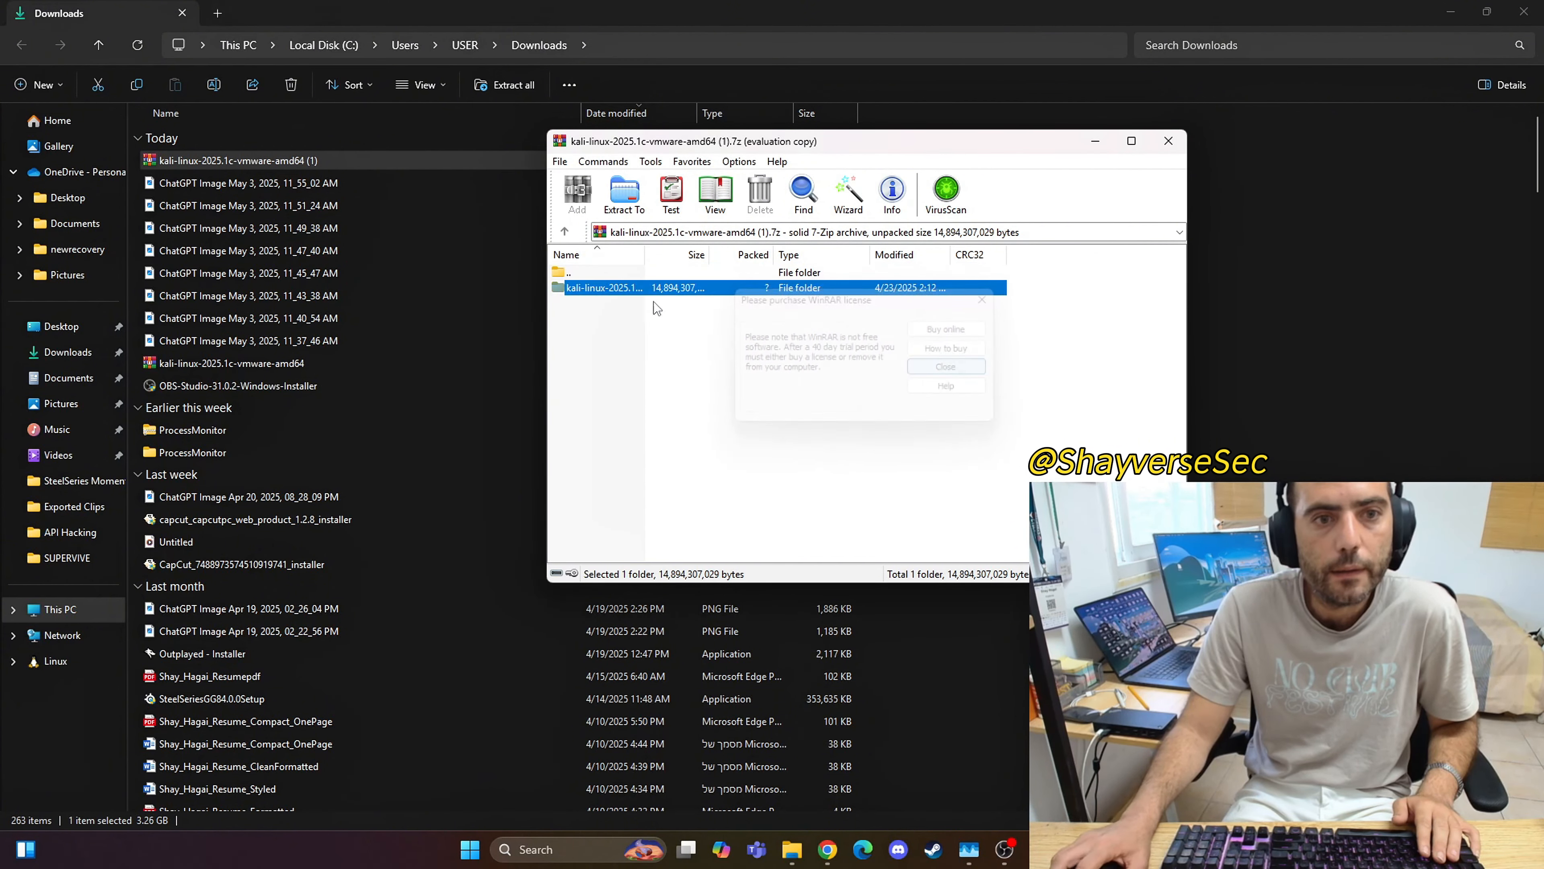
Step: Extract the archive's Kali folder to C:\Users\USER\Documents\kalilinux1 and close WinRAR
{"action": "right_click", "coordinate": [612, 288]}
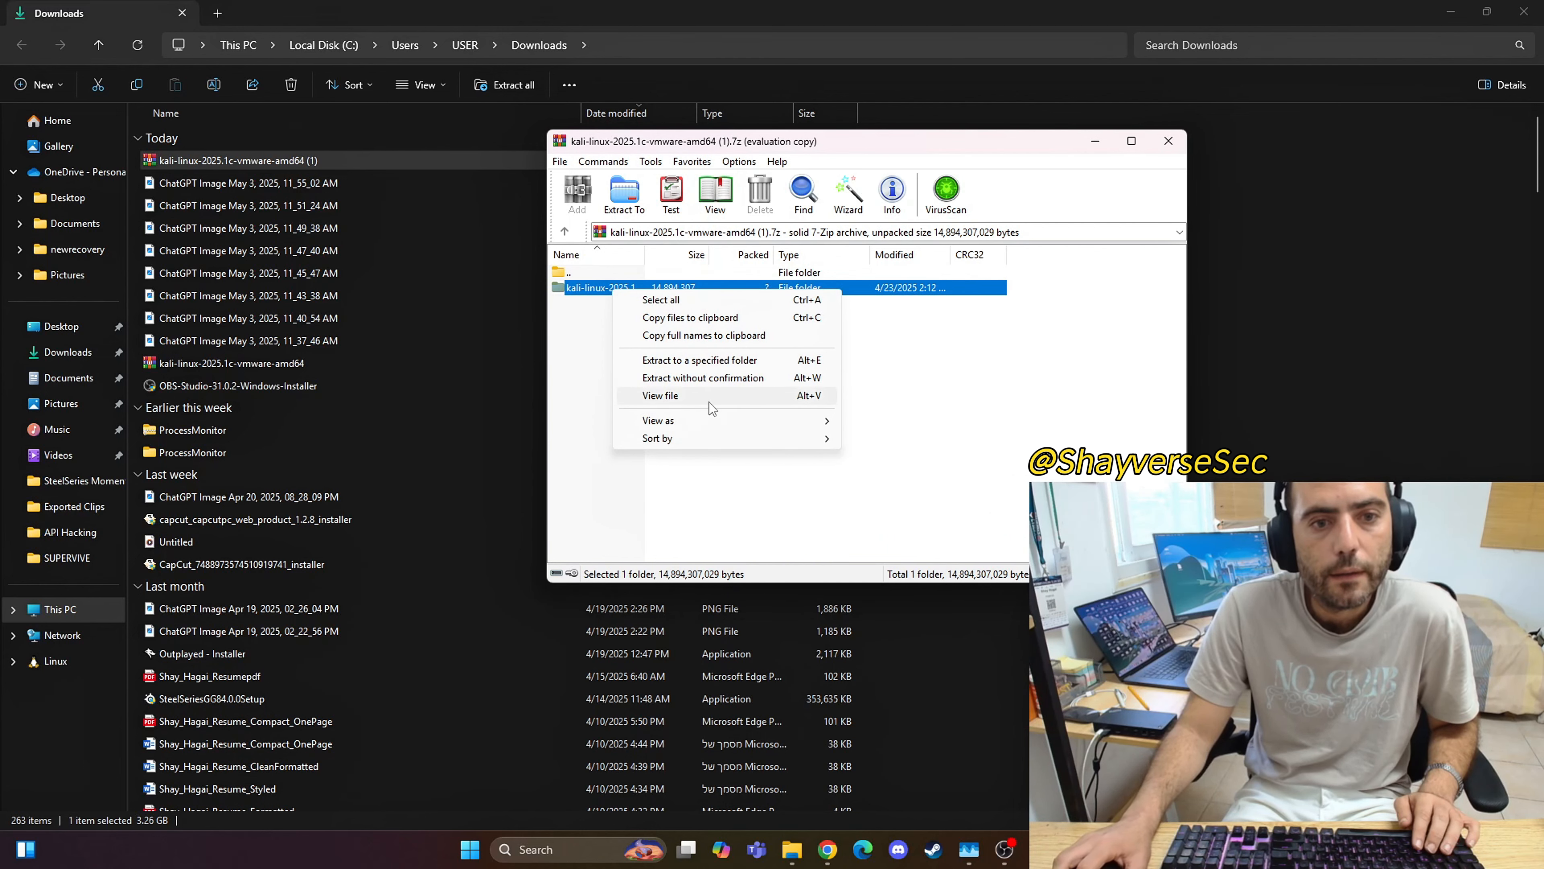
{"action": "left_click", "coordinate": [676, 360]}
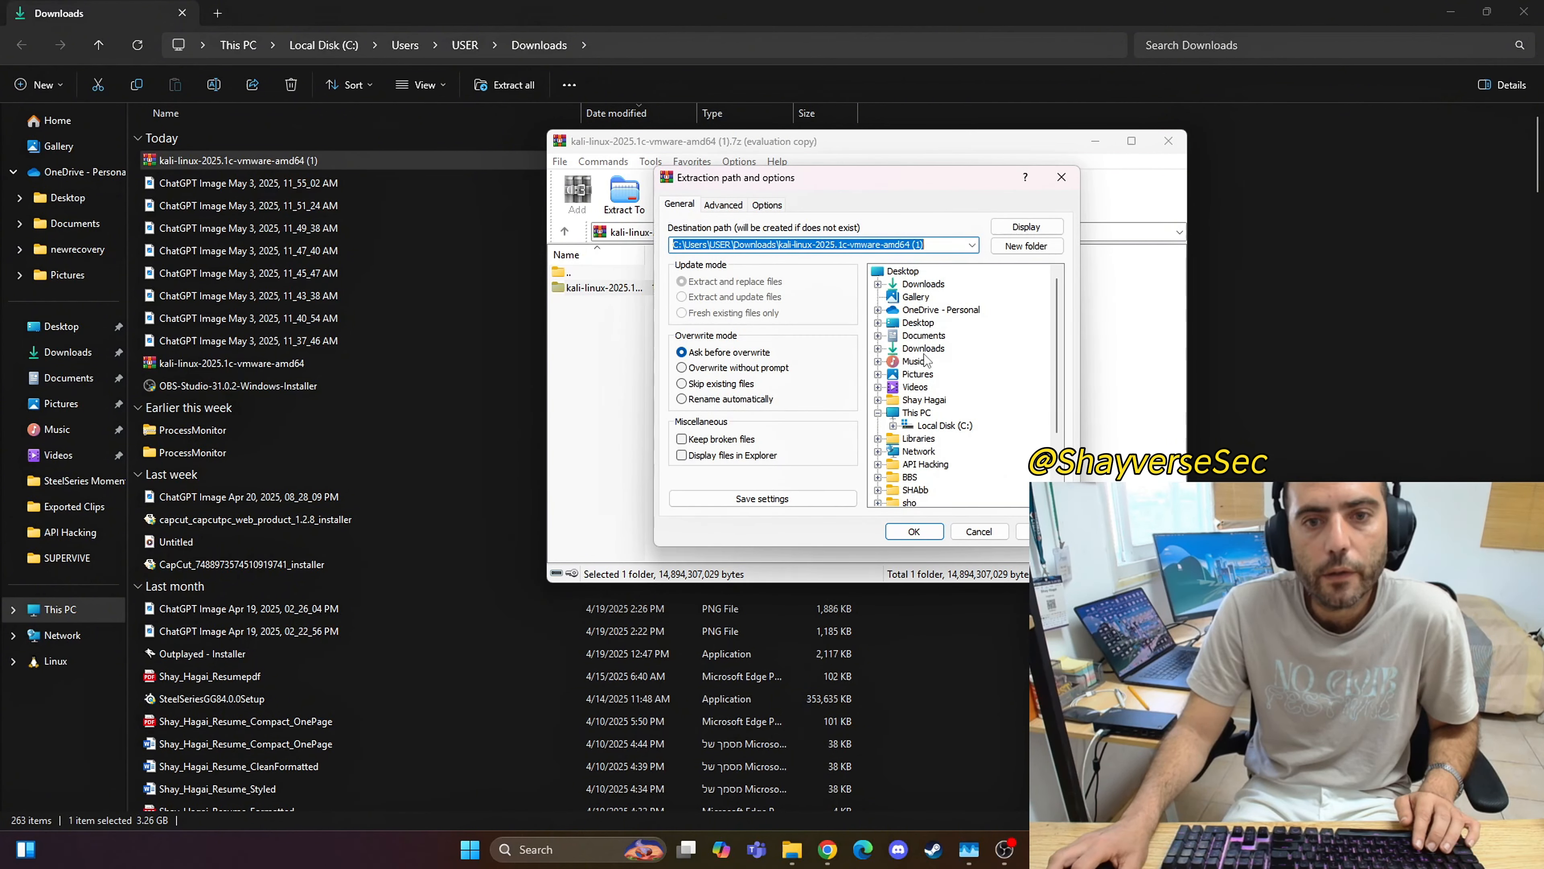
{"action": "left_click", "coordinate": [923, 335]}
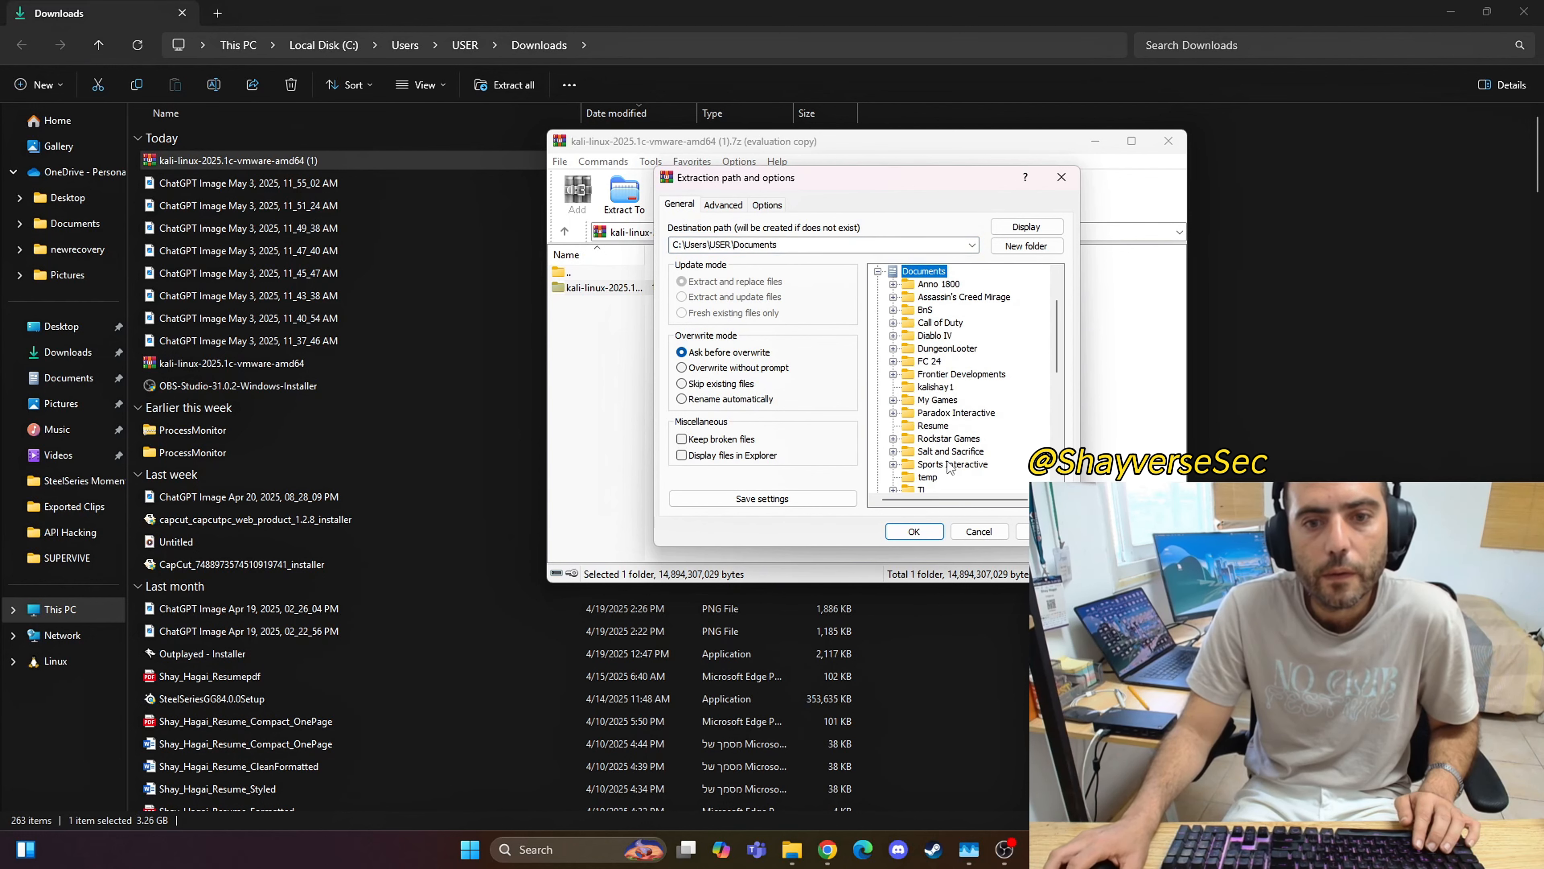
{"action": "left_click", "coordinate": [797, 248]}
{"action": "left_click", "coordinate": [796, 248]}
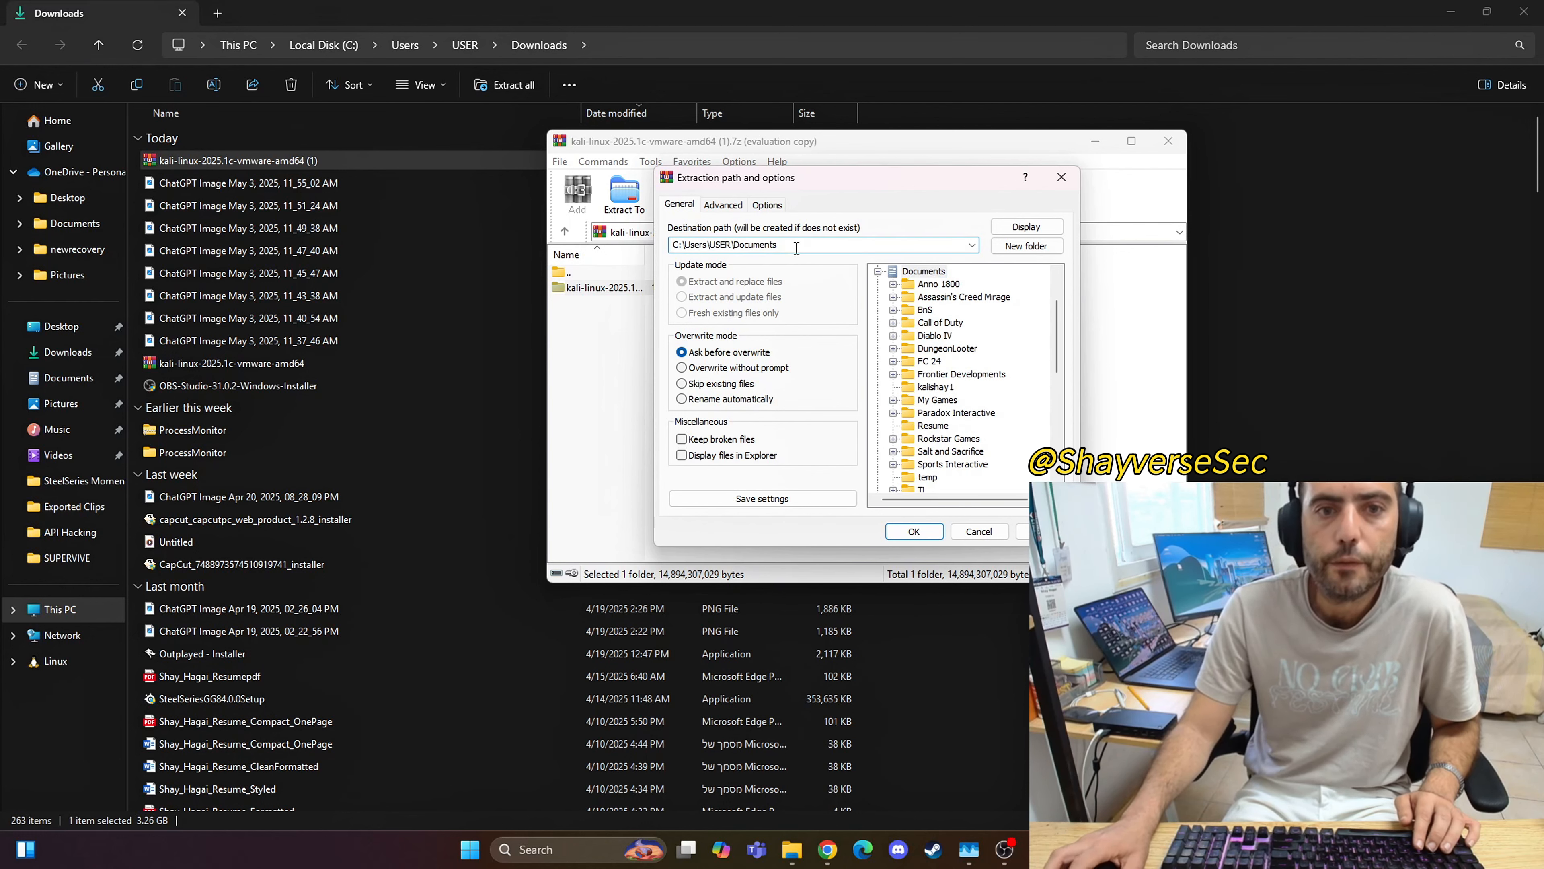
{"action": "type", "text": "/"}
{"action": "key", "text": "BackSpace"}
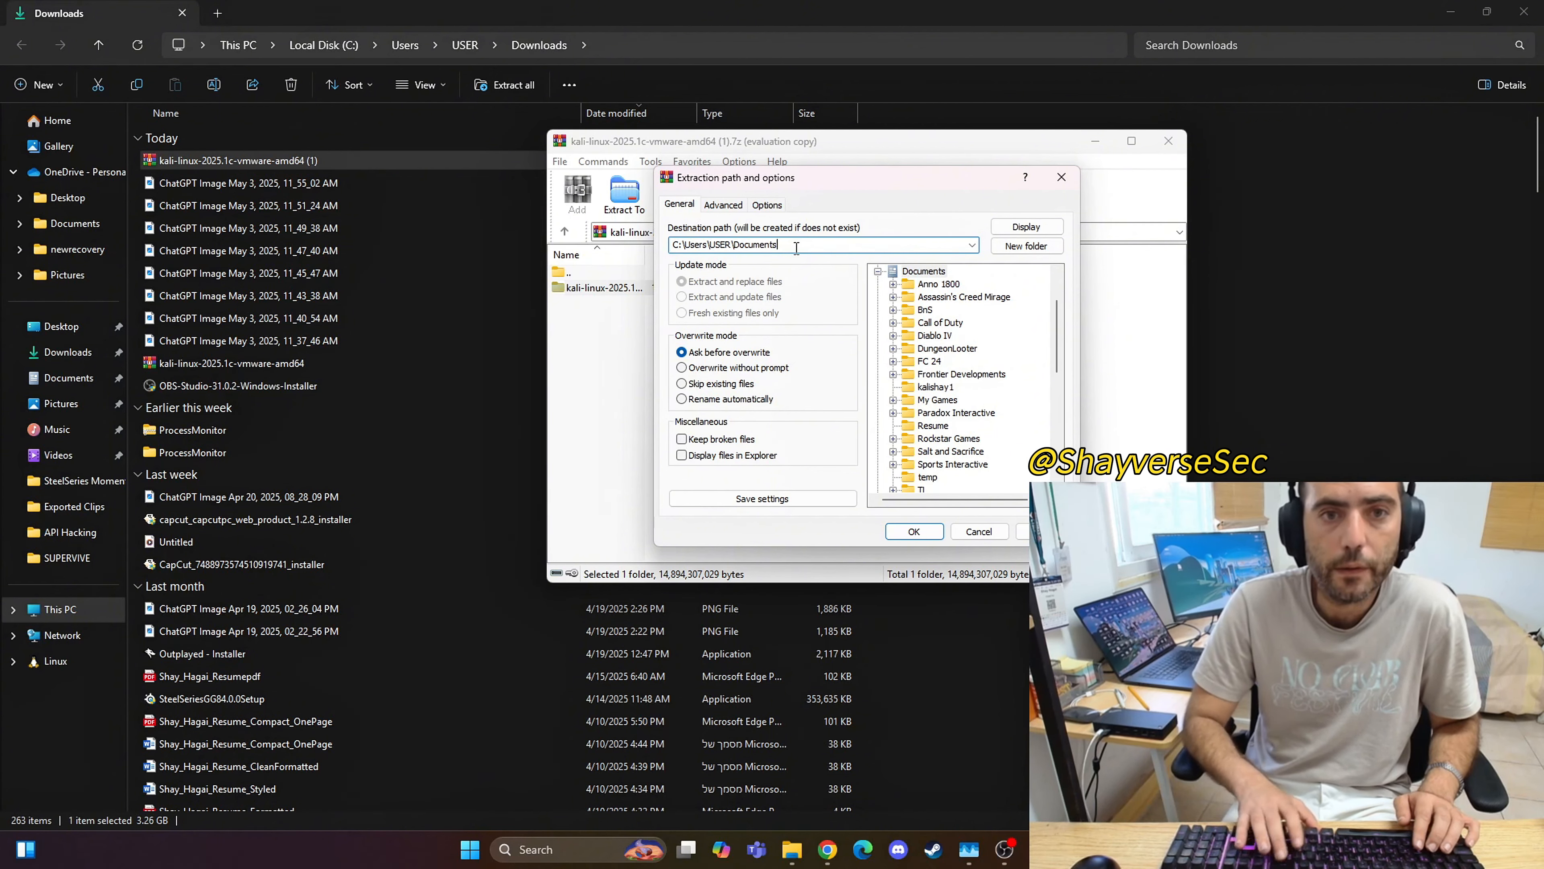
{"action": "type", "text": "\\kali"}
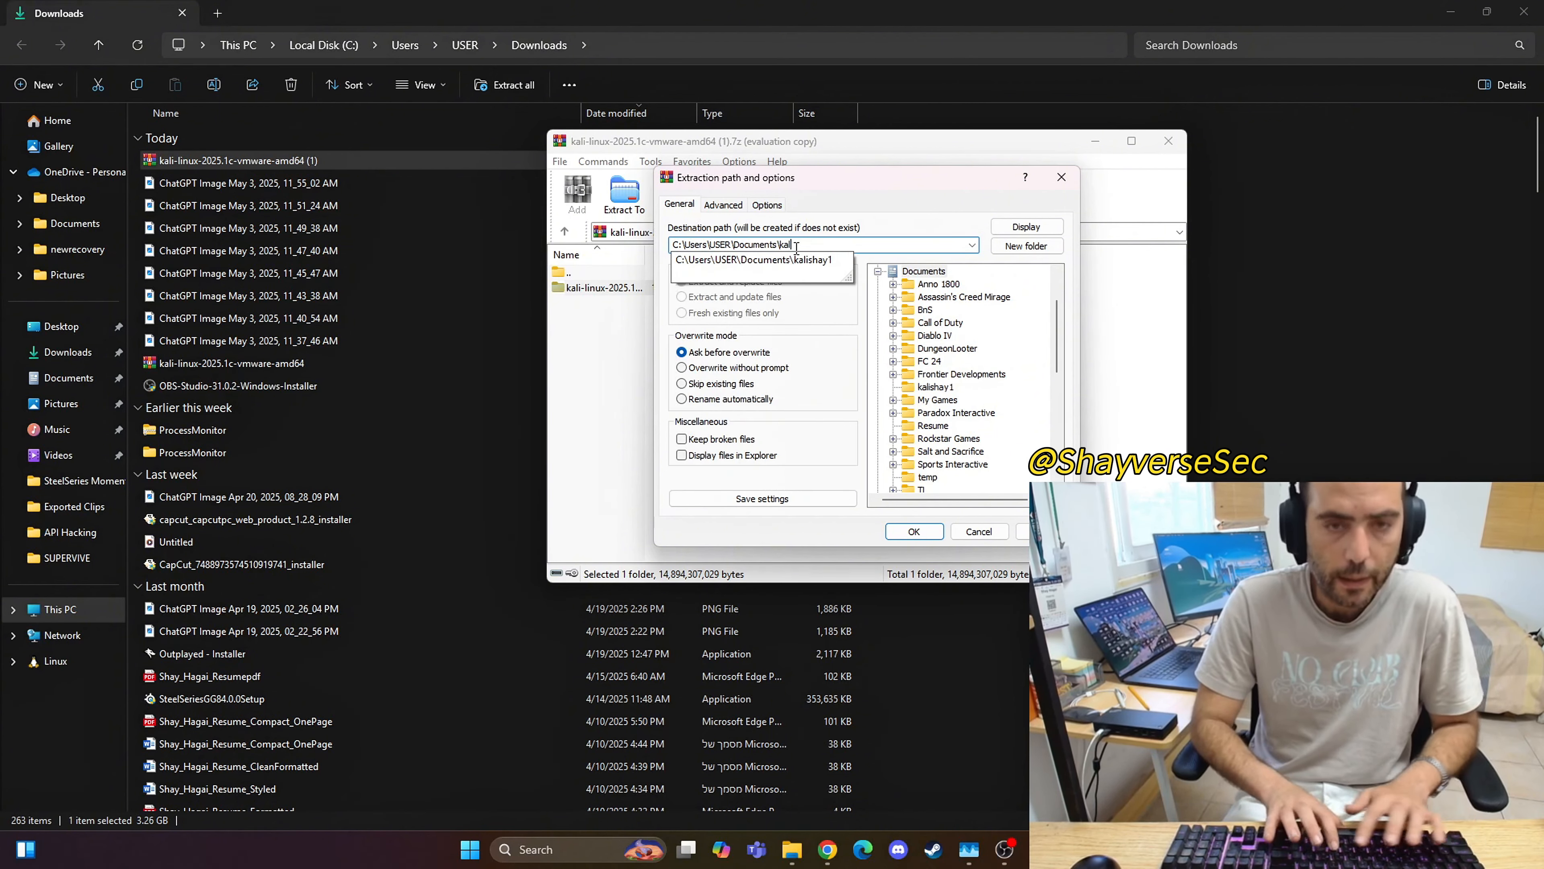
{"action": "key", "text": "Escape"}
{"action": "type", "text": "linux"}
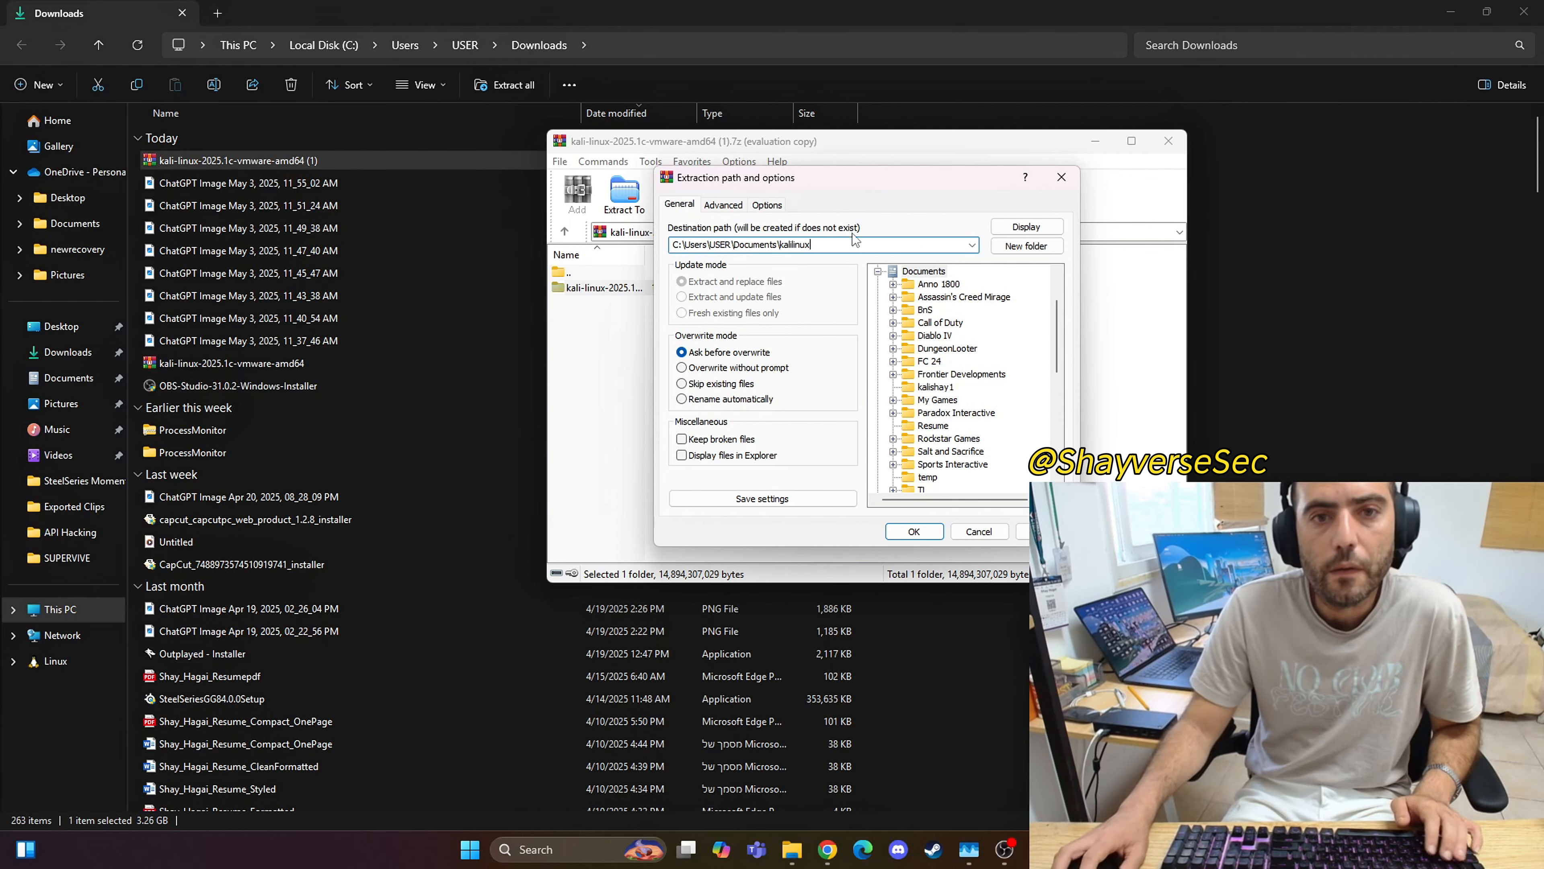
{"action": "type", "text": "1"}
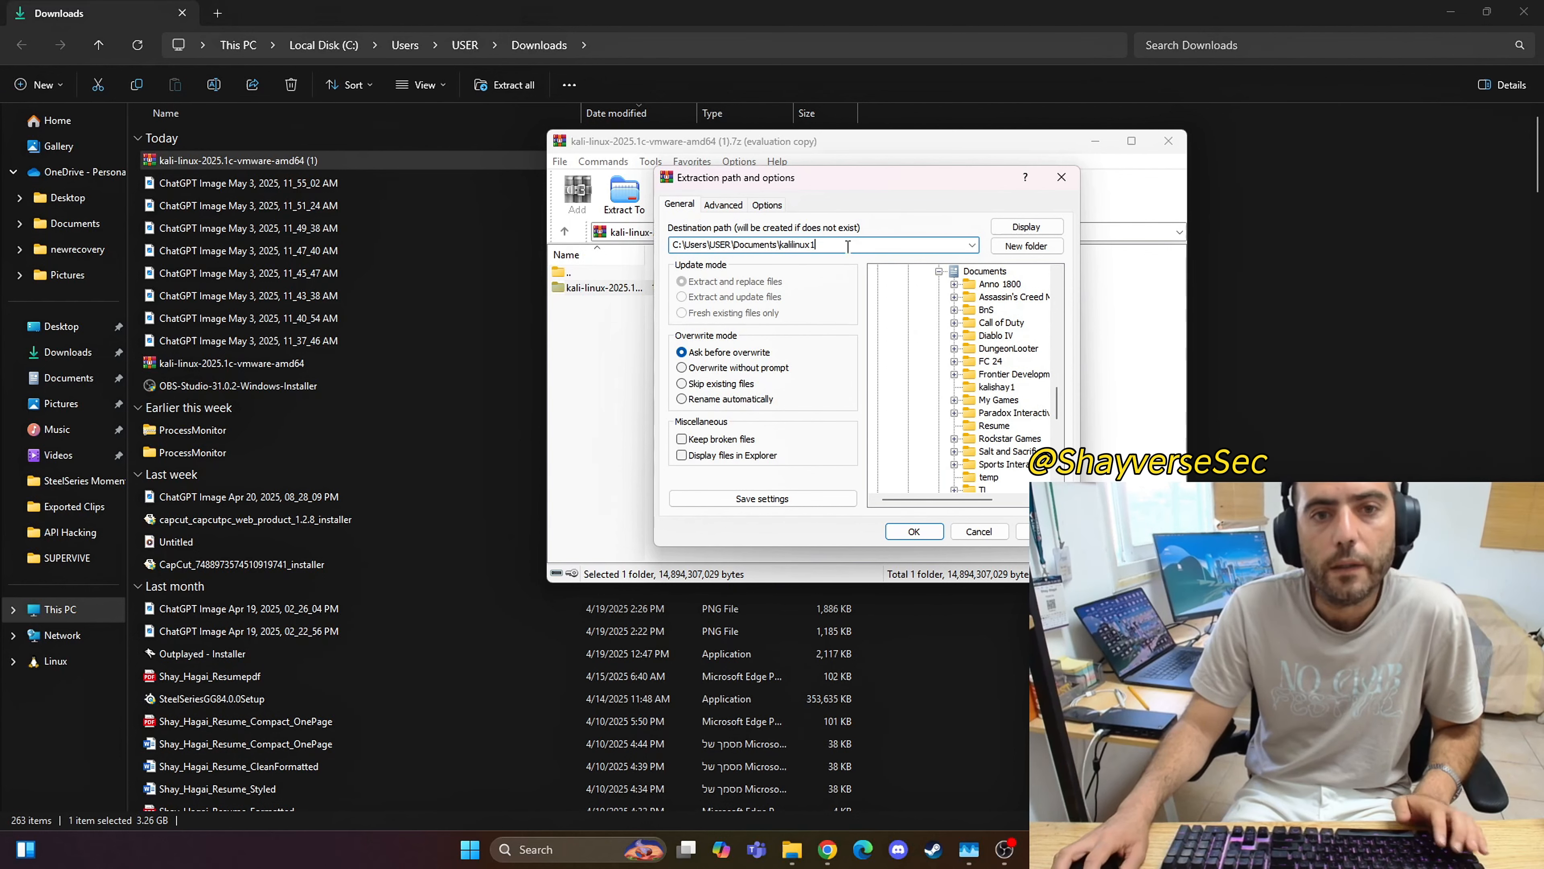
{"action": "left_click", "coordinate": [914, 531]}
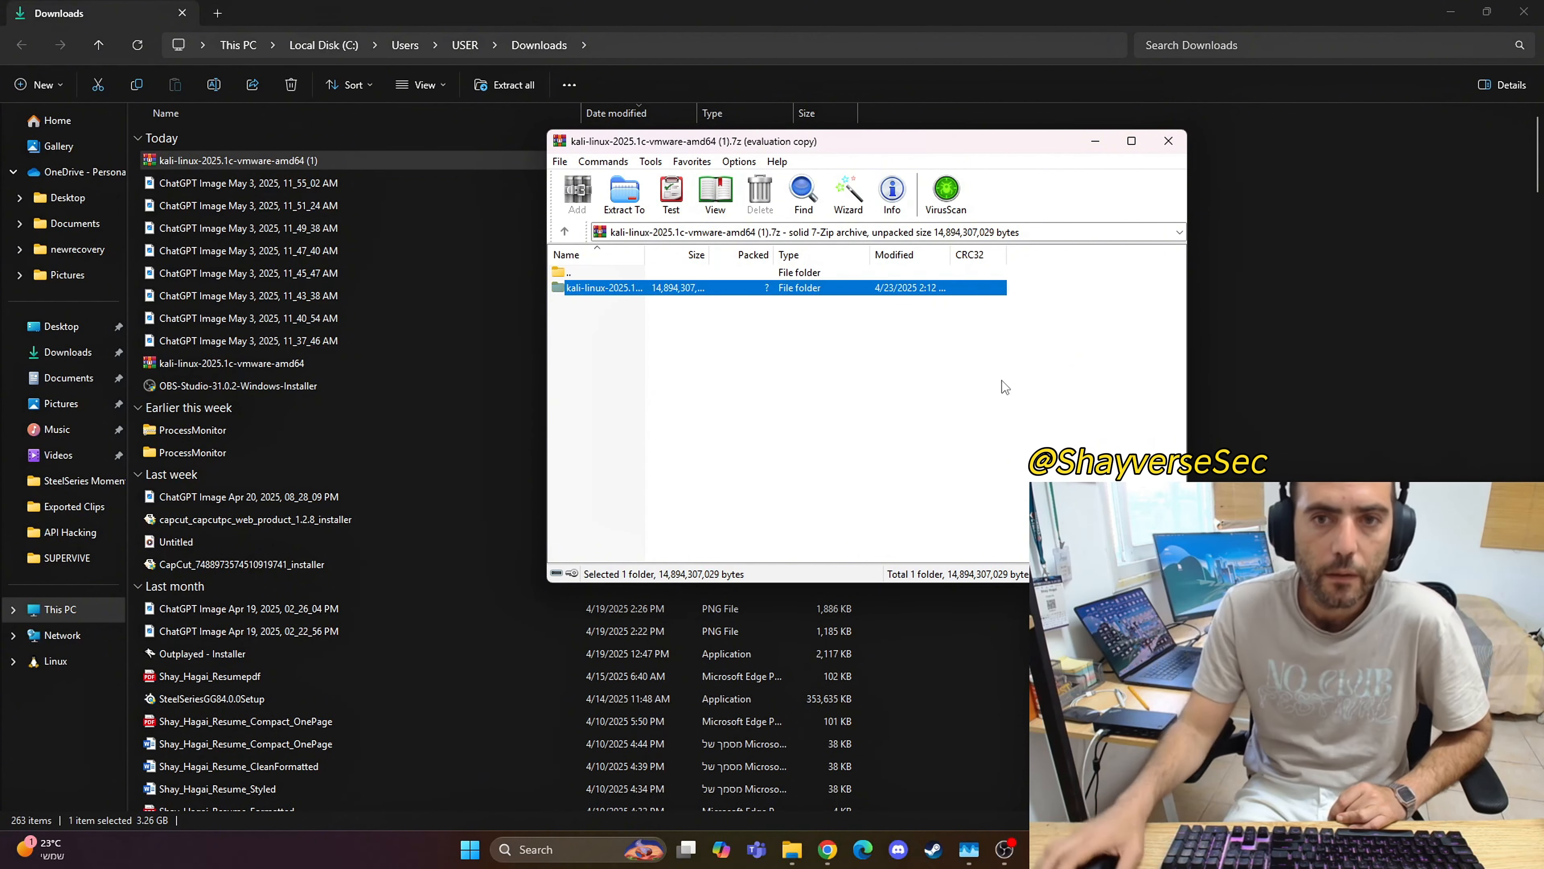
{"action": "left_click", "coordinate": [1168, 141]}
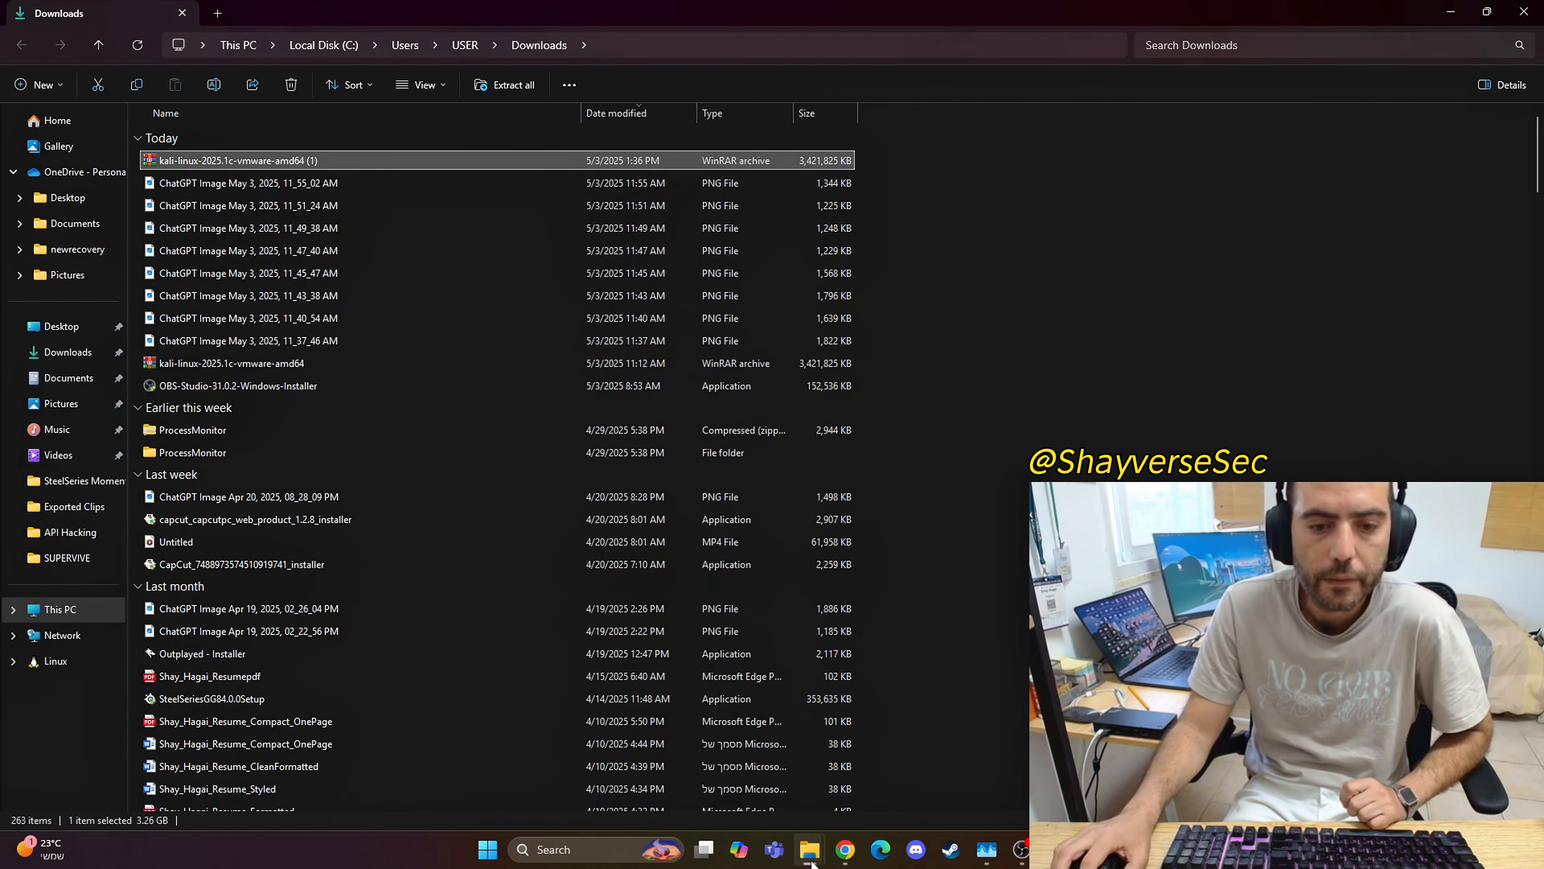
Step: Go to Documents\kalilinux1 and open the extracted kali-linux-2025.1c-vmware-amd64.vmwarevm folder
{"action": "mouse_move", "coordinate": [812, 862]}
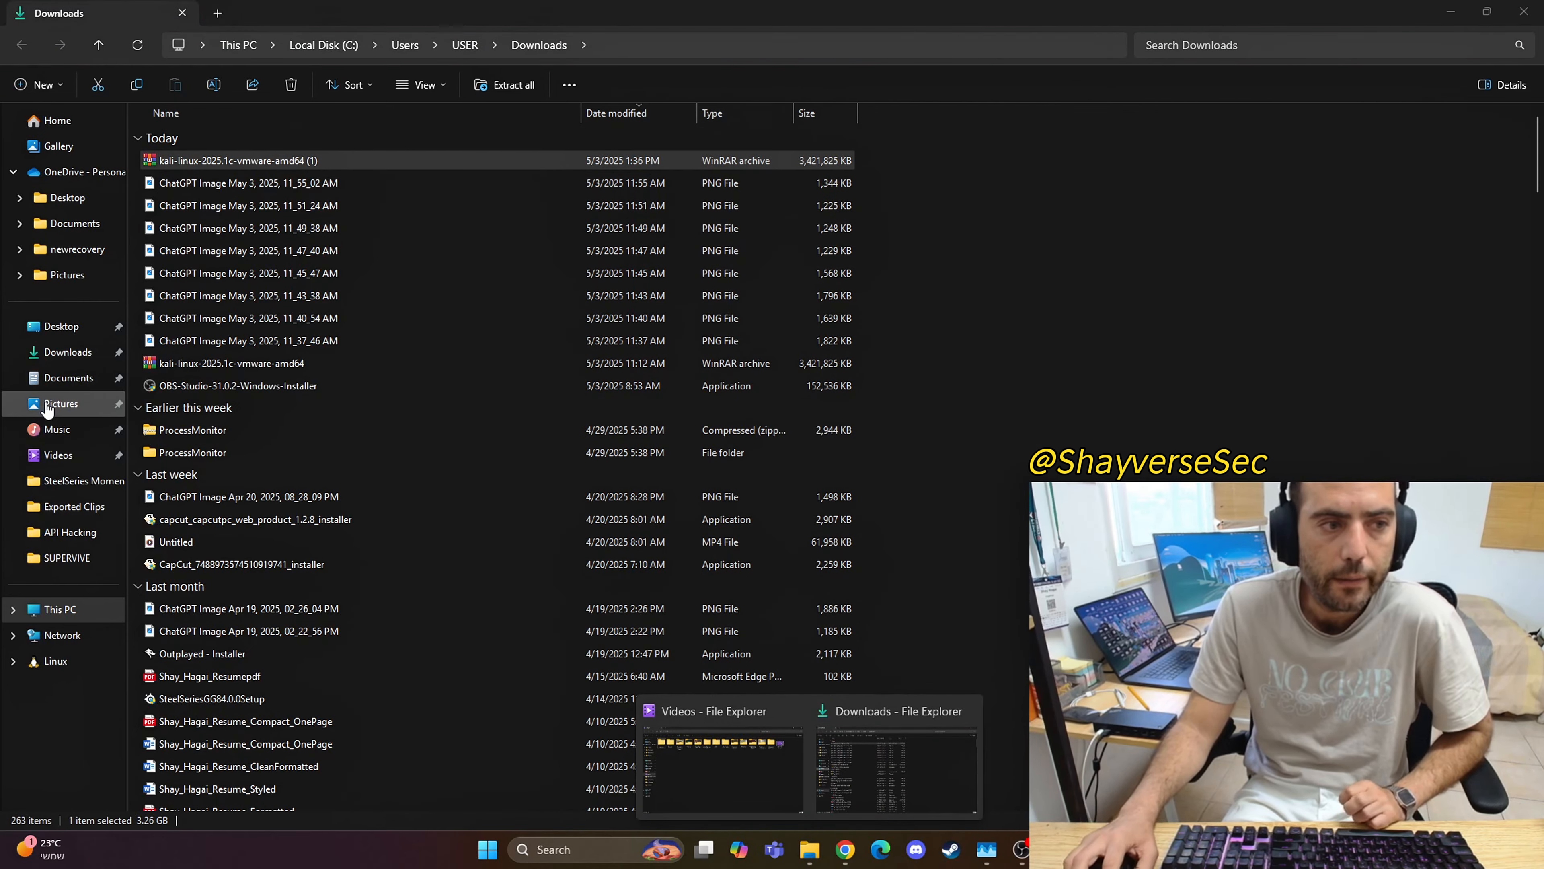
{"action": "left_click", "coordinate": [54, 379]}
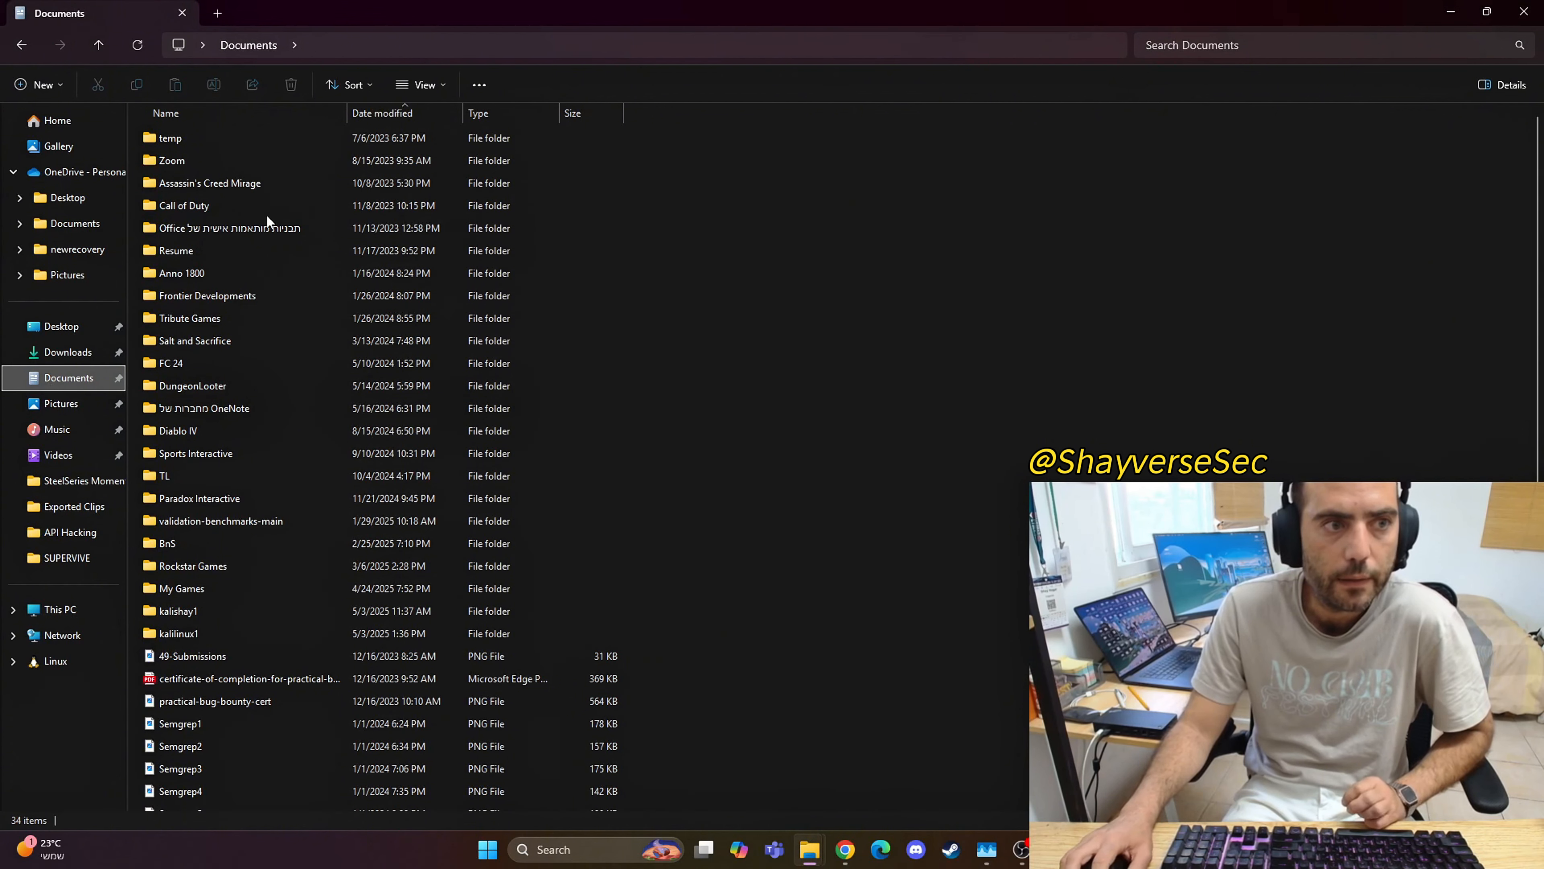
{"action": "left_click", "coordinate": [221, 407]}
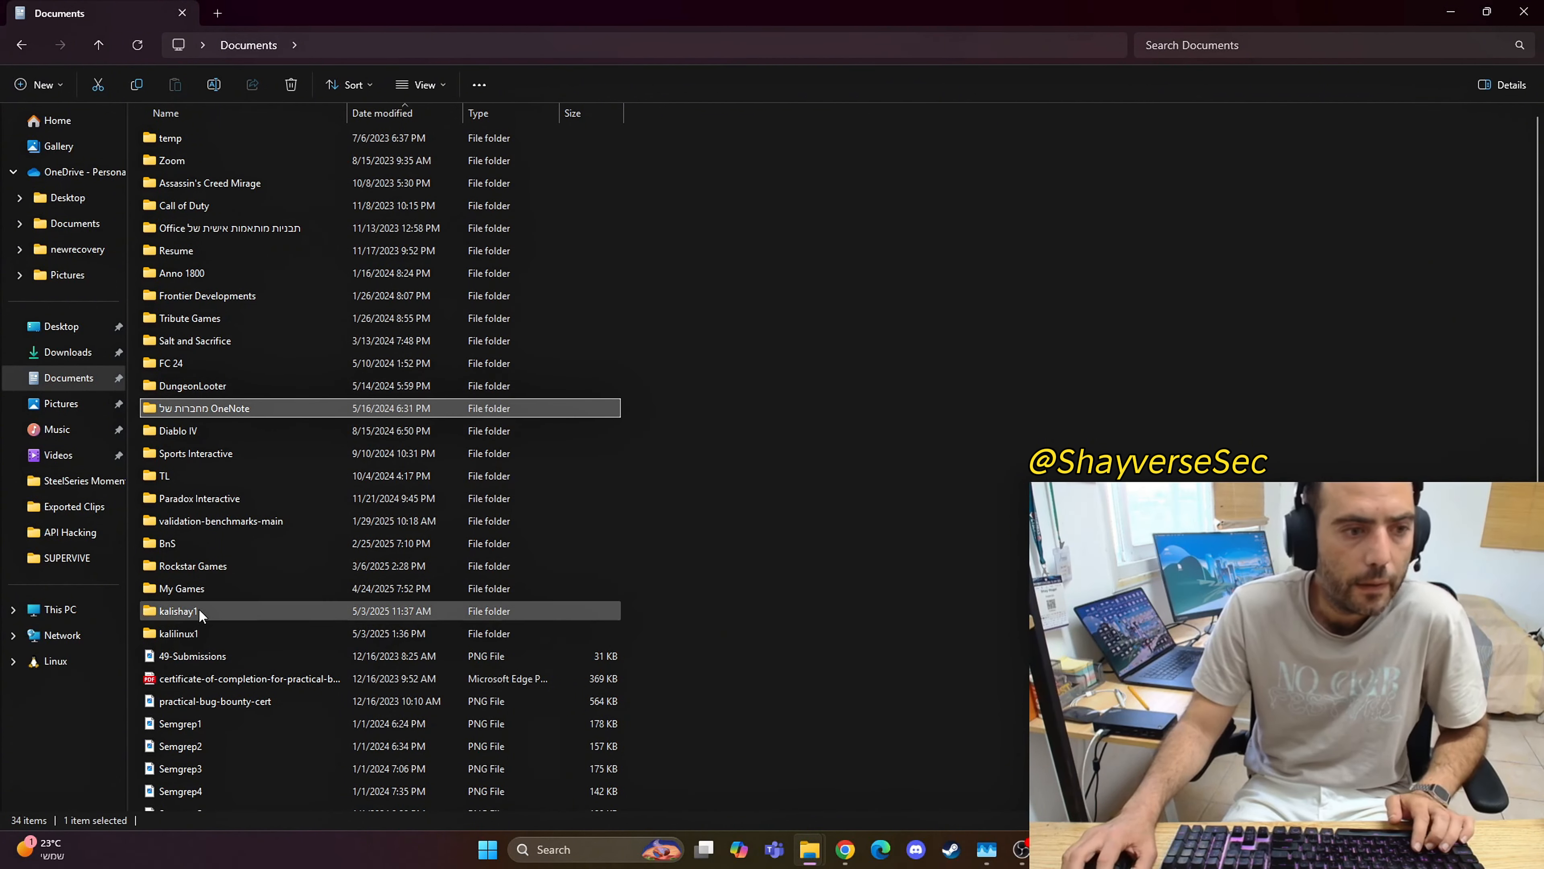
{"action": "double_click", "coordinate": [203, 635]}
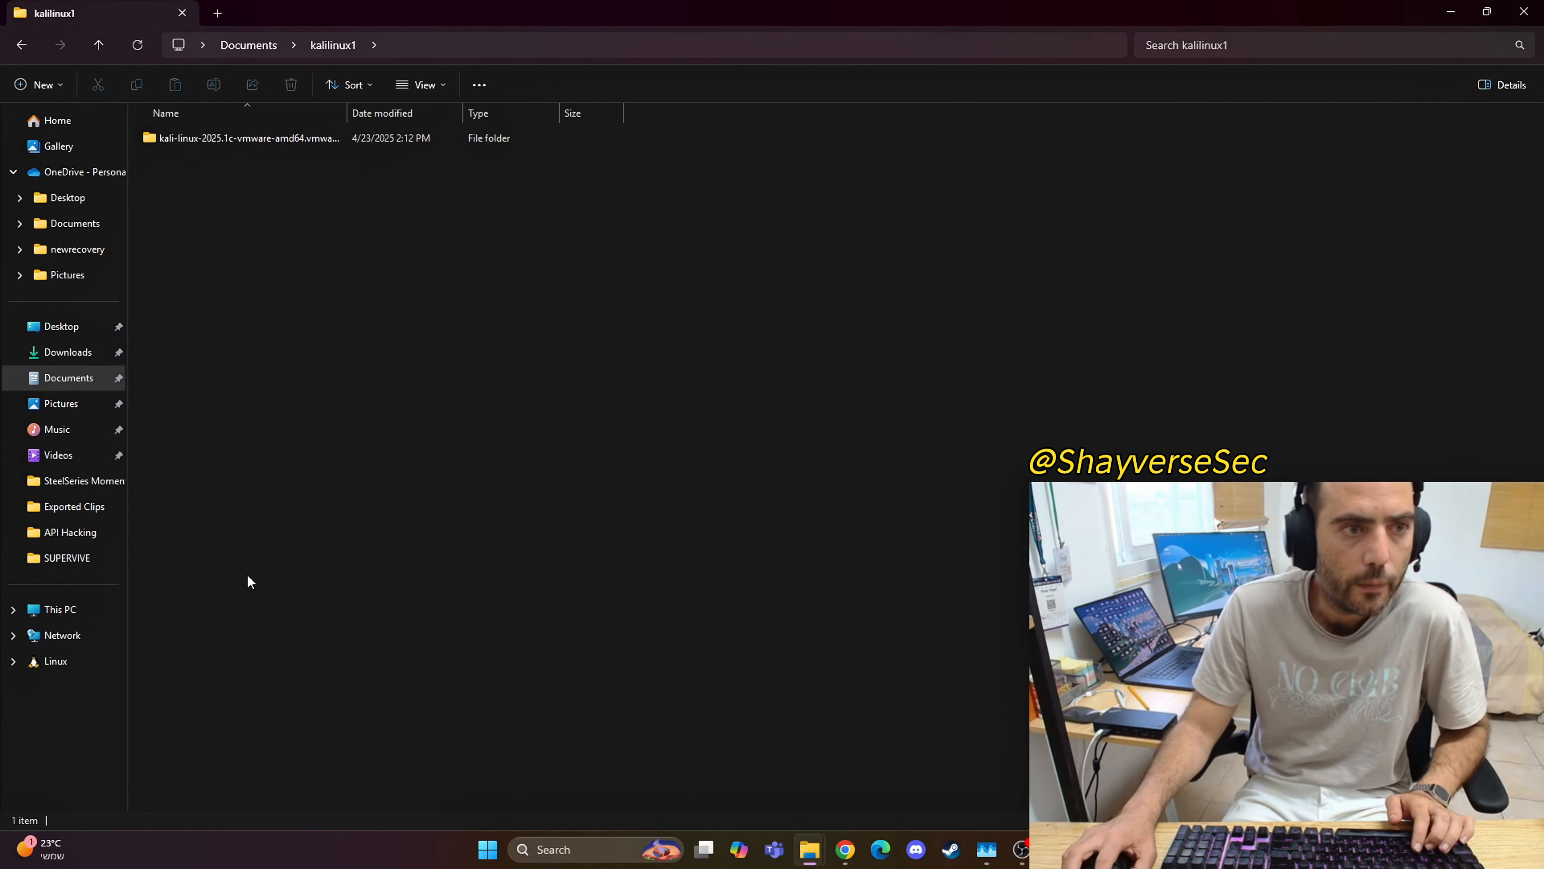
{"action": "double_click", "coordinate": [212, 137]}
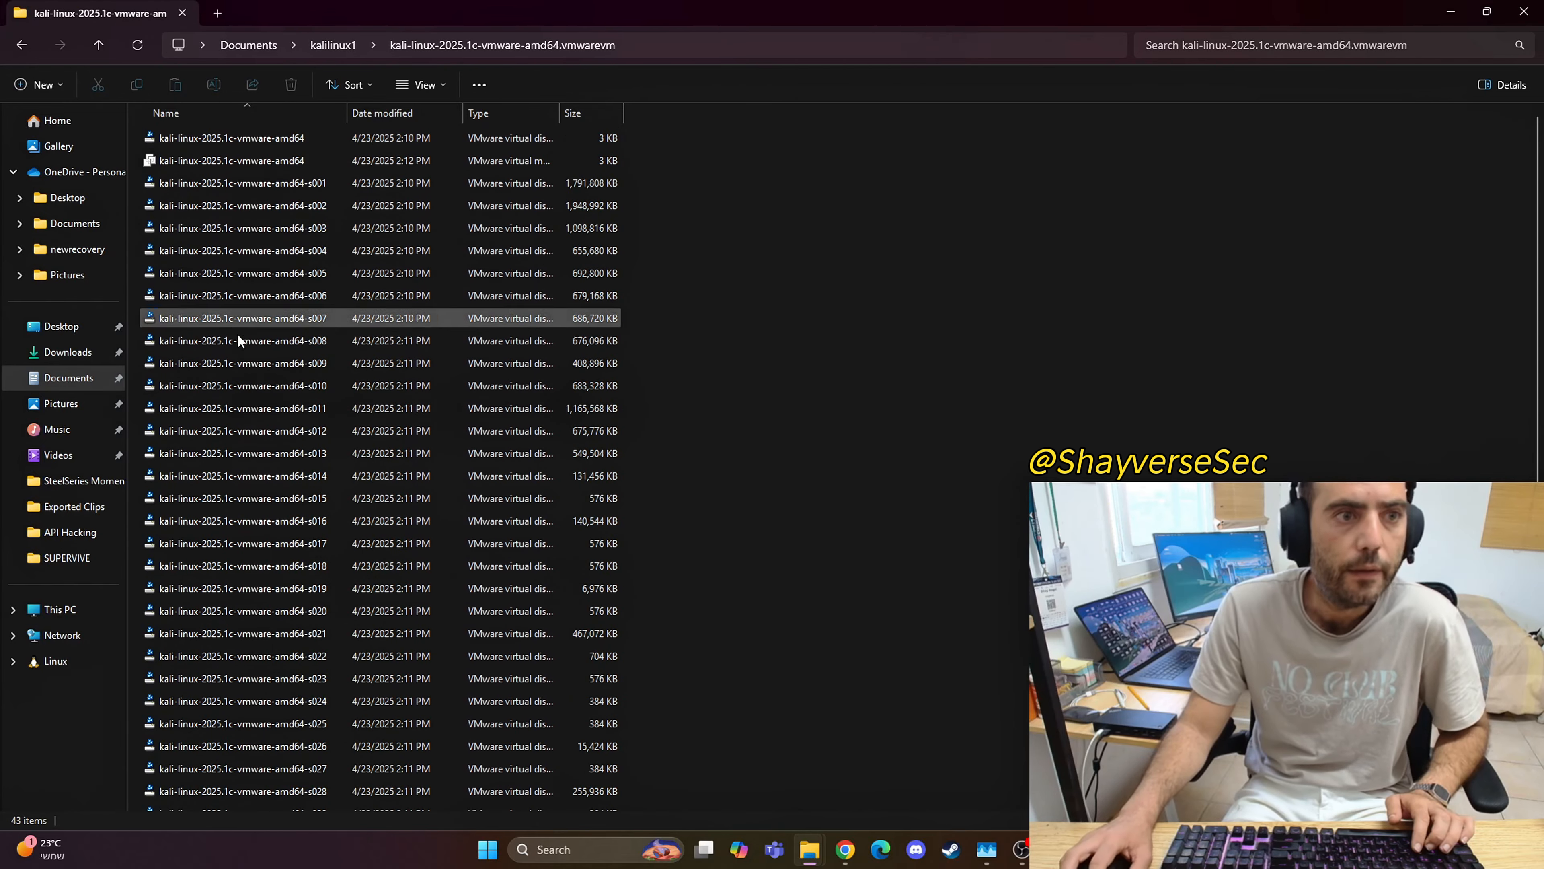
Step: Widen the Type column to read the full file types and select the VMware virtual machine configuration file
{"action": "scroll", "coordinate": [328, 474], "scroll_direction": "down", "scroll_amount": 5}
{"action": "scroll", "coordinate": [297, 562], "scroll_direction": "up", "scroll_amount": 5}
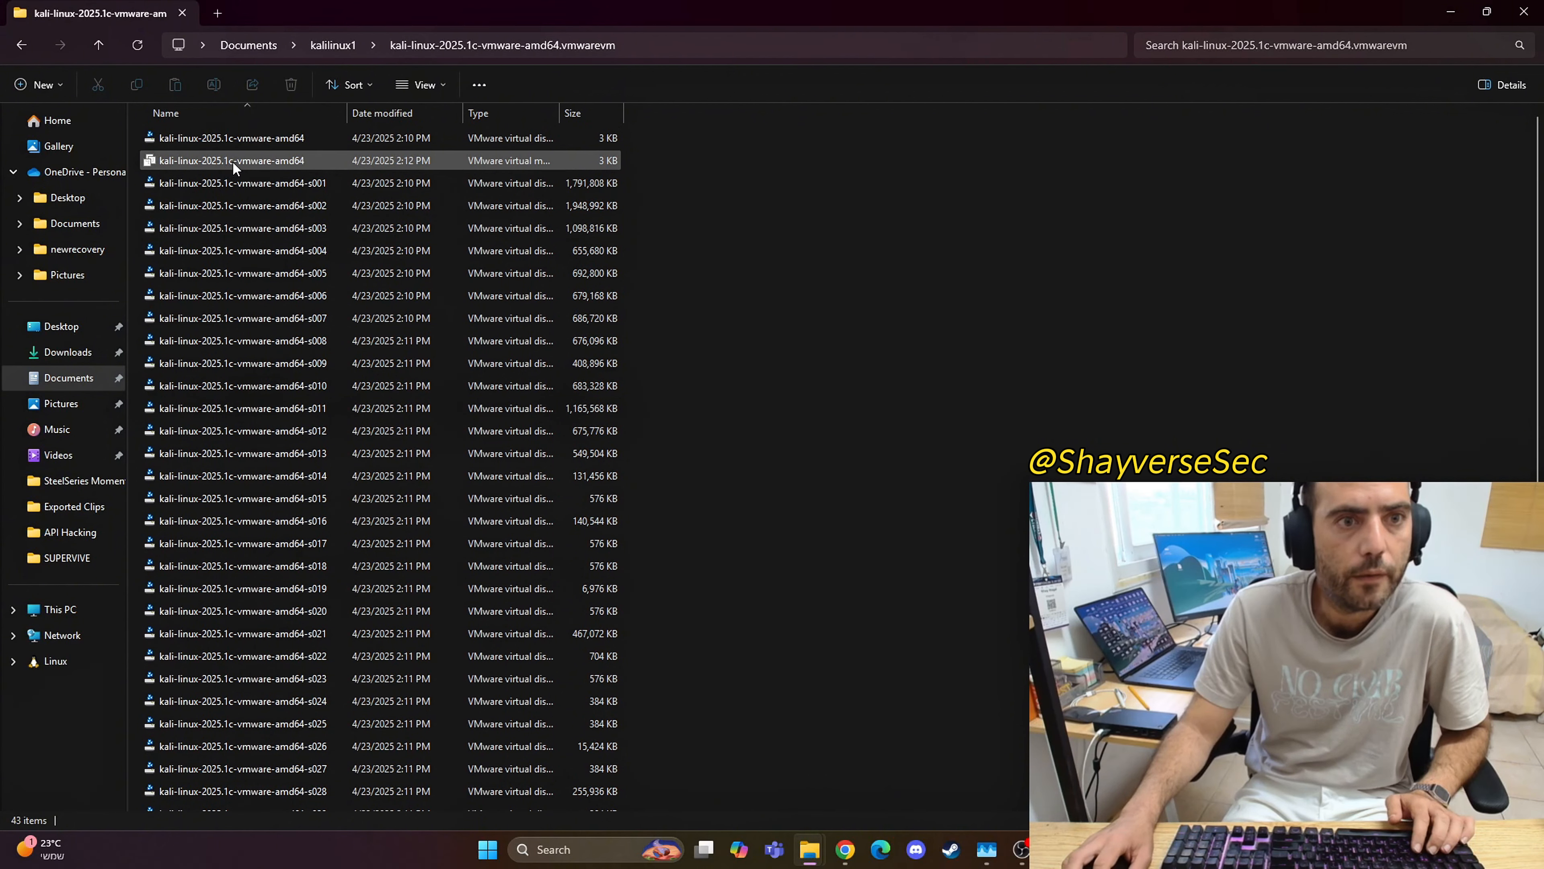
{"action": "left_click_drag", "start_coordinate": [560, 112], "coordinate": [723, 107]}
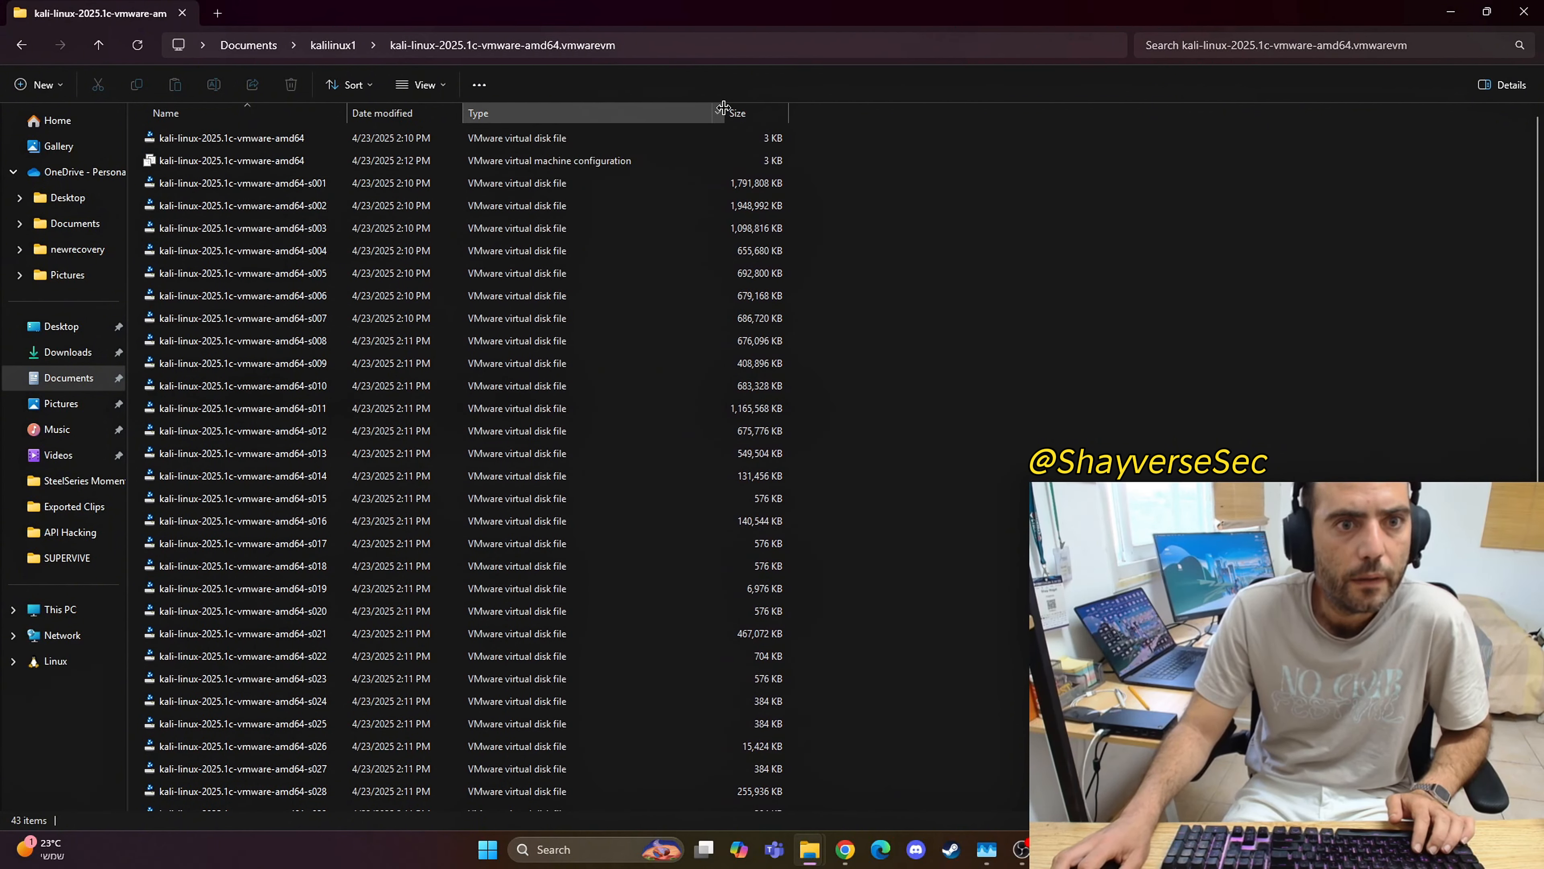
{"action": "left_click", "coordinate": [244, 160]}
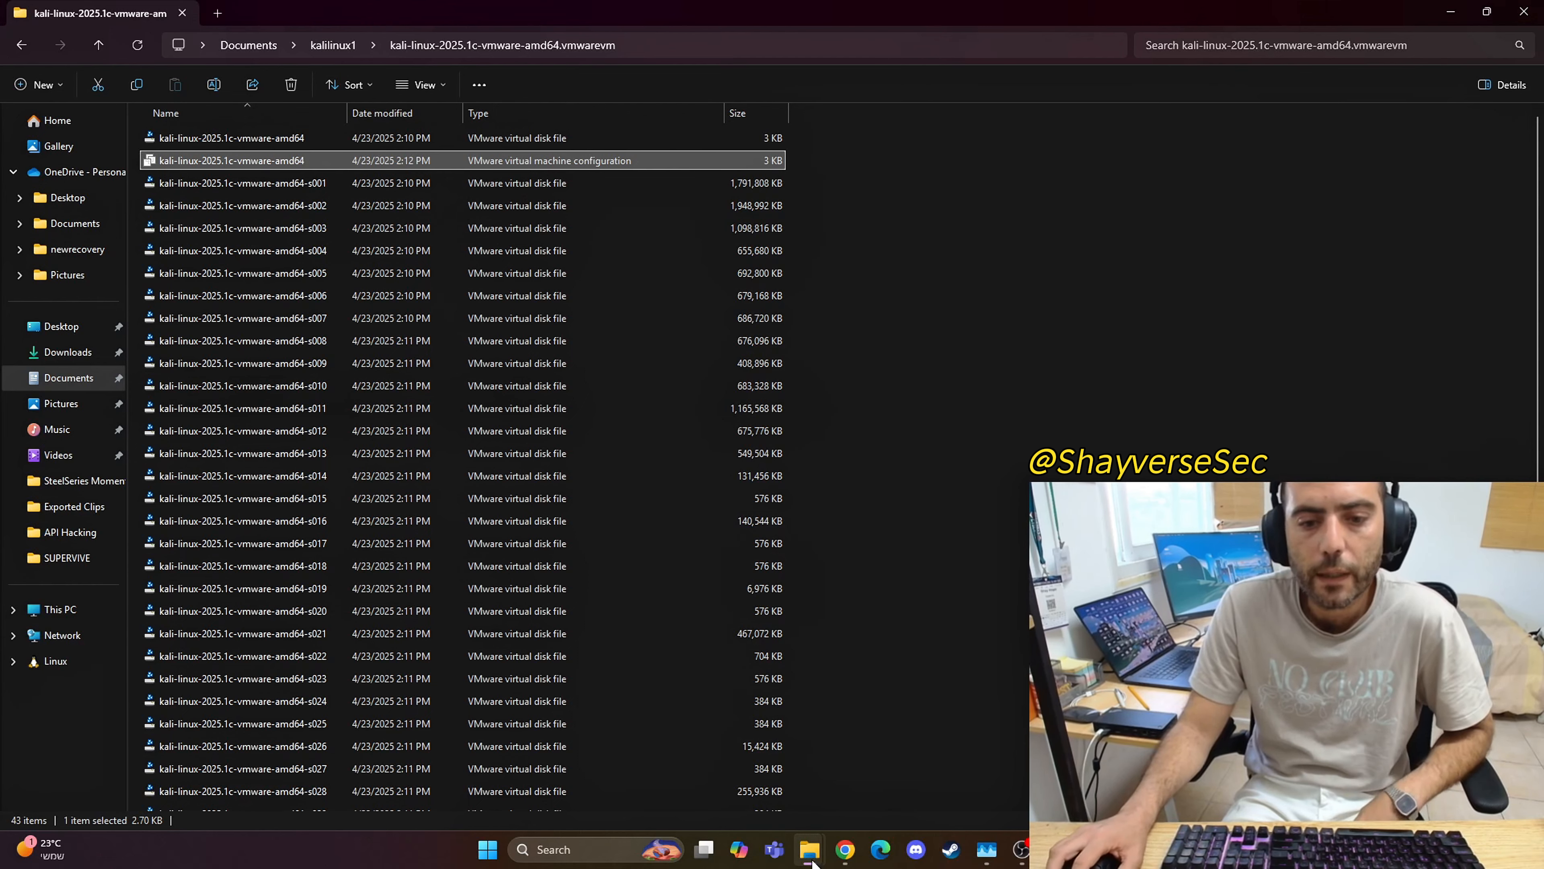
Step: Minimize the file and browser windows, switch to VMware Workstation, and start opening an existing virtual machine
{"action": "left_click", "coordinate": [1486, 11]}
{"action": "left_click", "coordinate": [1449, 9]}
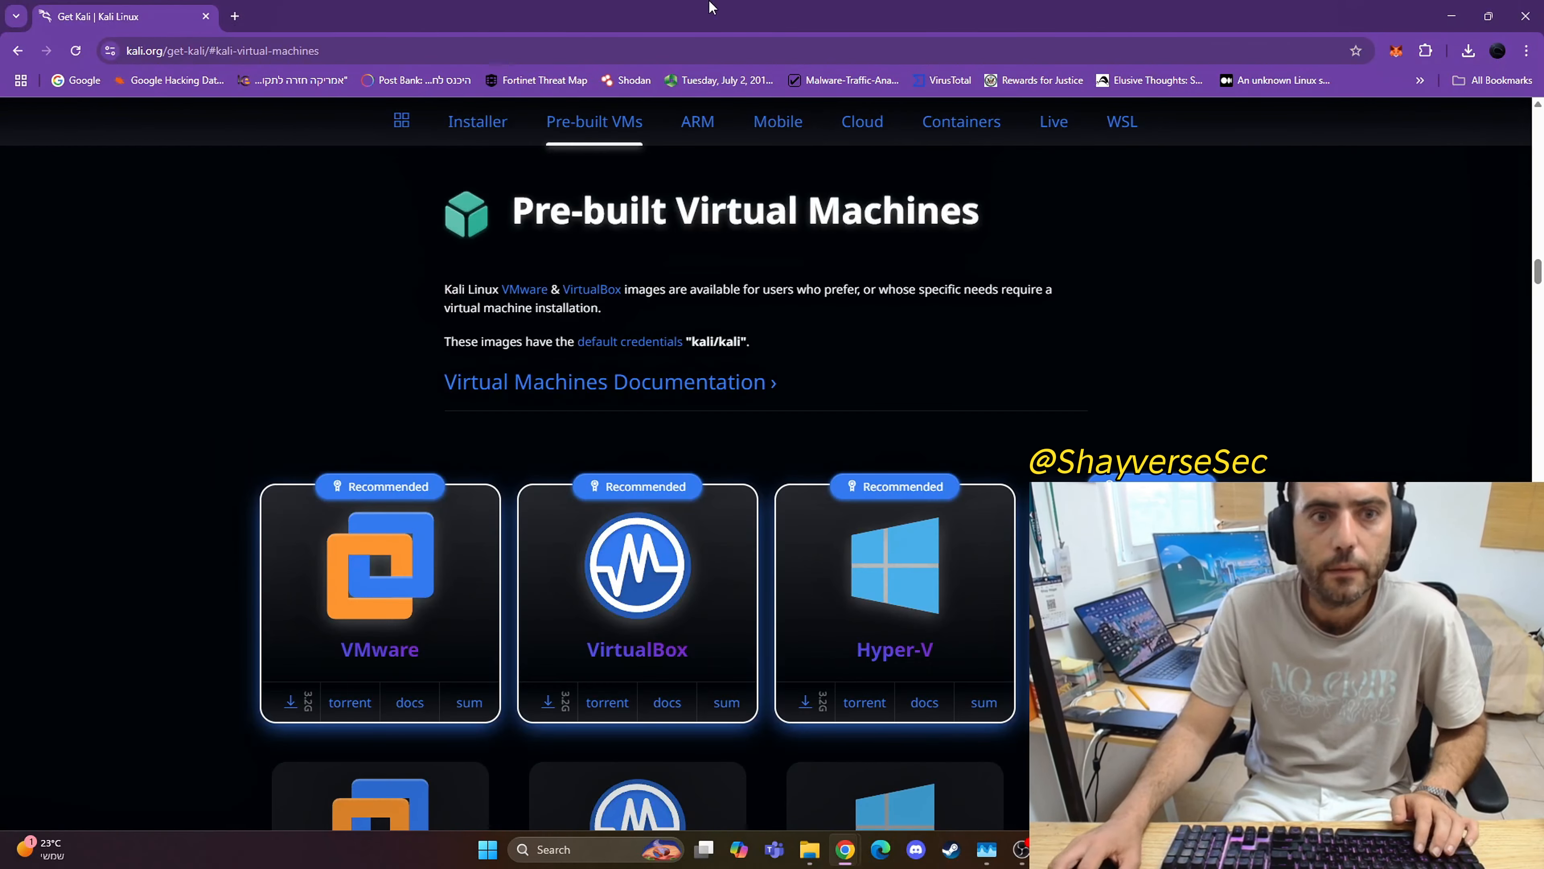
{"action": "left_click", "coordinate": [1449, 15]}
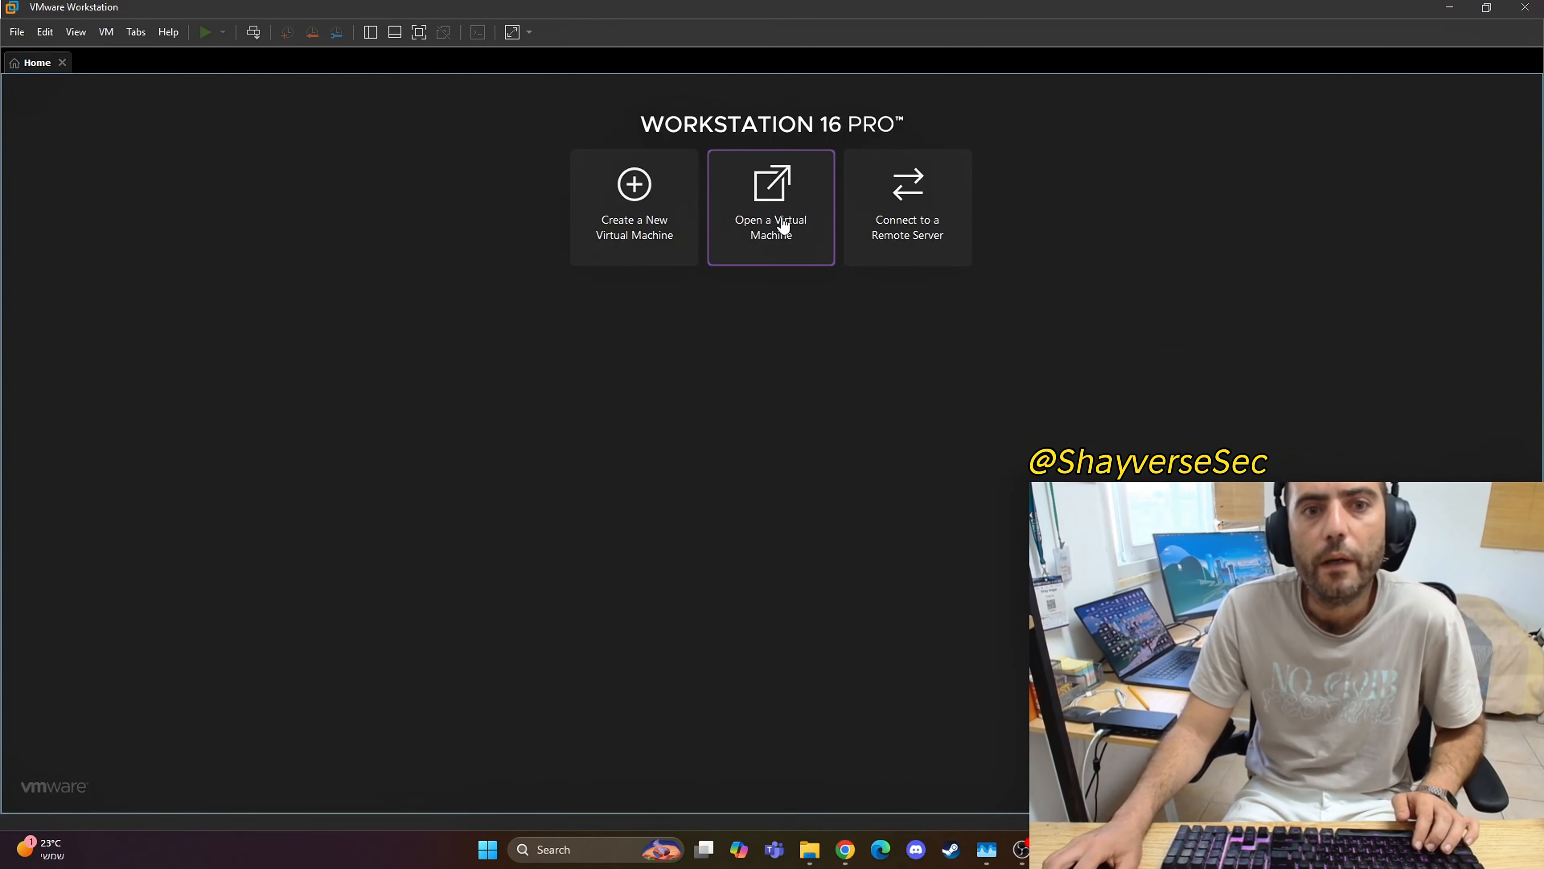
{"action": "left_click", "coordinate": [776, 243]}
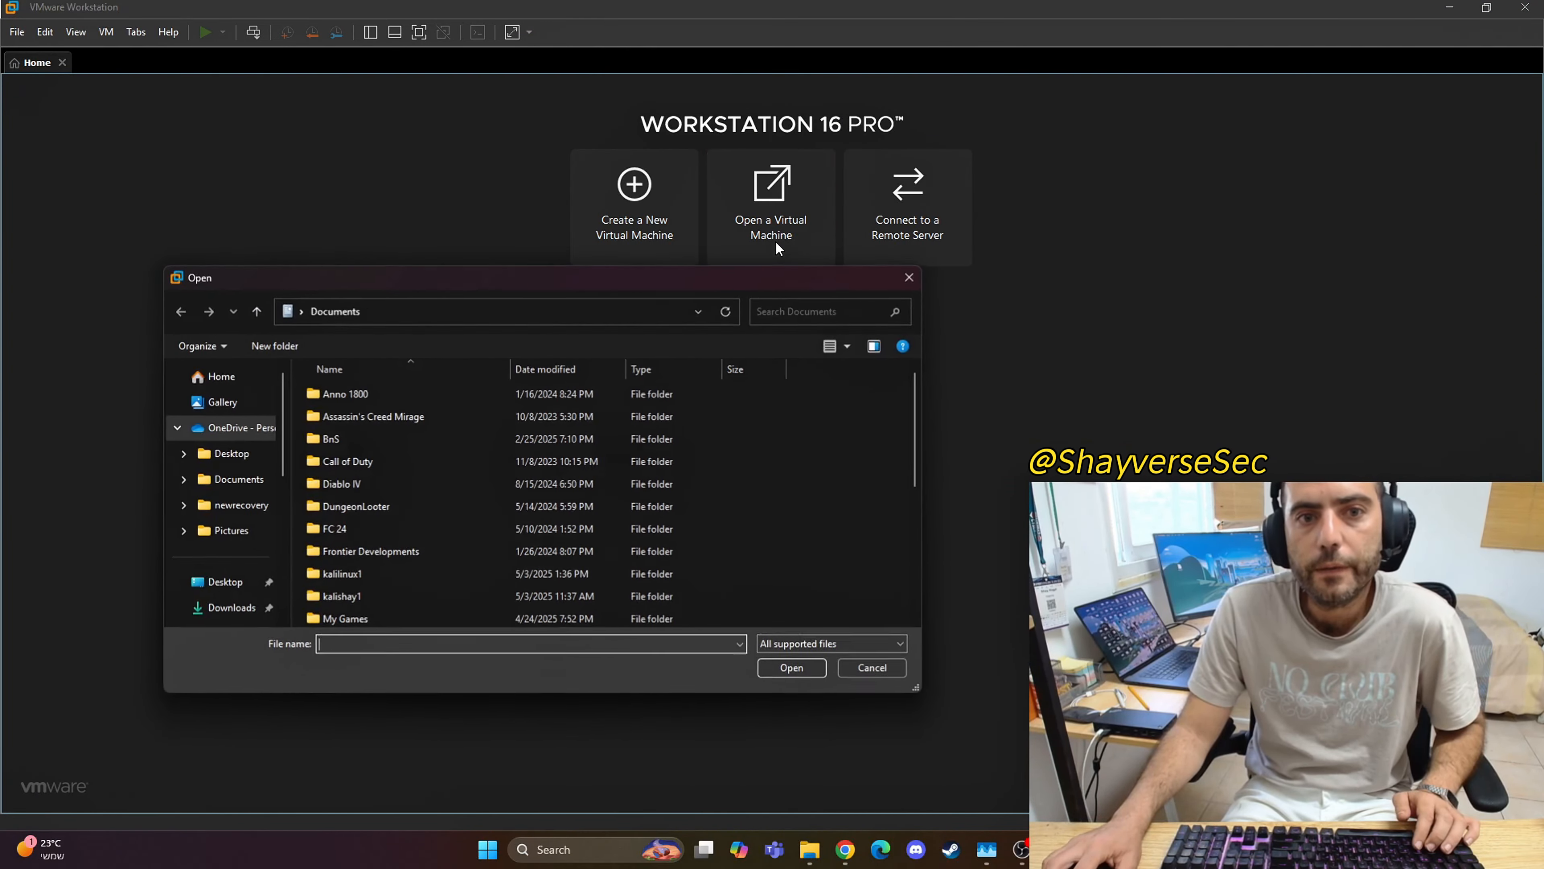
Step: Browse to Documents\kalilinux1\kali-linux-2025.1c-vmware-amd64.vmwarevm and open the kali-linux-2025.1c-vmware-amd64 virtual machine configuration file
{"action": "scroll", "coordinate": [224, 565], "scroll_direction": "down", "scroll_amount": 2}
{"action": "scroll", "coordinate": [222, 560], "scroll_direction": "down", "scroll_amount": 1}
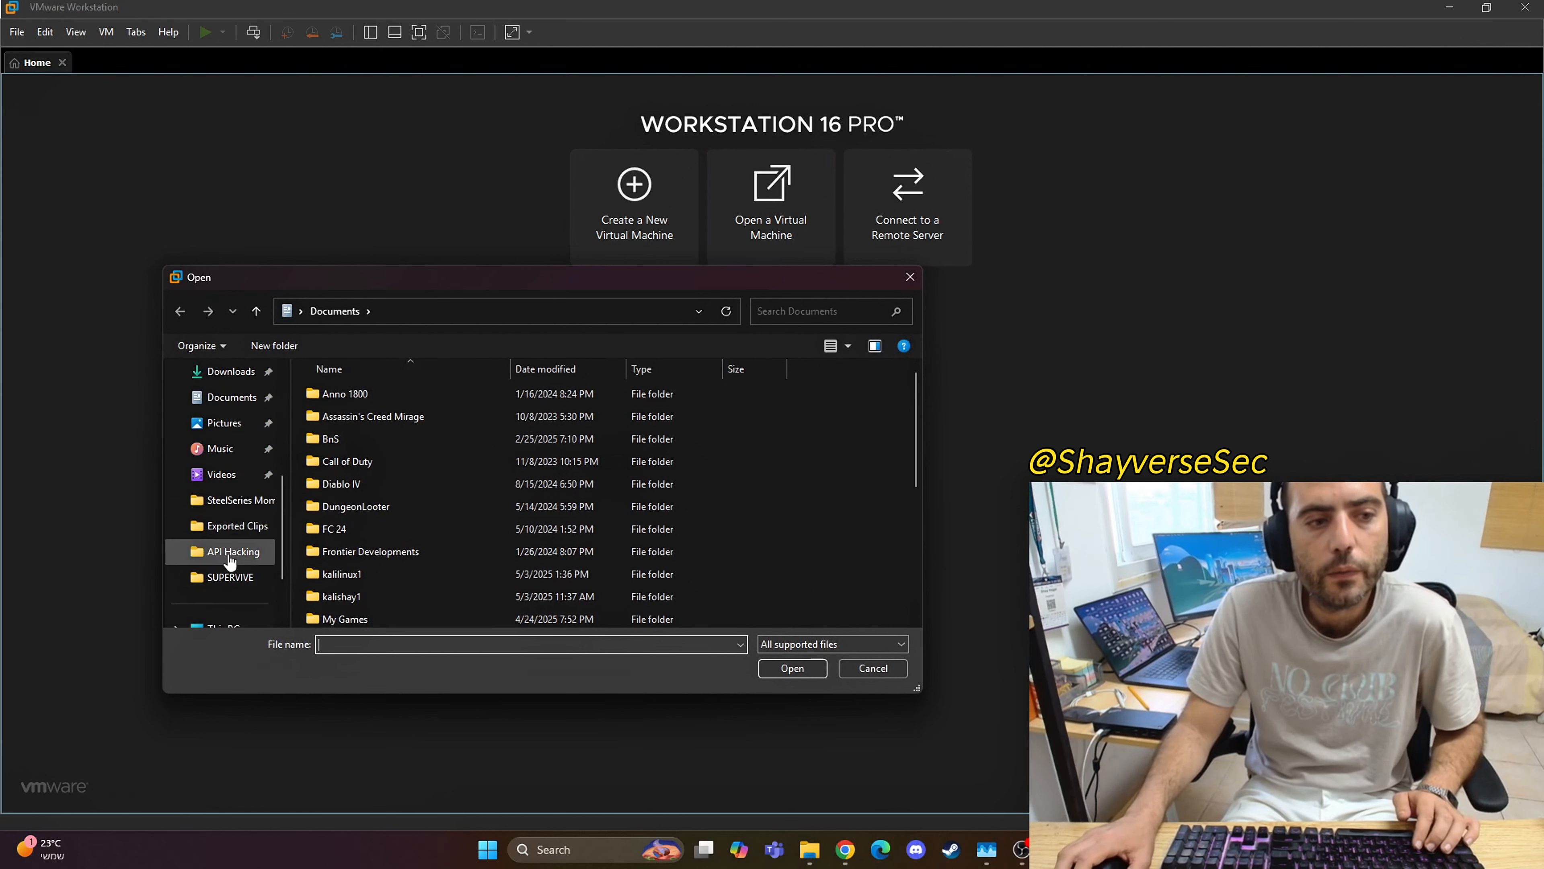
{"action": "left_click", "coordinate": [235, 401]}
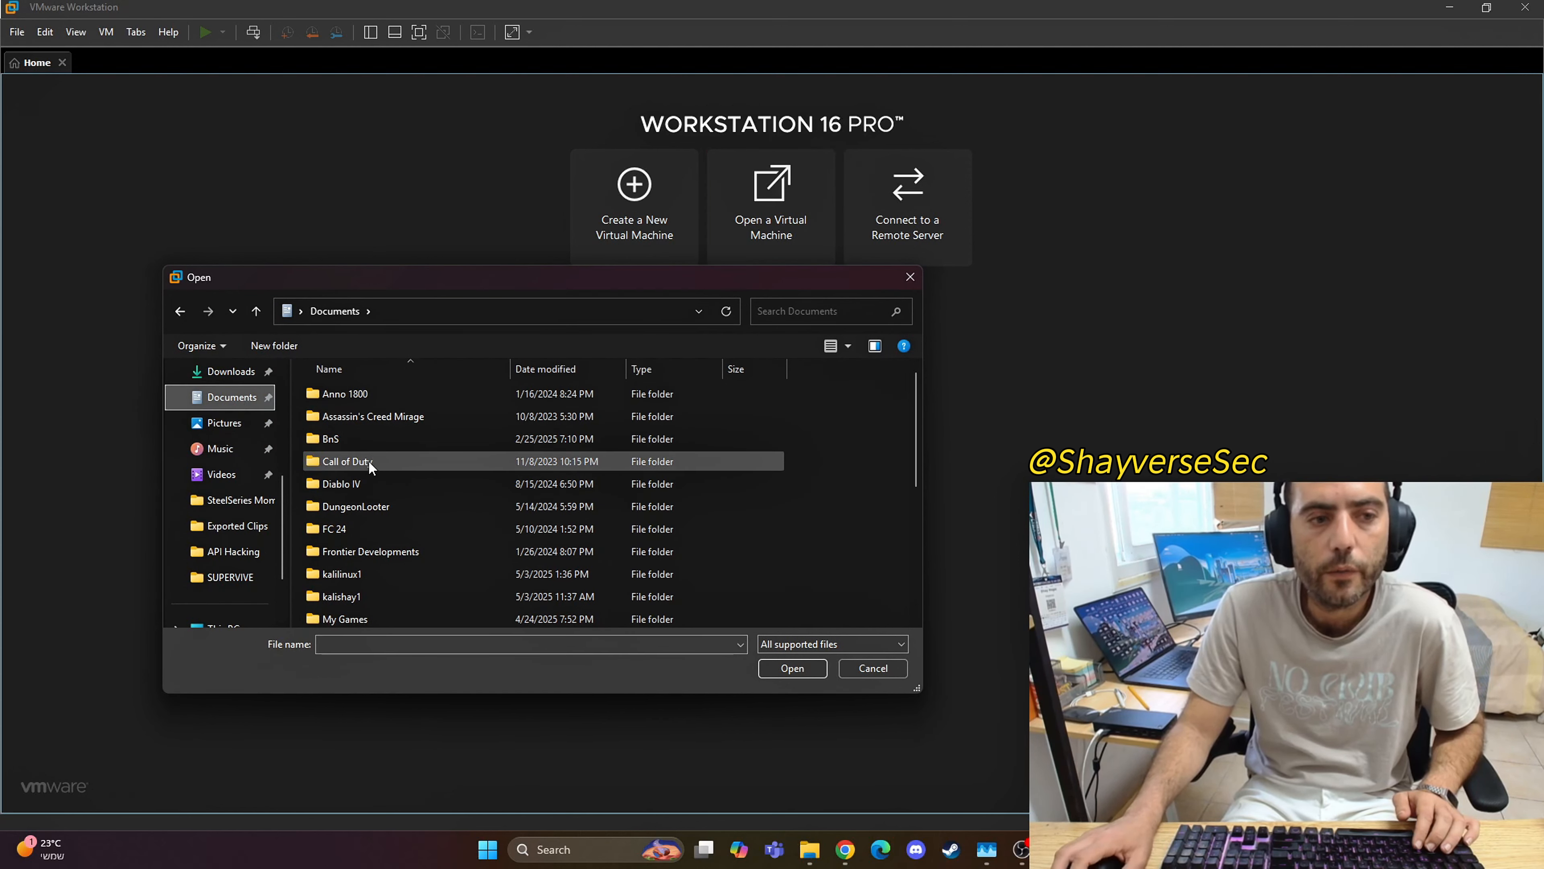
{"action": "double_click", "coordinate": [354, 597]}
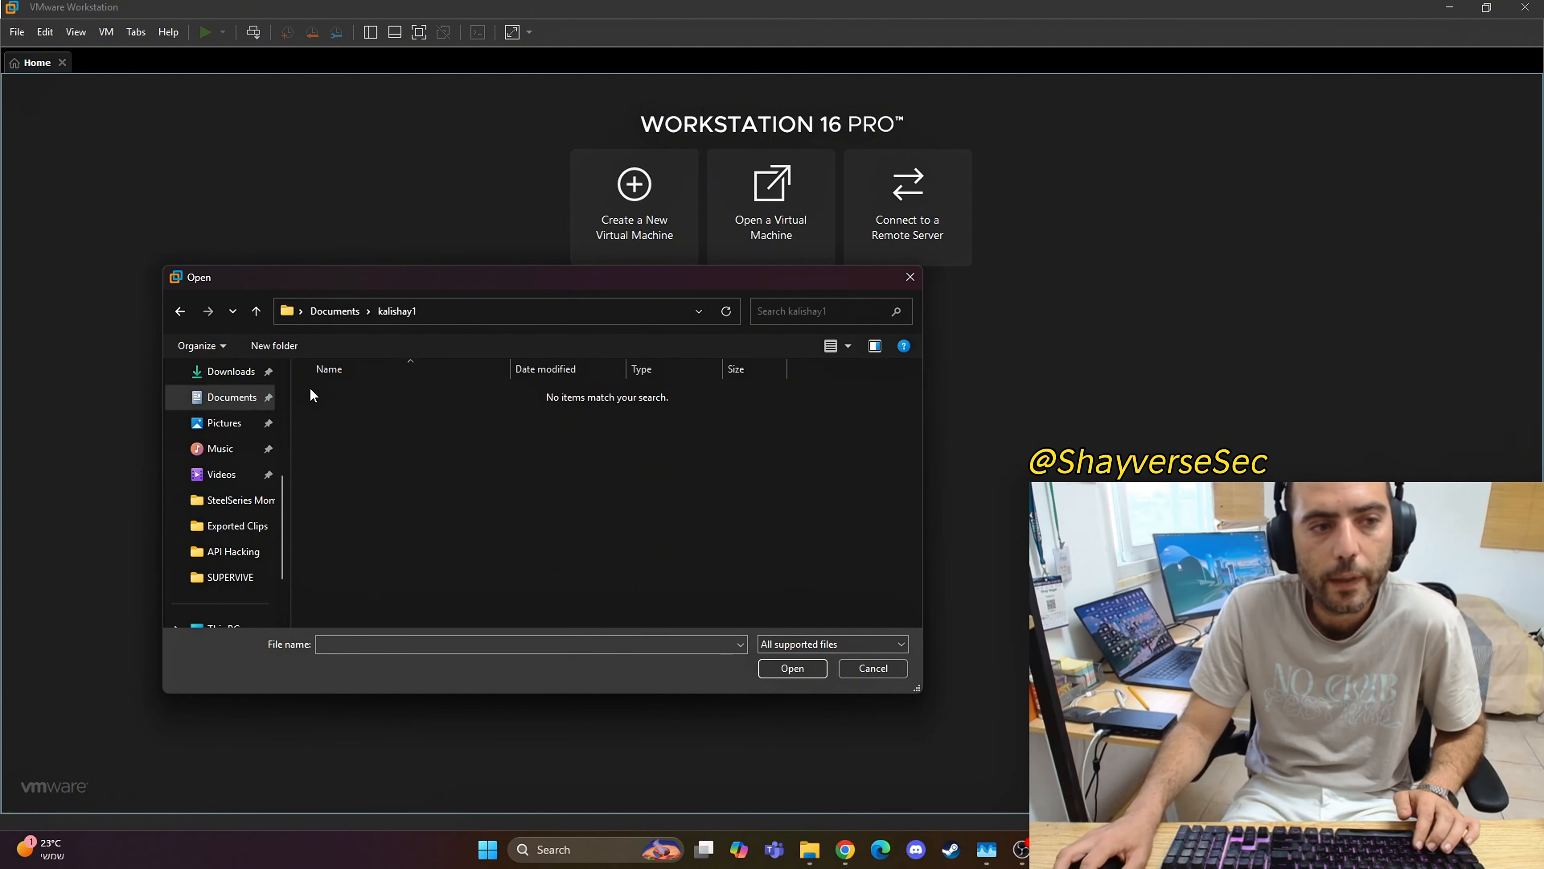
{"action": "left_click", "coordinate": [256, 311]}
{"action": "double_click", "coordinate": [346, 575]}
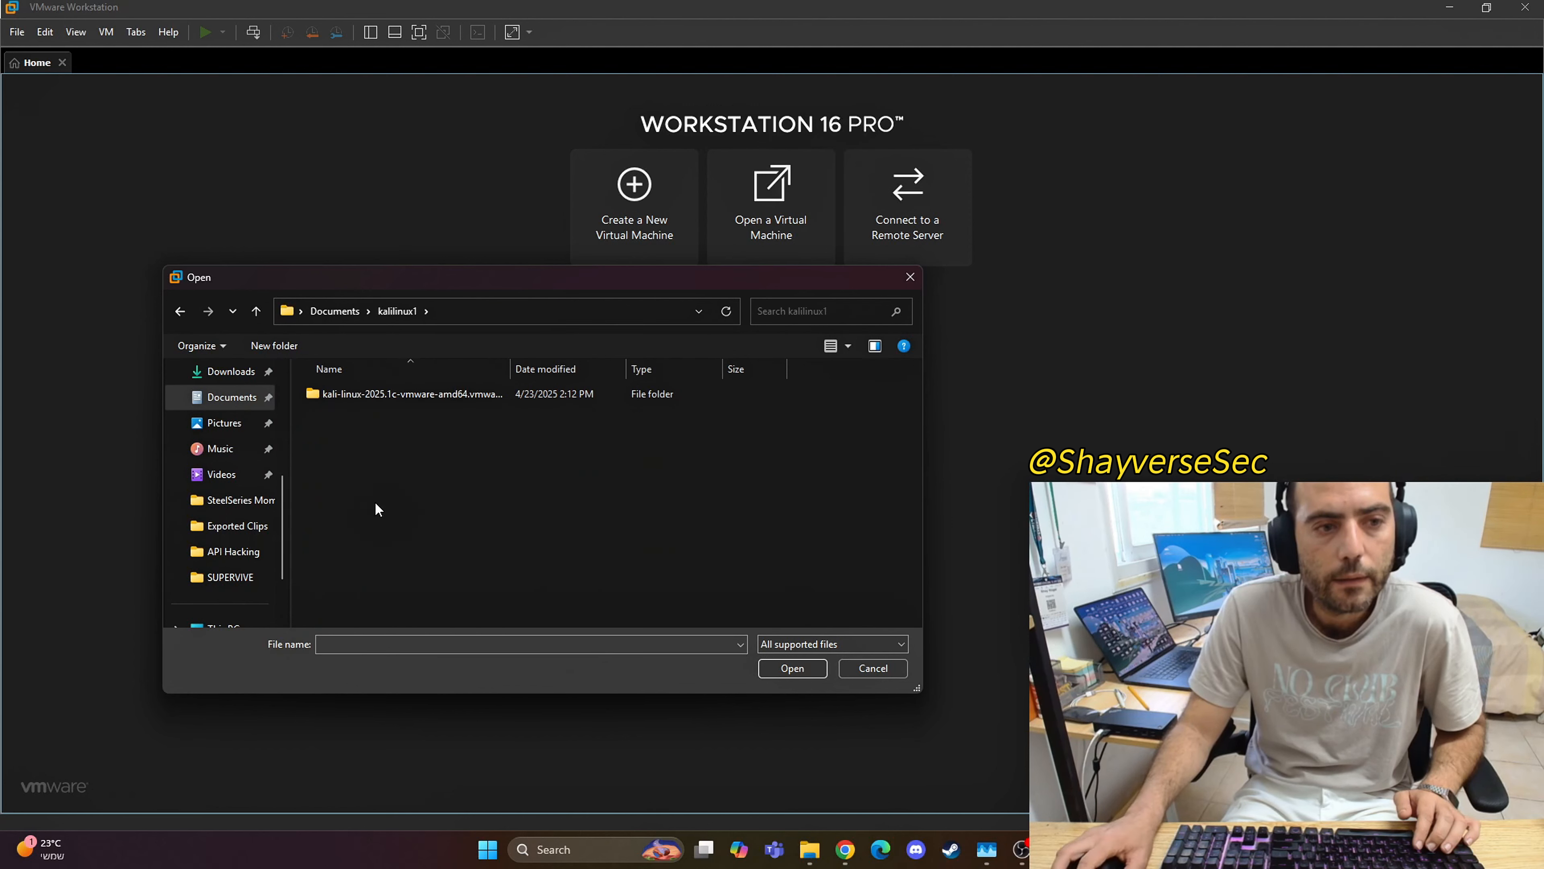
{"action": "double_click", "coordinate": [352, 393]}
{"action": "left_click", "coordinate": [364, 392]}
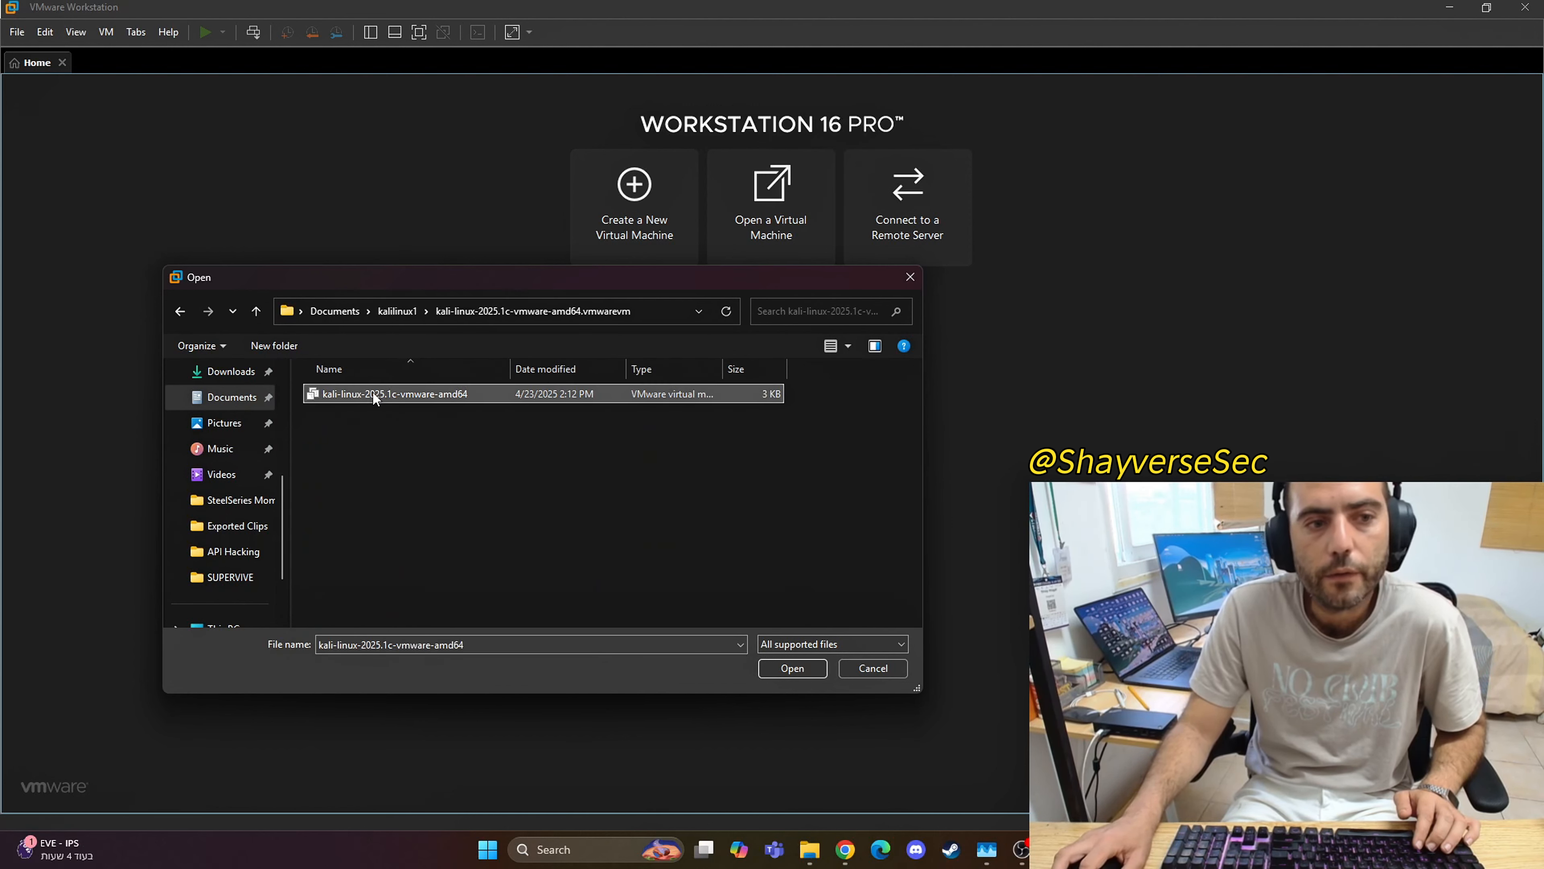
{"action": "left_click", "coordinate": [794, 670]}
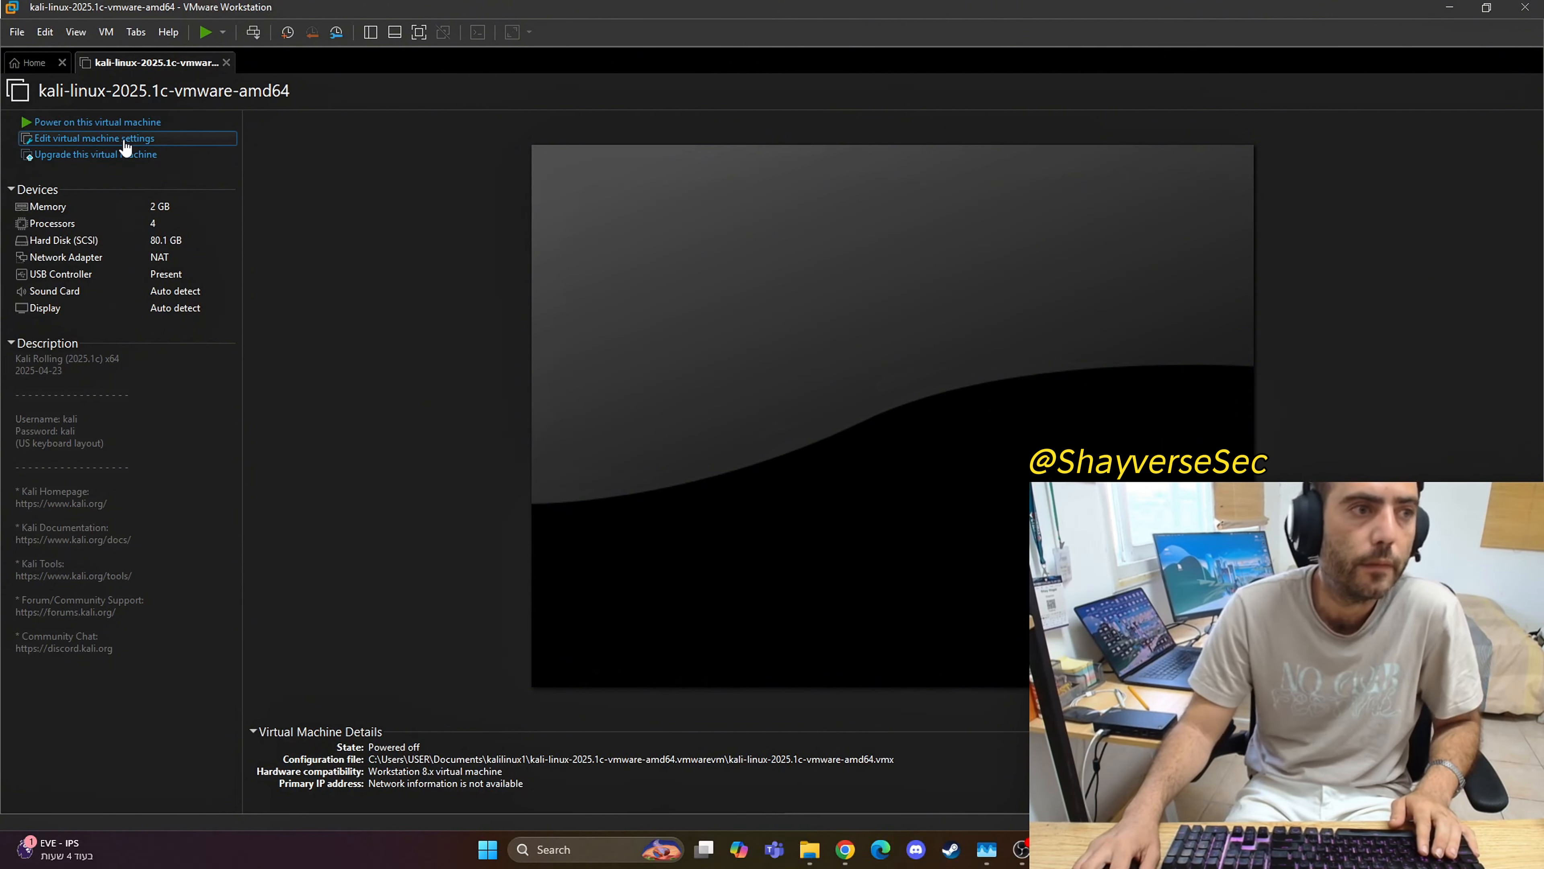
Step: Edit the virtual machine settings to allocate 26616 MB of memory and save them
{"action": "left_click", "coordinate": [123, 139]}
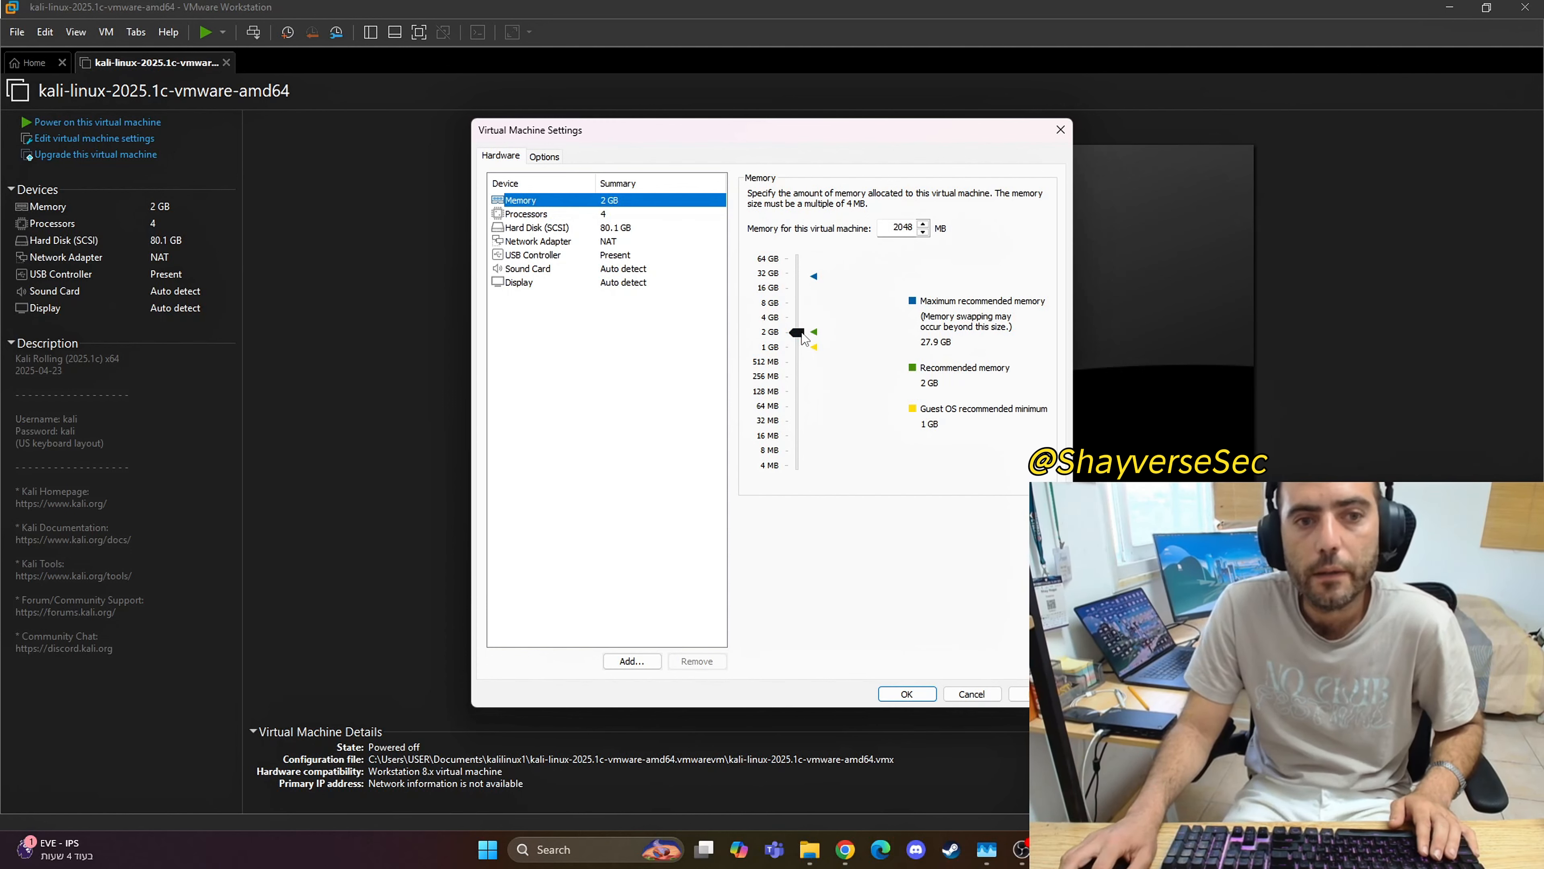
{"action": "left_click_drag", "start_coordinate": [803, 335], "coordinate": [813, 283]}
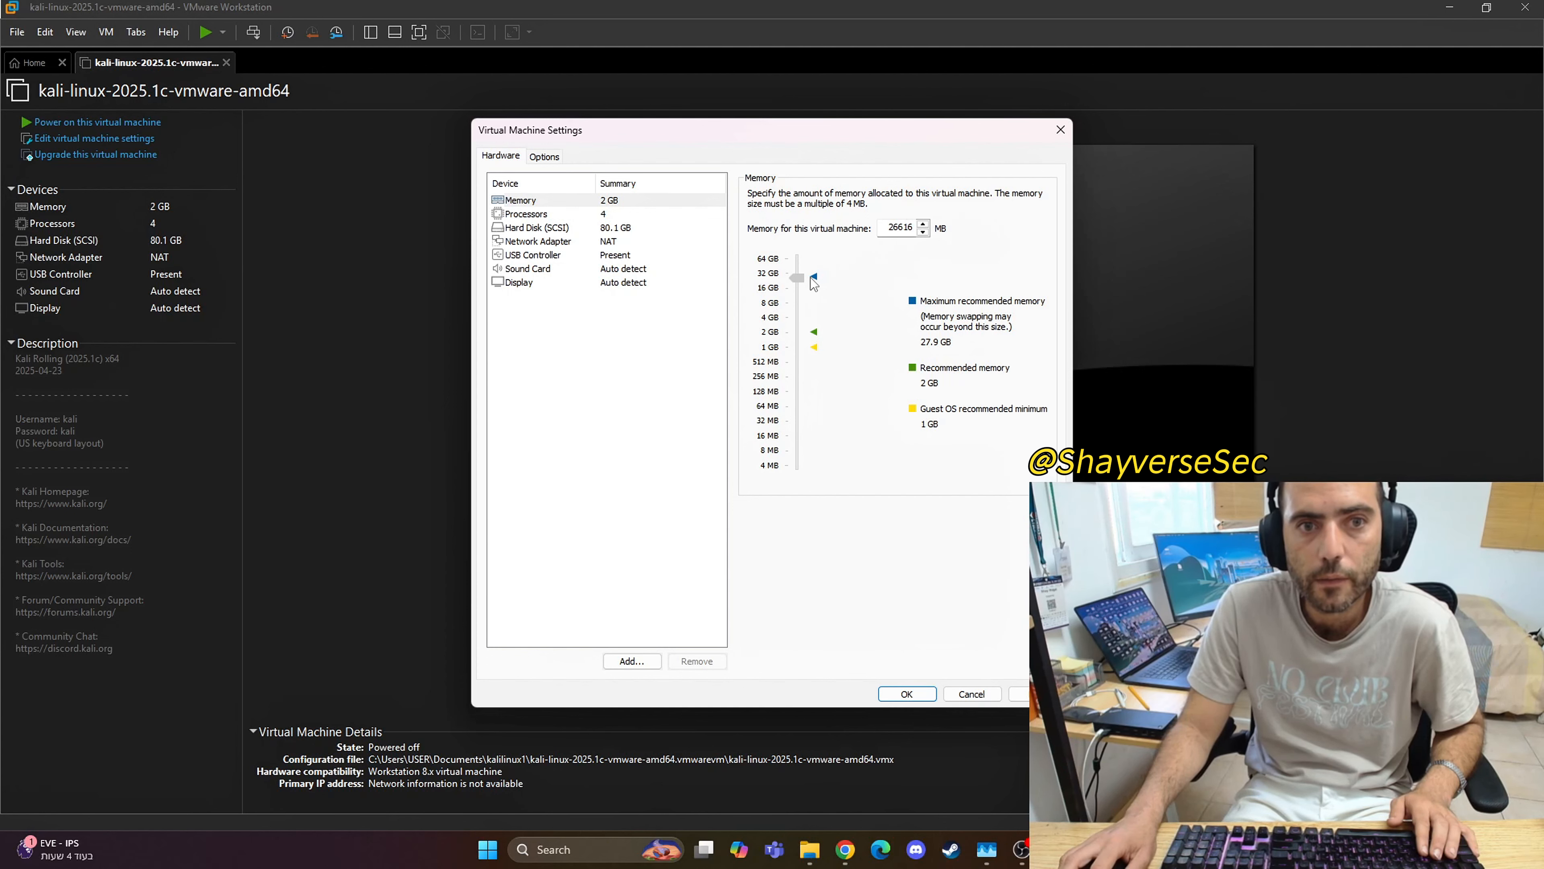
{"action": "left_click", "coordinate": [897, 692]}
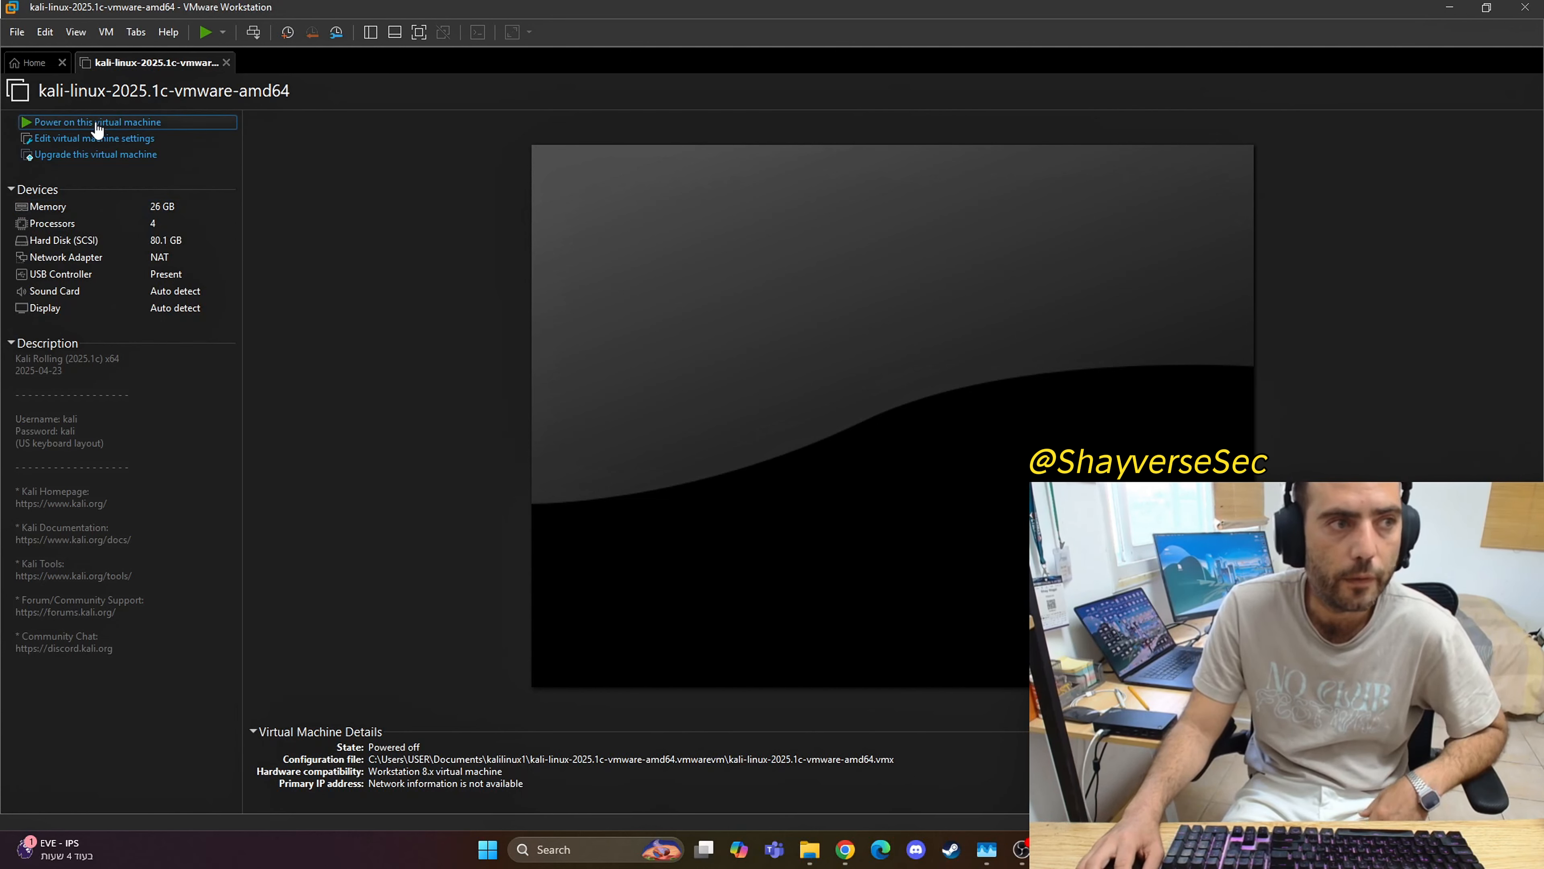
Step: Power on the virtual machine, dismiss the side channel mitigations hint, and log in as user kali with the account password
{"action": "left_click", "coordinate": [96, 124]}
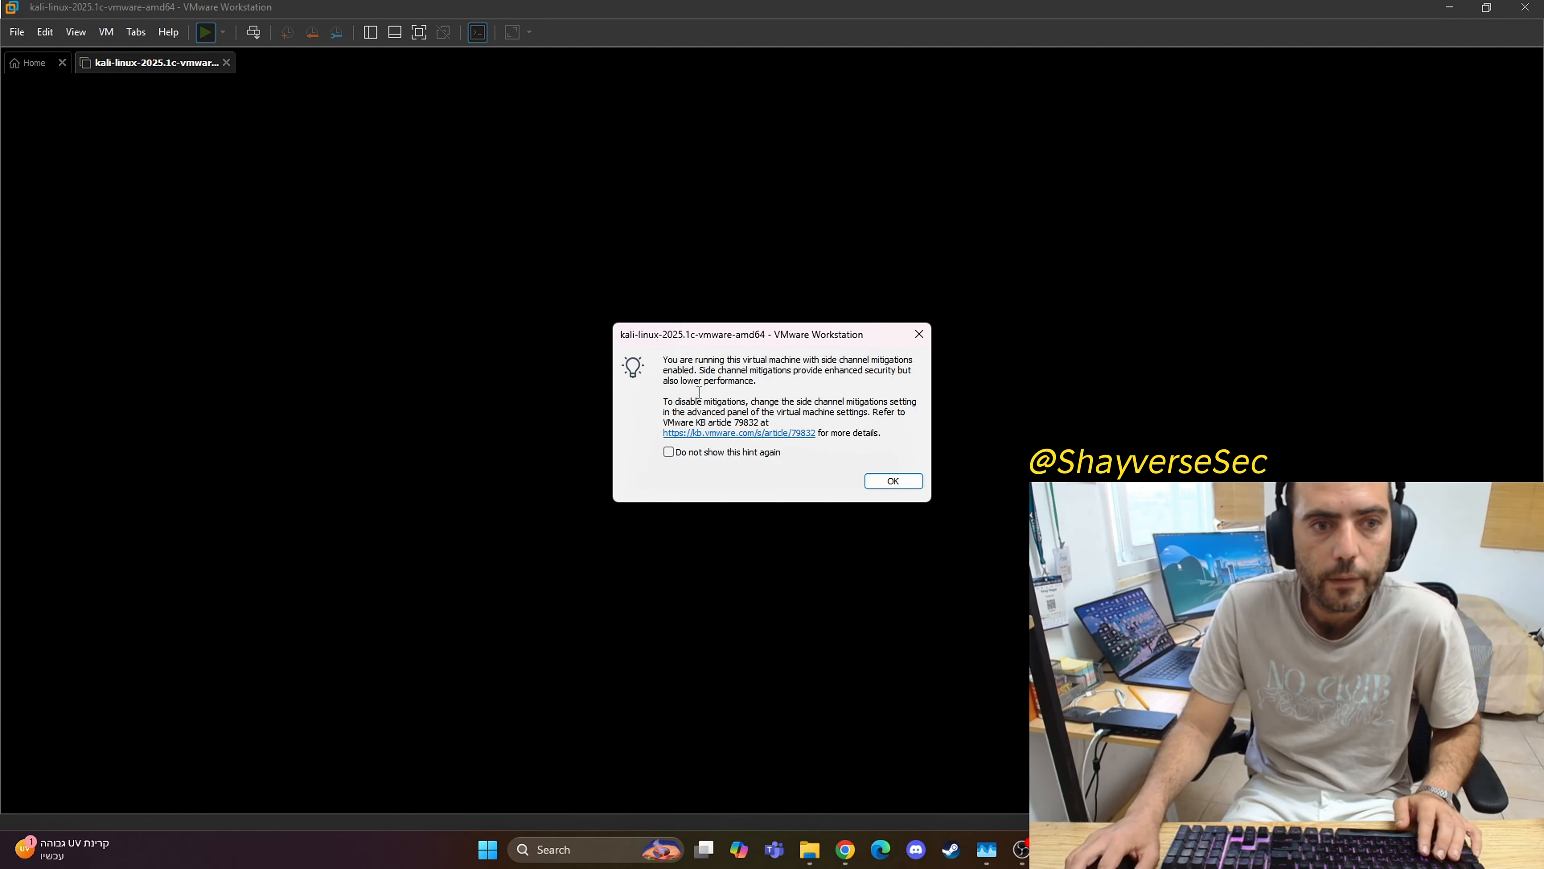
{"action": "left_click", "coordinate": [893, 481]}
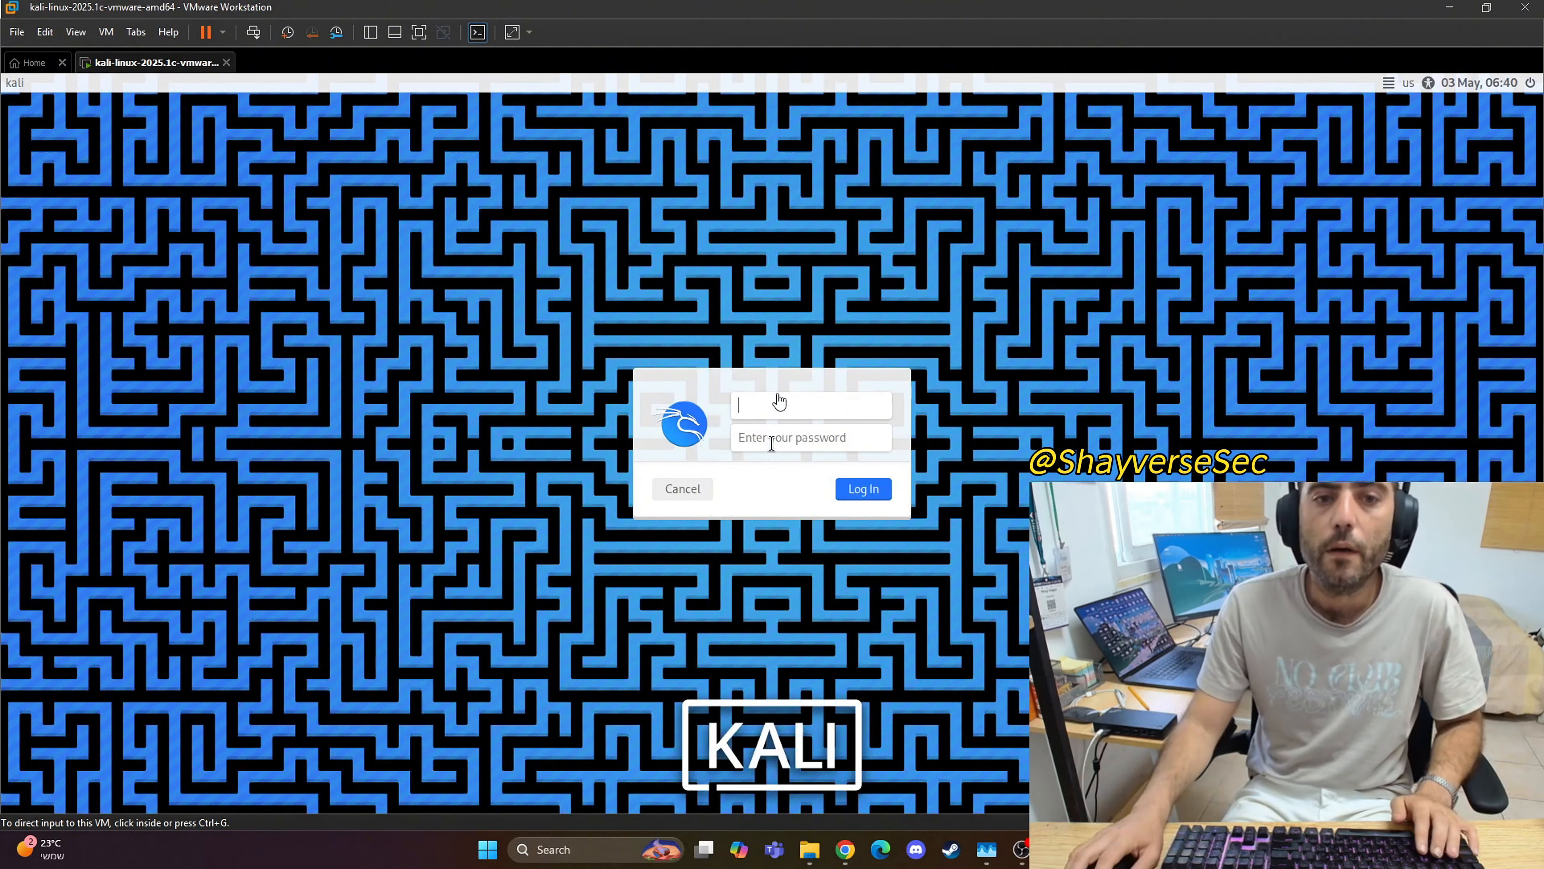
{"action": "left_click", "coordinate": [779, 403]}
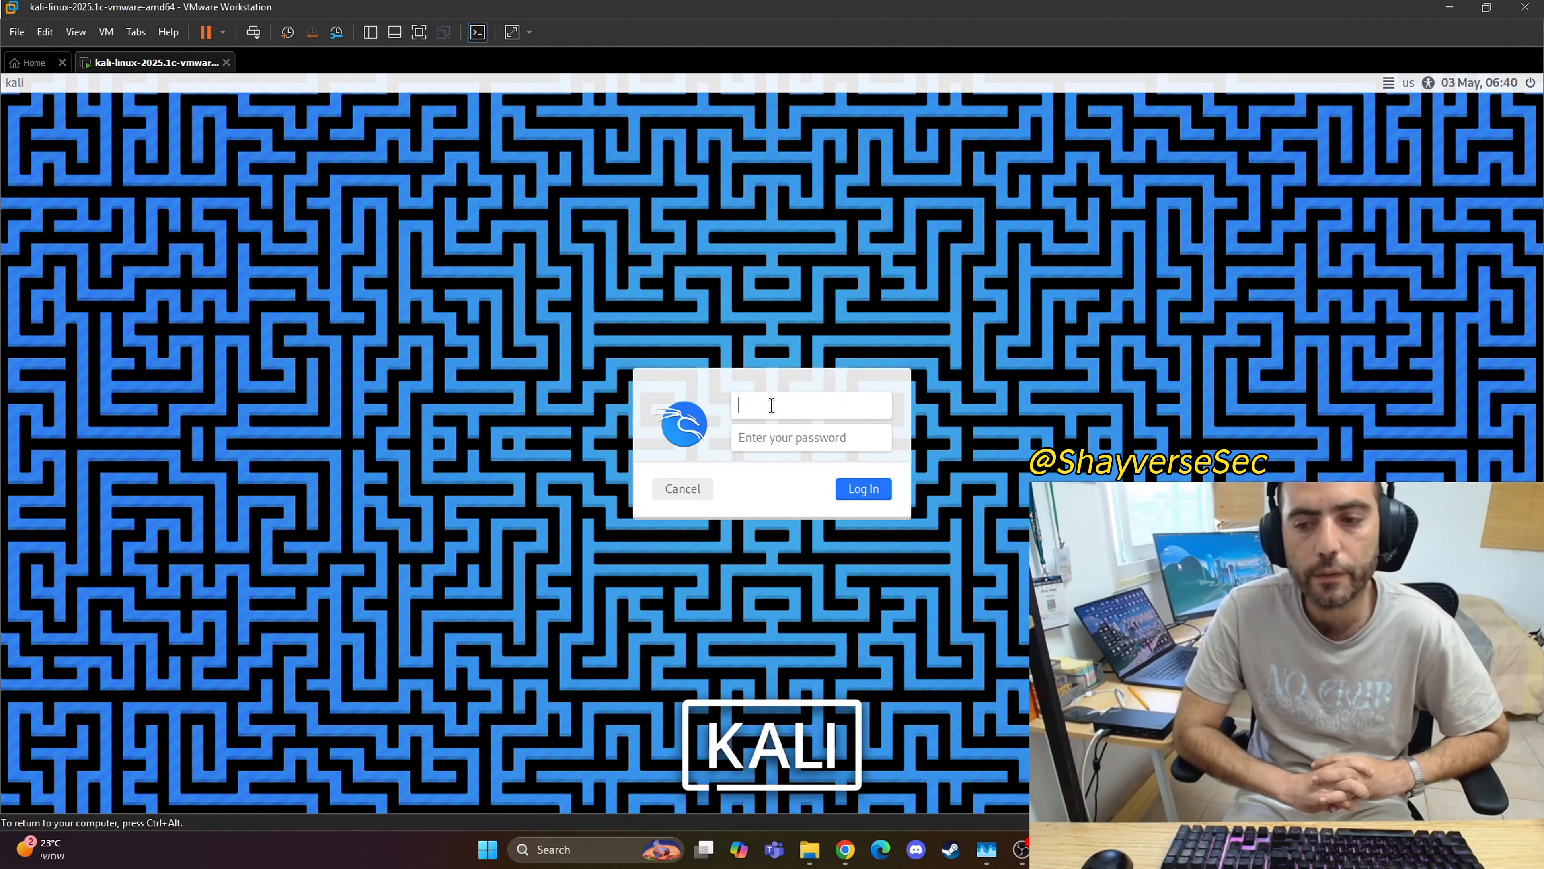
{"action": "type", "text": "kali"}
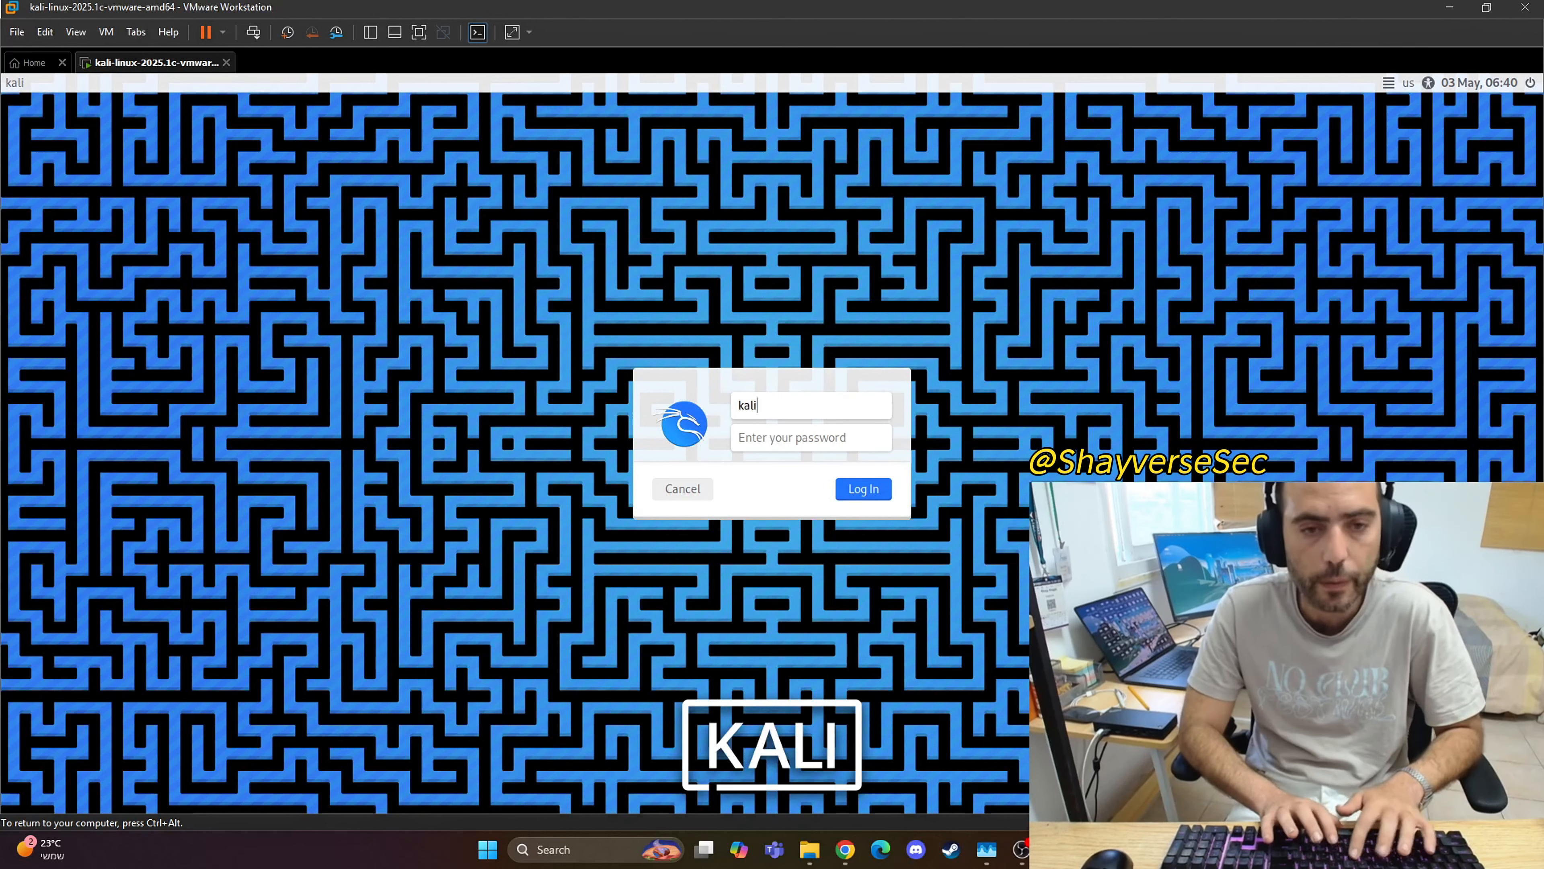
{"action": "key", "text": "Tab"}
{"action": "type", "text": "kali"}
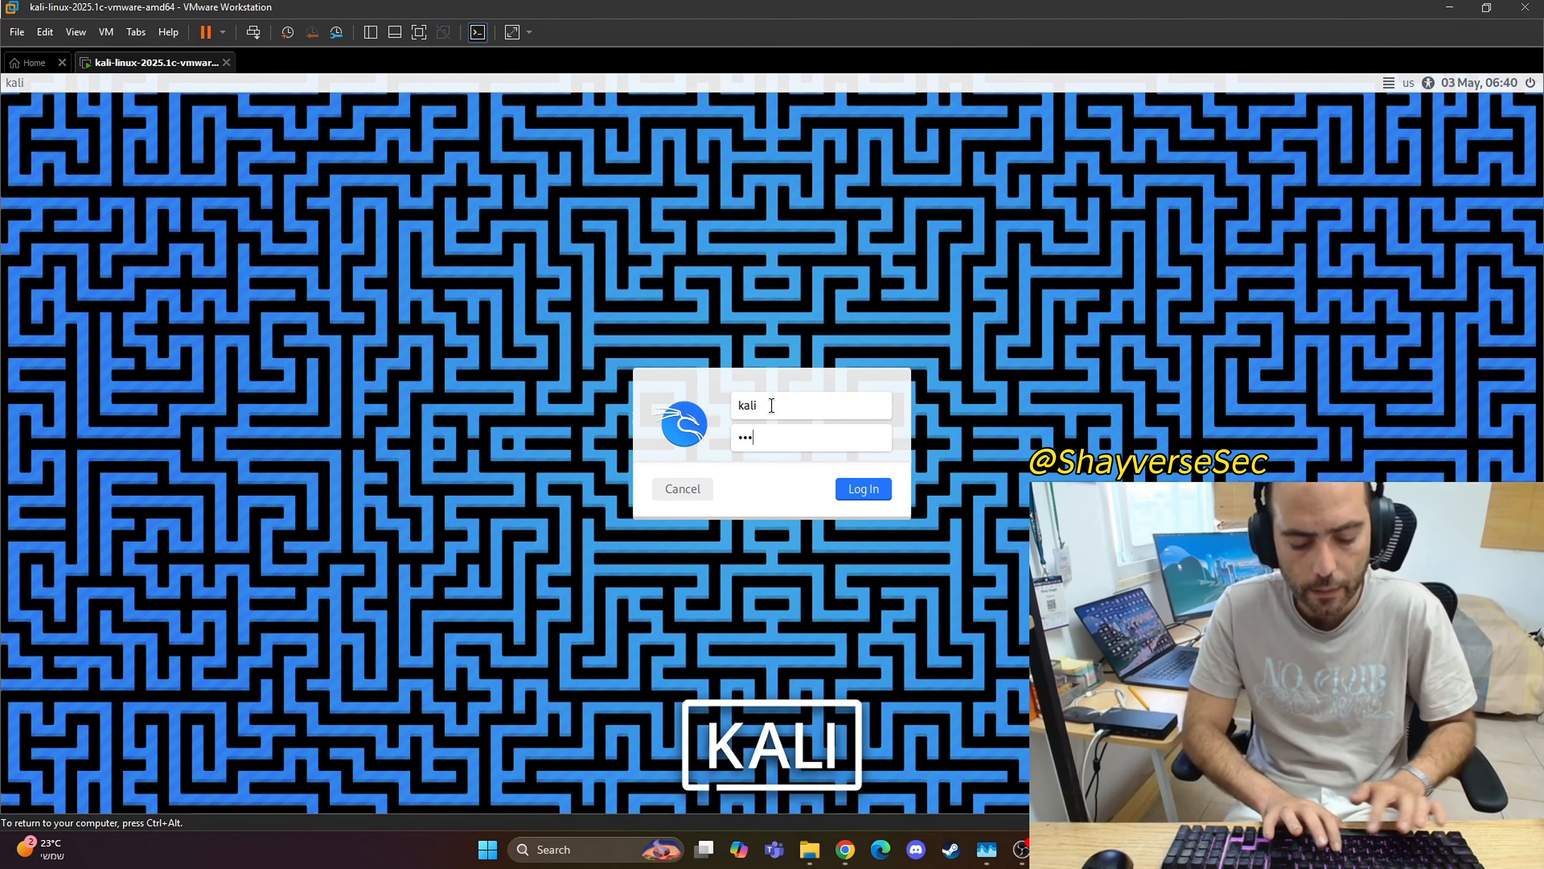
{"action": "key", "text": "Return"}
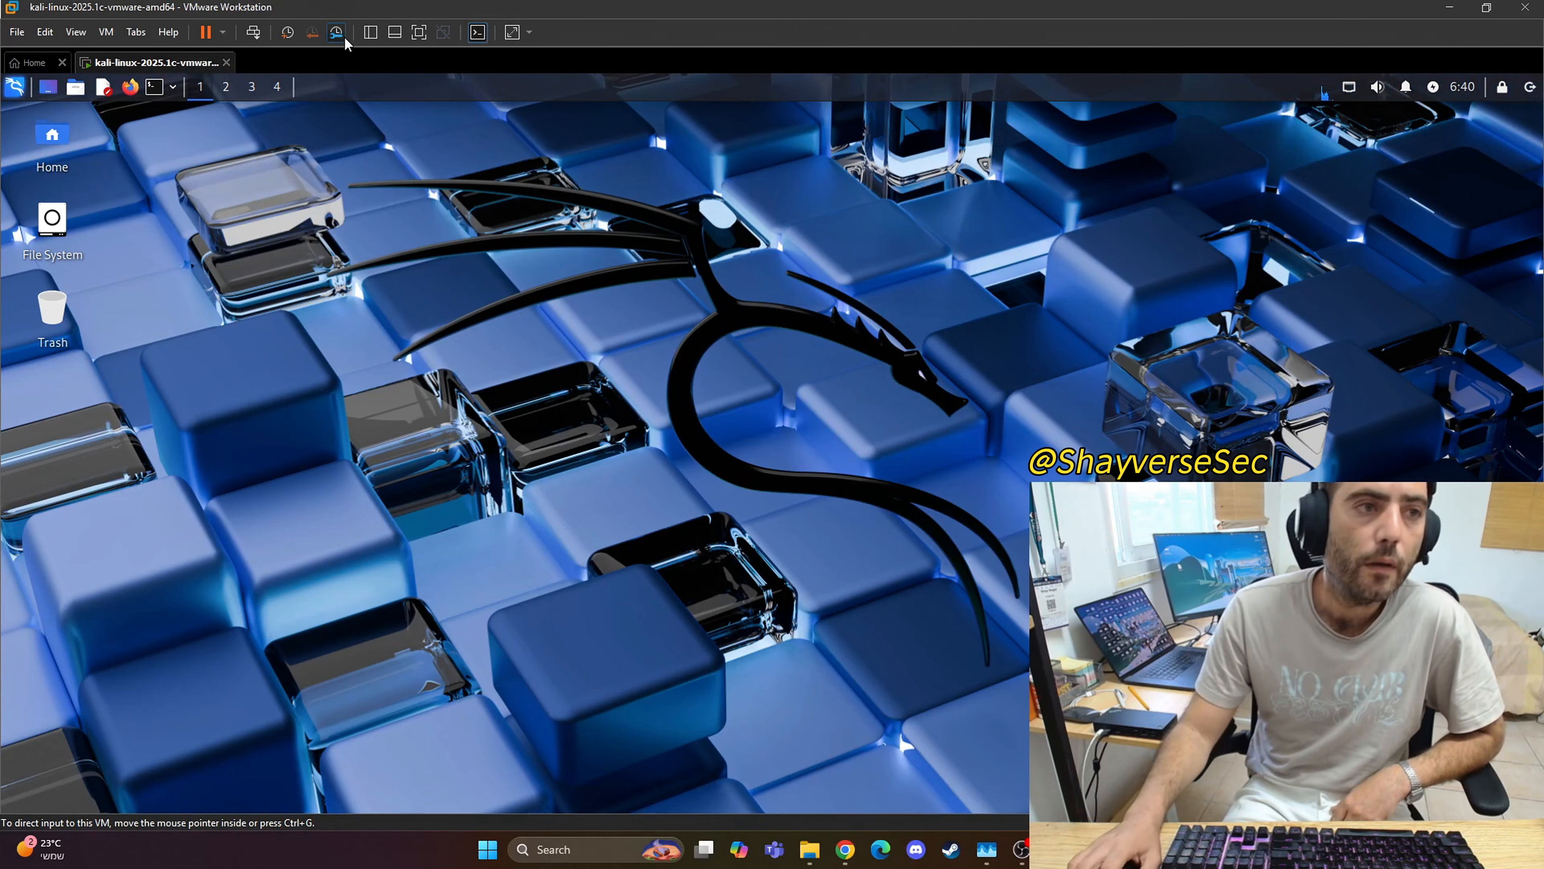
Step: Open a terminal in Kali and refresh the package lists with sudo apt update, entering the sudo password
{"action": "left_click", "coordinate": [155, 86]}
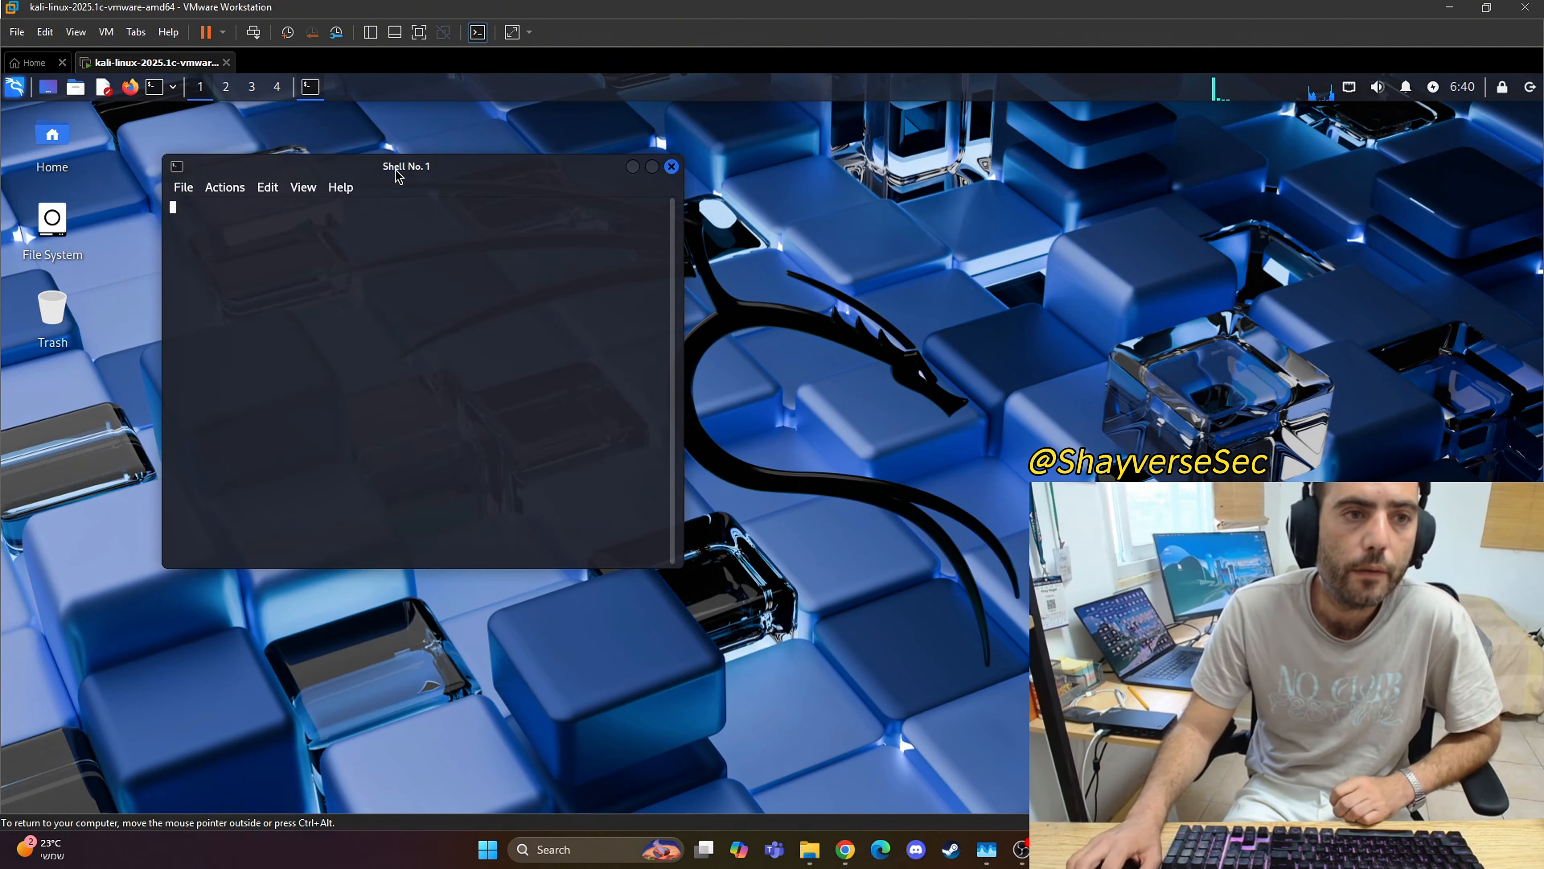
{"action": "left_click_drag", "start_coordinate": [417, 166], "coordinate": [788, 173]}
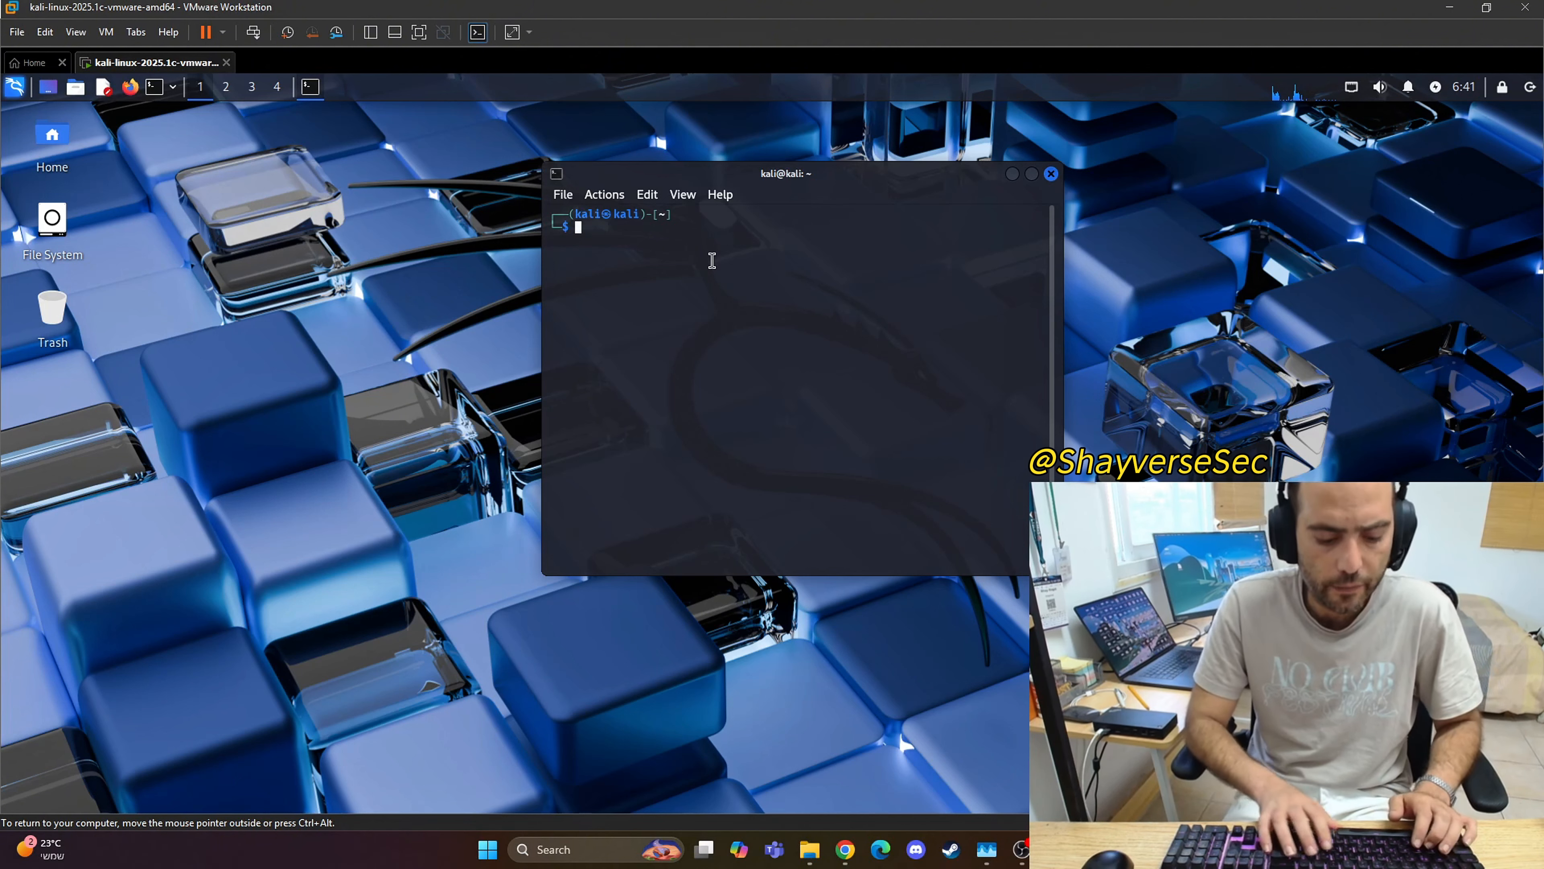
{"action": "type", "text": "sudo ap"}
{"action": "type", "text": "t "}
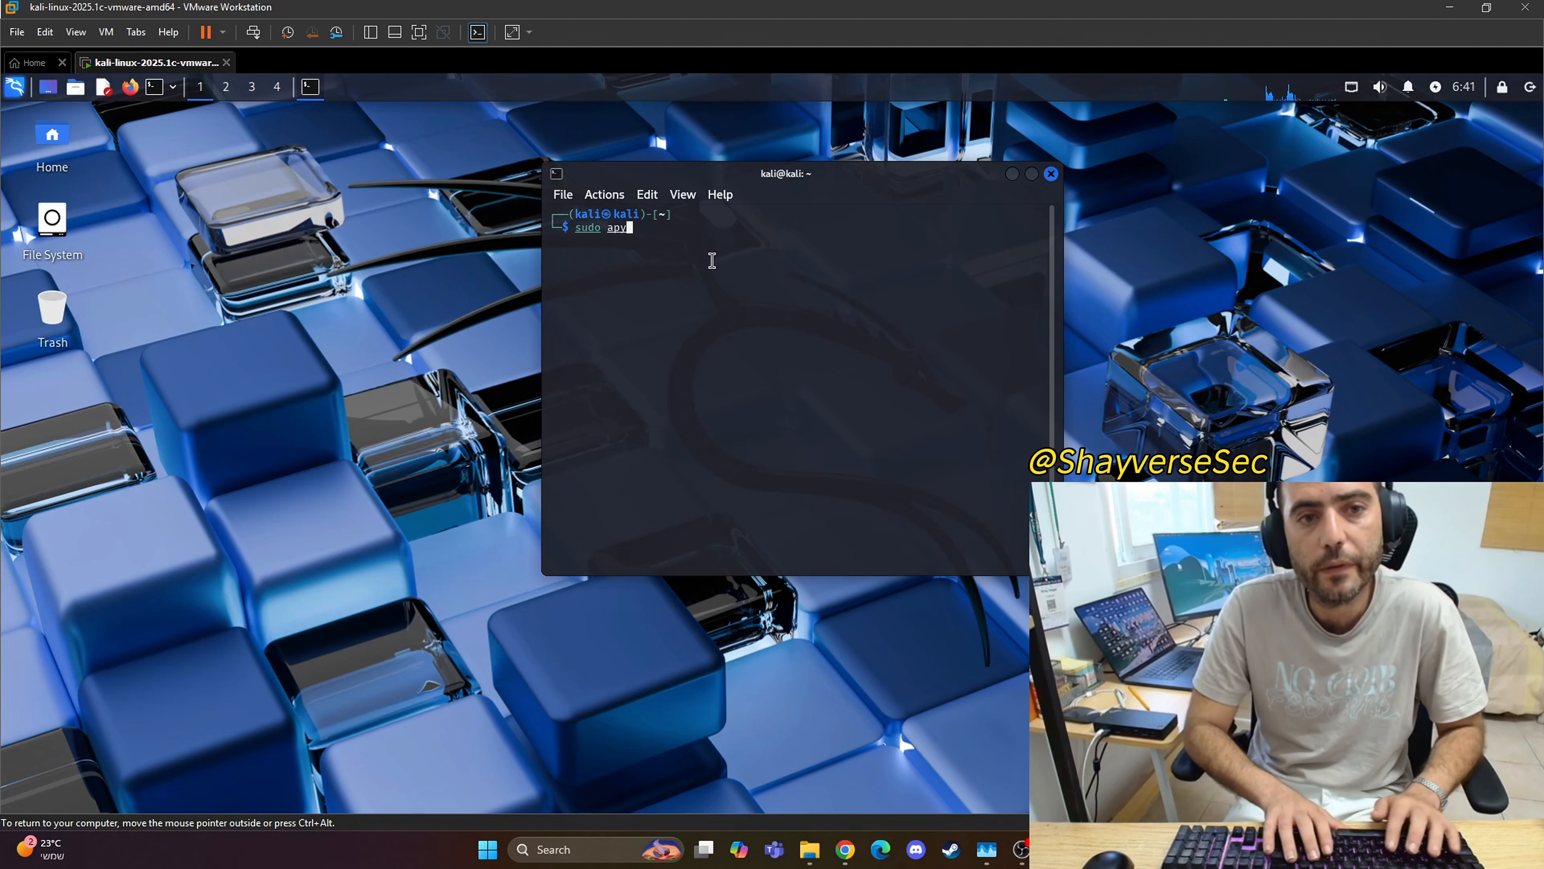
{"action": "type", "text": "updaet"}
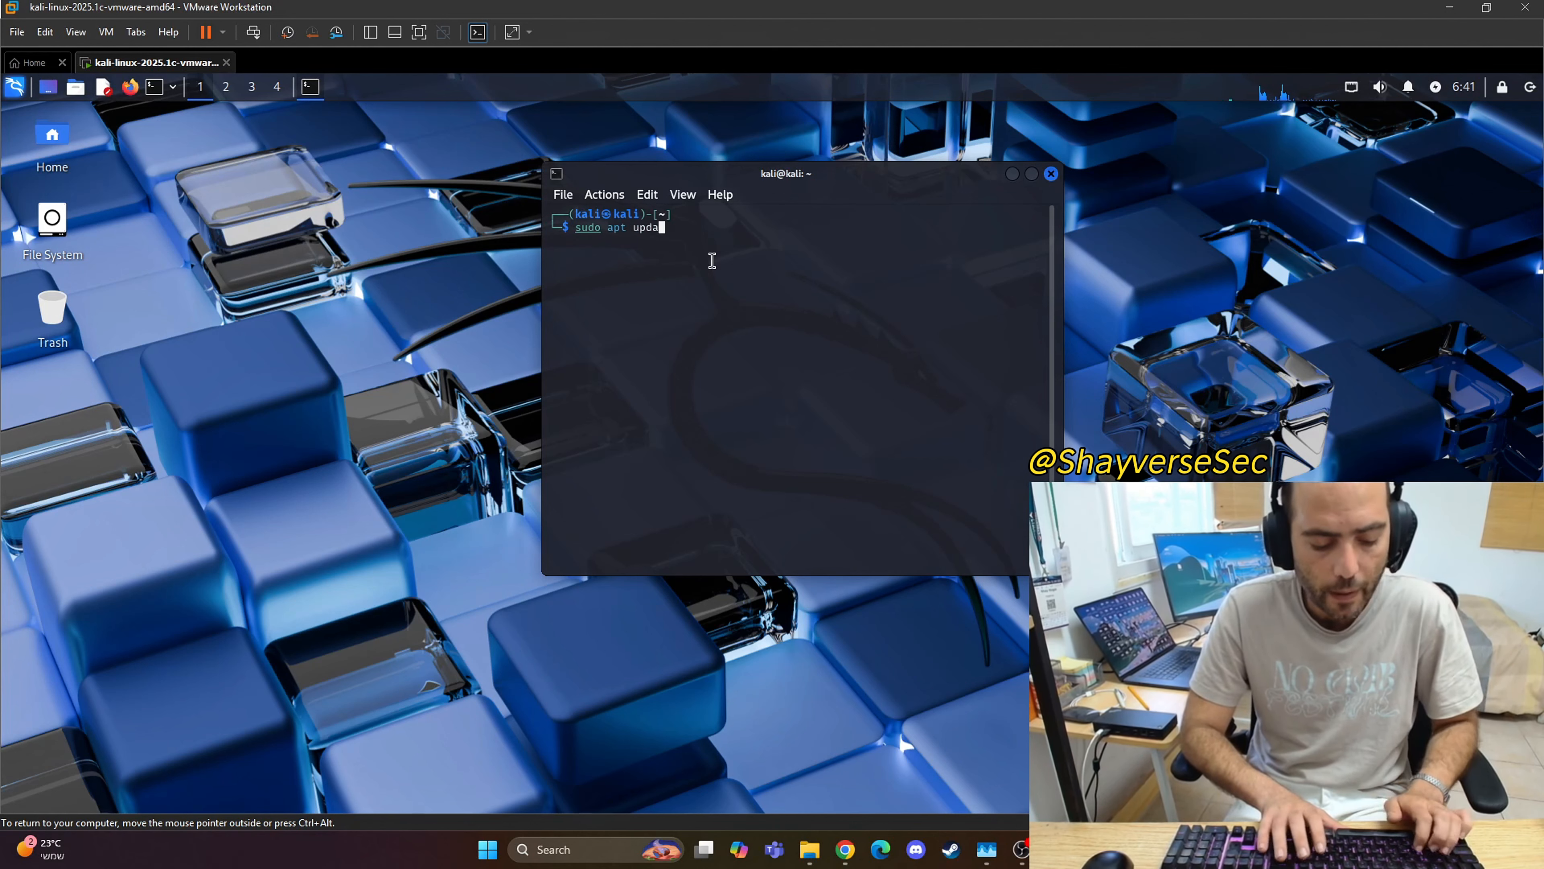
{"action": "key", "text": "BackSpace"}
{"action": "key", "text": "BackSpace"}
{"action": "key", "text": "BackSpace"}
{"action": "type", "text": "te"}
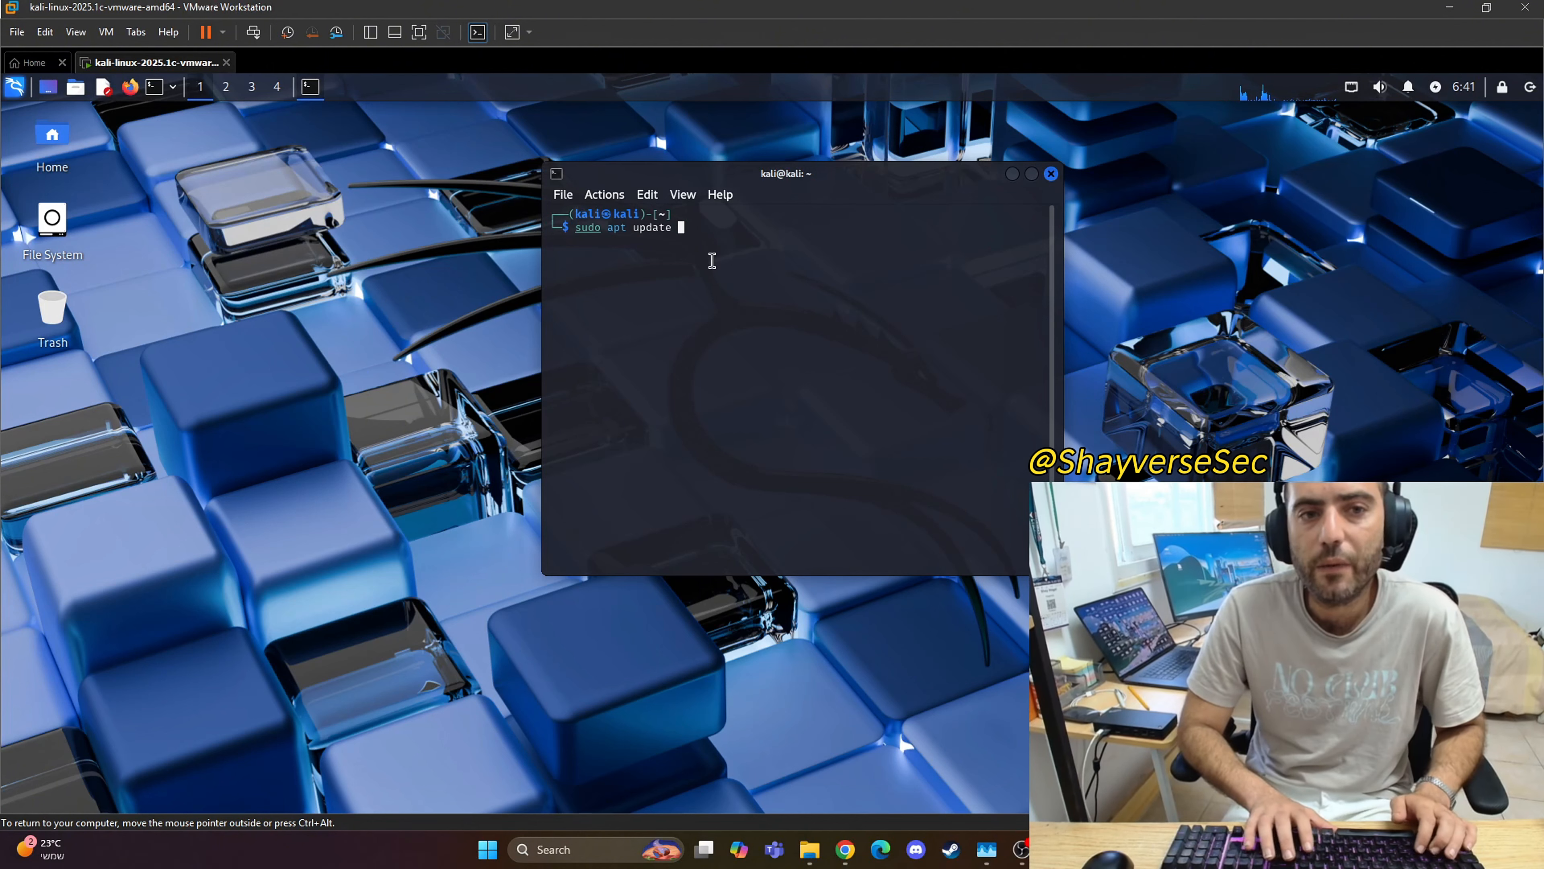
{"action": "key", "text": "Return"}
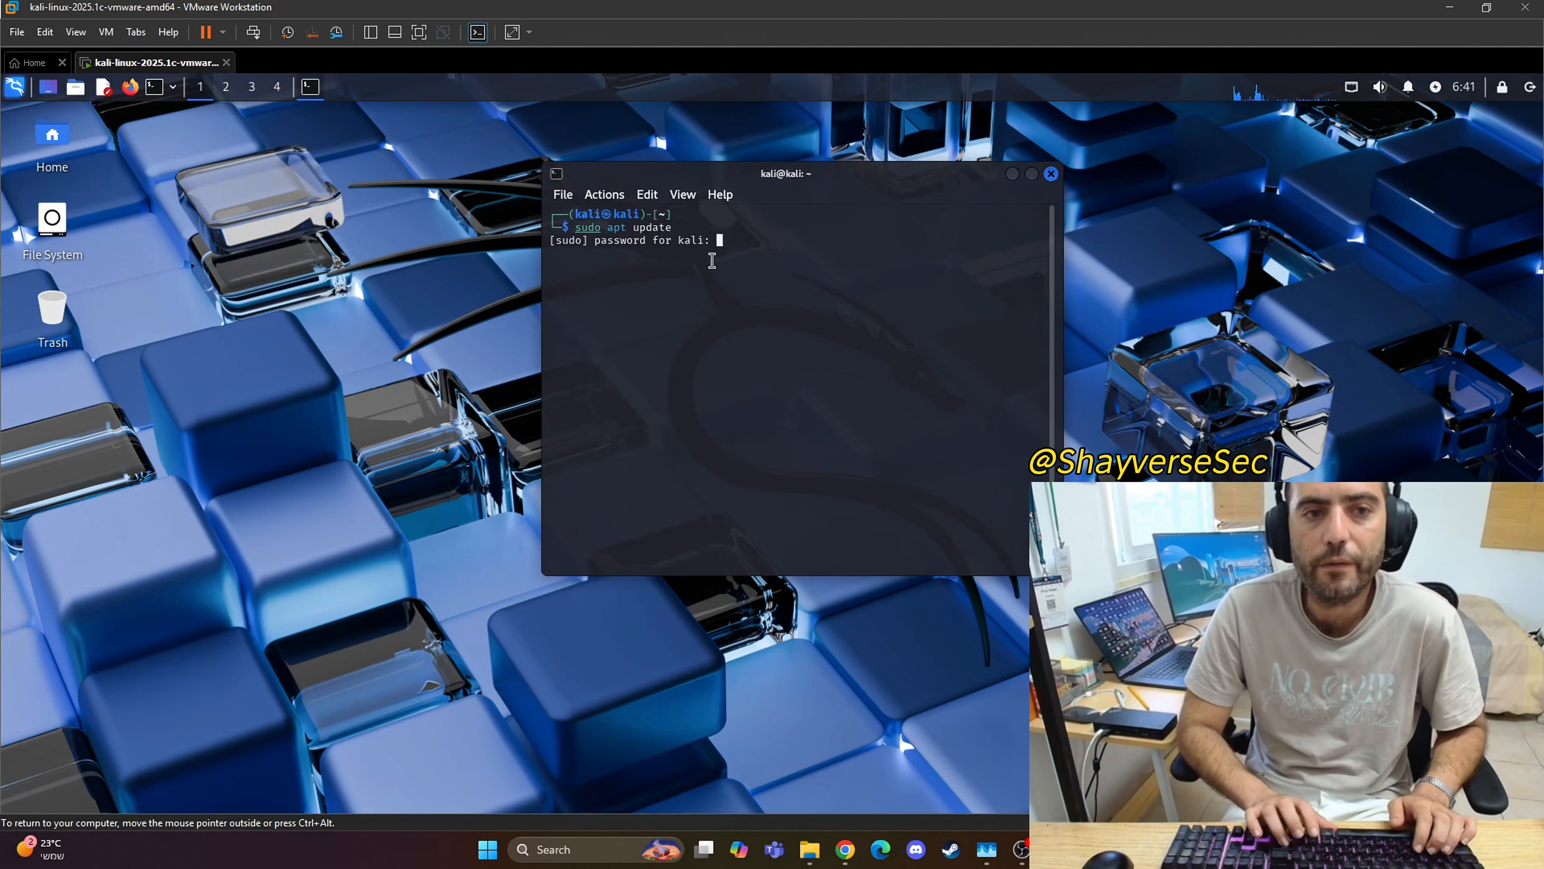
{"action": "key", "text": "Return"}
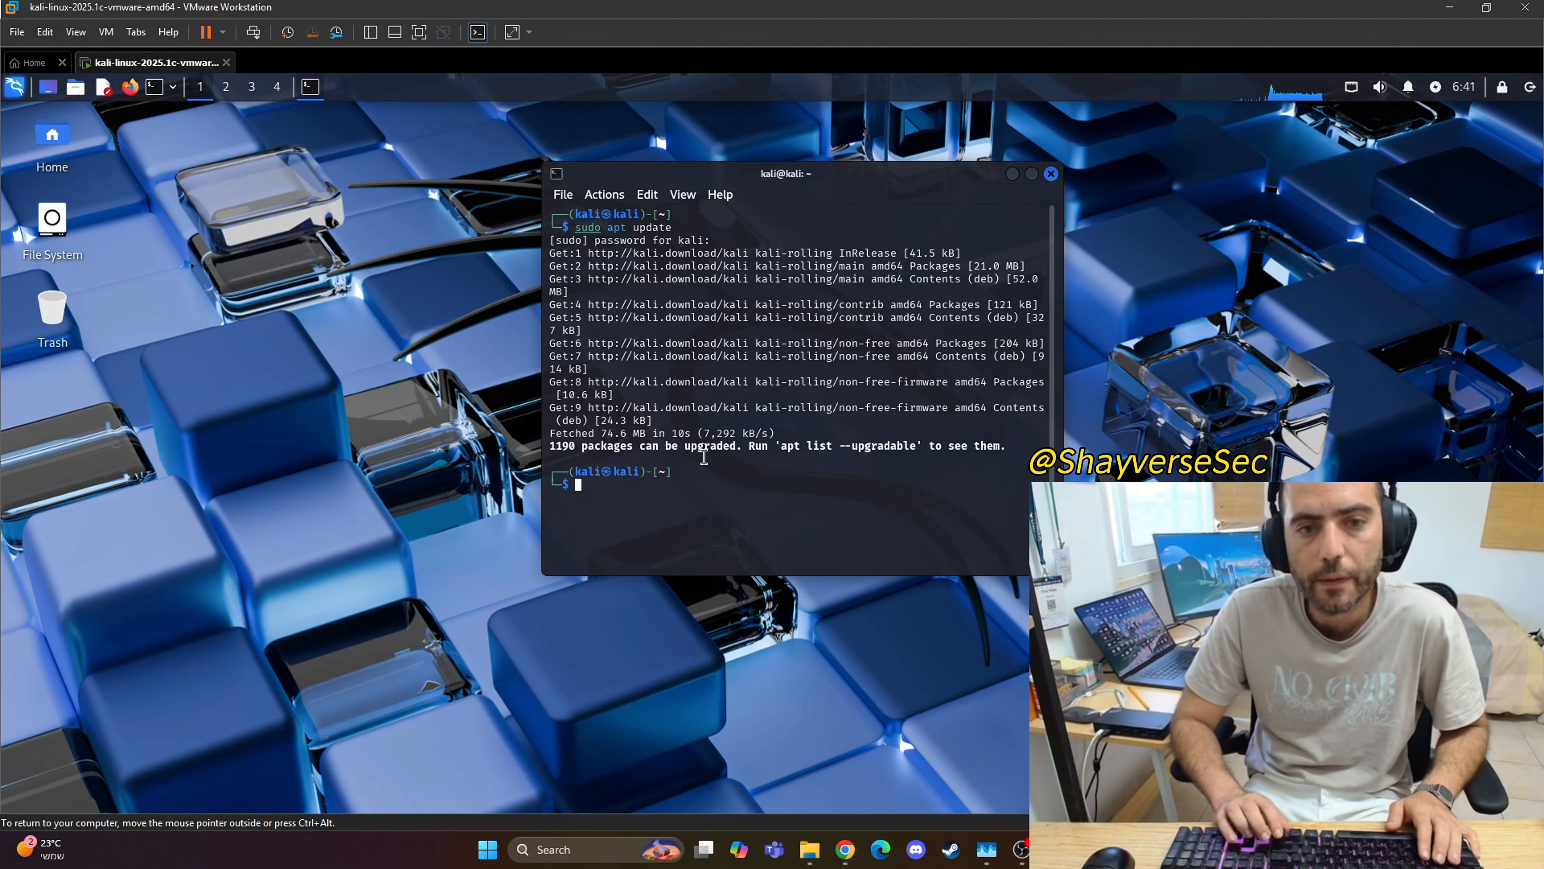
Step: Upgrade the installed packages by changing the previous command to sudo apt upgrade and running it
{"action": "key", "text": "Up"}
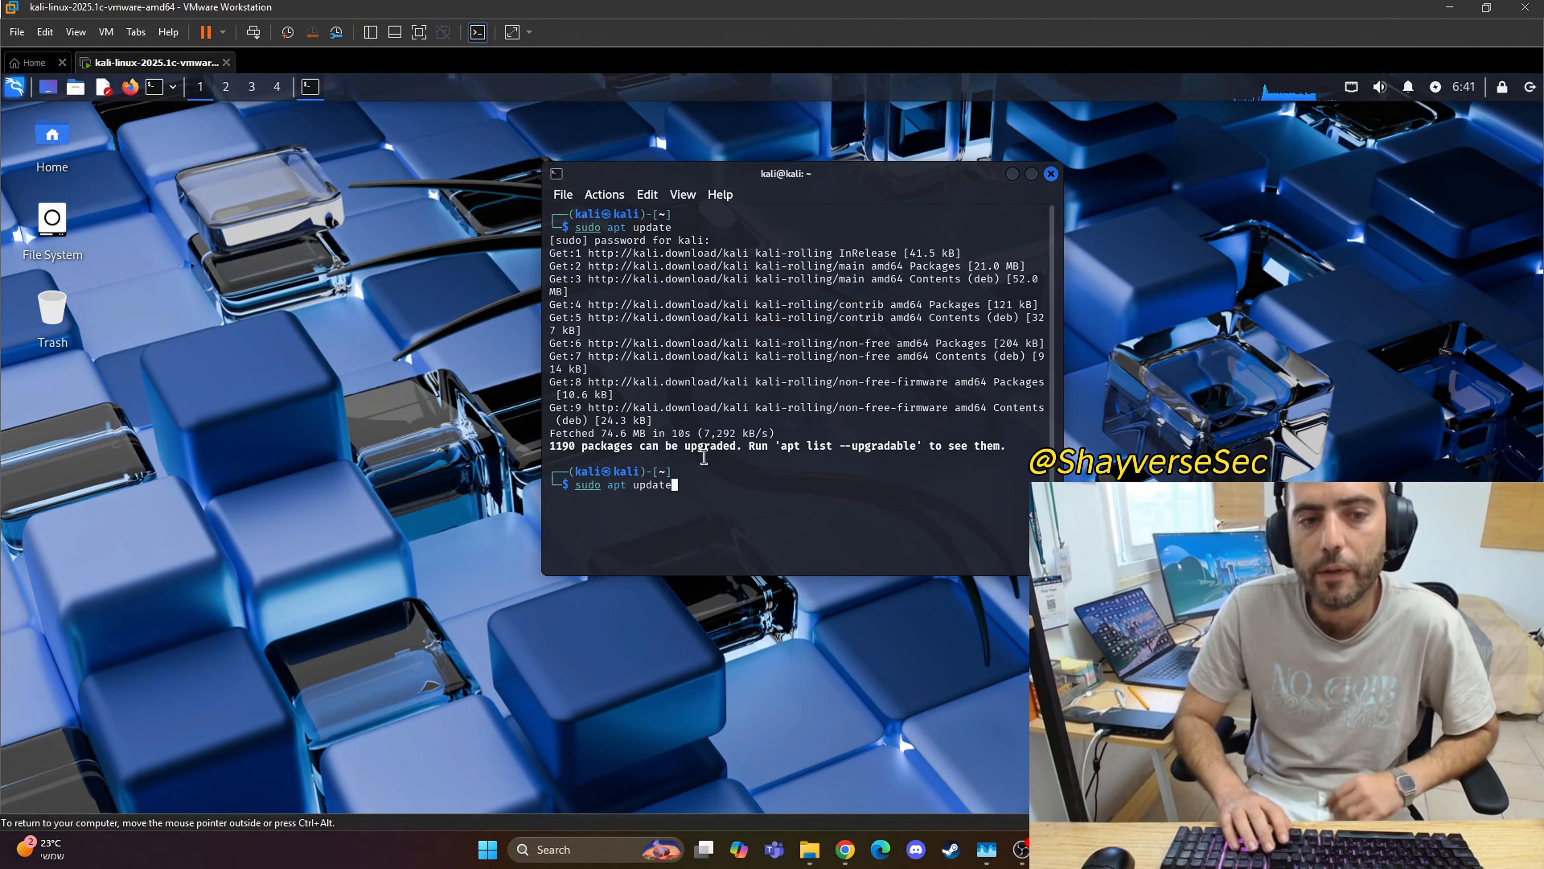
{"action": "key", "text": "Left"}
{"action": "key", "text": "Left"}
{"action": "key", "text": "Left"}
{"action": "key", "text": "Left"}
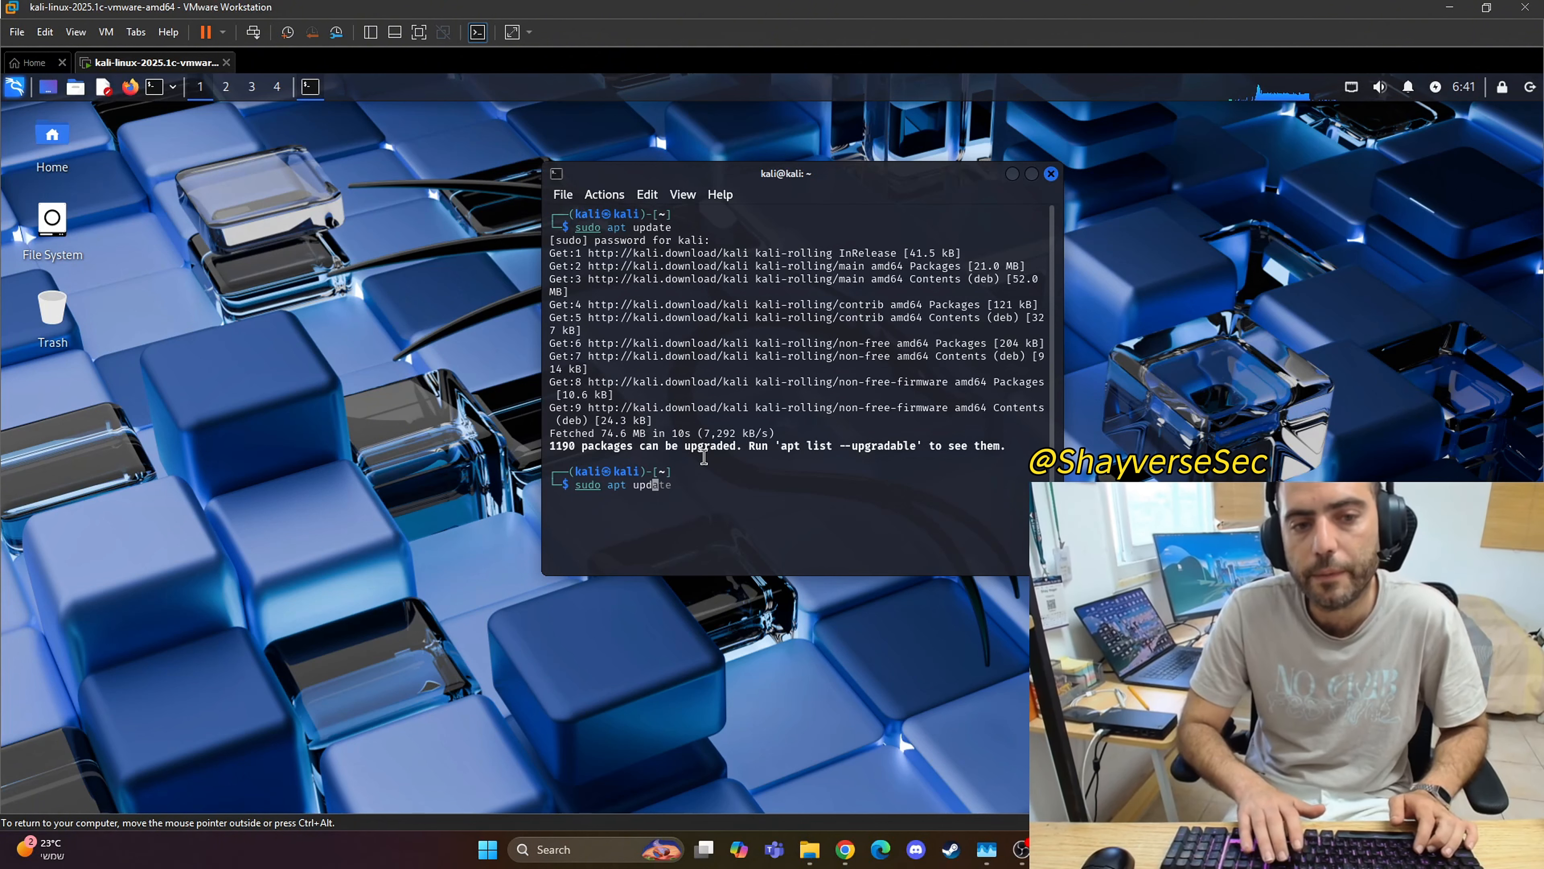
{"action": "type", "text": "grade"}
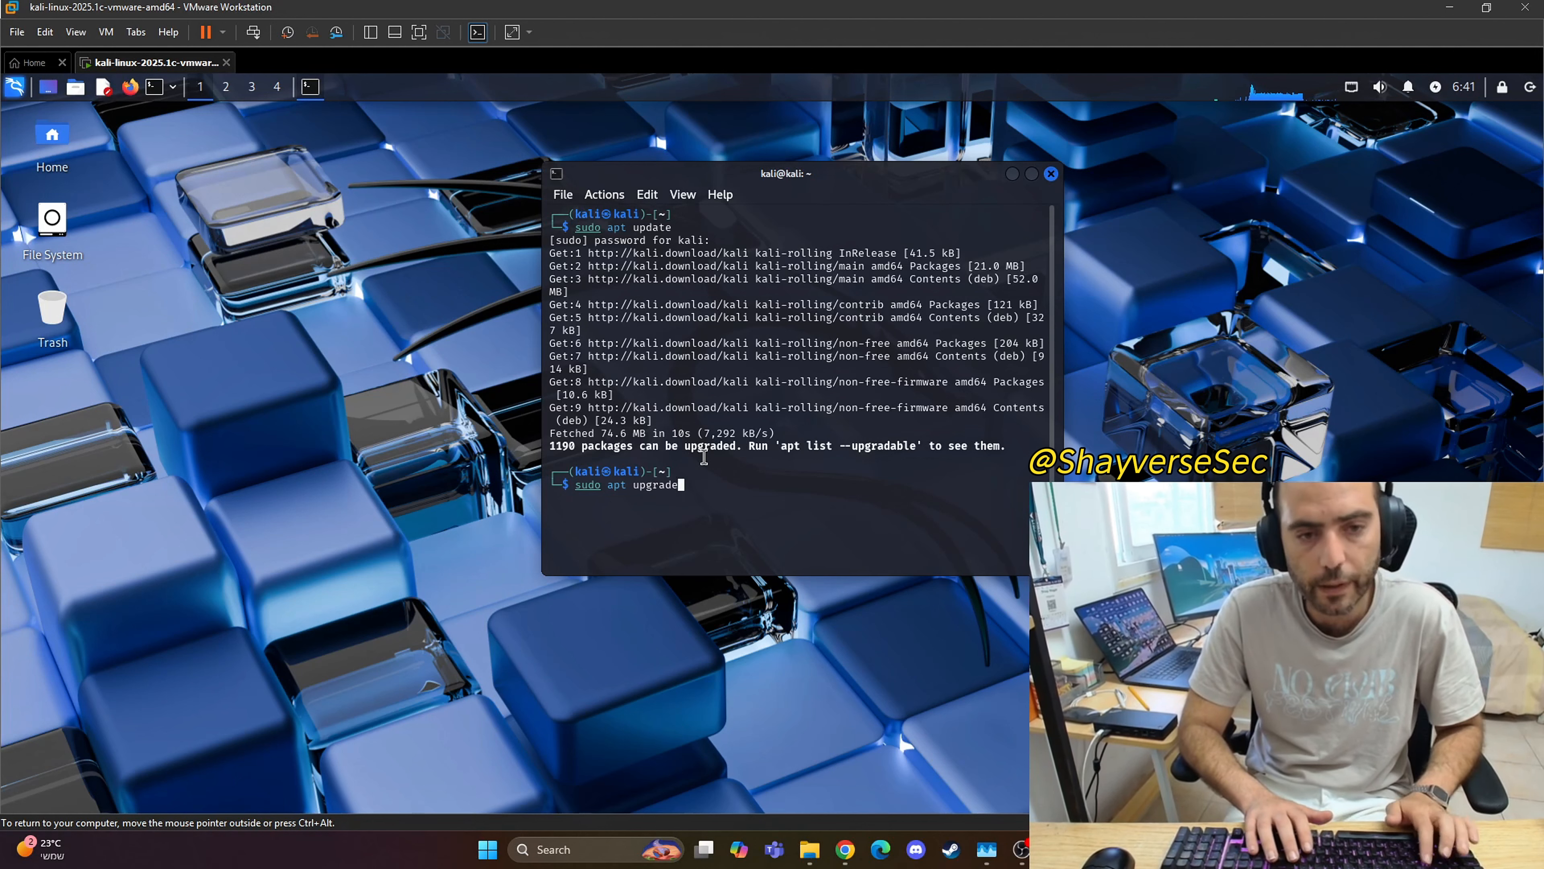
{"action": "key", "text": "Return"}
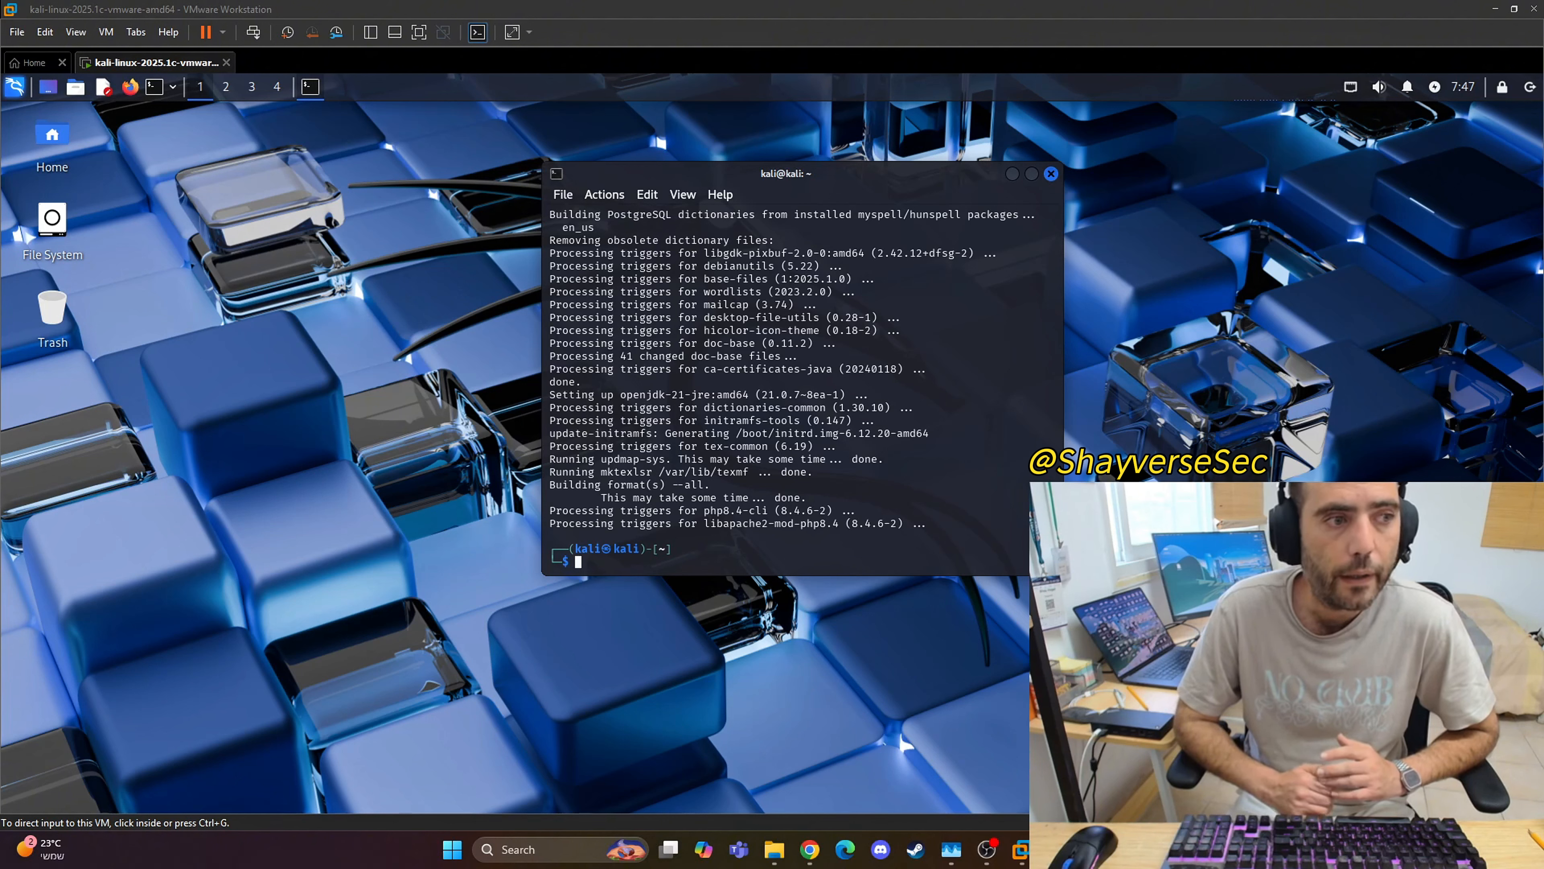
Step: Search the Kali applications for "bur", launch burpsuite, dismiss the JRE warning, and accept the terms and conditions
{"action": "left_click", "coordinate": [12, 91]}
{"action": "left_click", "coordinate": [17, 89]}
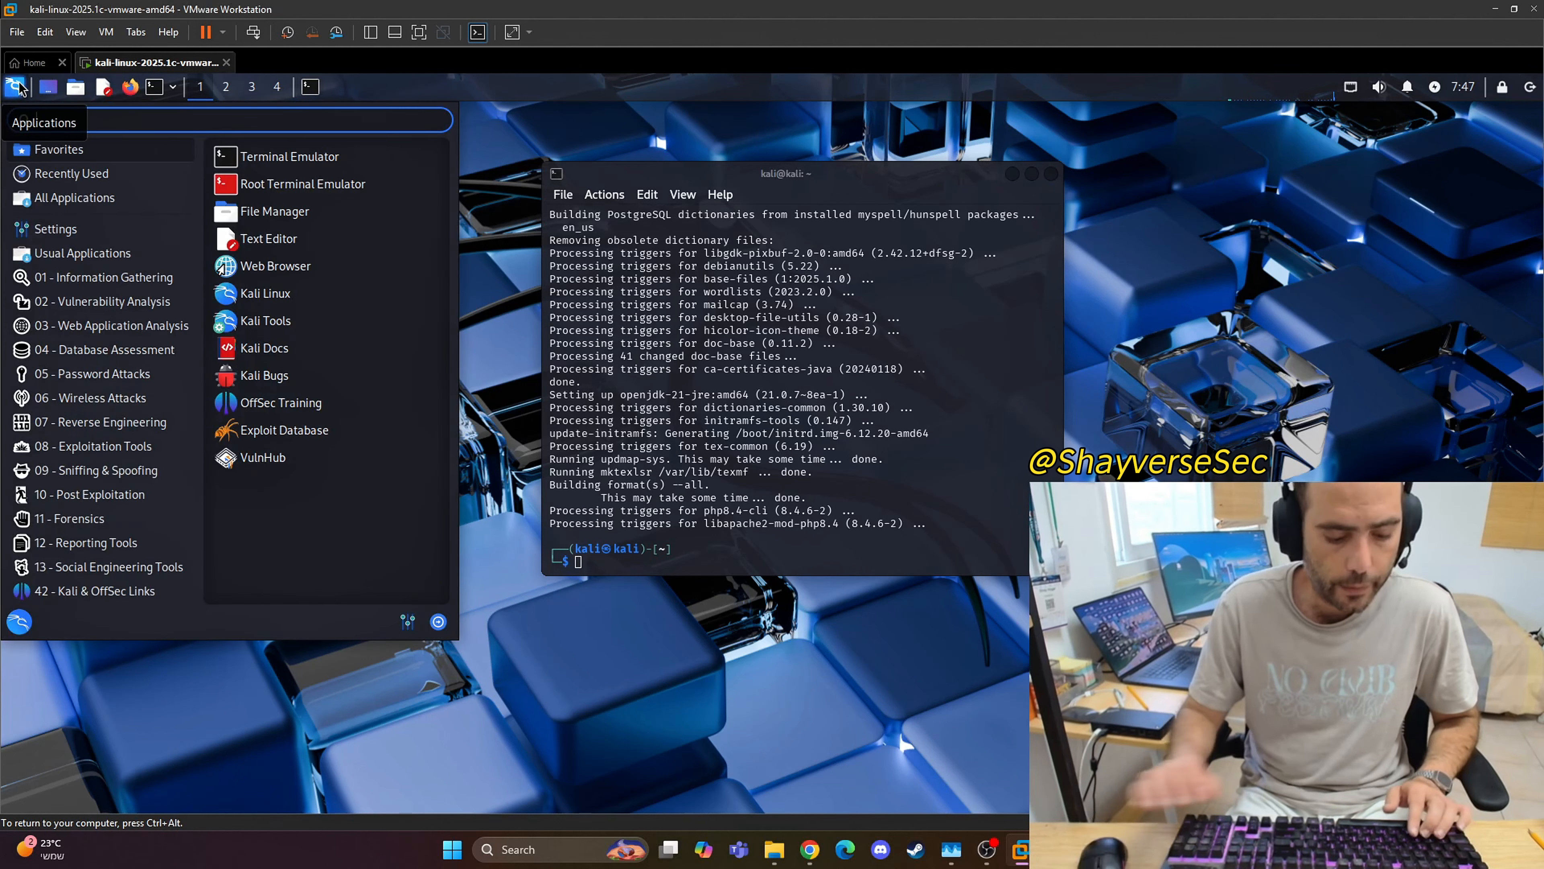
{"action": "left_click", "coordinate": [91, 173]}
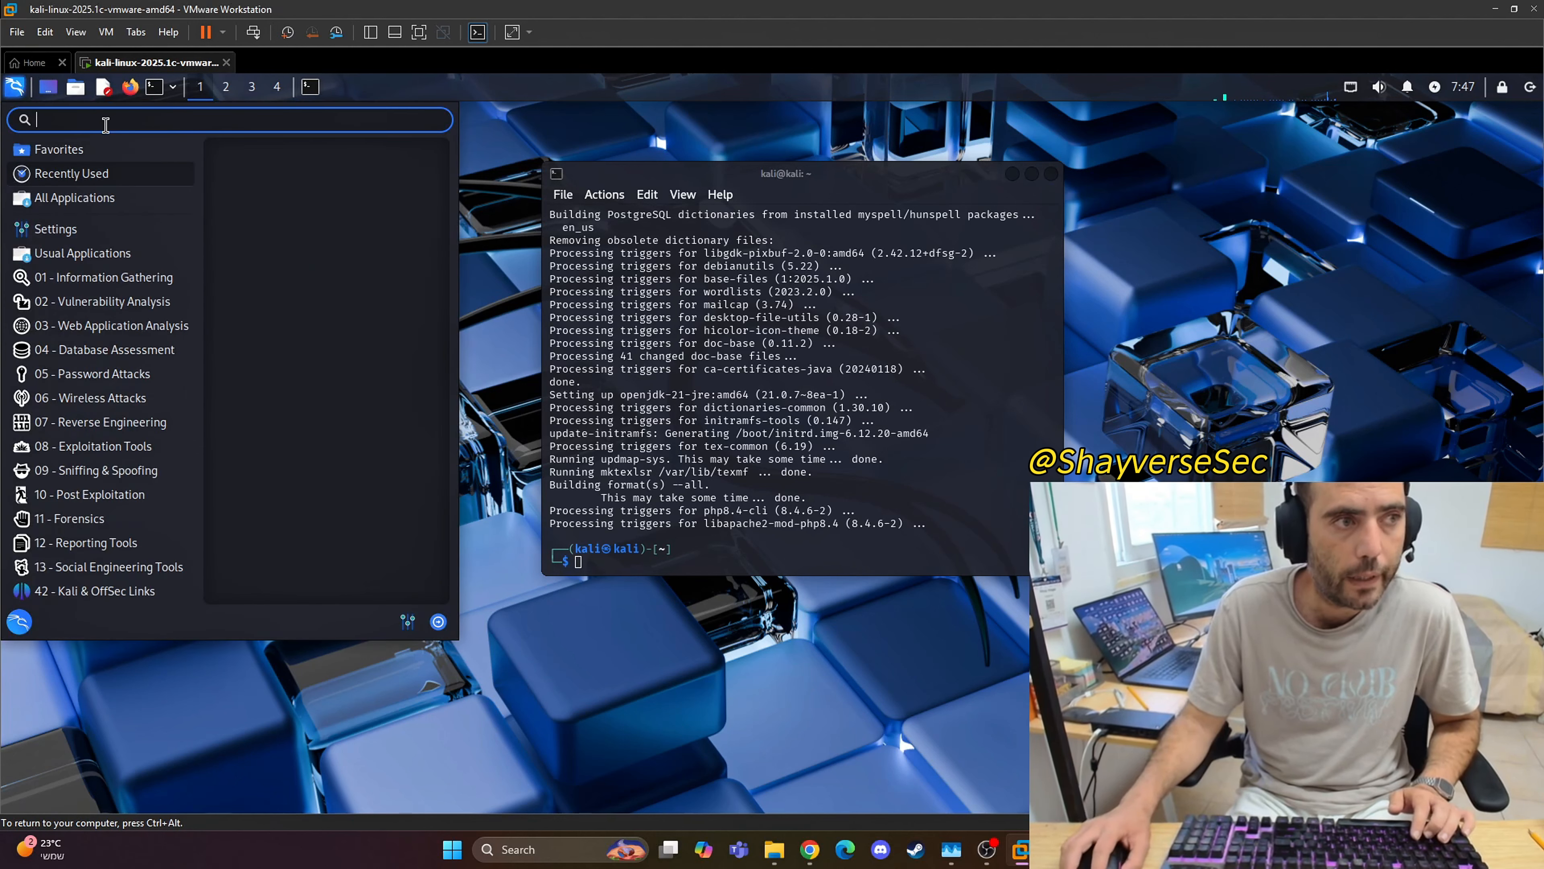
{"action": "type", "text": "bur"}
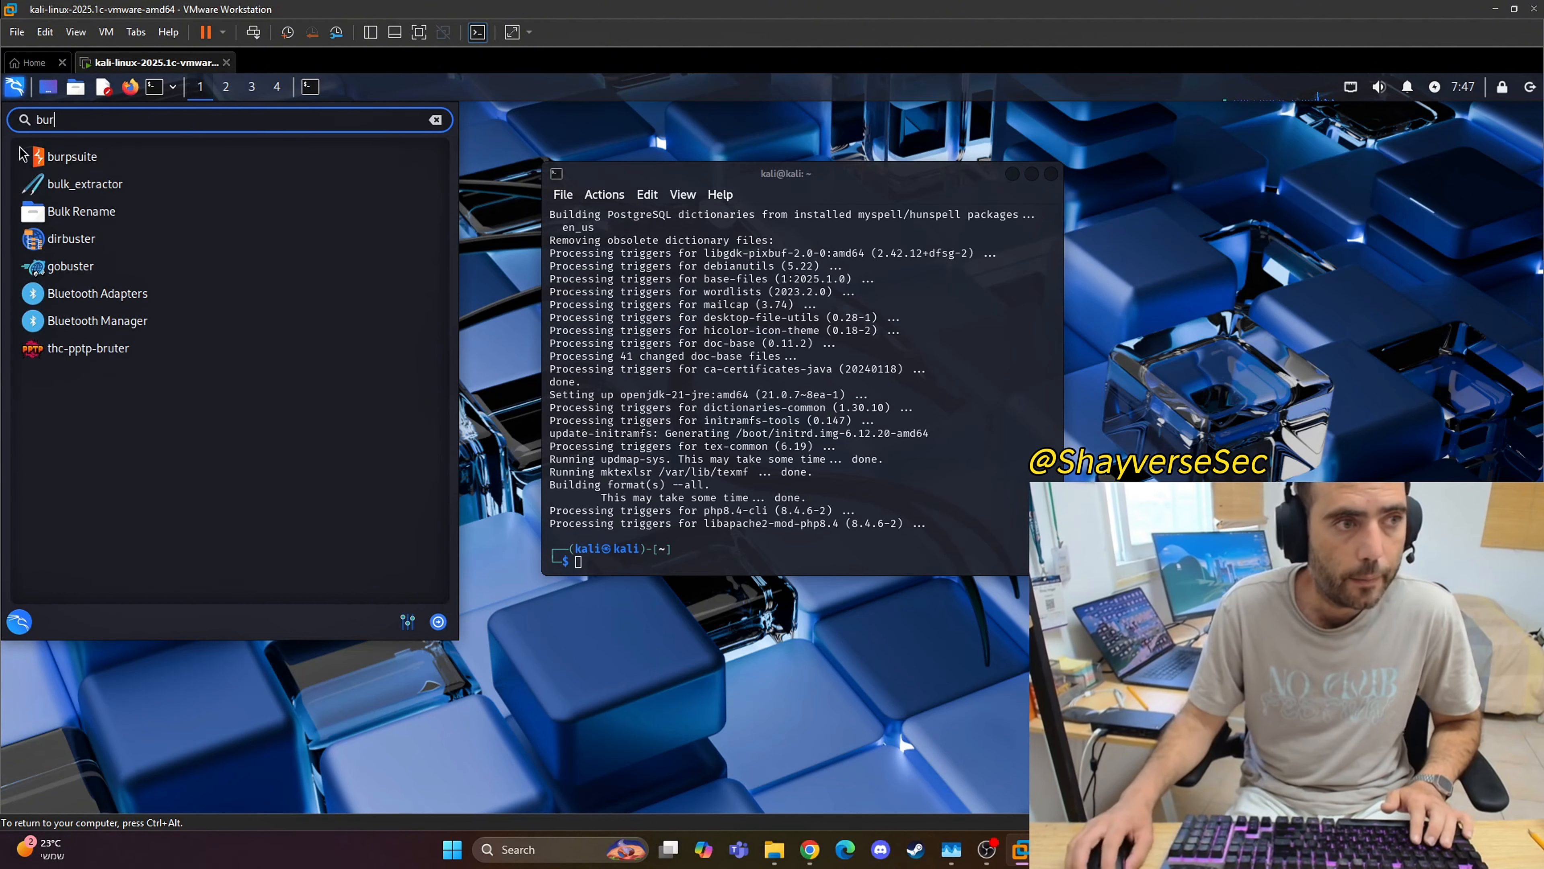
{"action": "left_click", "coordinate": [69, 166]}
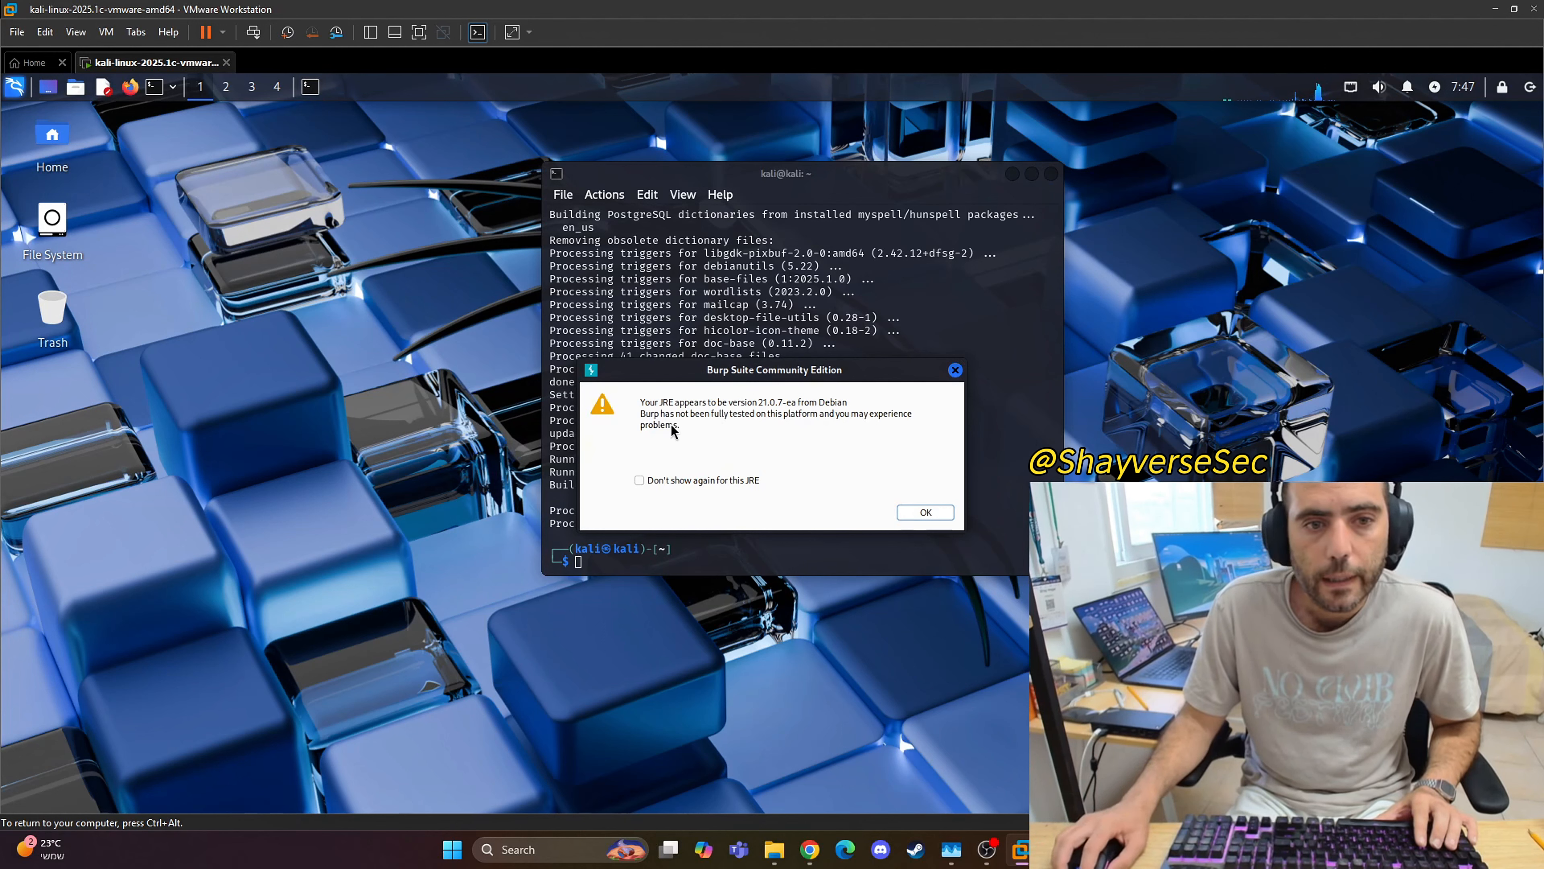
{"action": "left_click", "coordinate": [930, 512]}
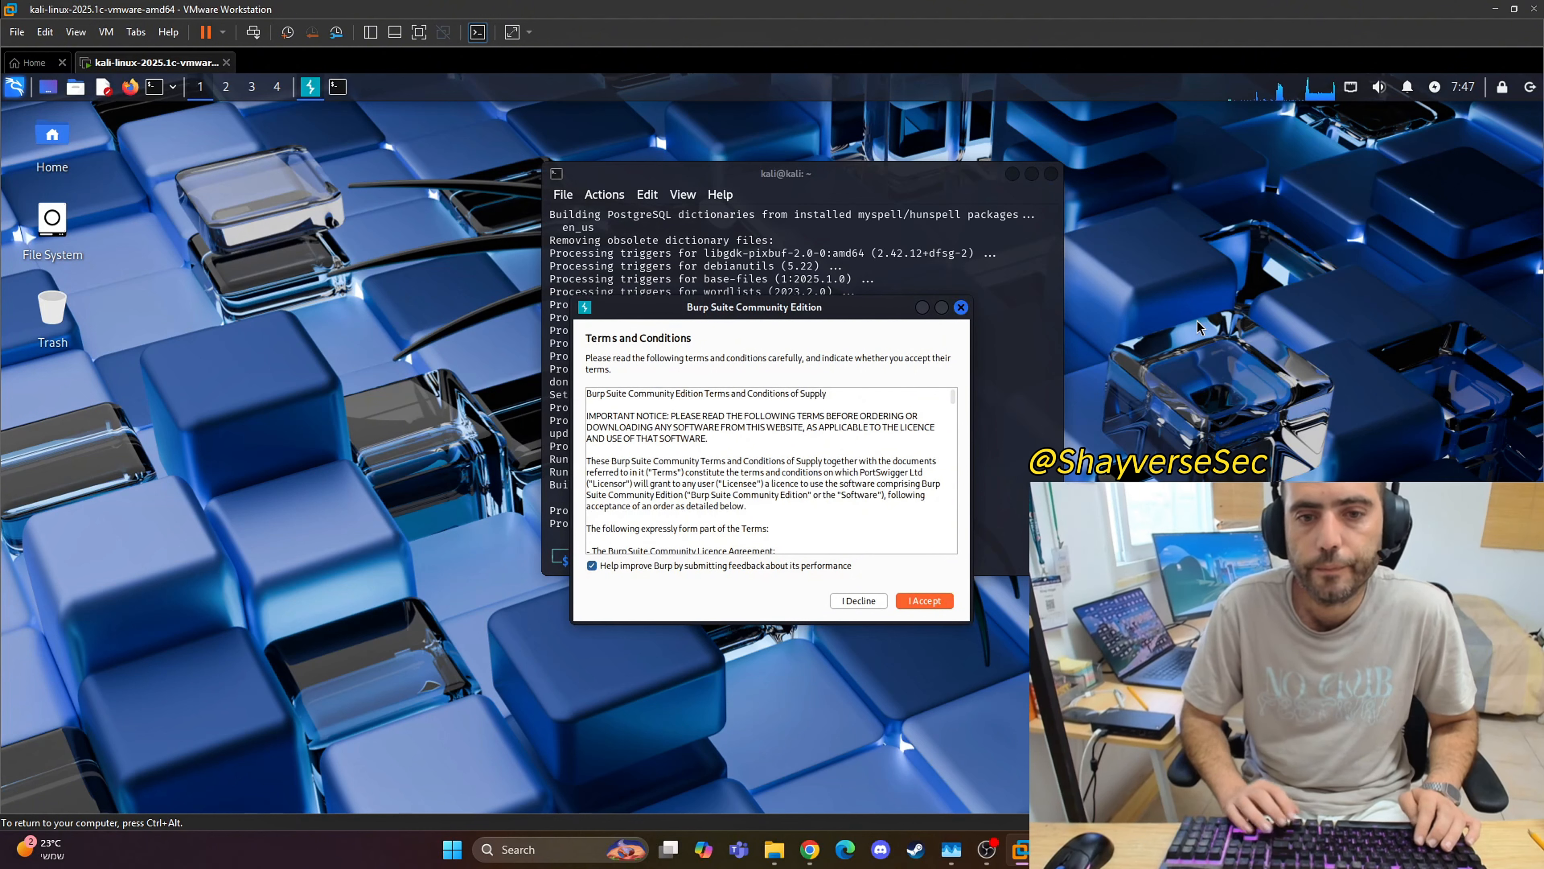
{"action": "left_click", "coordinate": [913, 604]}
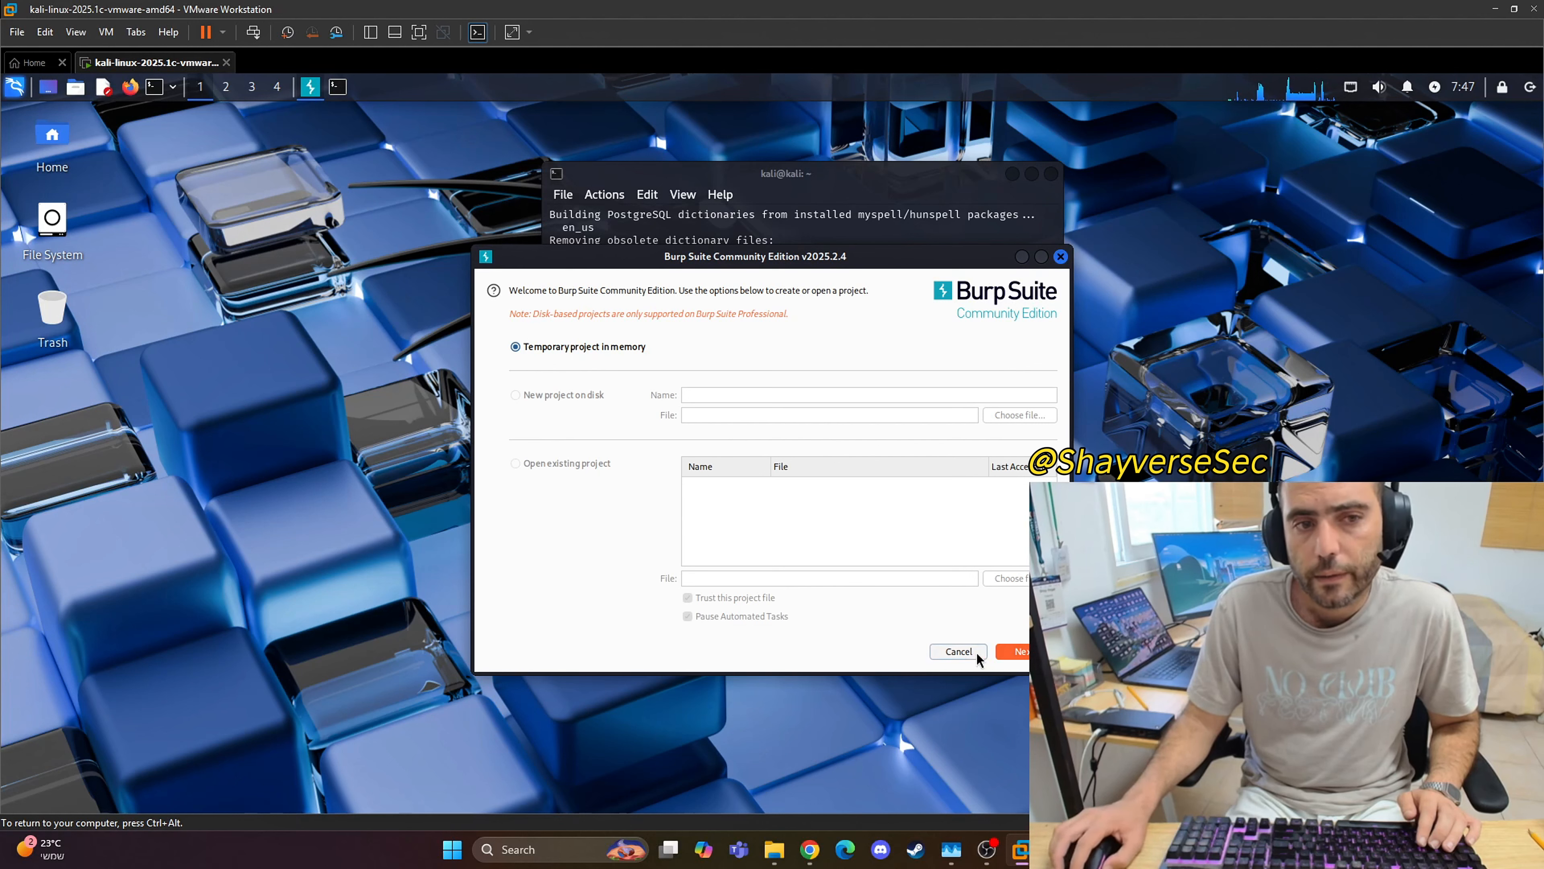
Step: Start Burp Suite with a temporary in-memory project and check its proxy listener settings
{"action": "left_click", "coordinate": [1013, 652]}
{"action": "left_click", "coordinate": [1026, 655]}
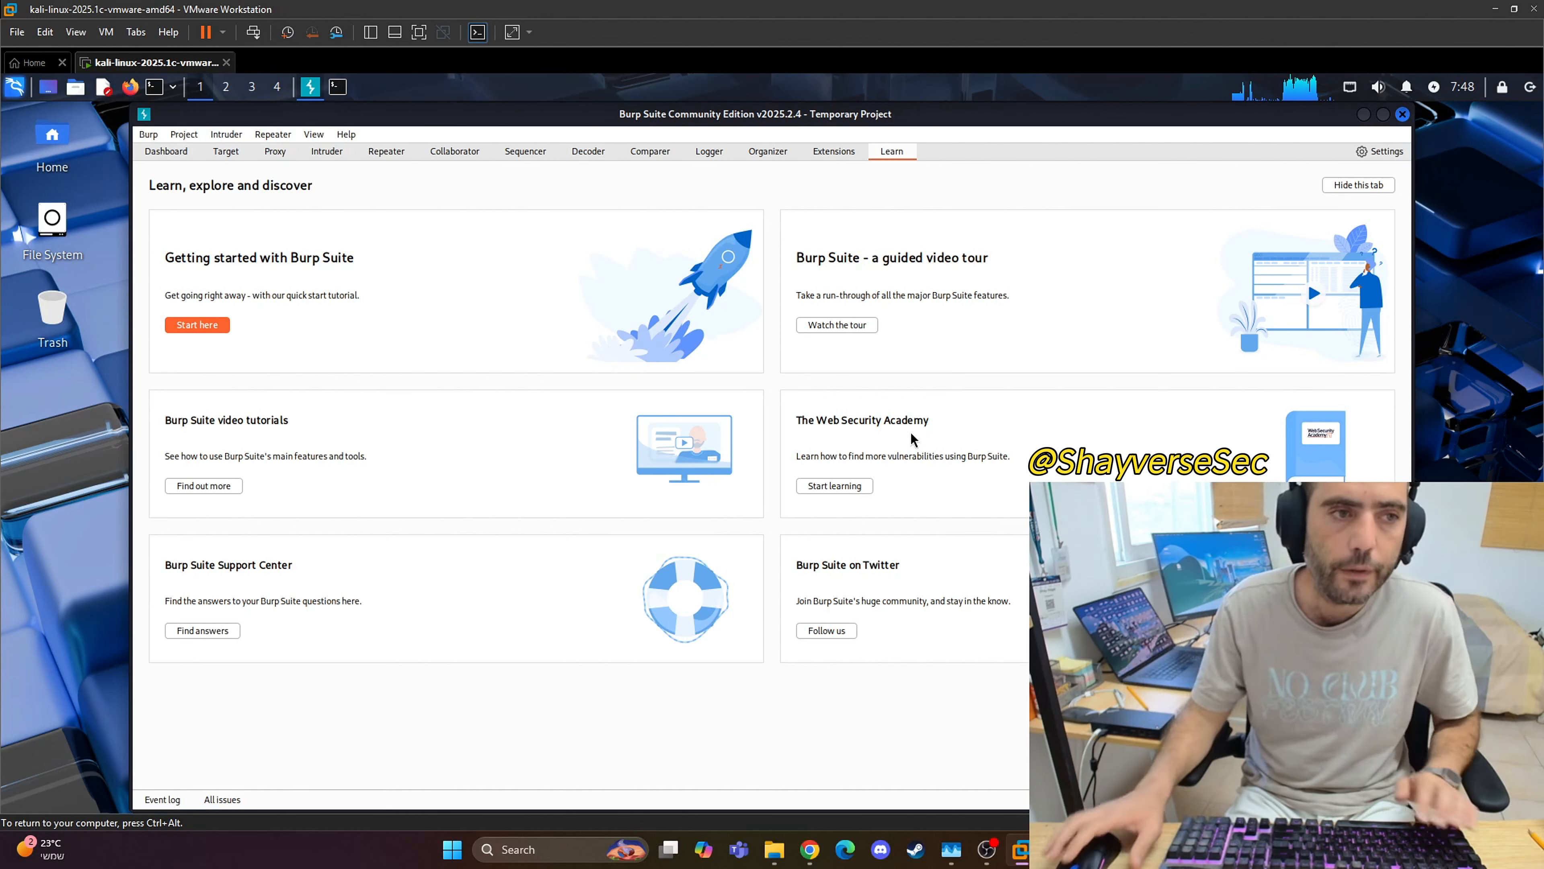
{"action": "left_click", "coordinate": [277, 157]}
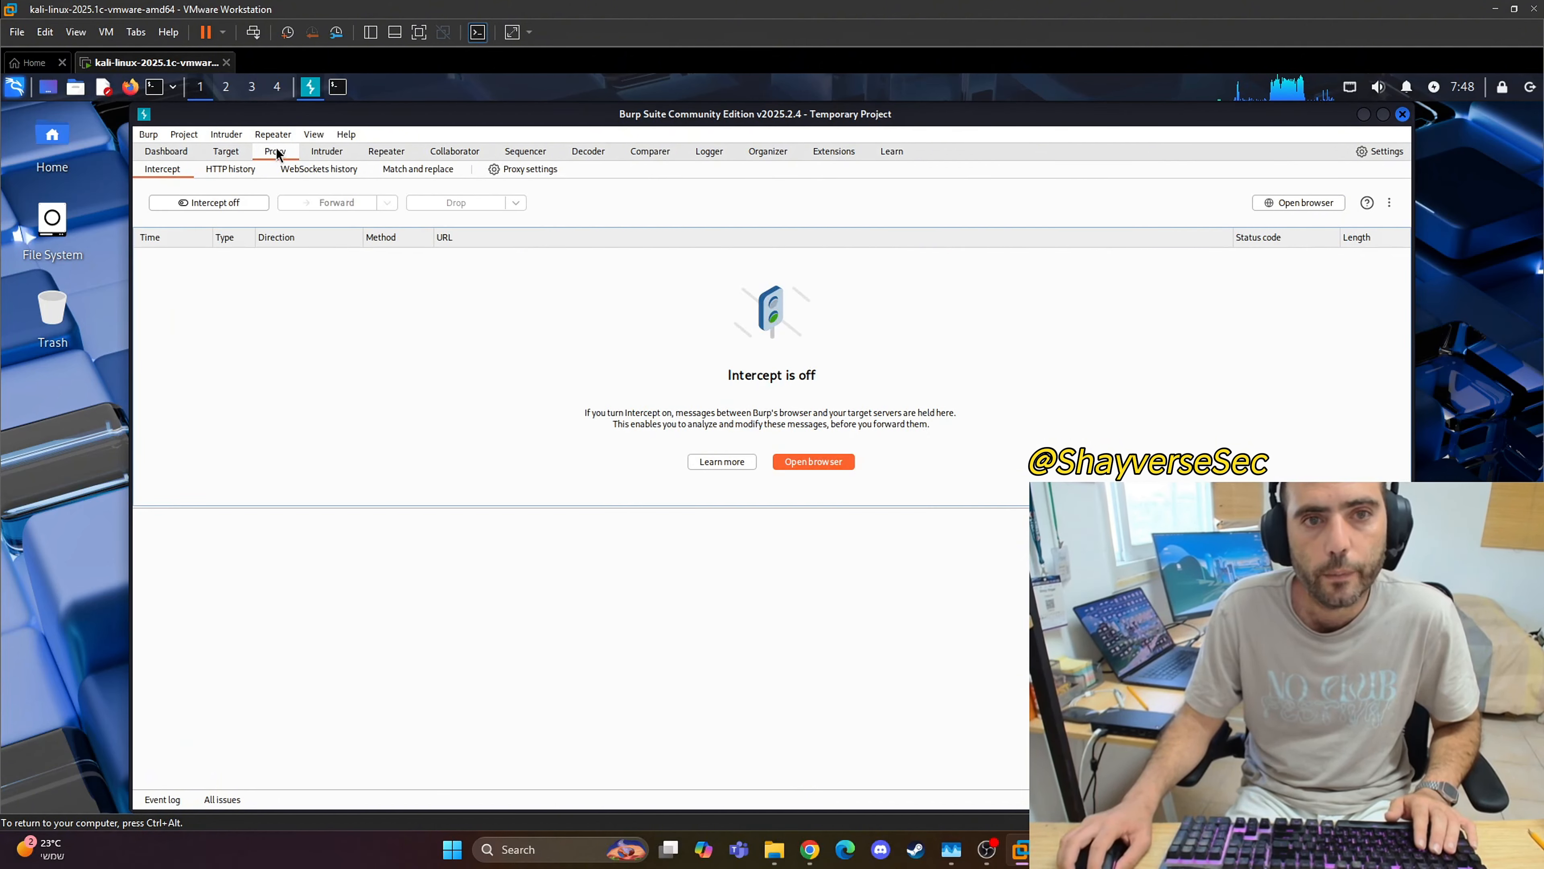
{"action": "left_click", "coordinate": [527, 170]}
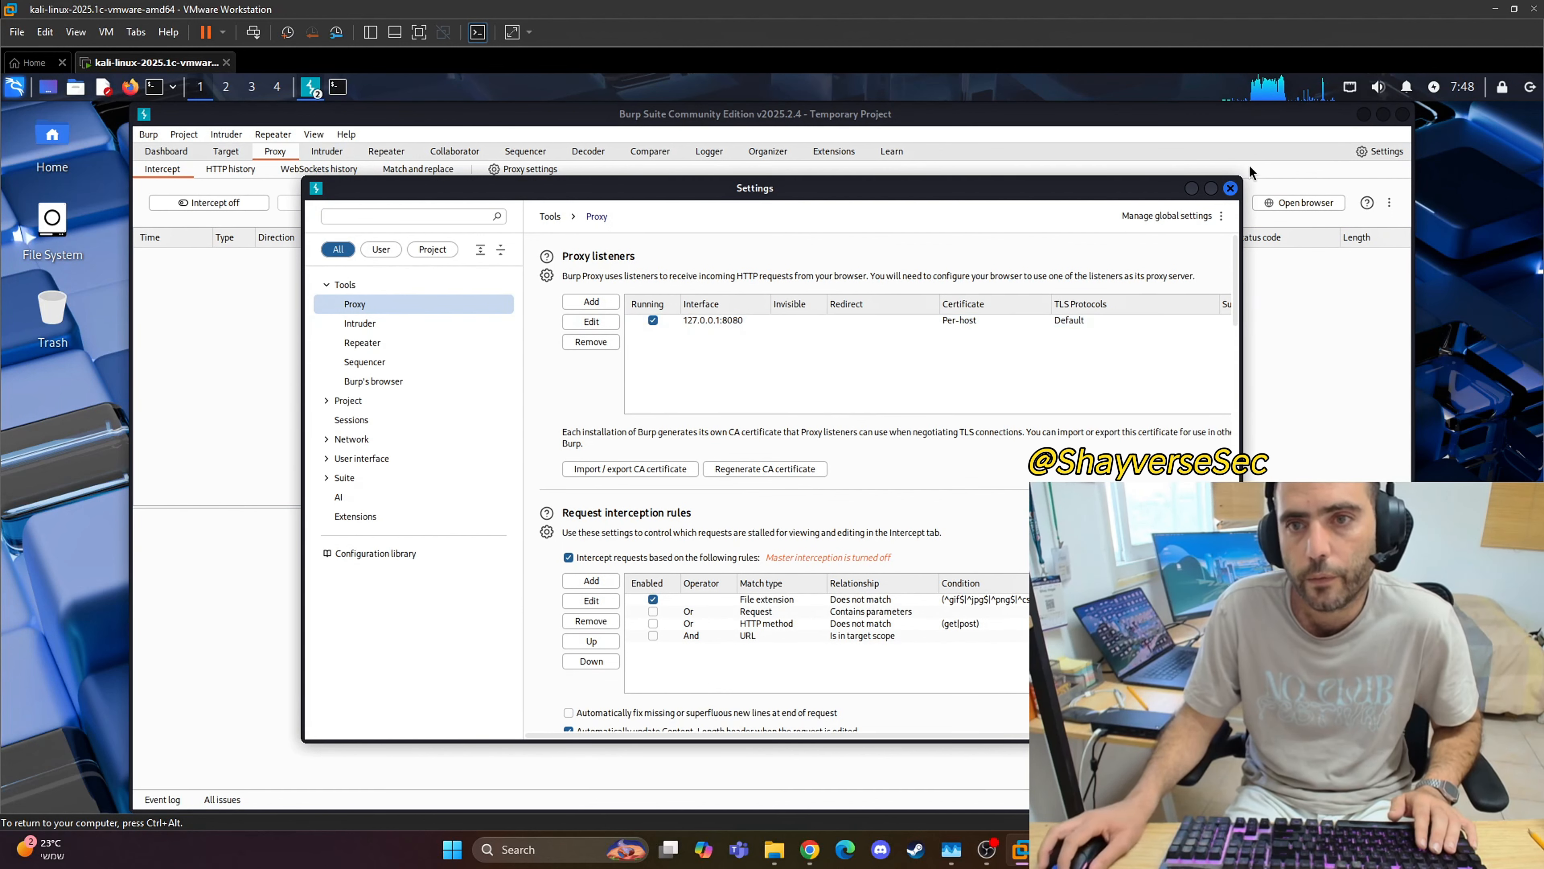
{"action": "left_click", "coordinate": [1230, 188]}
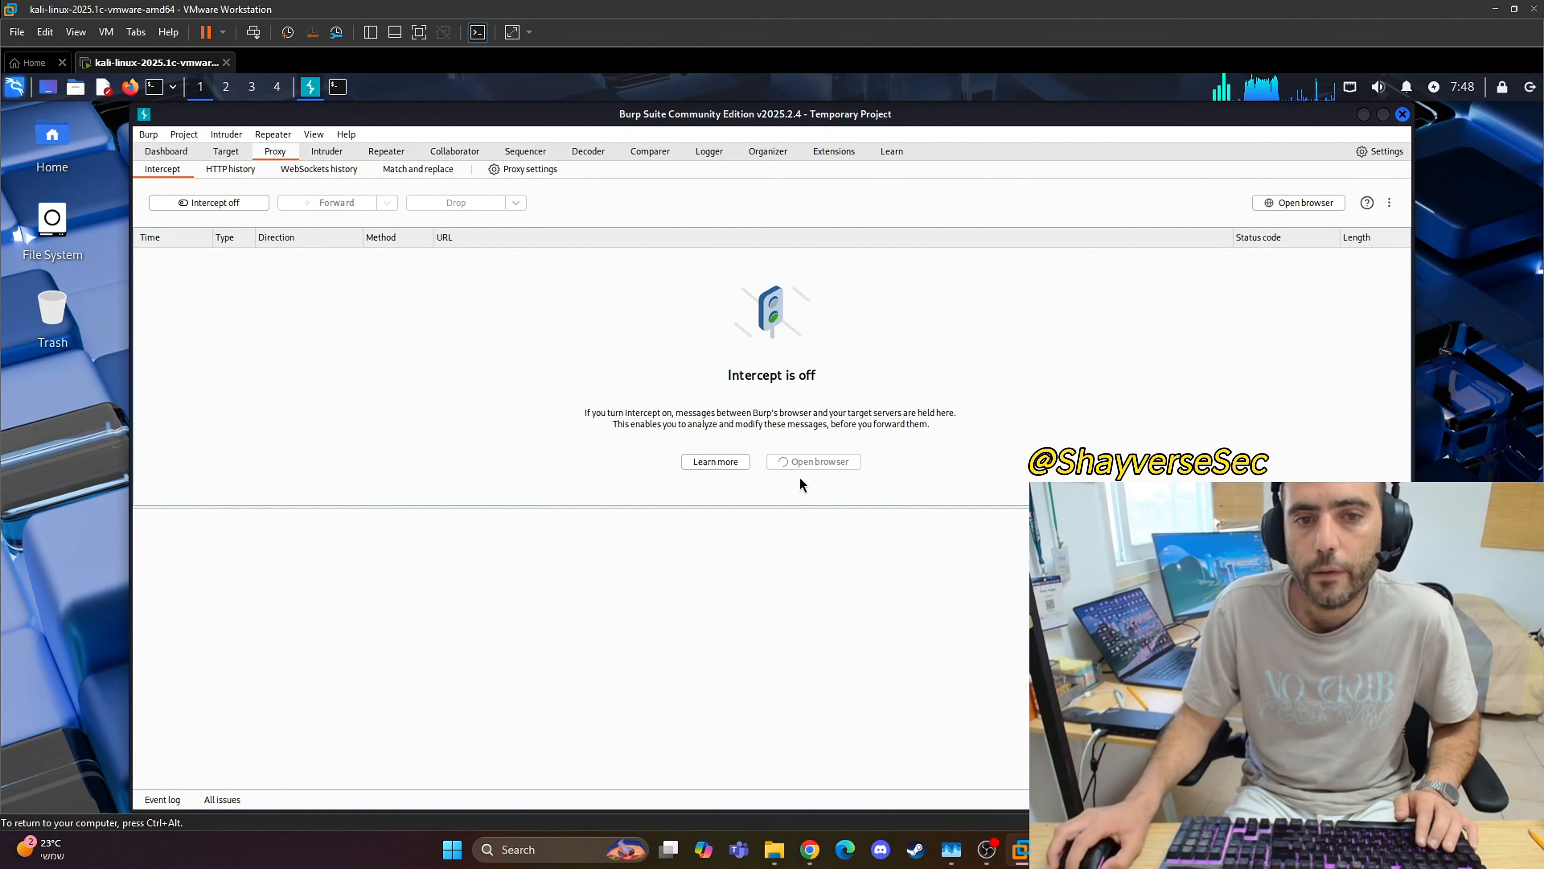
Step: Open Burp's built-in browser from the Proxy intercept view and load google.com
{"action": "left_click", "coordinate": [782, 466]}
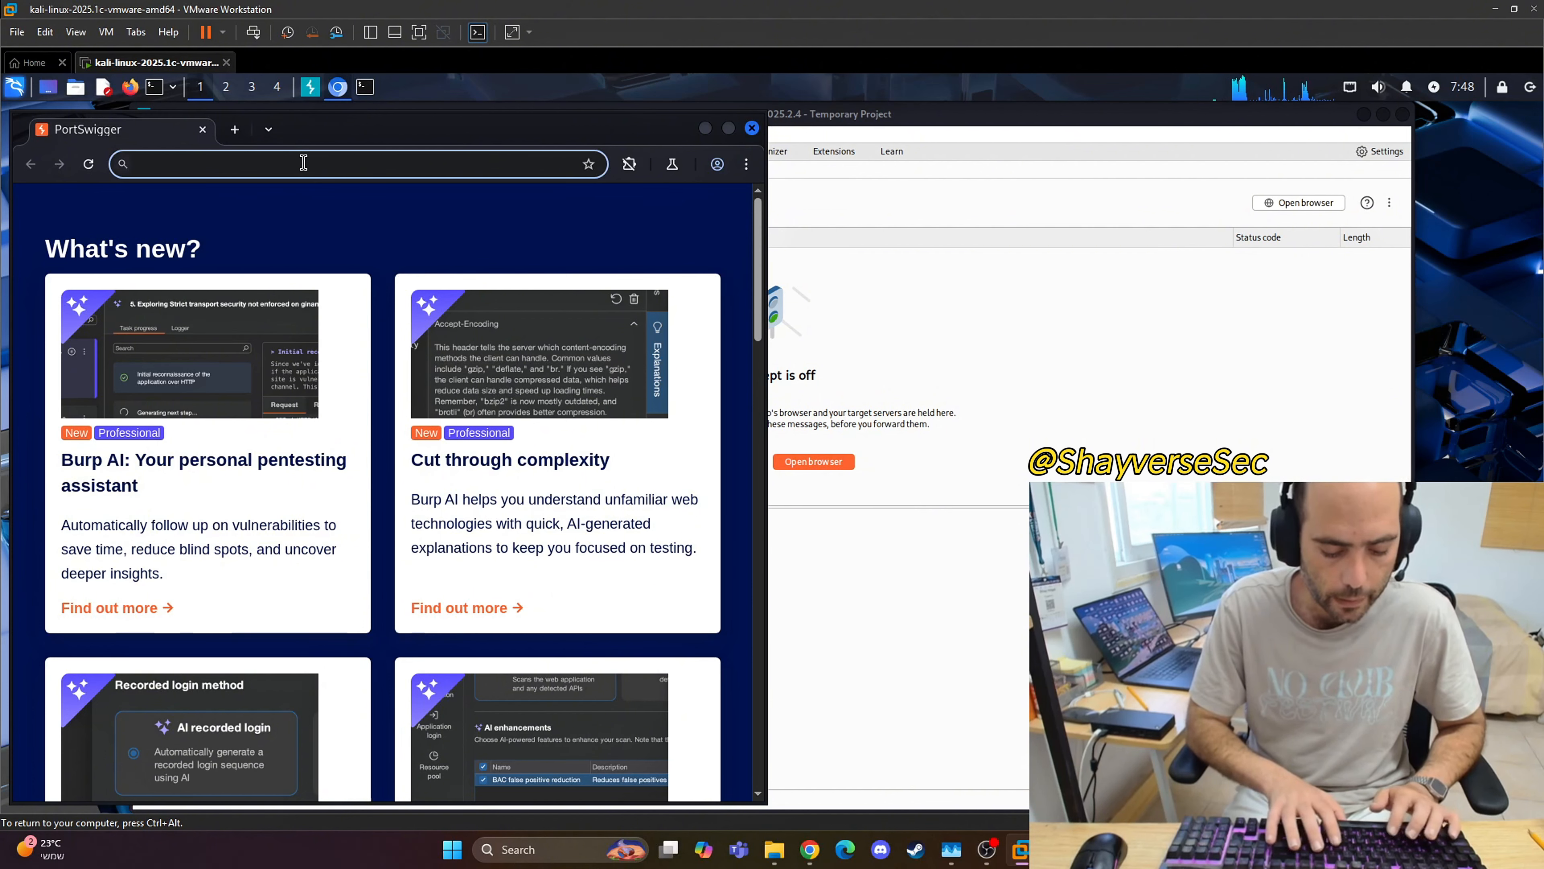
{"action": "type", "text": "goole.c"}
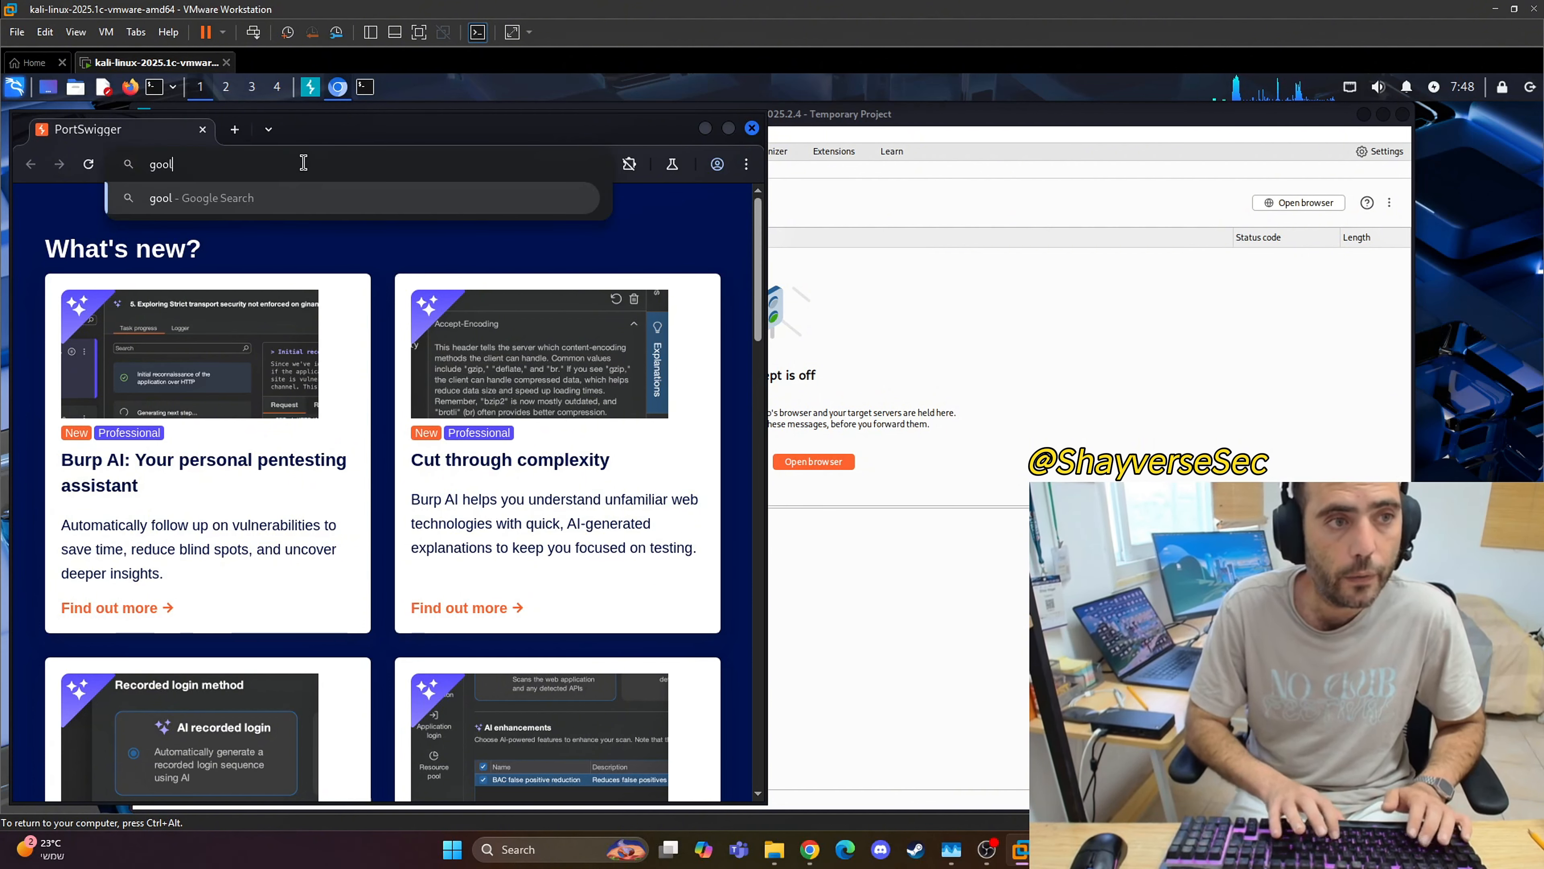
{"action": "key", "text": "BackSpace"}
{"action": "key", "text": "BackSpace"}
{"action": "key", "text": "BackSpace"}
{"action": "key", "text": "BackSpace"}
{"action": "type", "text": "g"}
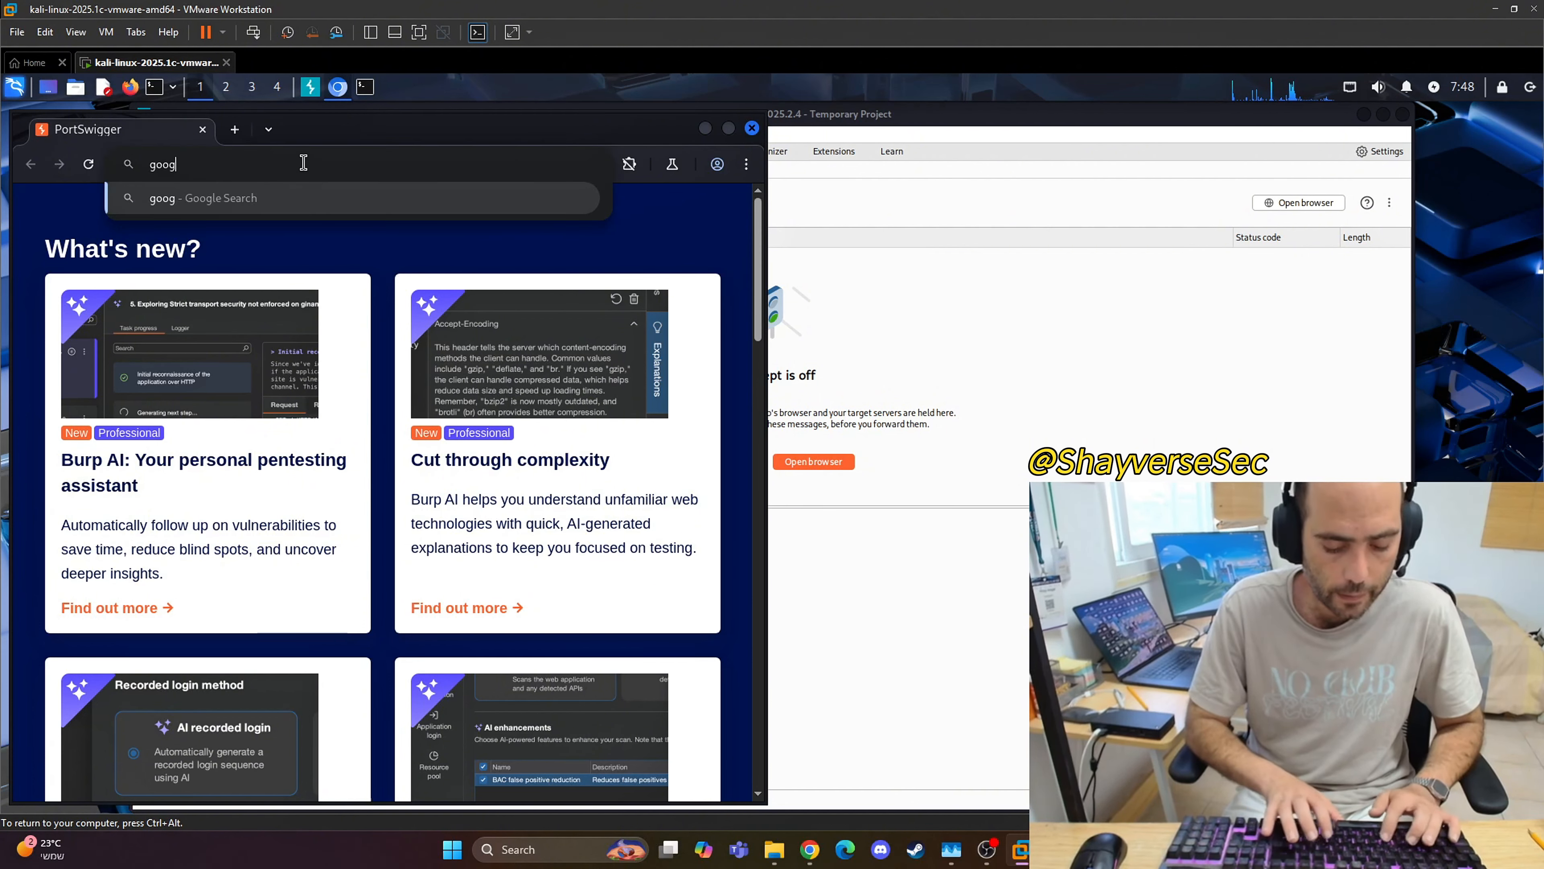
{"action": "type", "text": "le.com"}
{"action": "key", "text": "Return"}
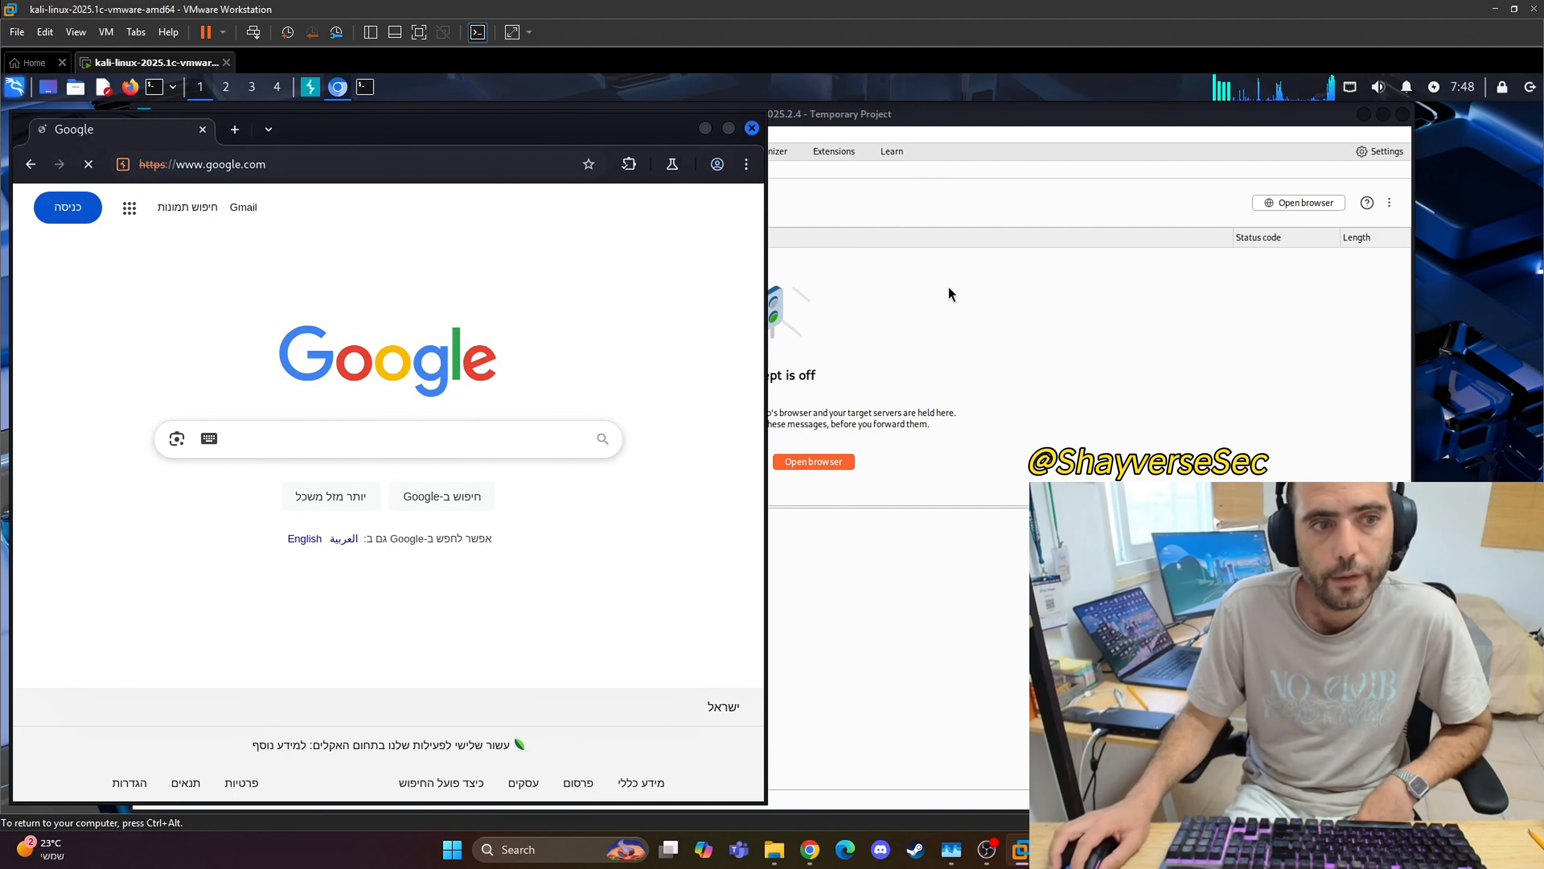
Step: Examine the captured Google traffic in Burp's target site map and the proxy's HTTP history
{"action": "left_click", "coordinate": [942, 292]}
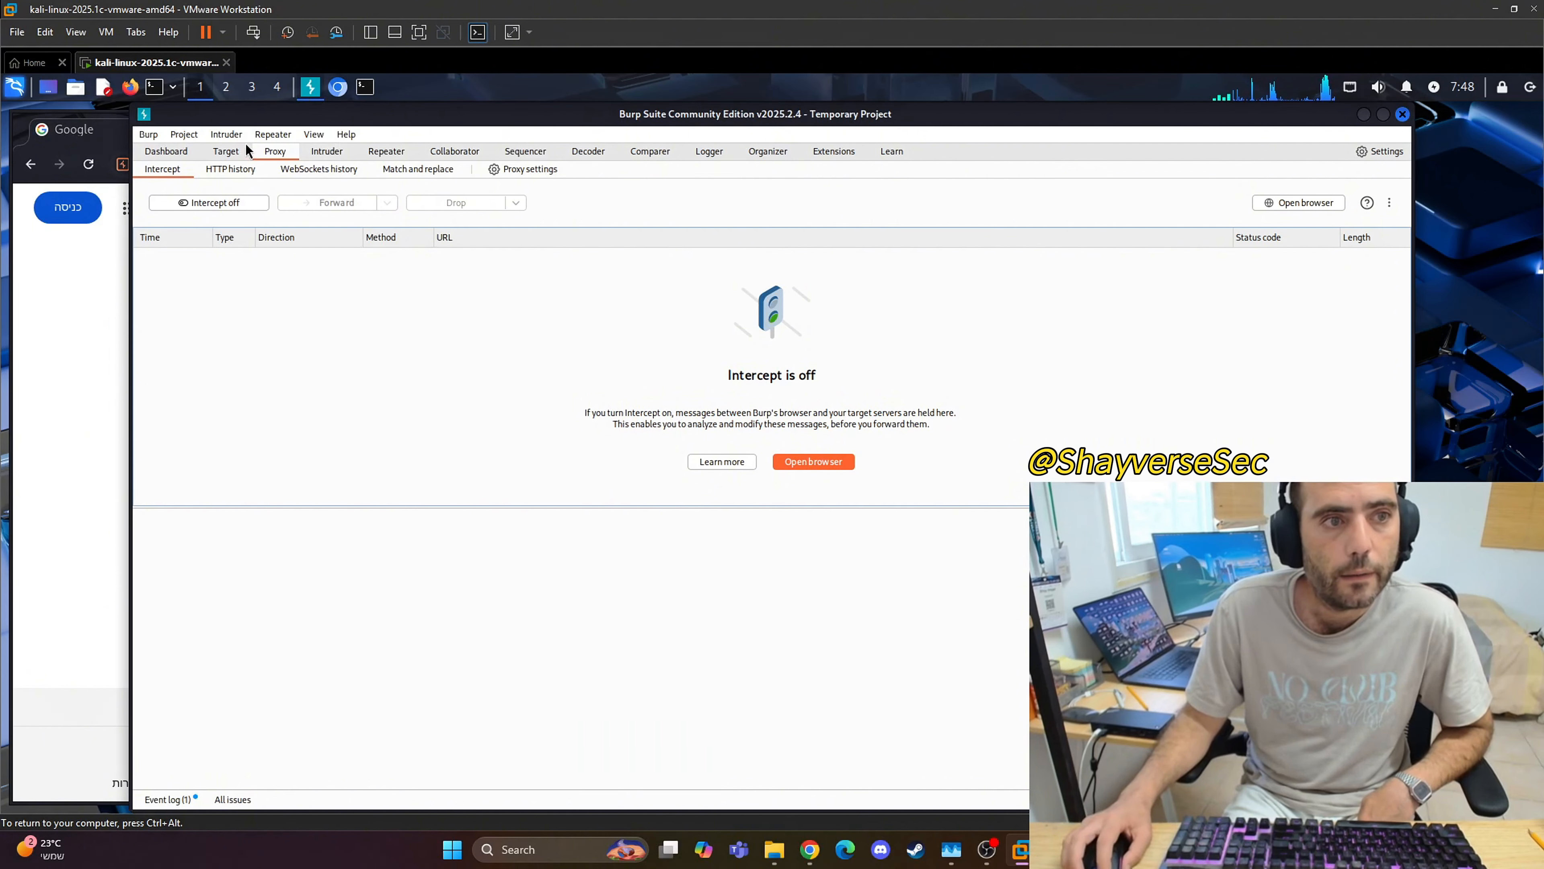
{"action": "left_click", "coordinate": [225, 152]}
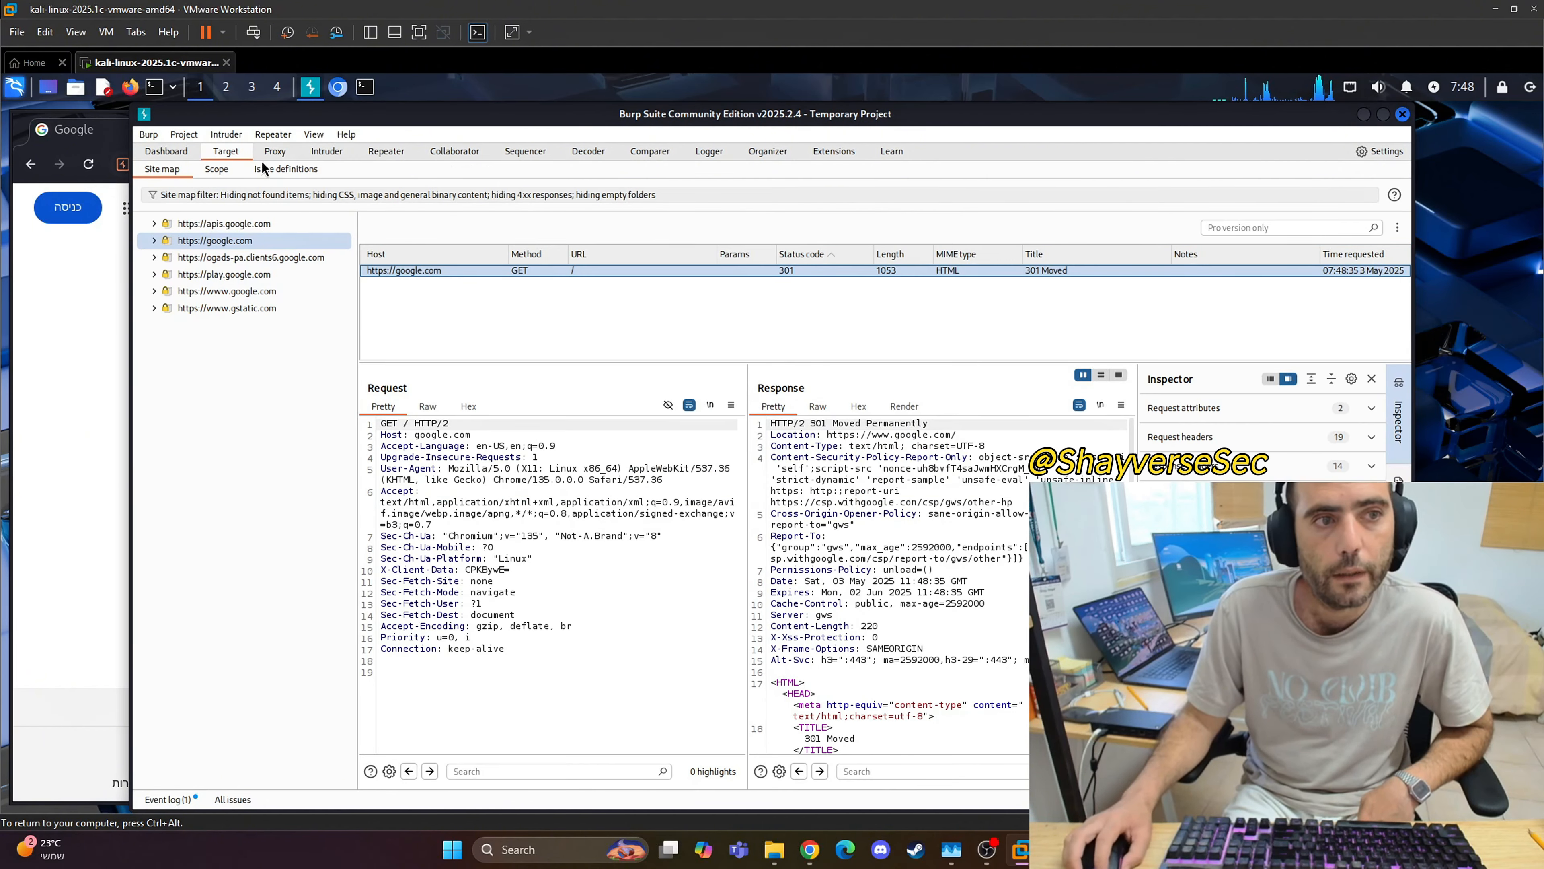
{"action": "left_click", "coordinate": [274, 152]}
{"action": "left_click", "coordinate": [231, 169]}
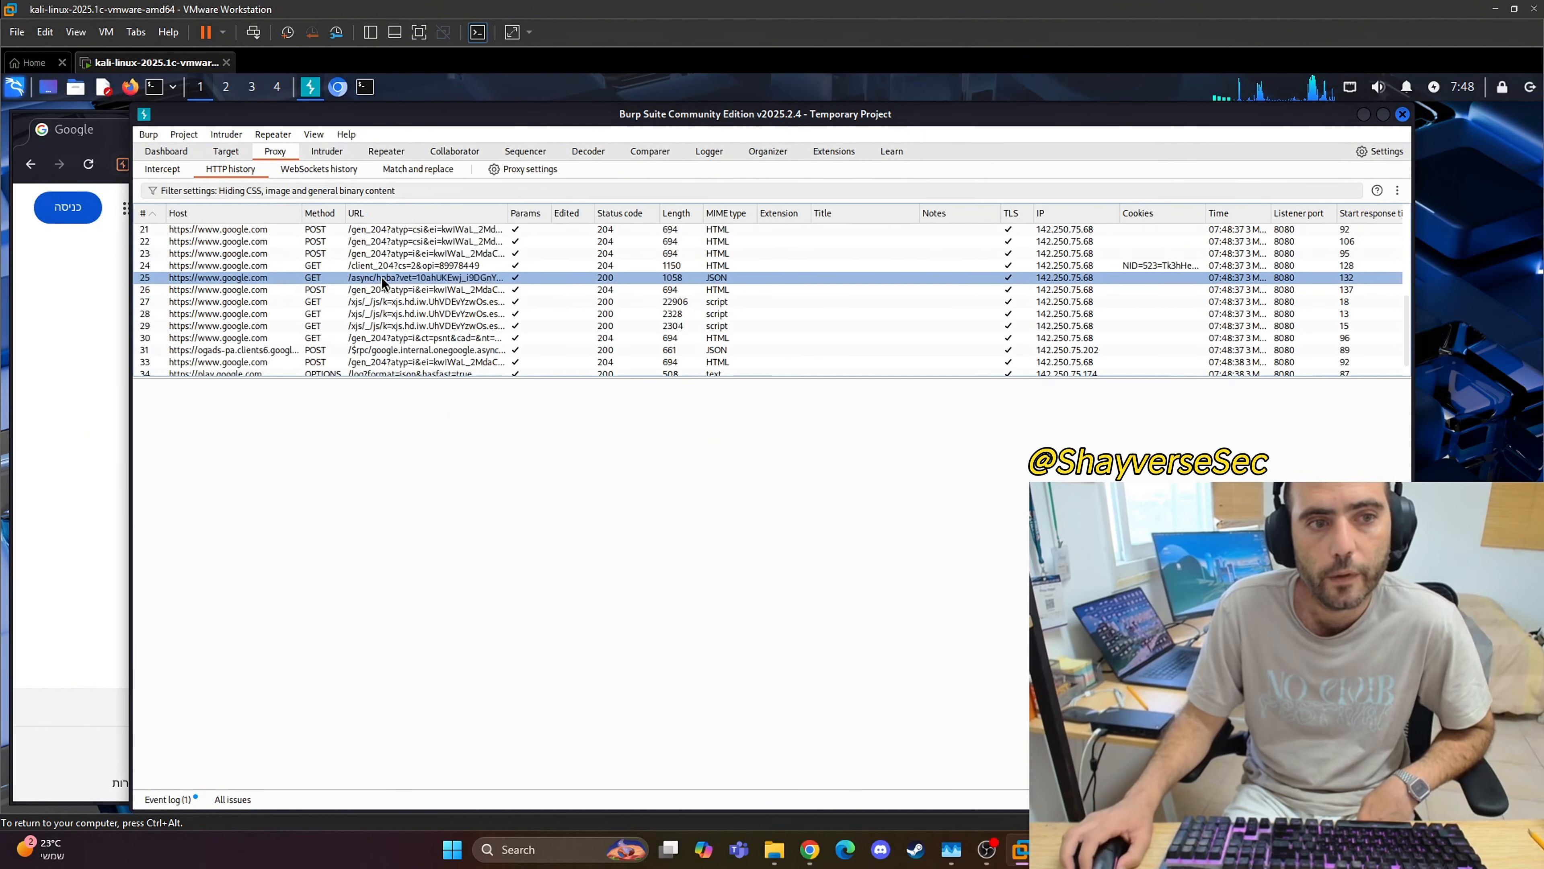
{"action": "left_click", "coordinate": [402, 335]}
{"action": "scroll", "coordinate": [413, 304], "scroll_direction": "up", "scroll_amount": 7}
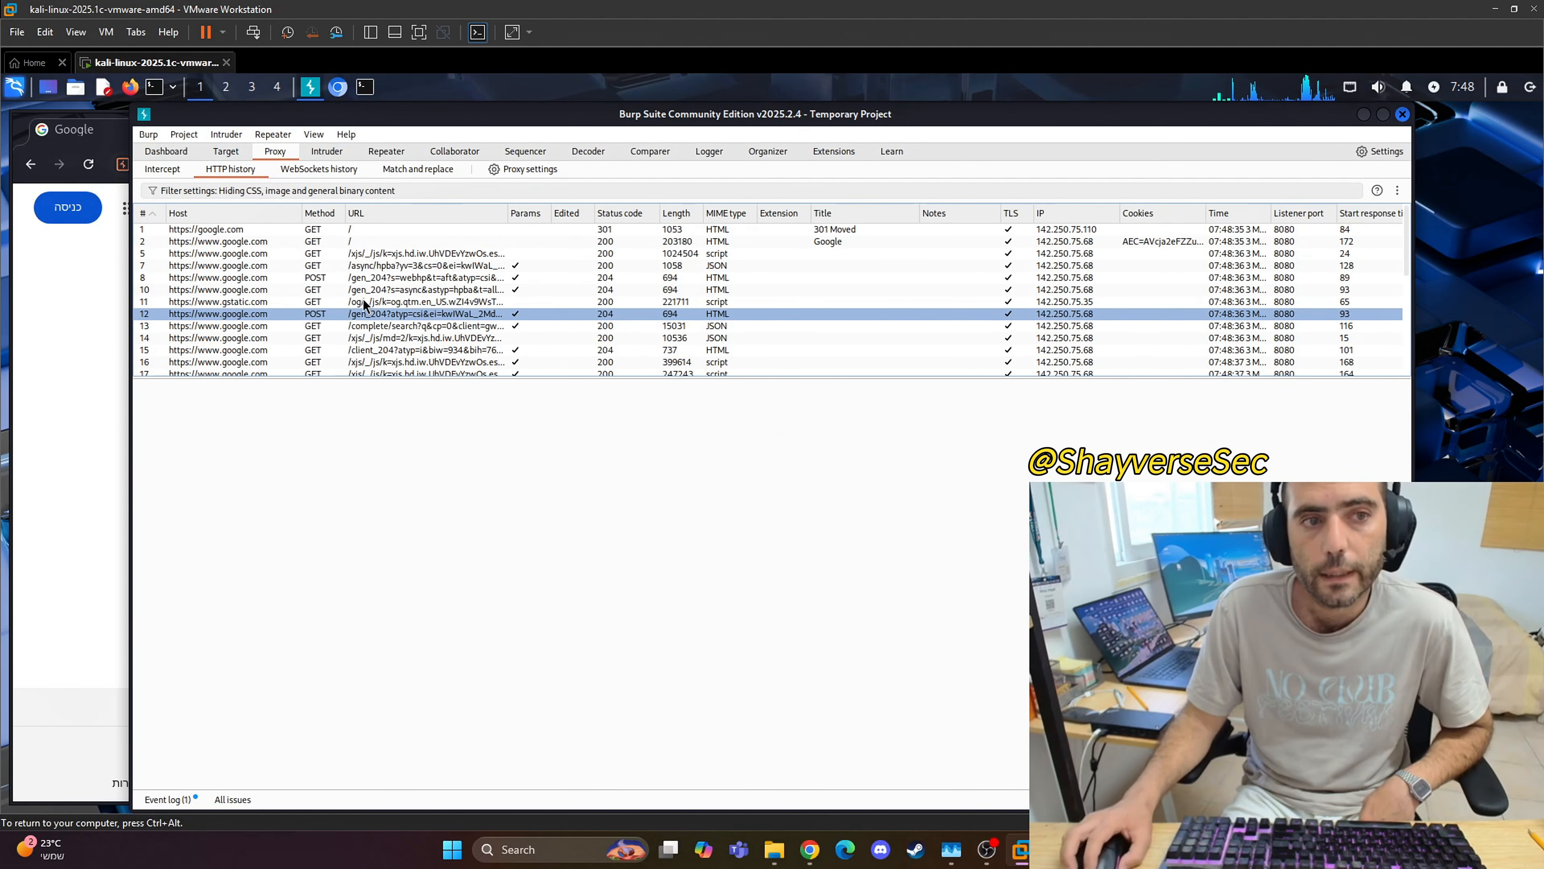
{"action": "left_click", "coordinate": [437, 278]}
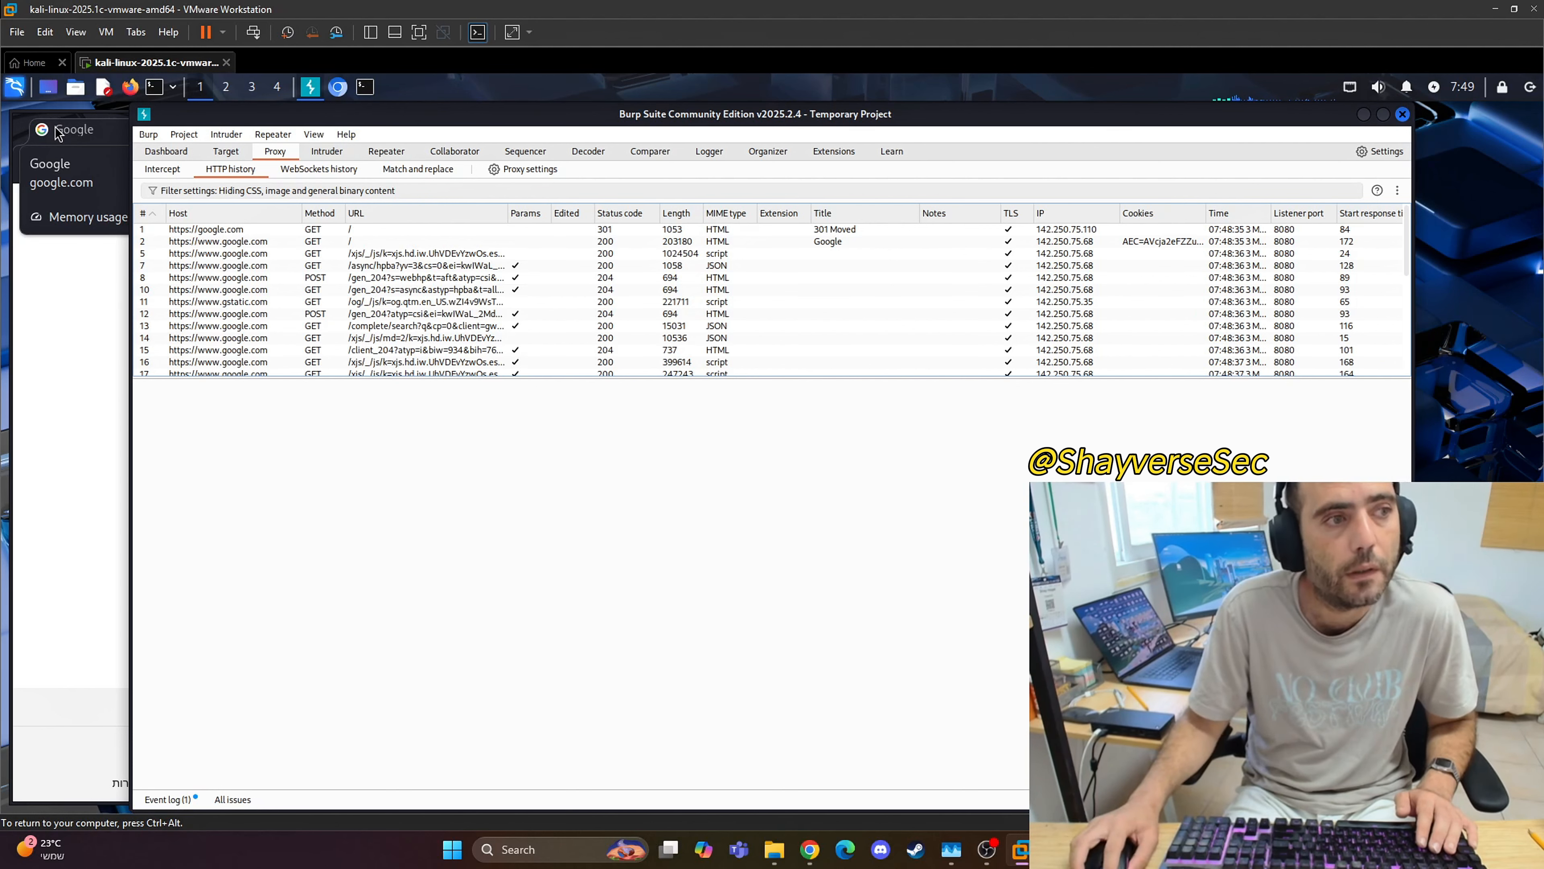
Step: Close Burp's built-in browser, switch to Firefox, and maximize its window
{"action": "left_click", "coordinate": [58, 132]}
{"action": "left_click", "coordinate": [752, 128]}
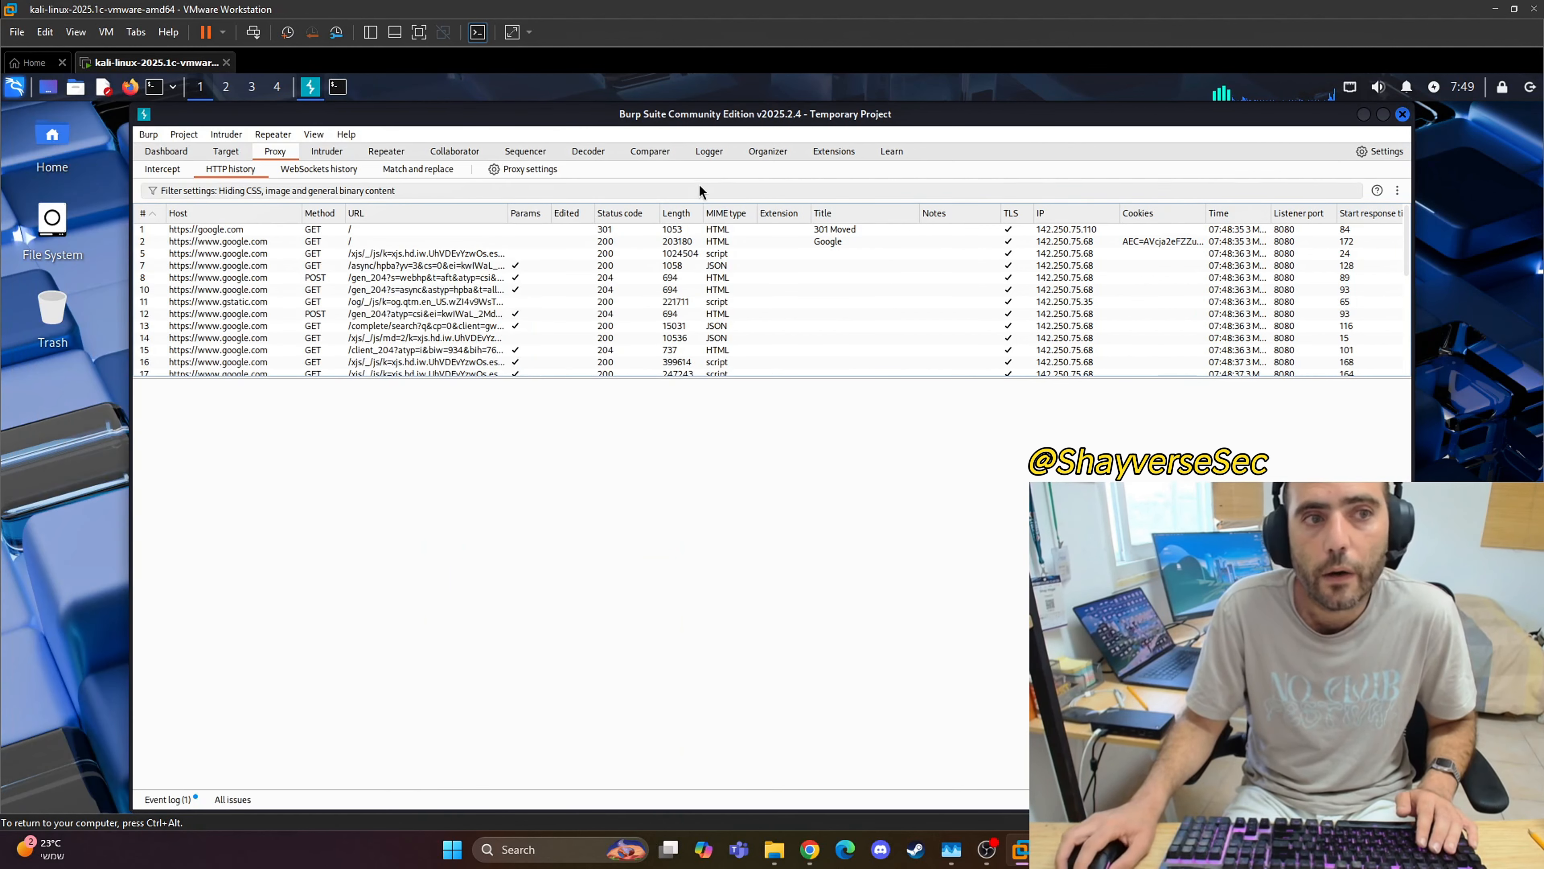
{"action": "left_click", "coordinate": [131, 87]}
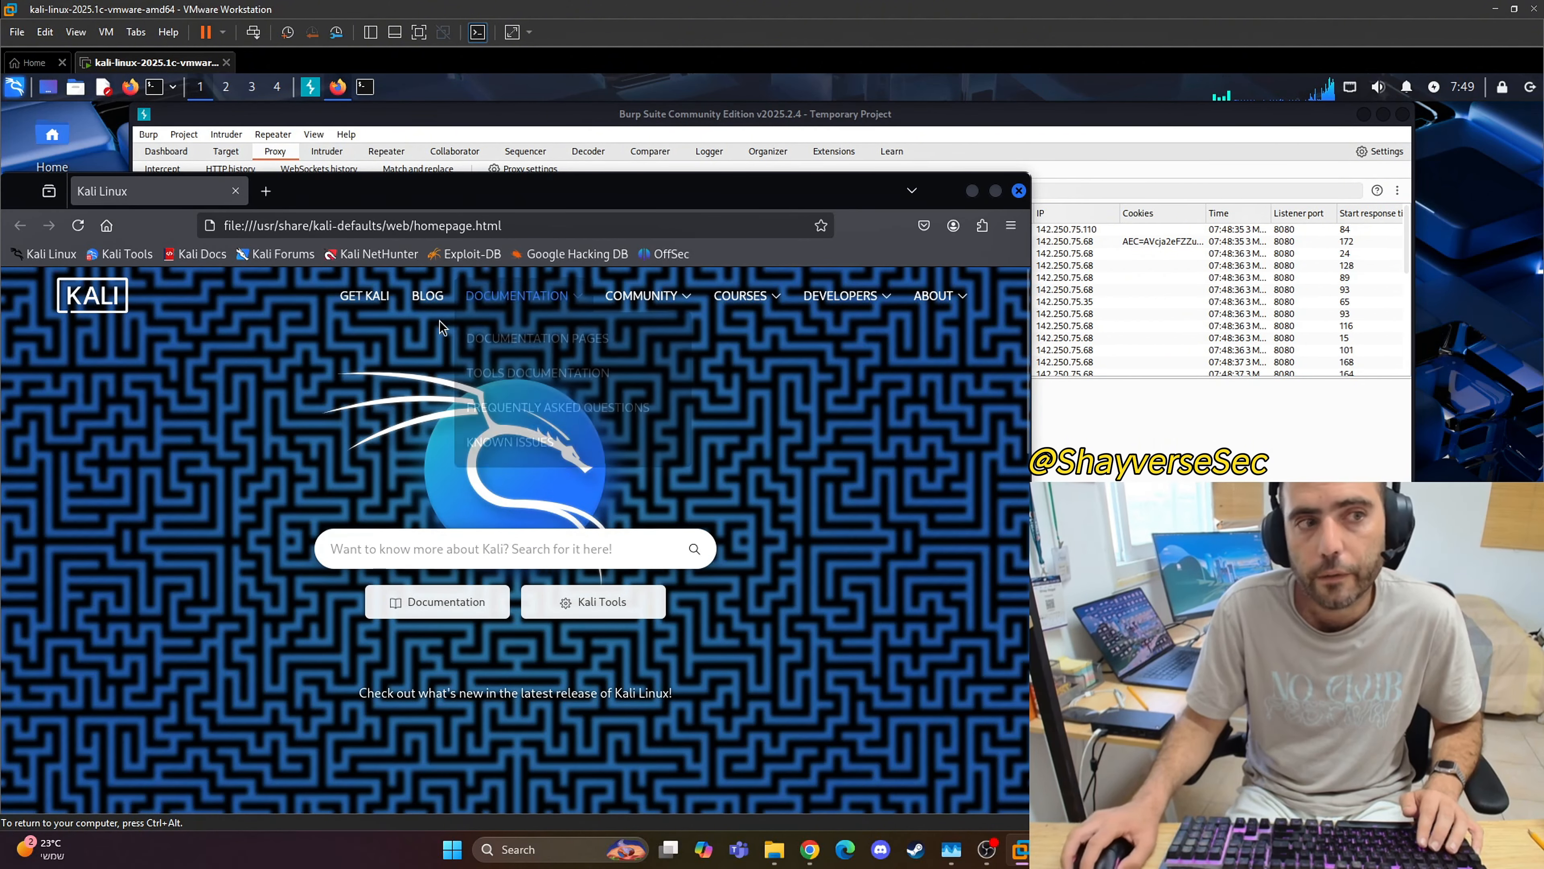
{"action": "left_click", "coordinate": [996, 192]}
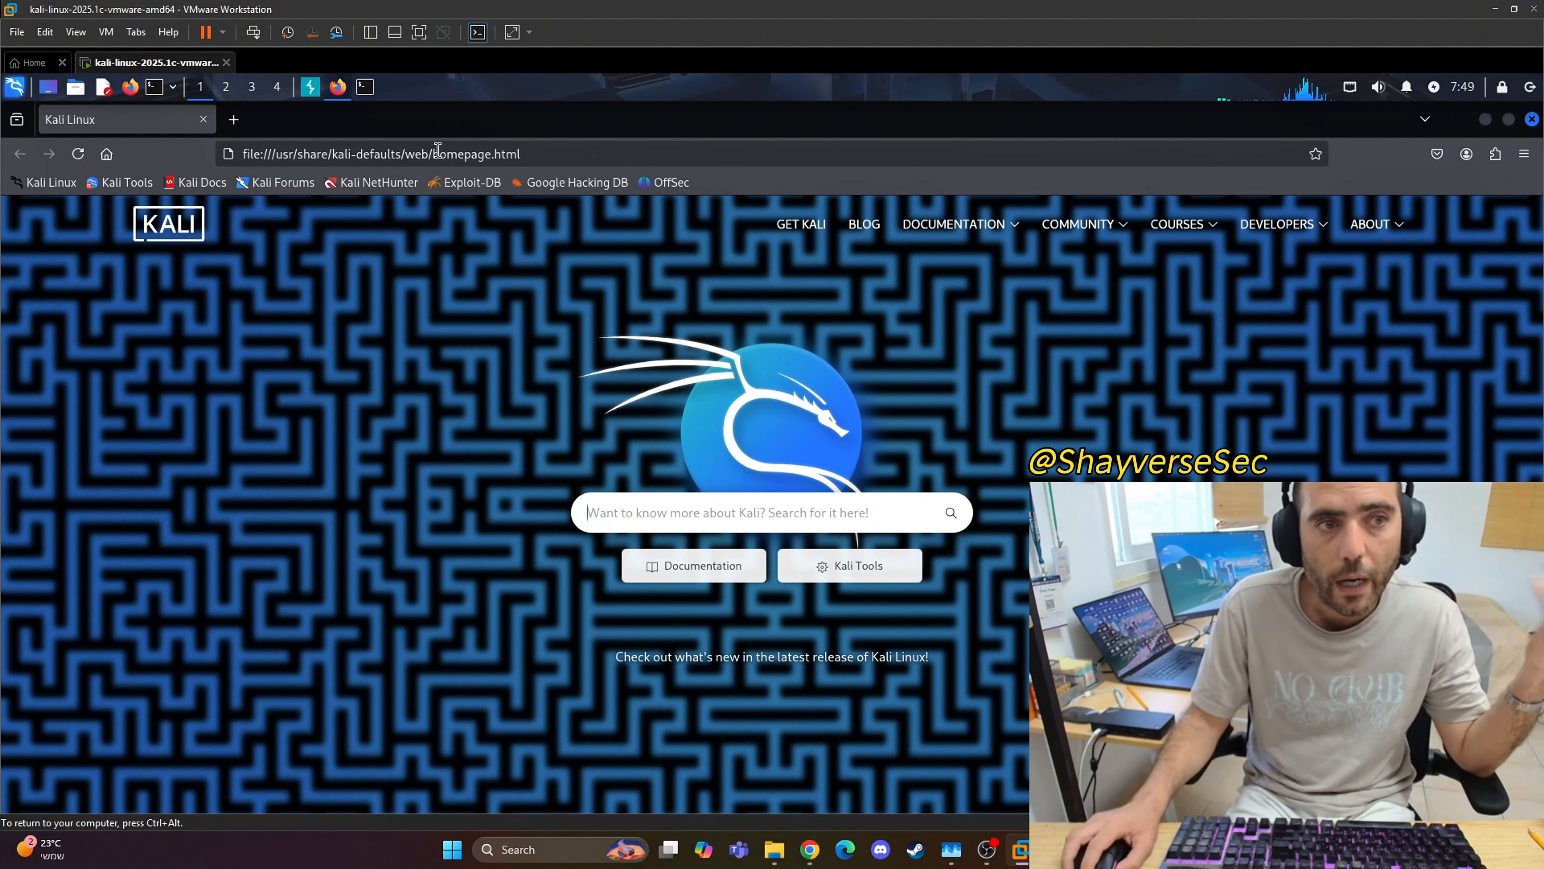
Step: Search the web for "froxy proxy firefox extnetion" to find the FoxyProxy add-on
{"action": "left_click", "coordinate": [489, 155]}
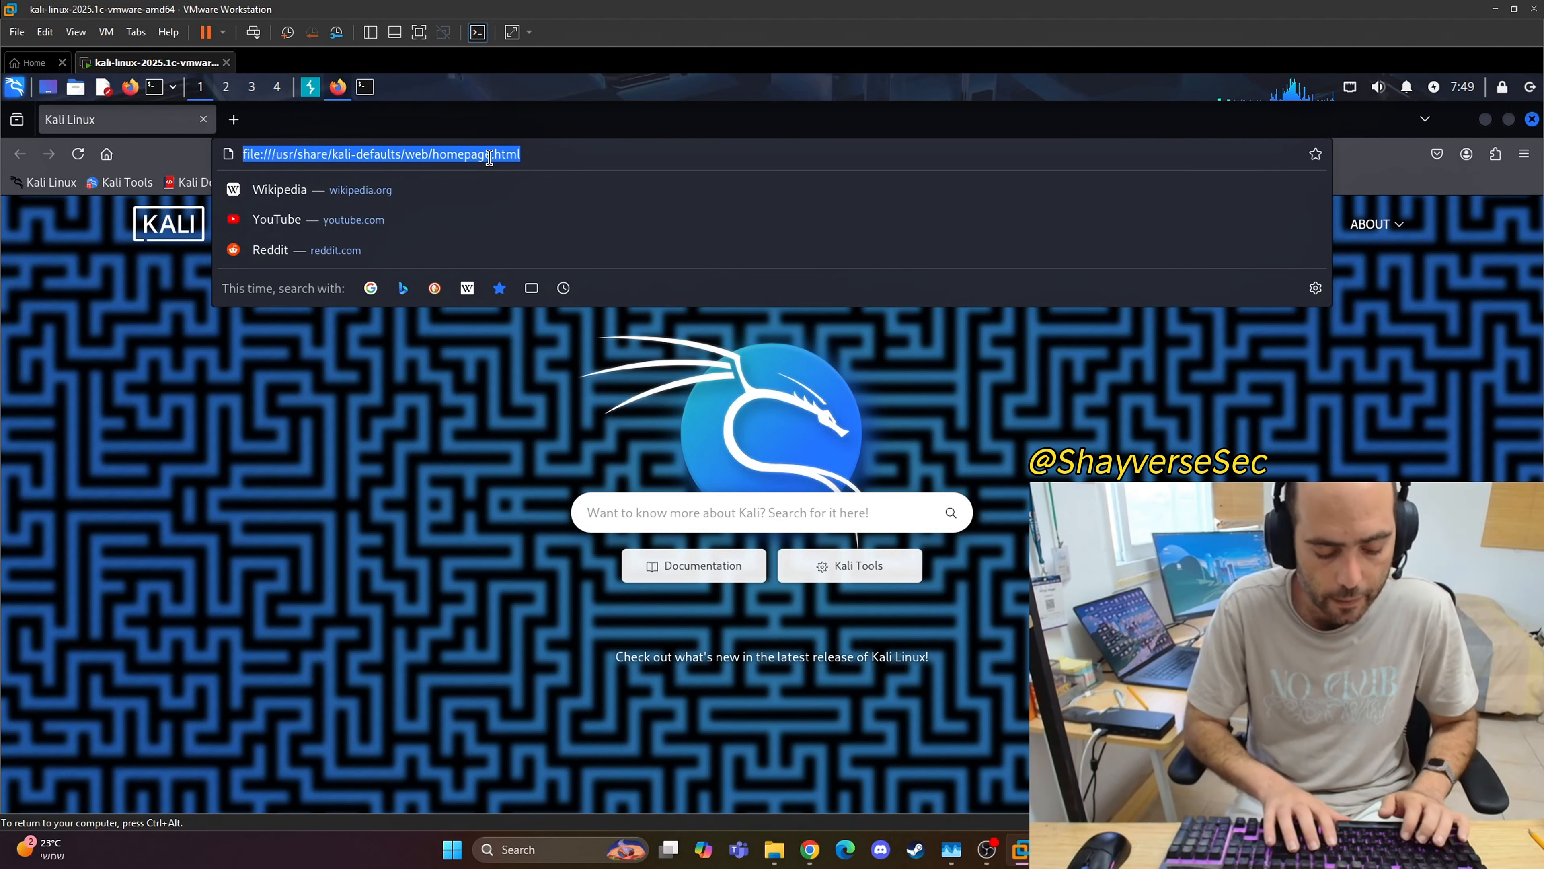
{"action": "type", "text": "froxy pr"}
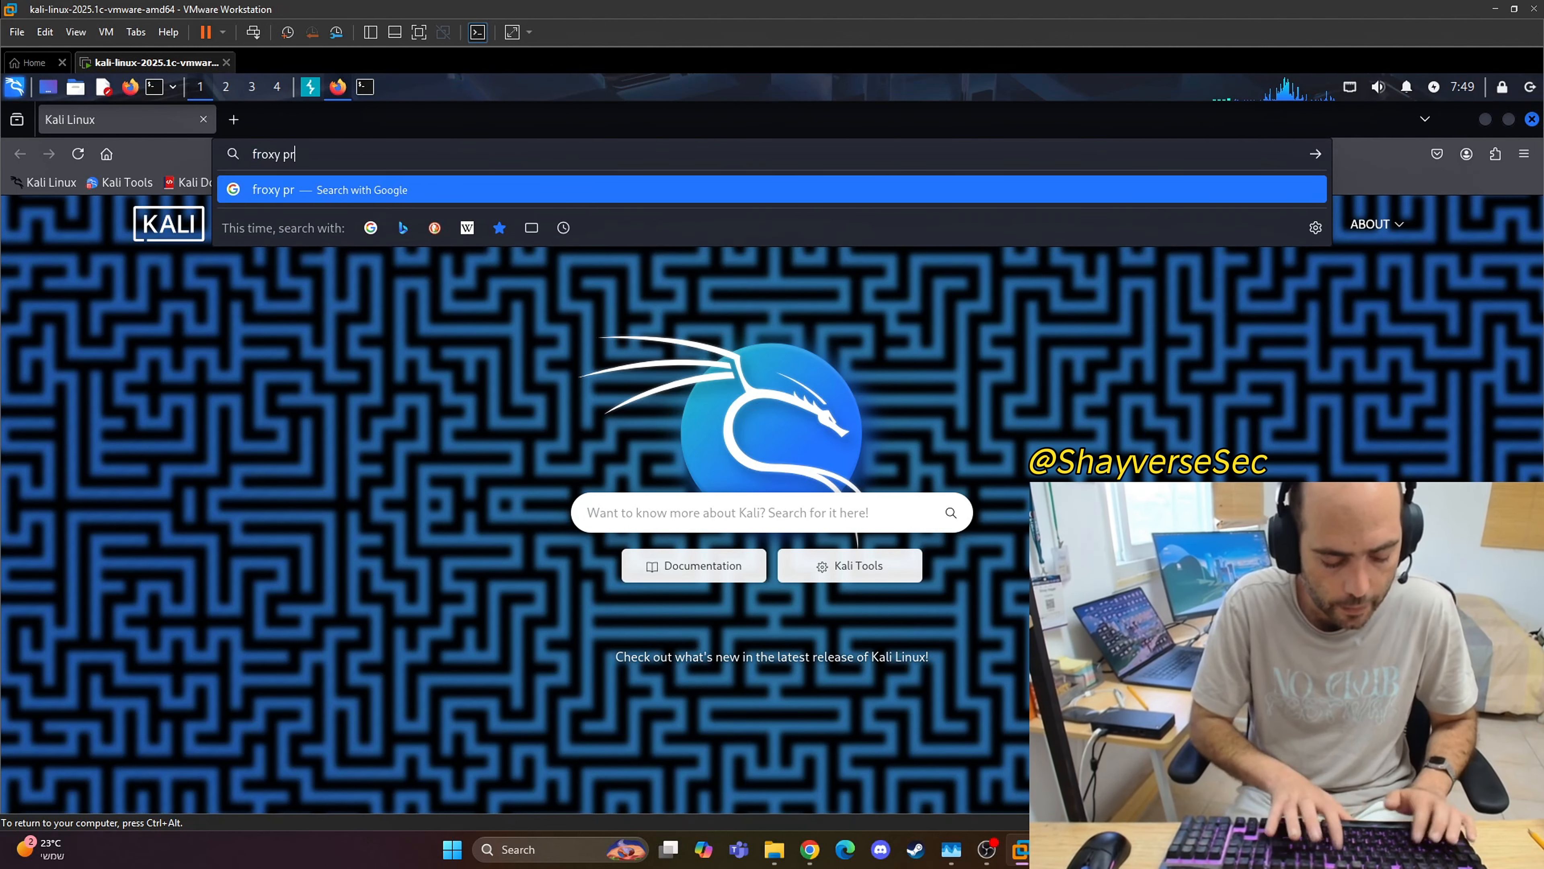
{"action": "type", "text": "oxy ex"}
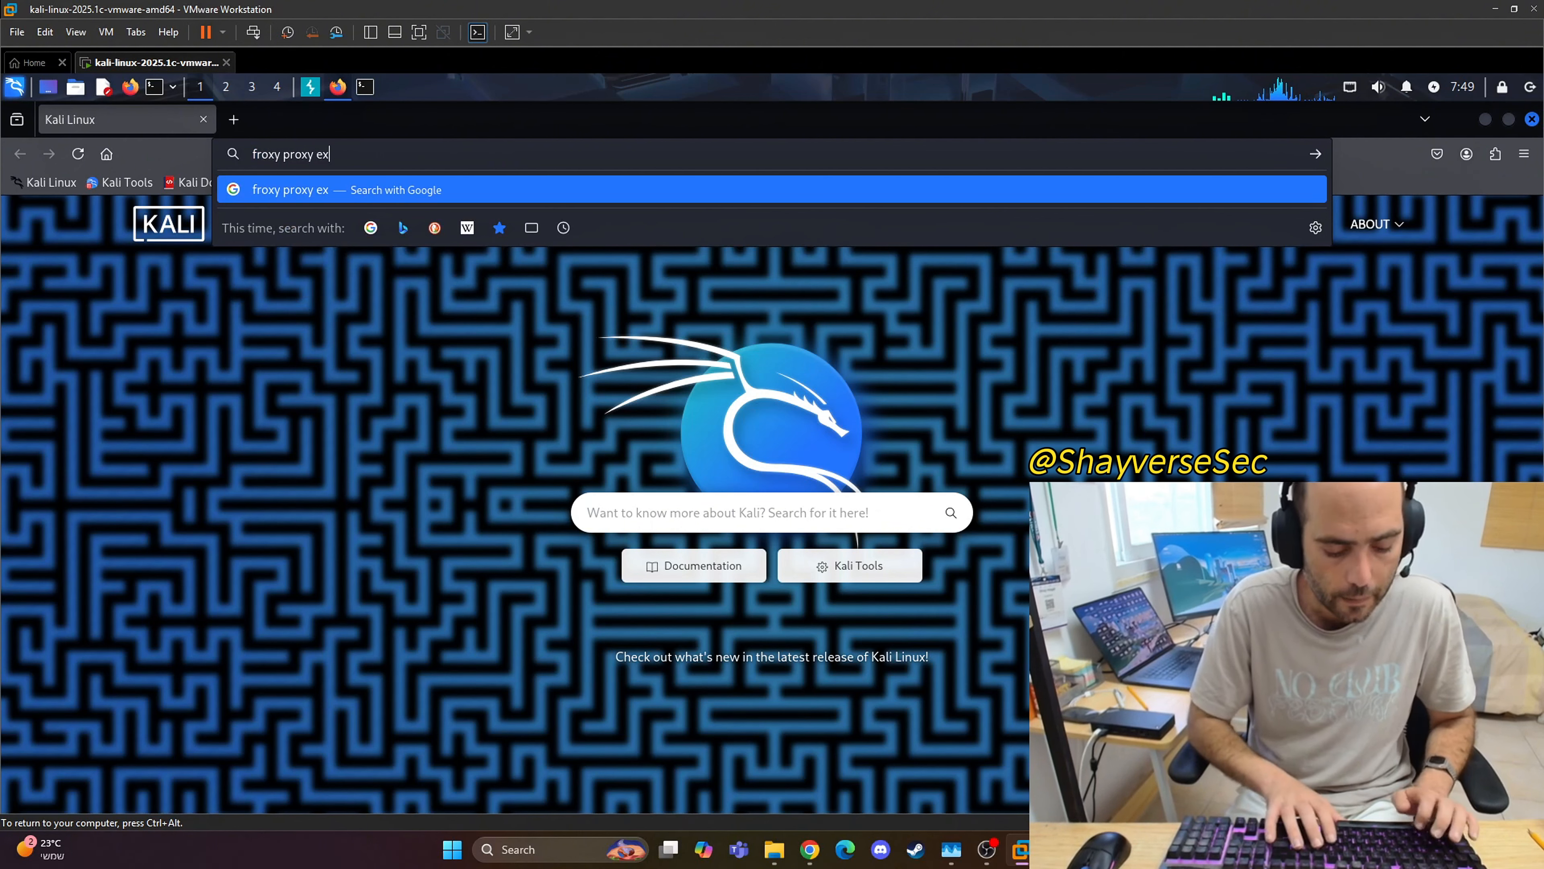
{"action": "key", "text": "BackSpace"}
{"action": "key", "text": "BackSpace"}
{"action": "type", "text": "firefo"}
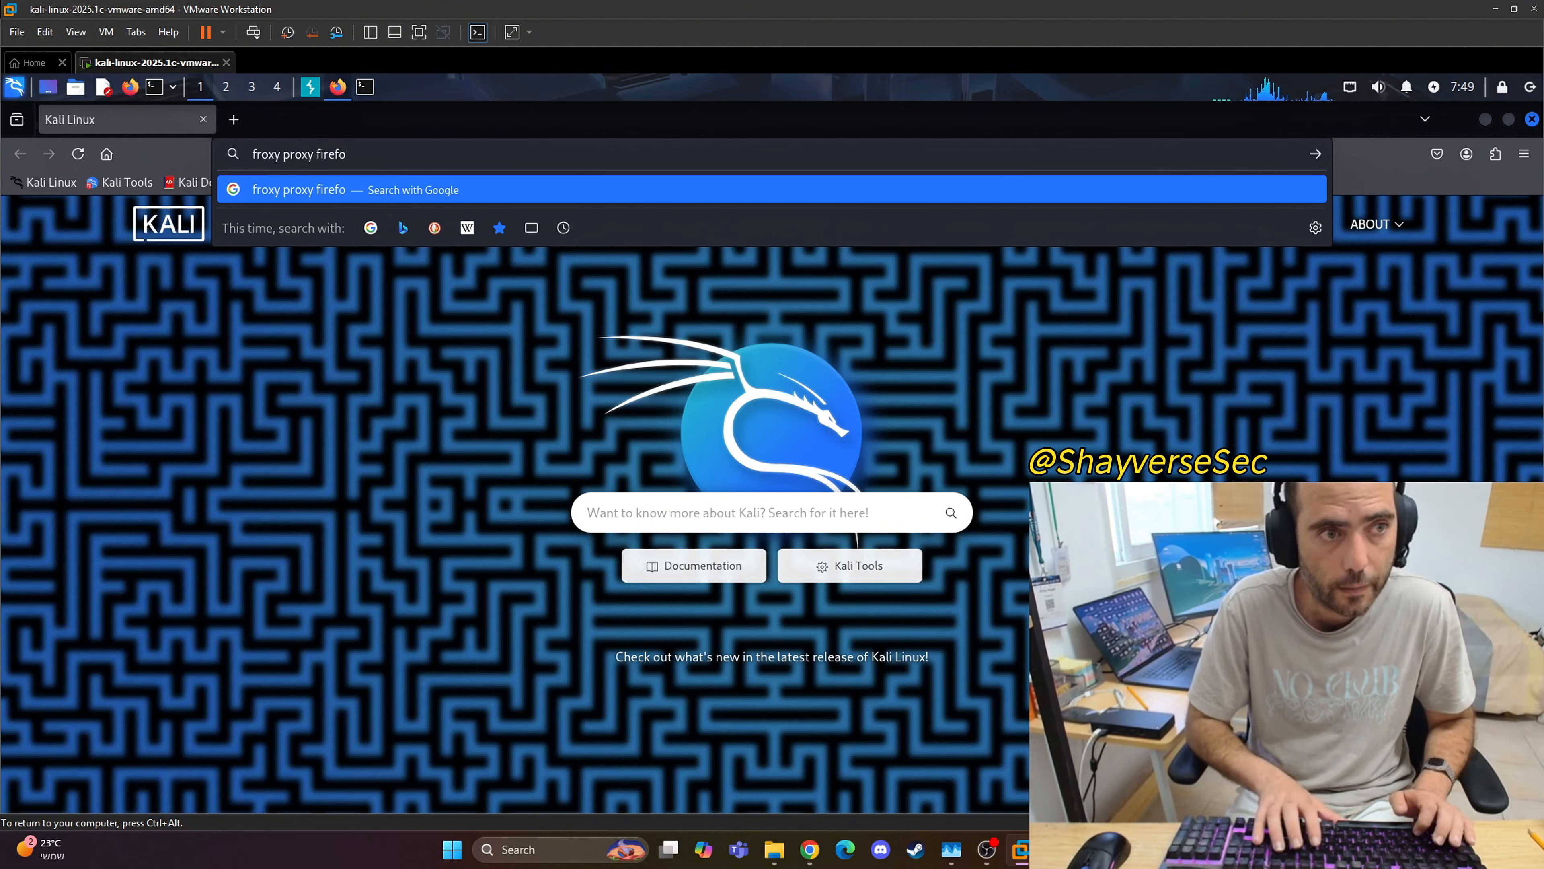
{"action": "type", "text": "x ext"}
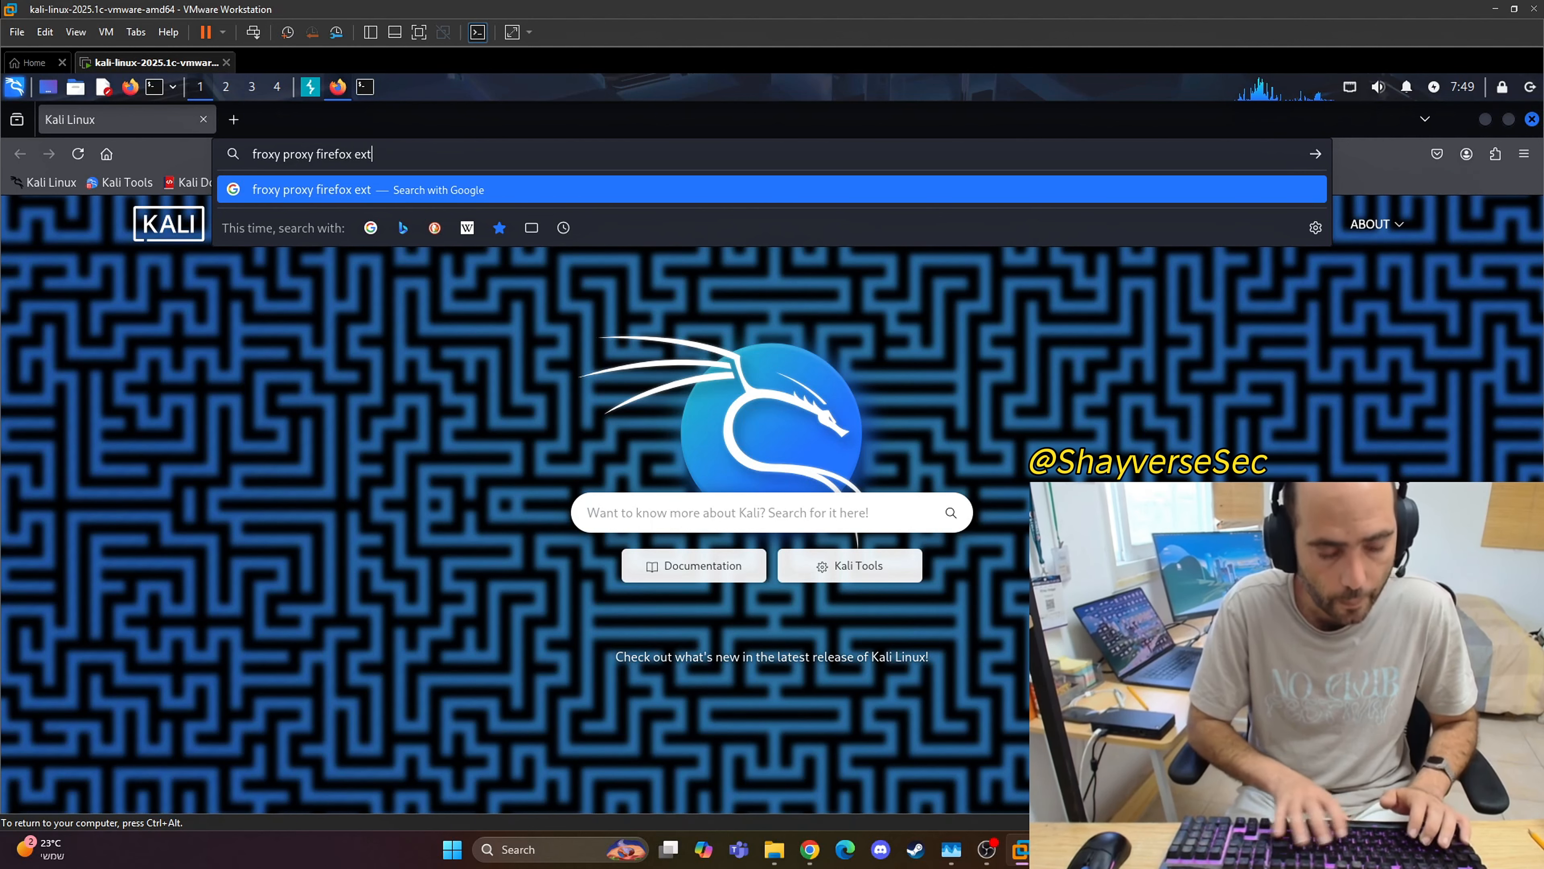
{"action": "key", "text": "BackSpace"}
{"action": "type", "text": "tnetion"}
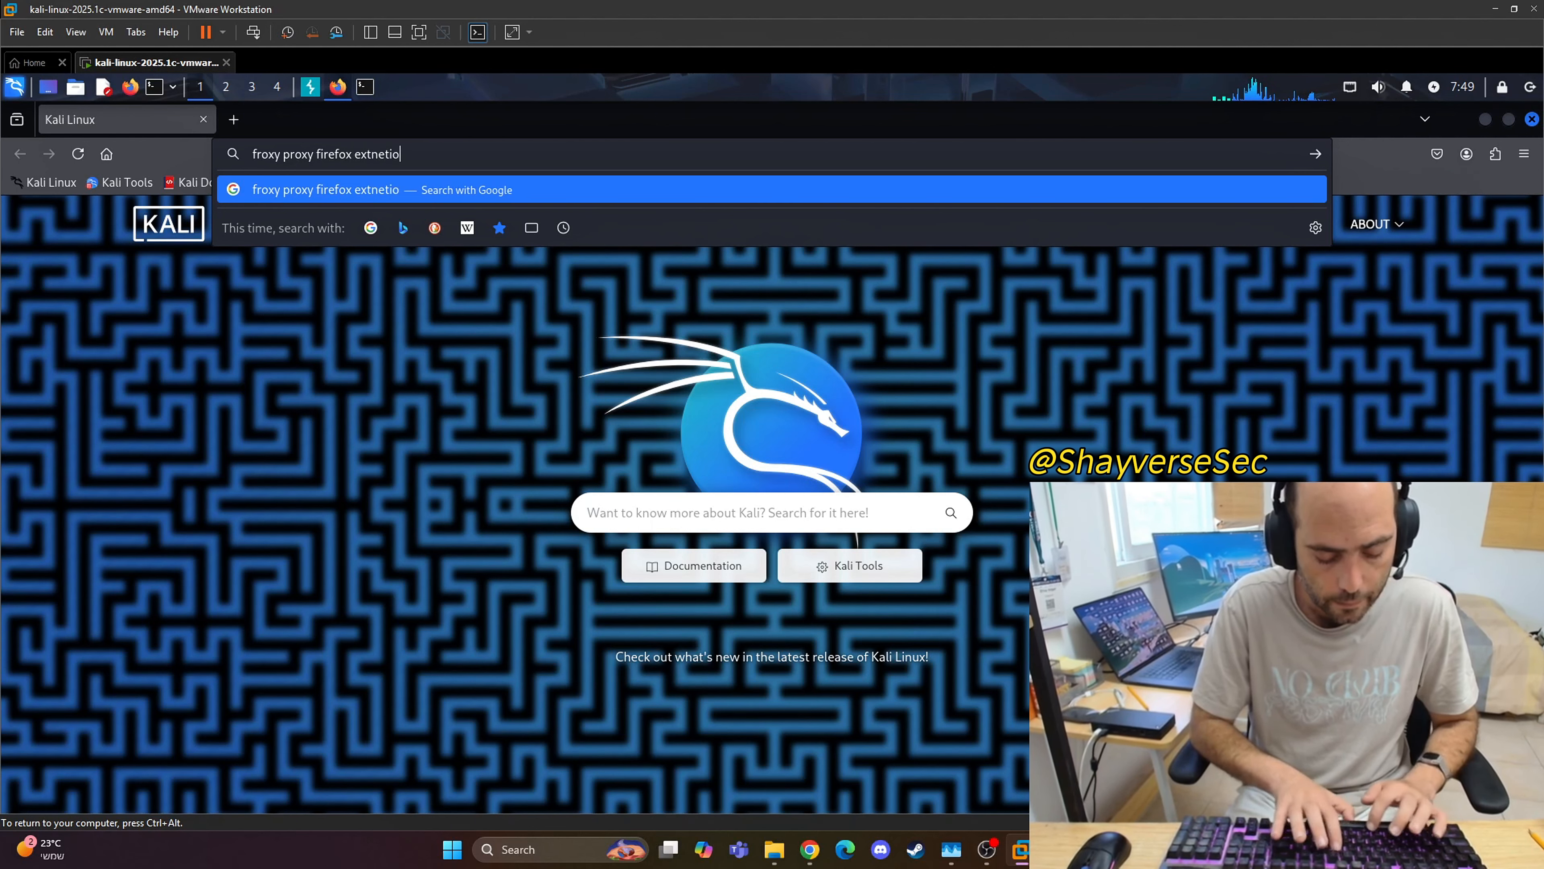
{"action": "key", "text": "Return"}
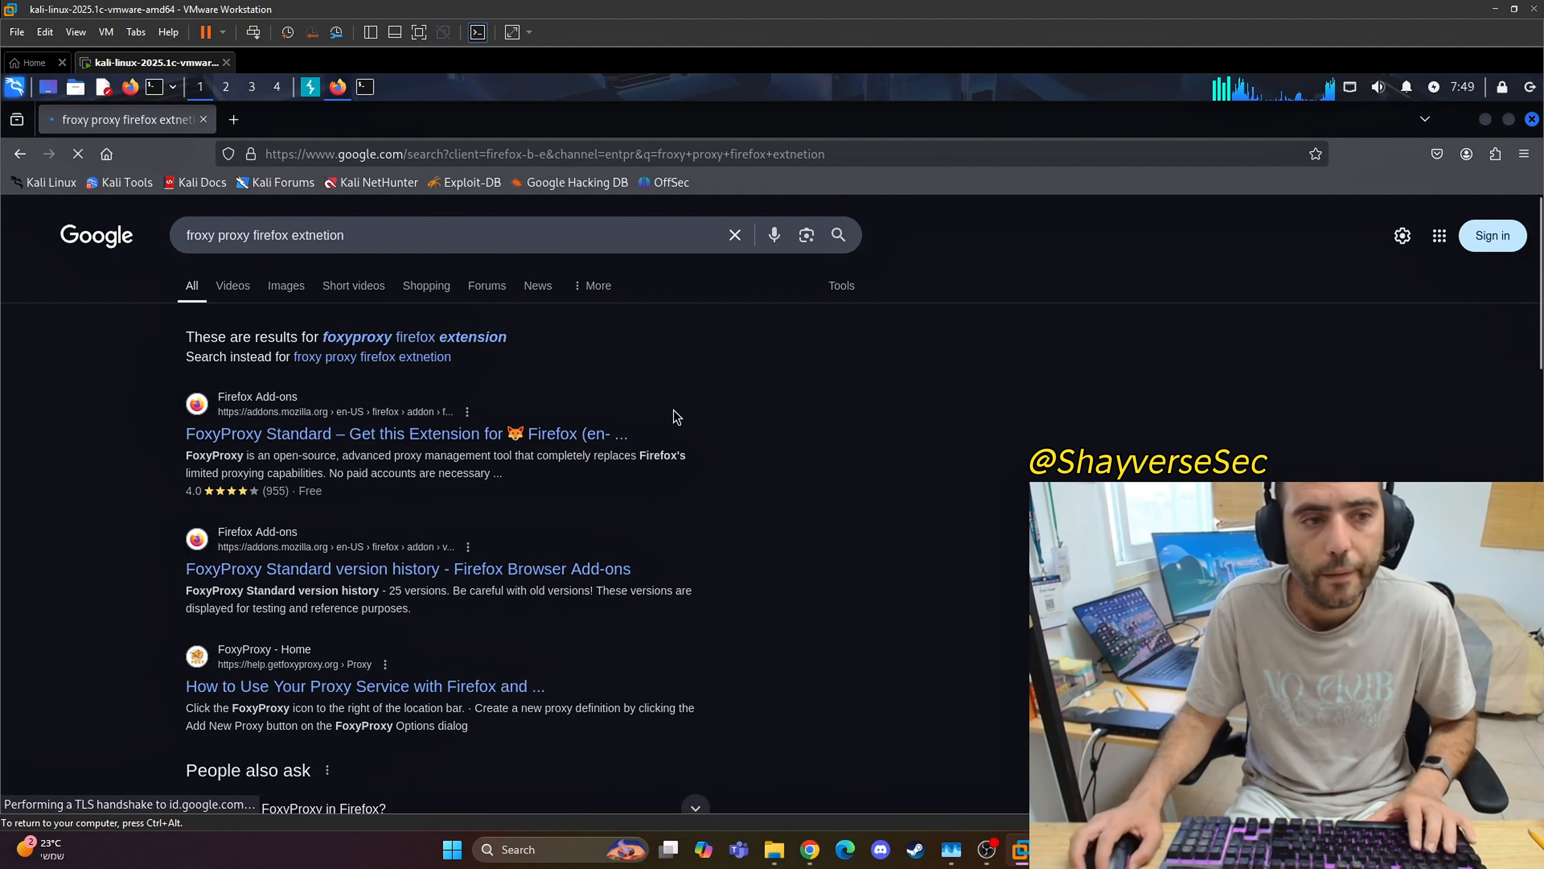
Step: Open the FoxyProxy Standard add-on page, add the extension to Firefox with its requested permissions, and acknowledge the installation
{"action": "left_click", "coordinate": [442, 435]}
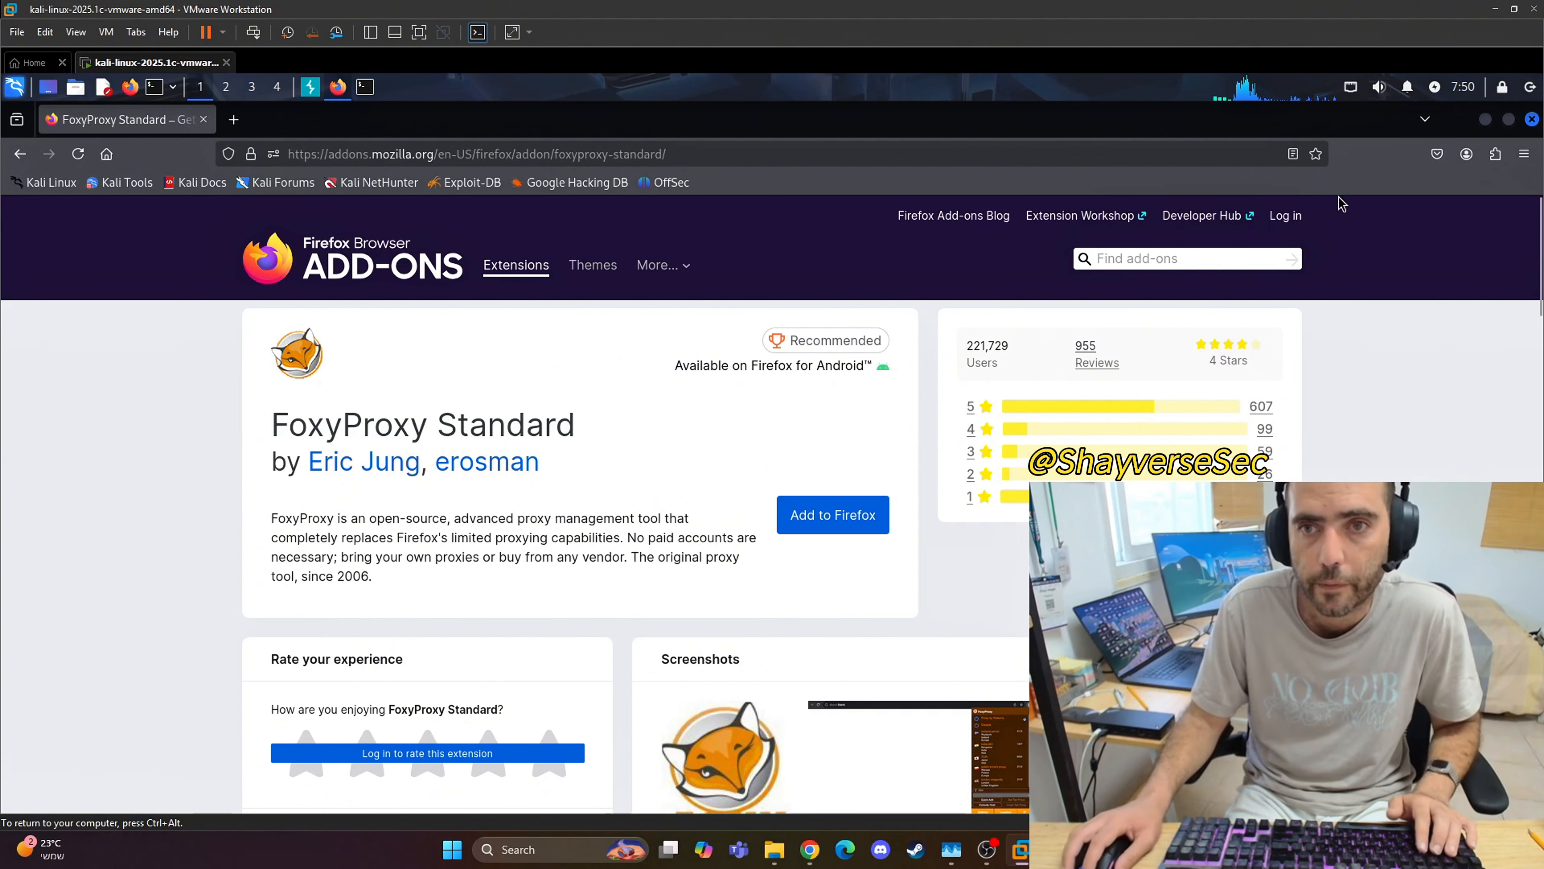
{"action": "left_click", "coordinate": [852, 522]}
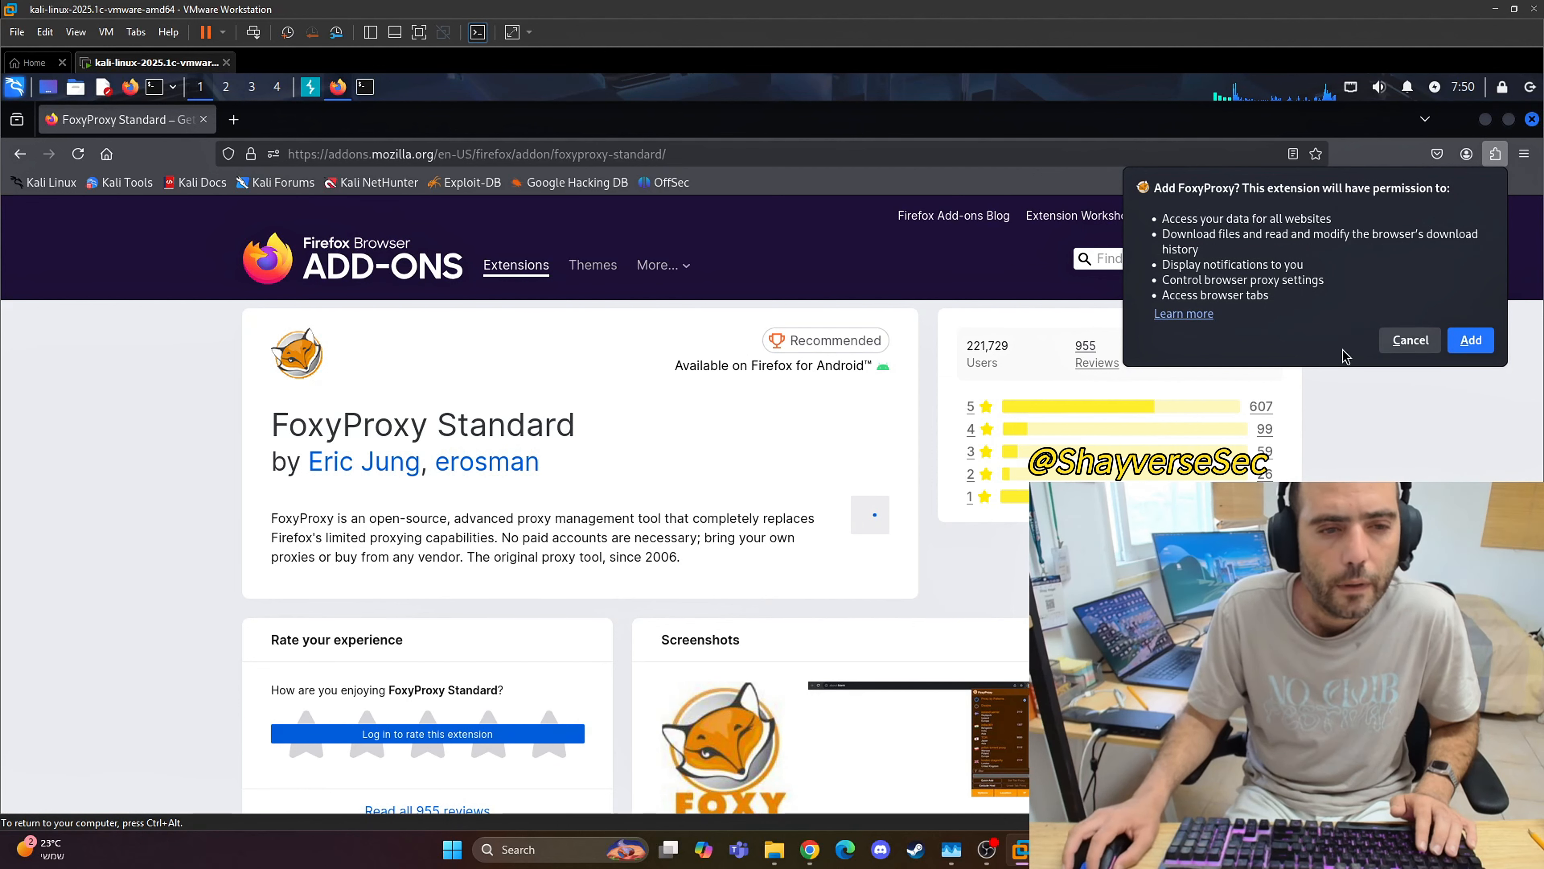
{"action": "left_click_drag", "start_coordinate": [535, 421], "coordinate": [252, 424]}
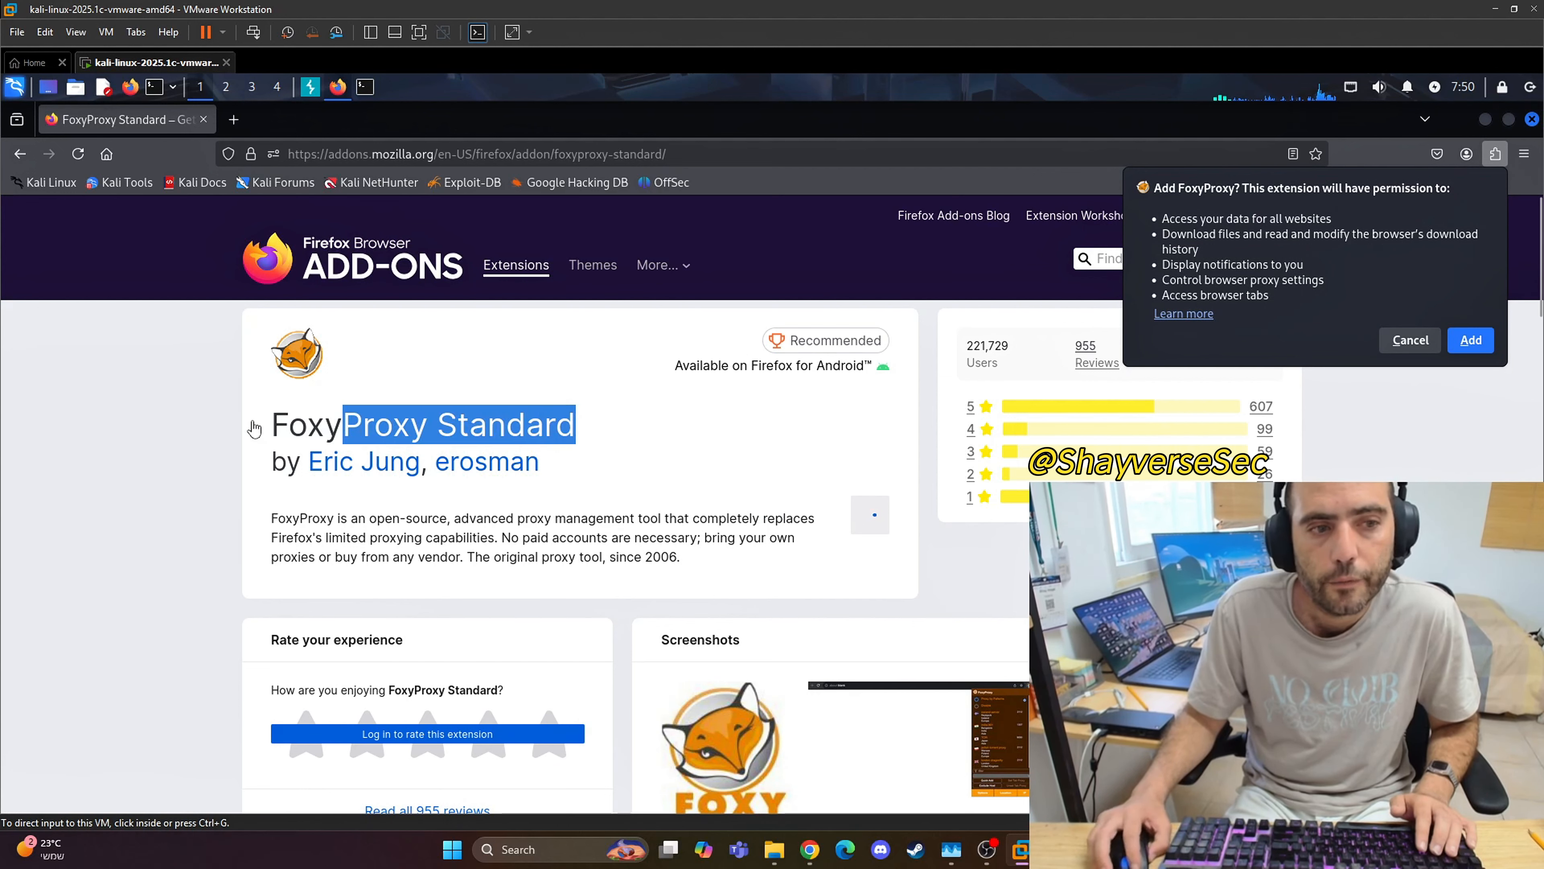
{"action": "left_click", "coordinate": [1479, 344]}
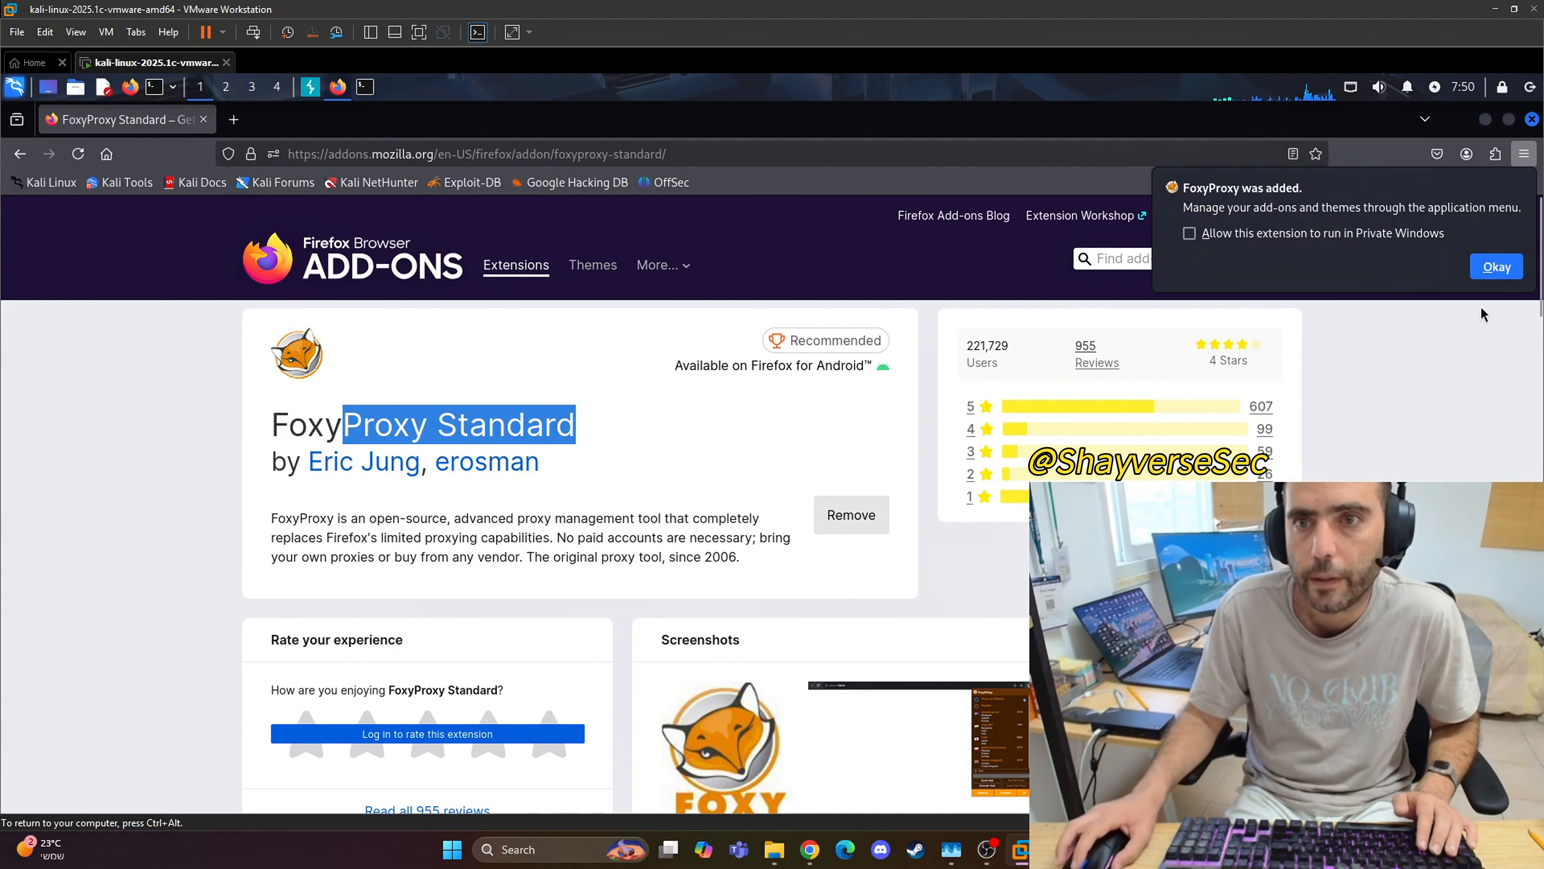
{"action": "left_click", "coordinate": [1497, 265]}
Step: Pin the FoxyProxy extension to the Firefox toolbar
{"action": "left_click", "coordinate": [1495, 154]}
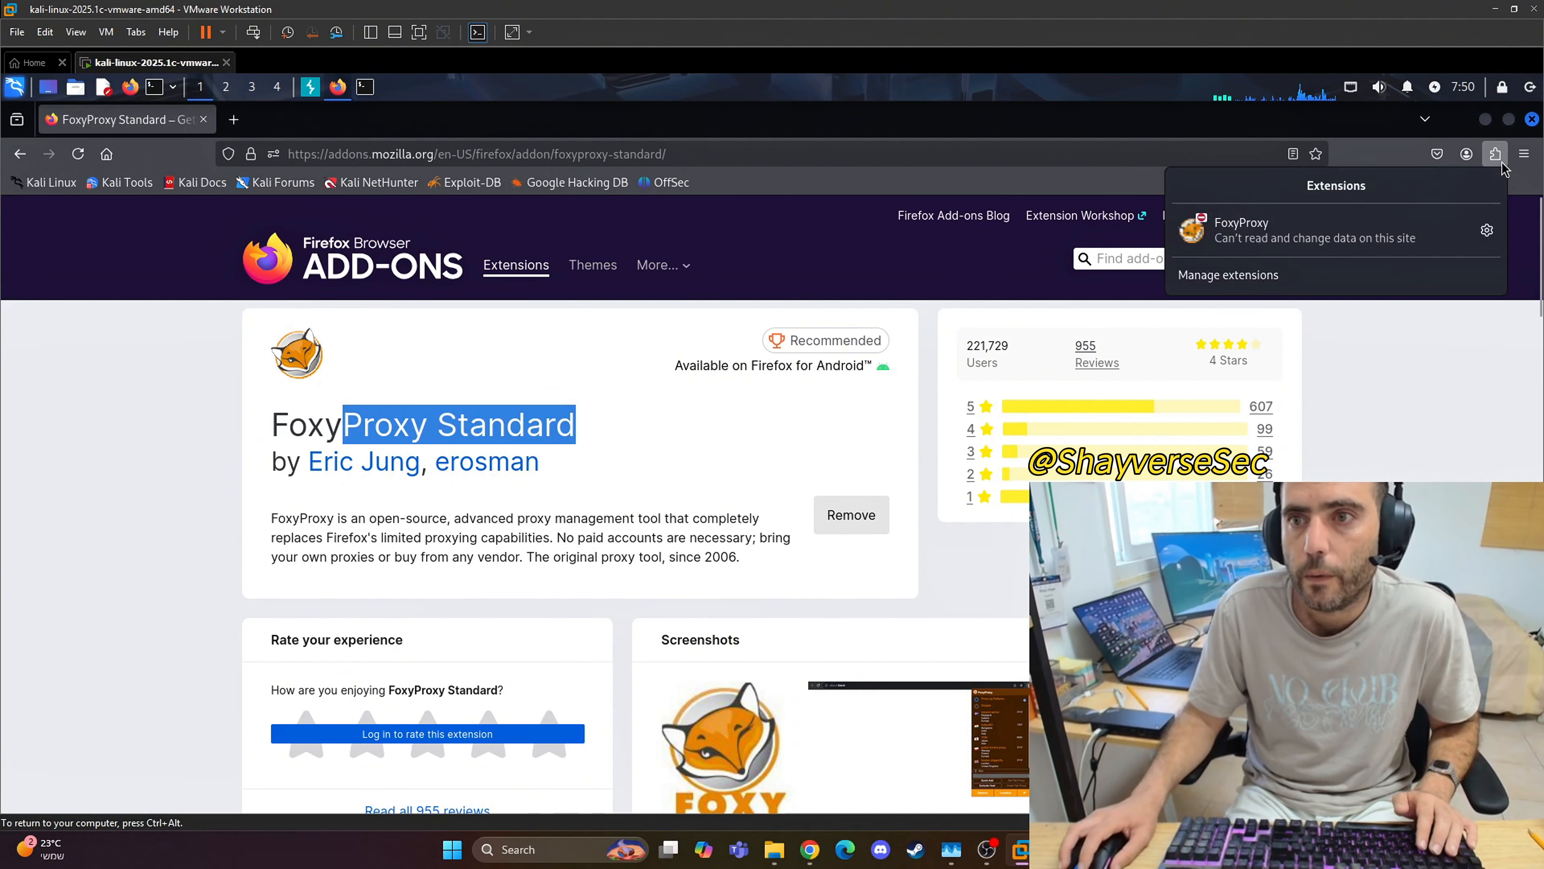
{"action": "left_click", "coordinate": [1487, 230]}
{"action": "left_click", "coordinate": [1274, 291]}
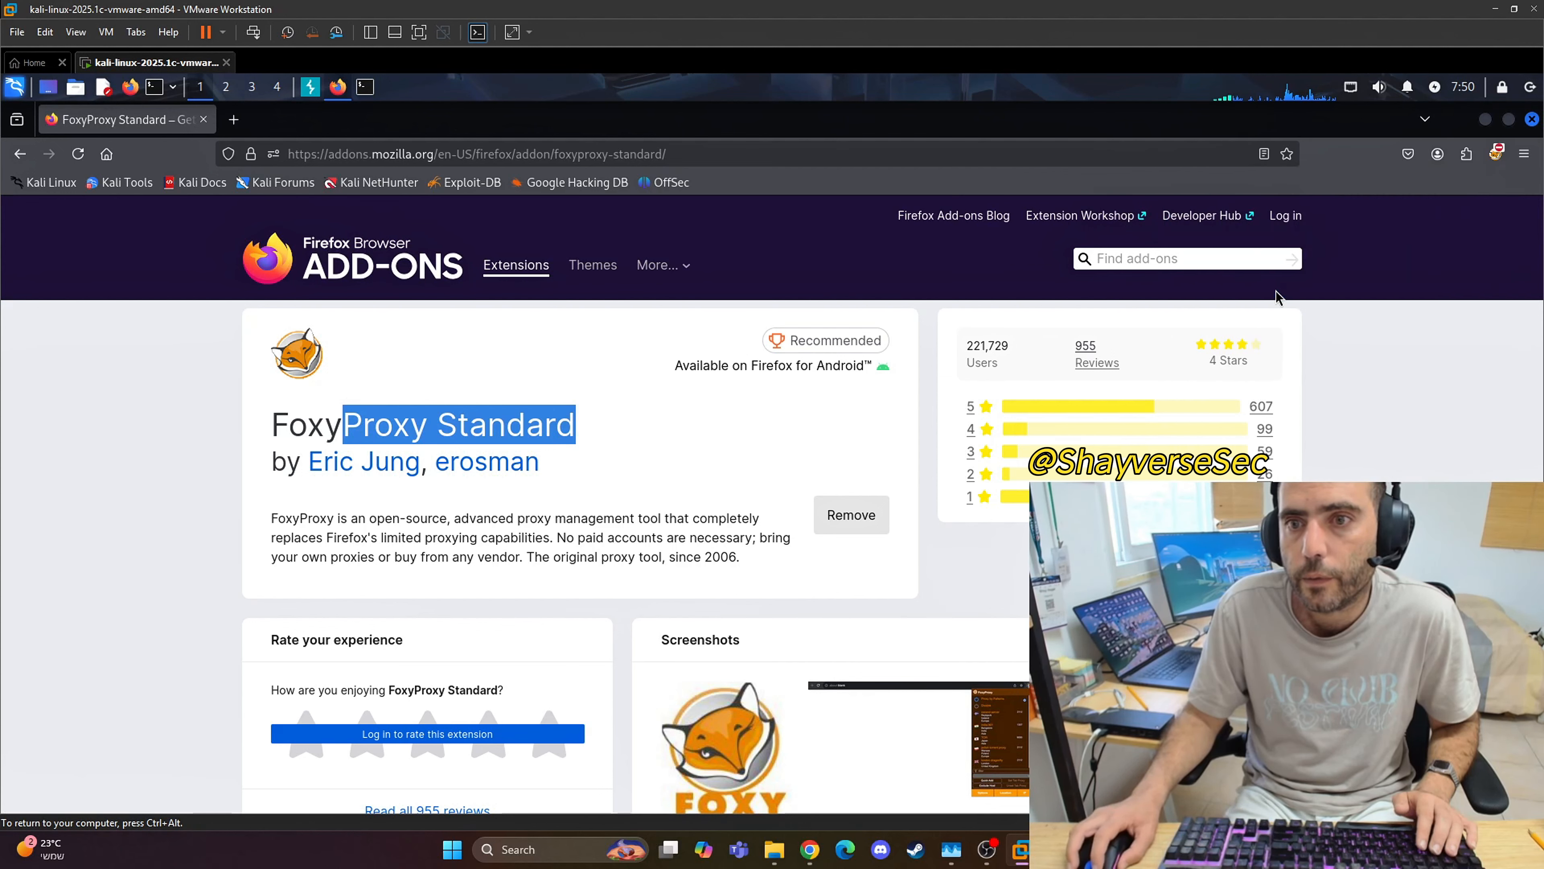
Step: Open FoxyProxy's options, dismiss the private browsing permission notice, and show the Proxies page
{"action": "left_click", "coordinate": [1495, 153]}
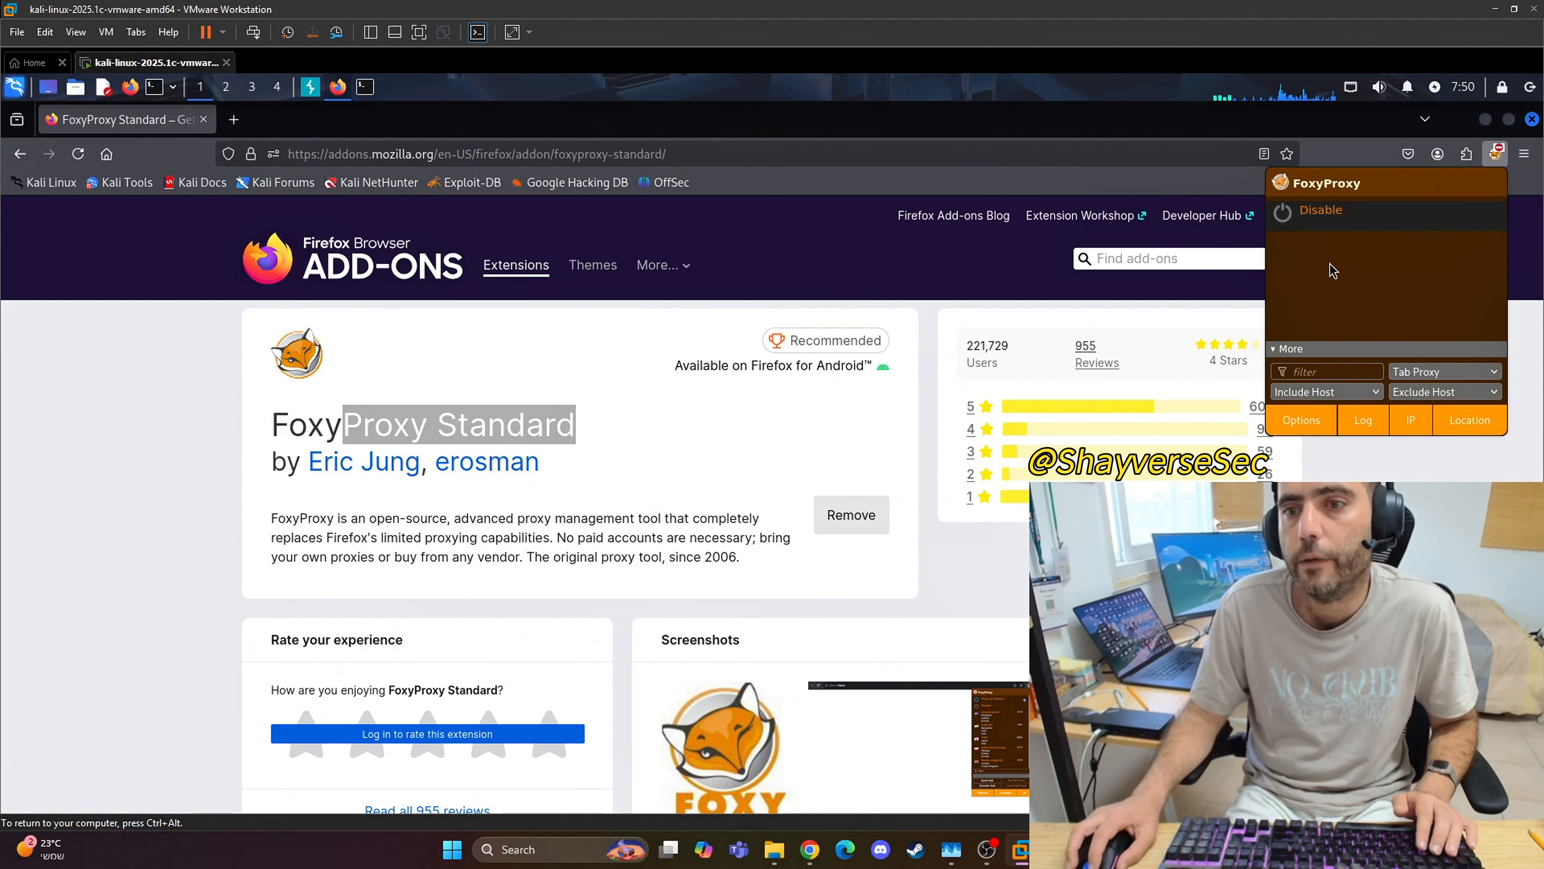
{"action": "left_click", "coordinate": [1301, 421]}
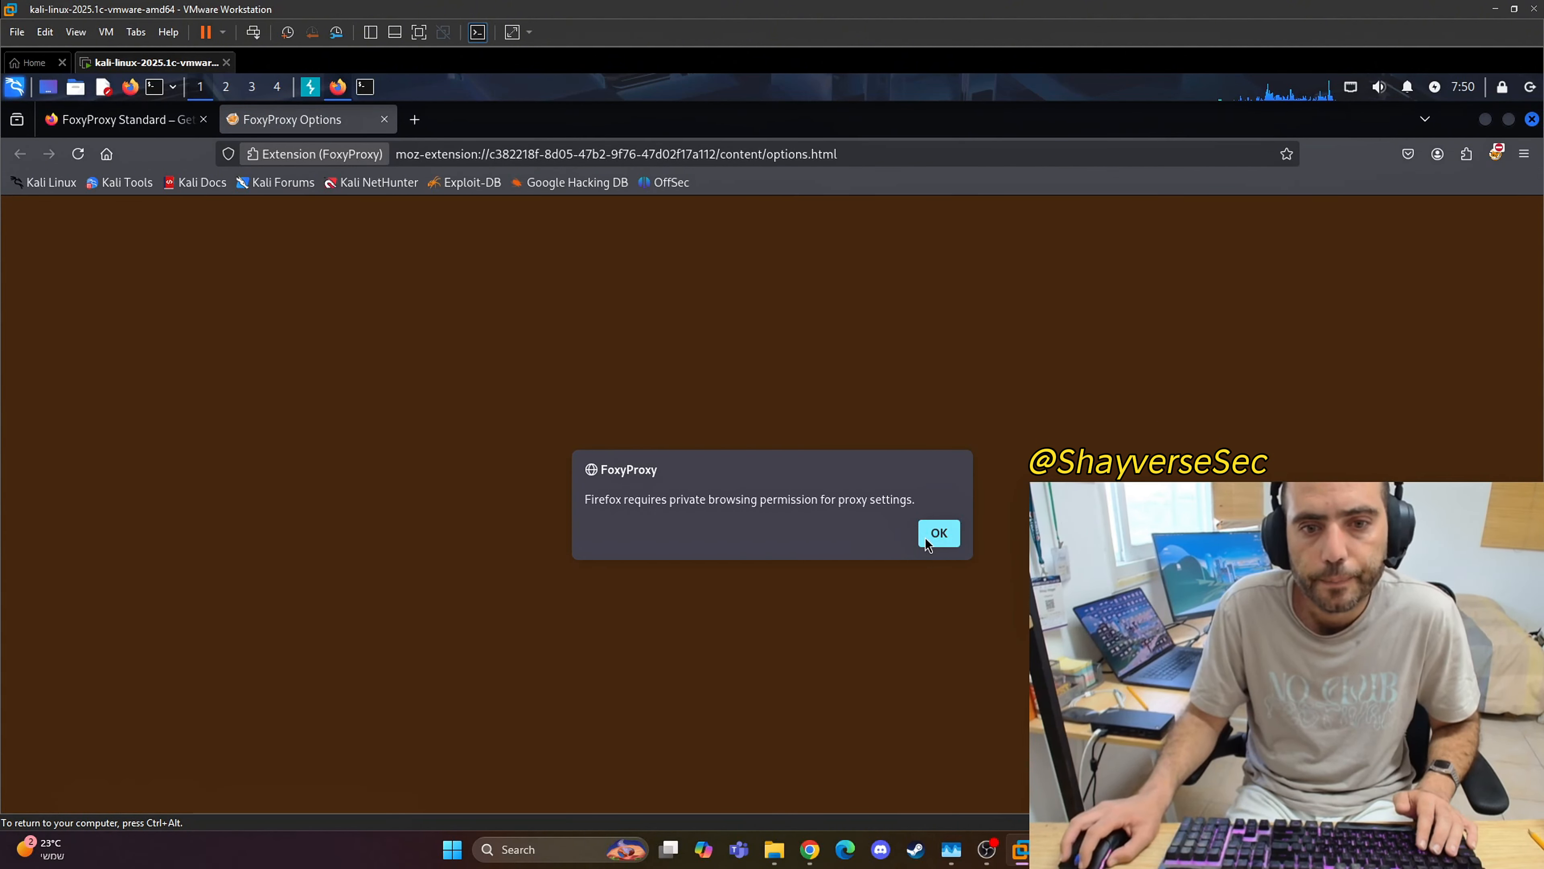
{"action": "left_click", "coordinate": [938, 533]}
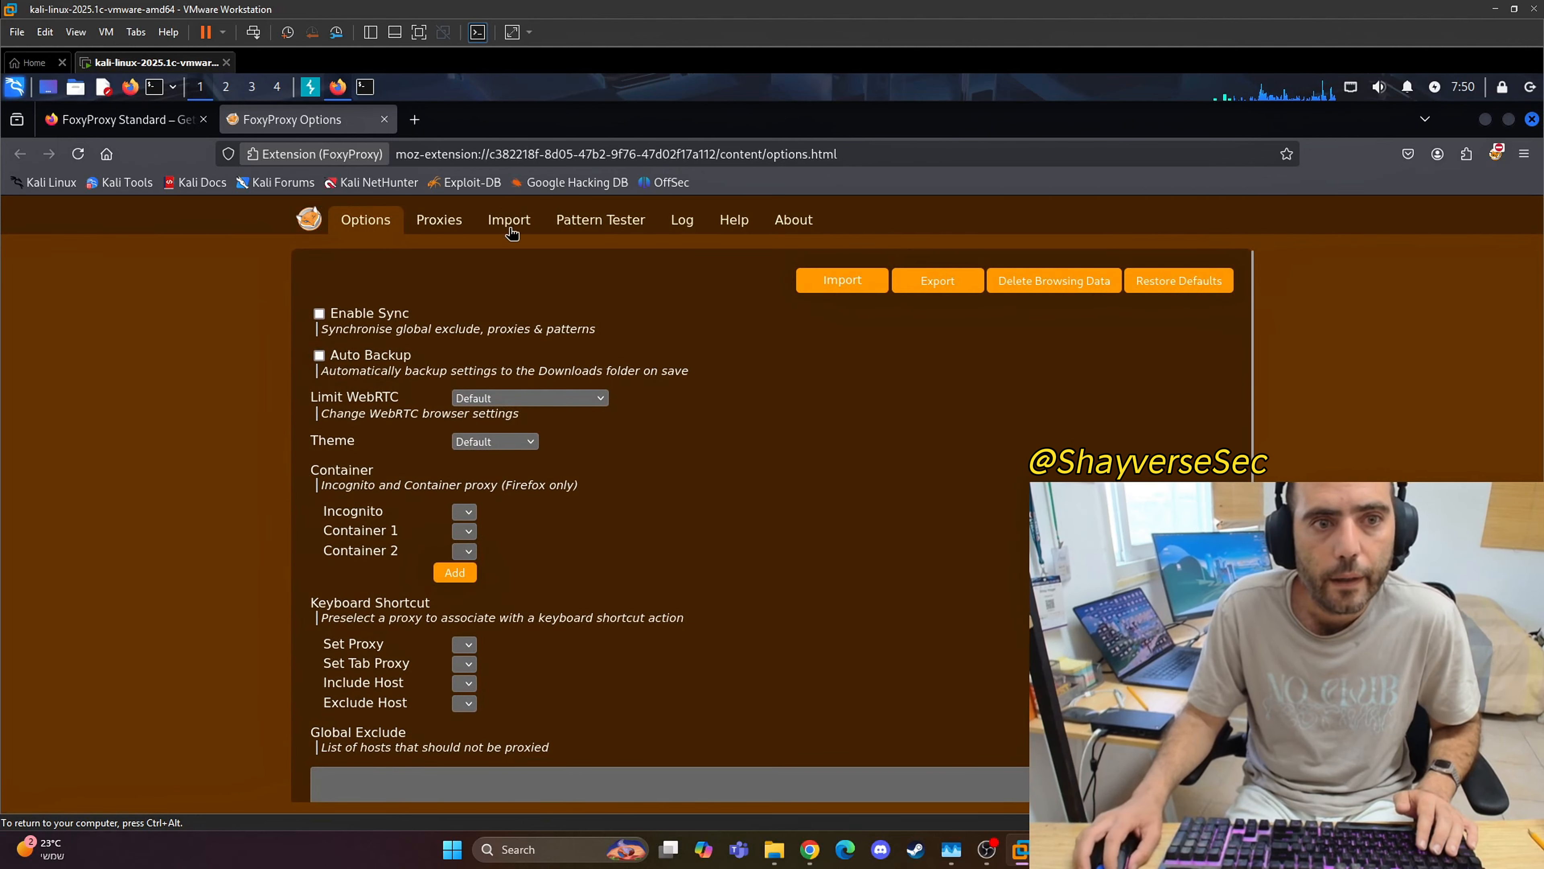
{"action": "left_click", "coordinate": [440, 220]}
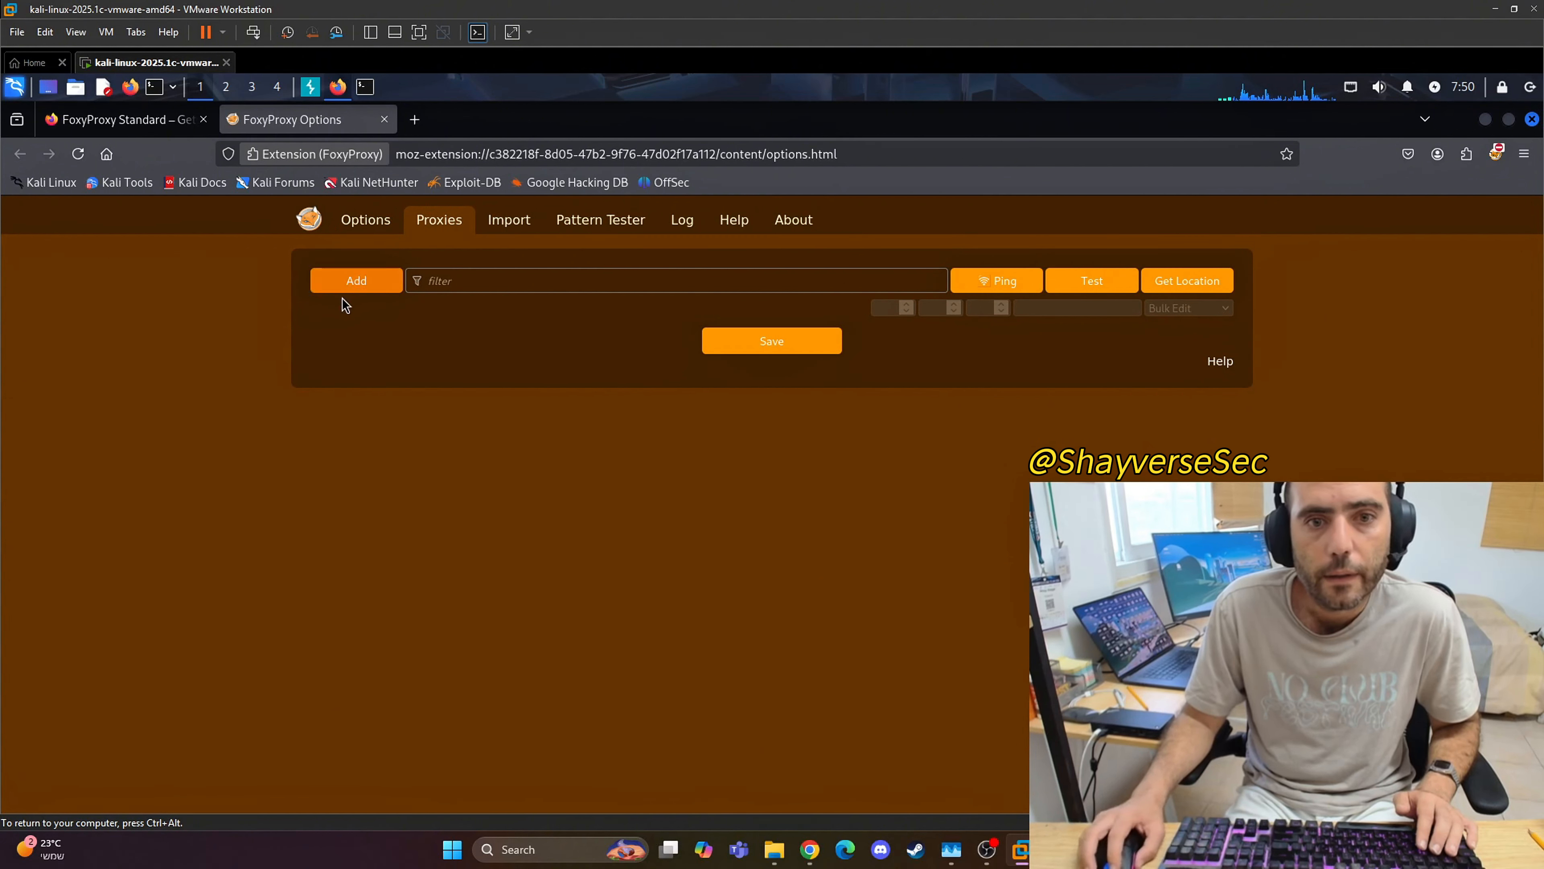
Step: Add and save an HTTP proxy titled BurpSuite with hostname 127.0.0.1 and port 8080
{"action": "left_click", "coordinate": [344, 280]}
{"action": "left_click", "coordinate": [538, 344]}
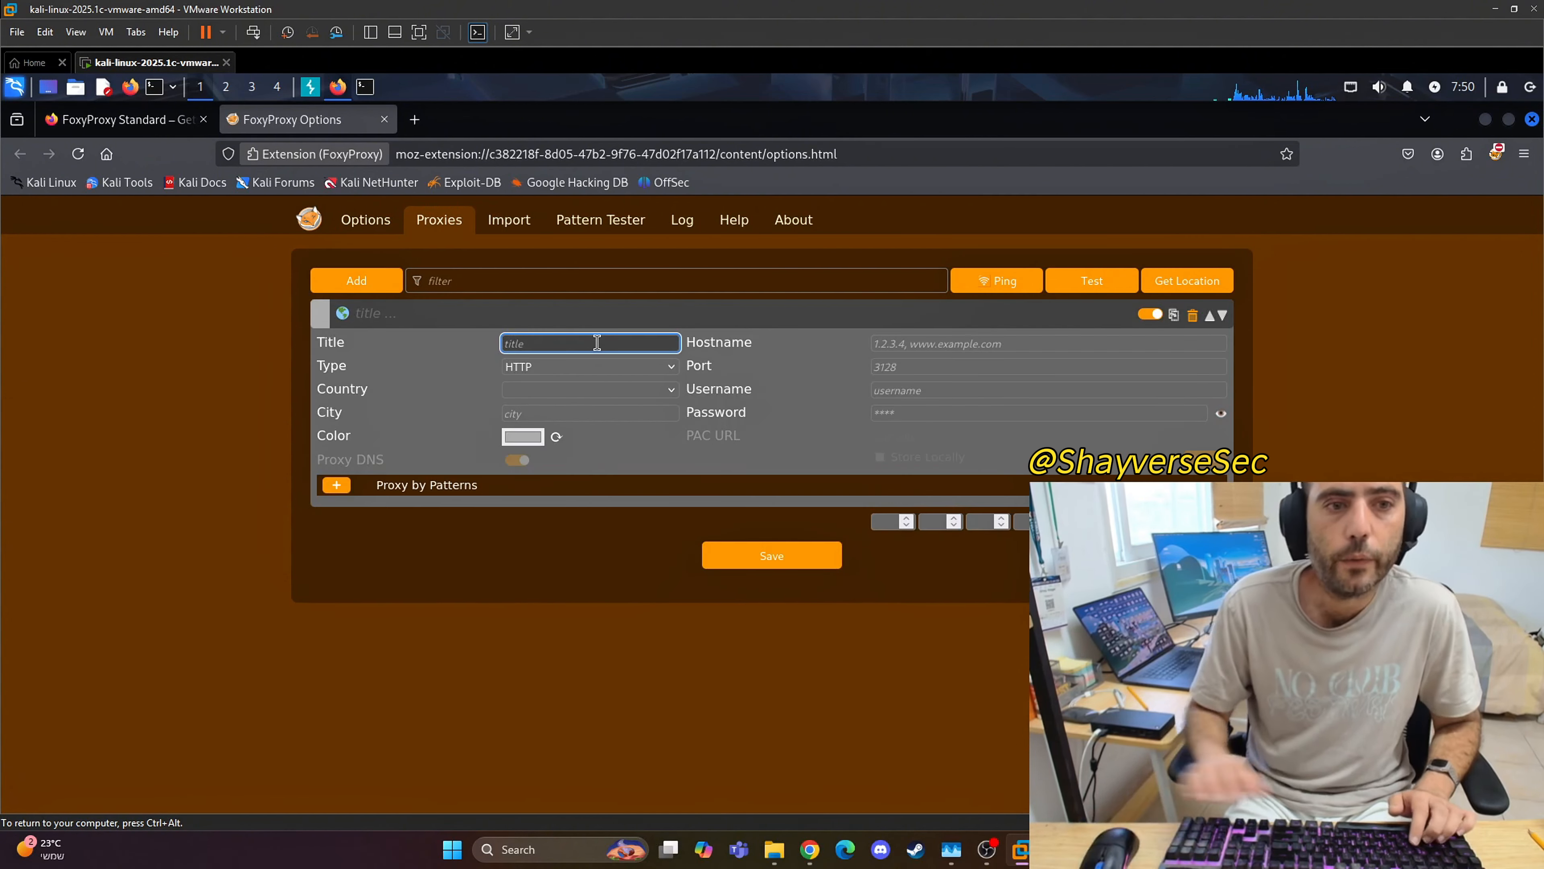
{"action": "type", "text": "Burp"}
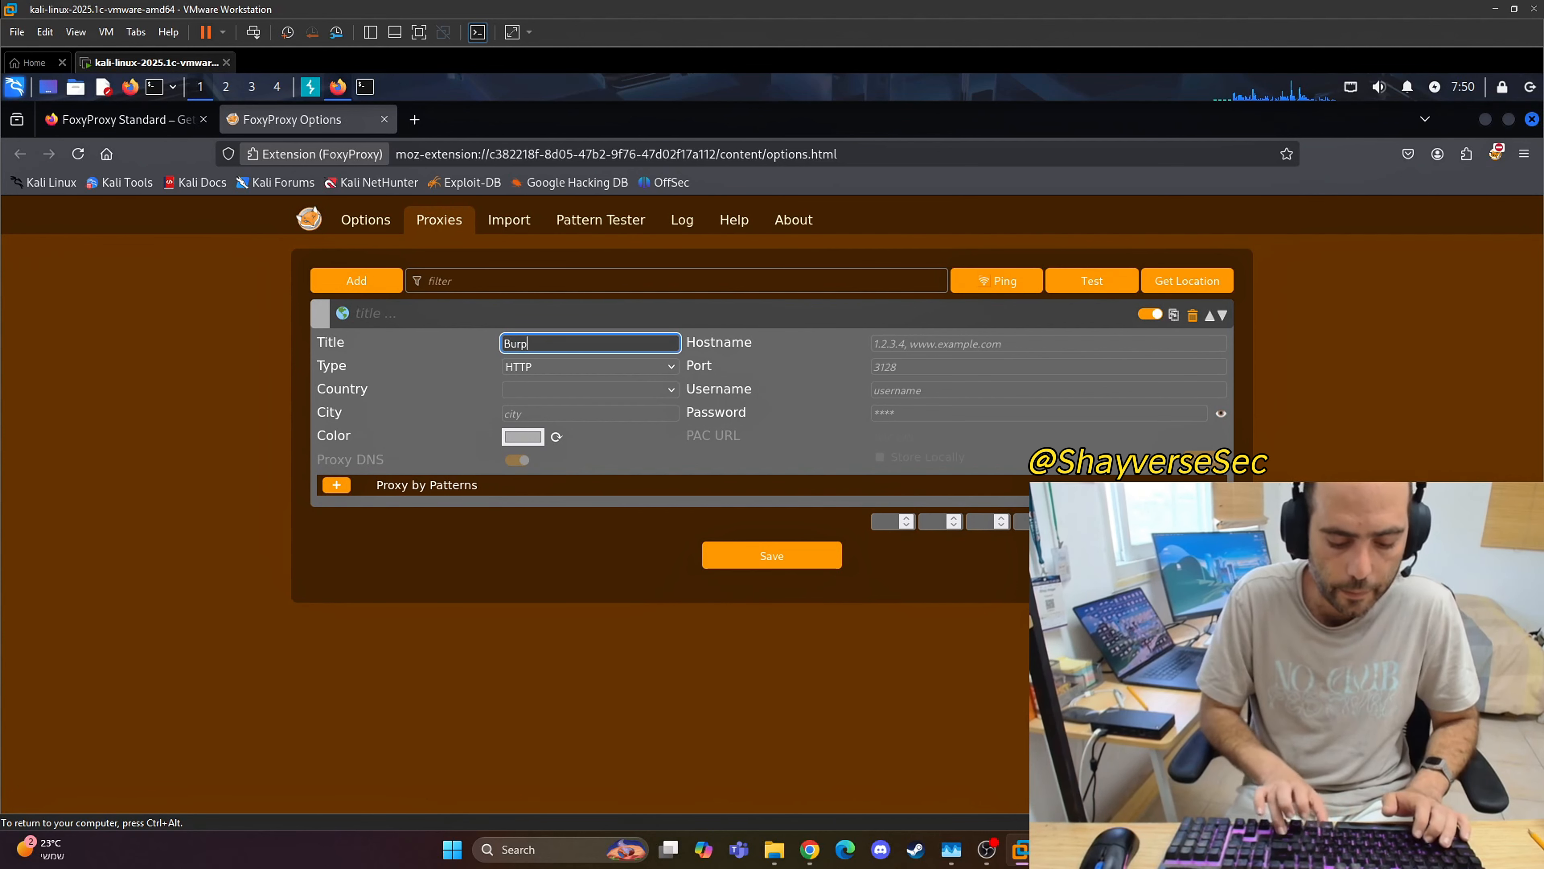
{"action": "type", "text": "Suite"}
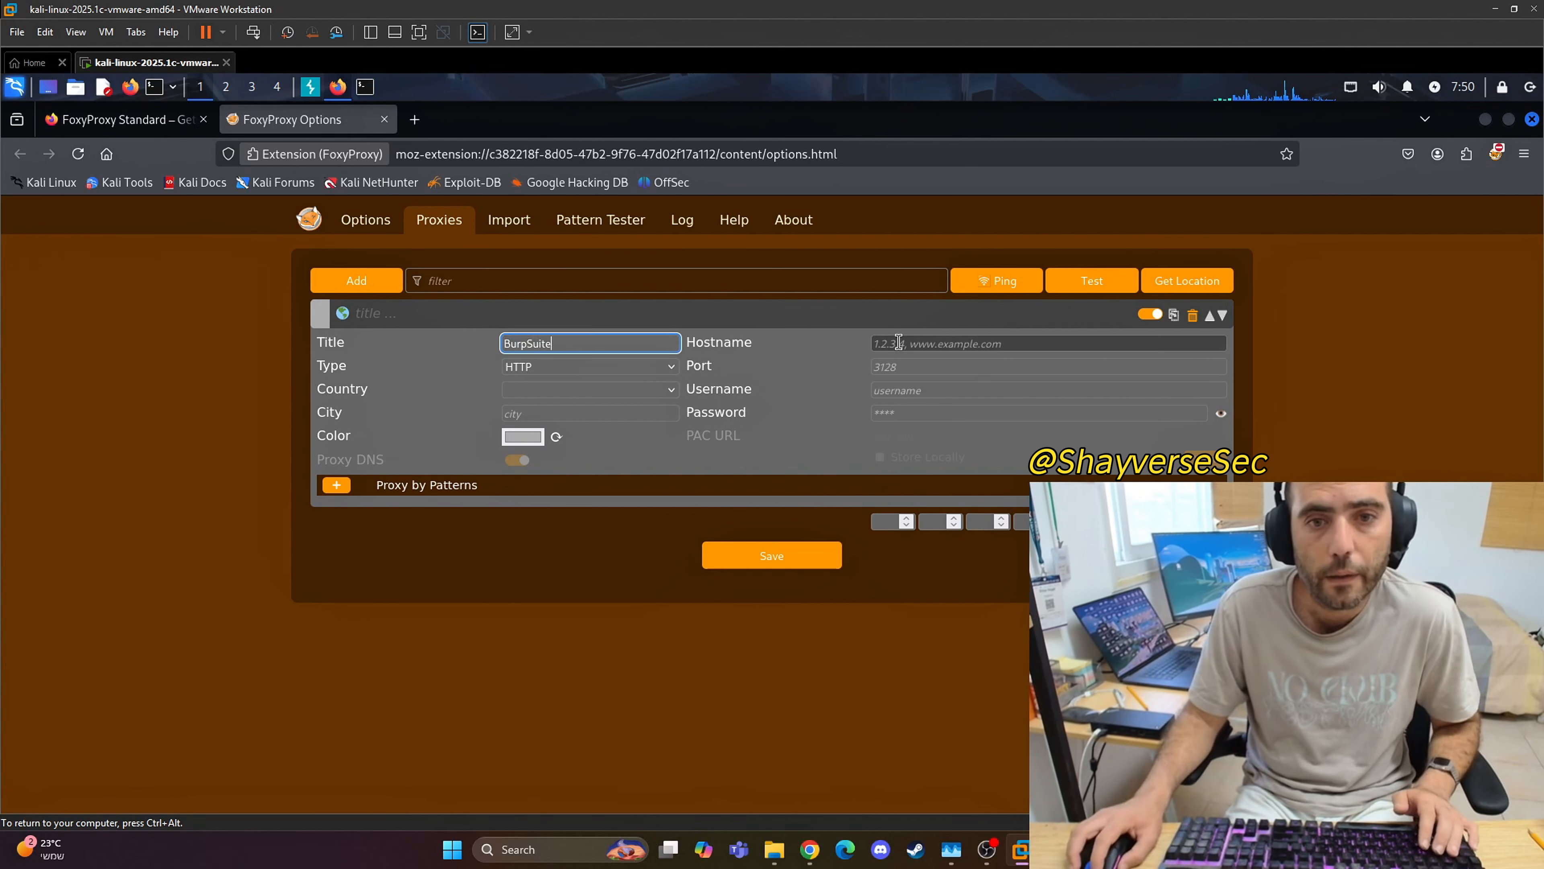
{"action": "left_click", "coordinate": [899, 342]}
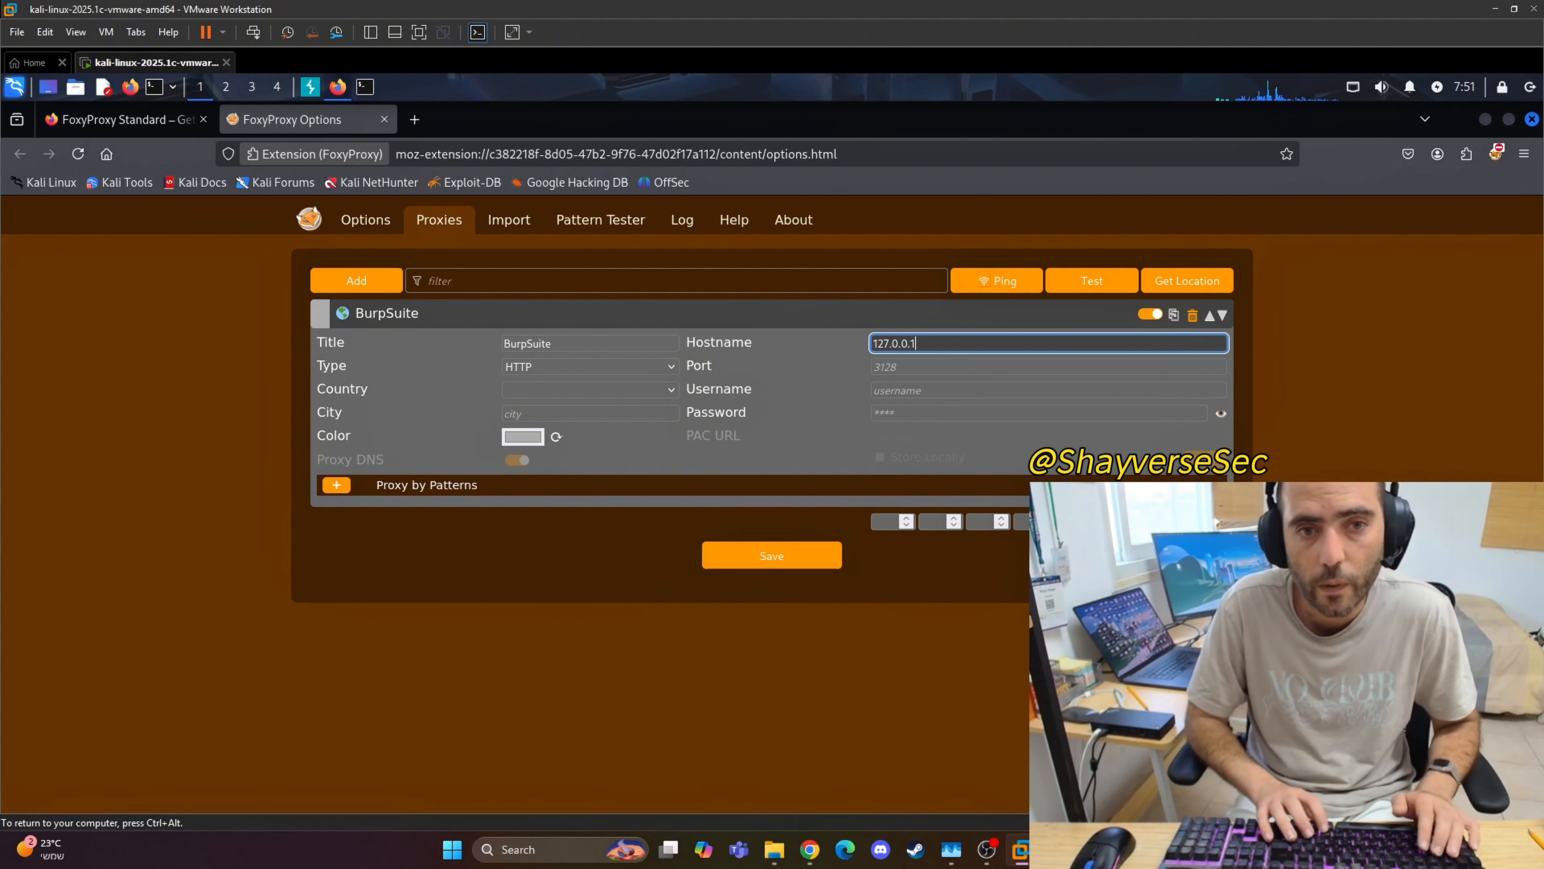
{"action": "left_click", "coordinate": [917, 365]}
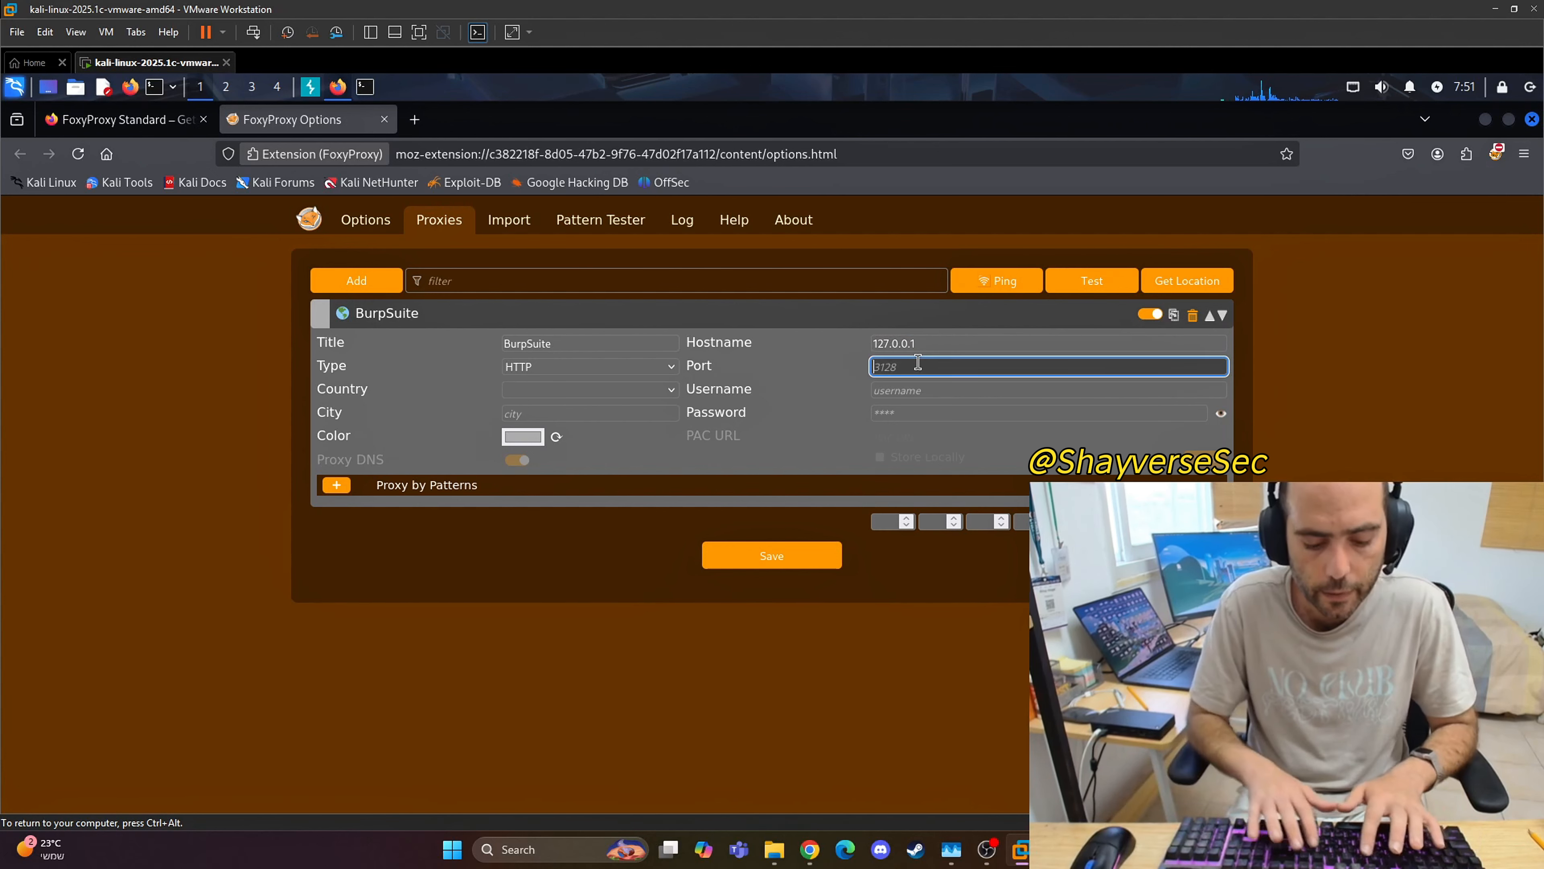
{"action": "type", "text": "80808"}
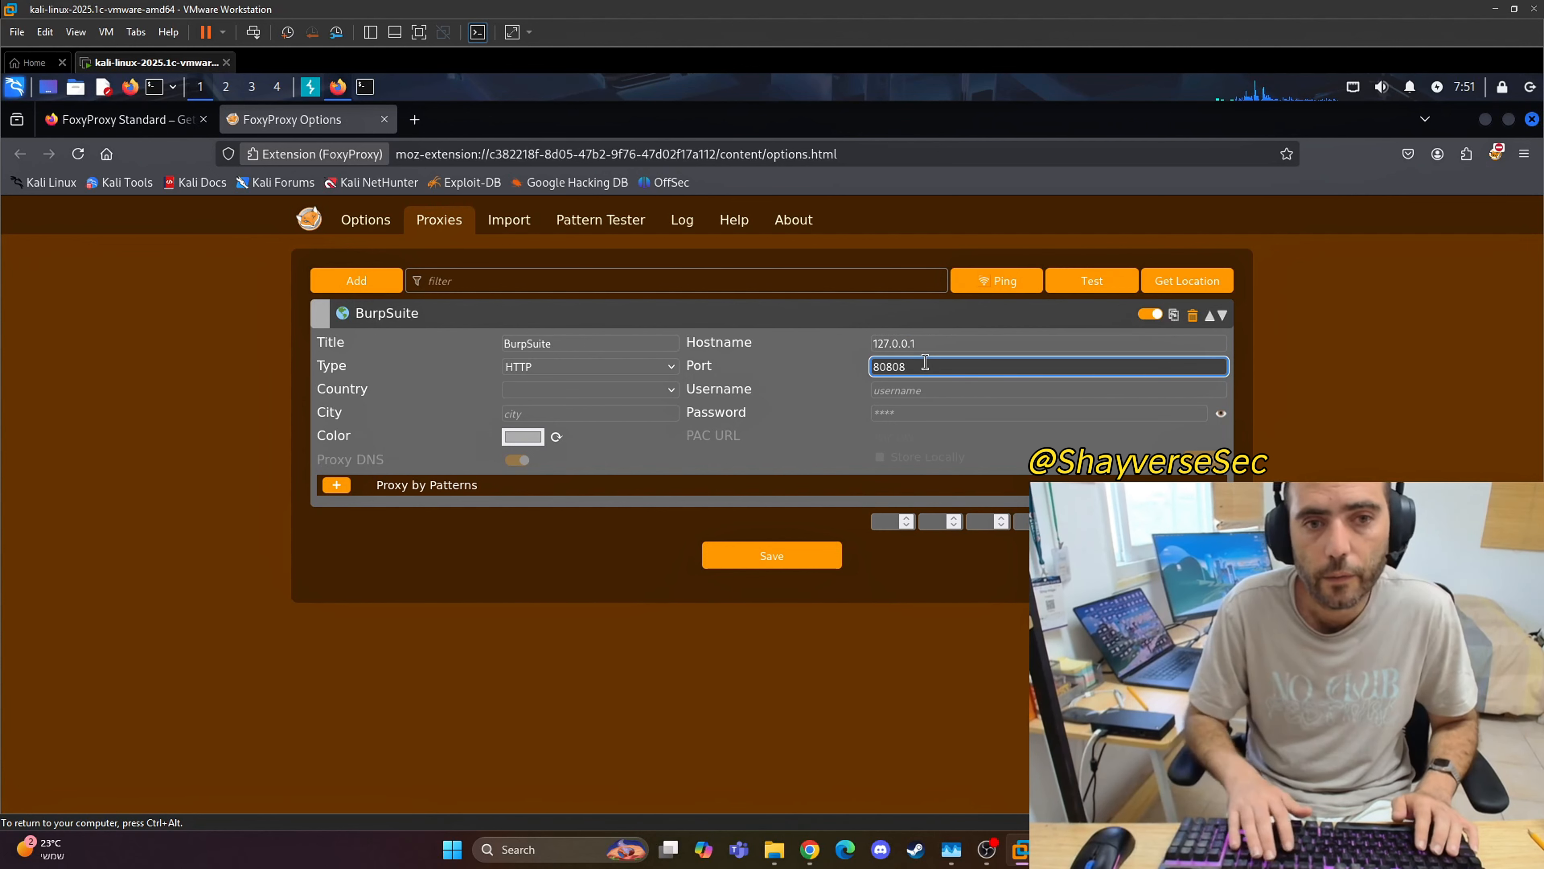
{"action": "key", "text": "BackSpace"}
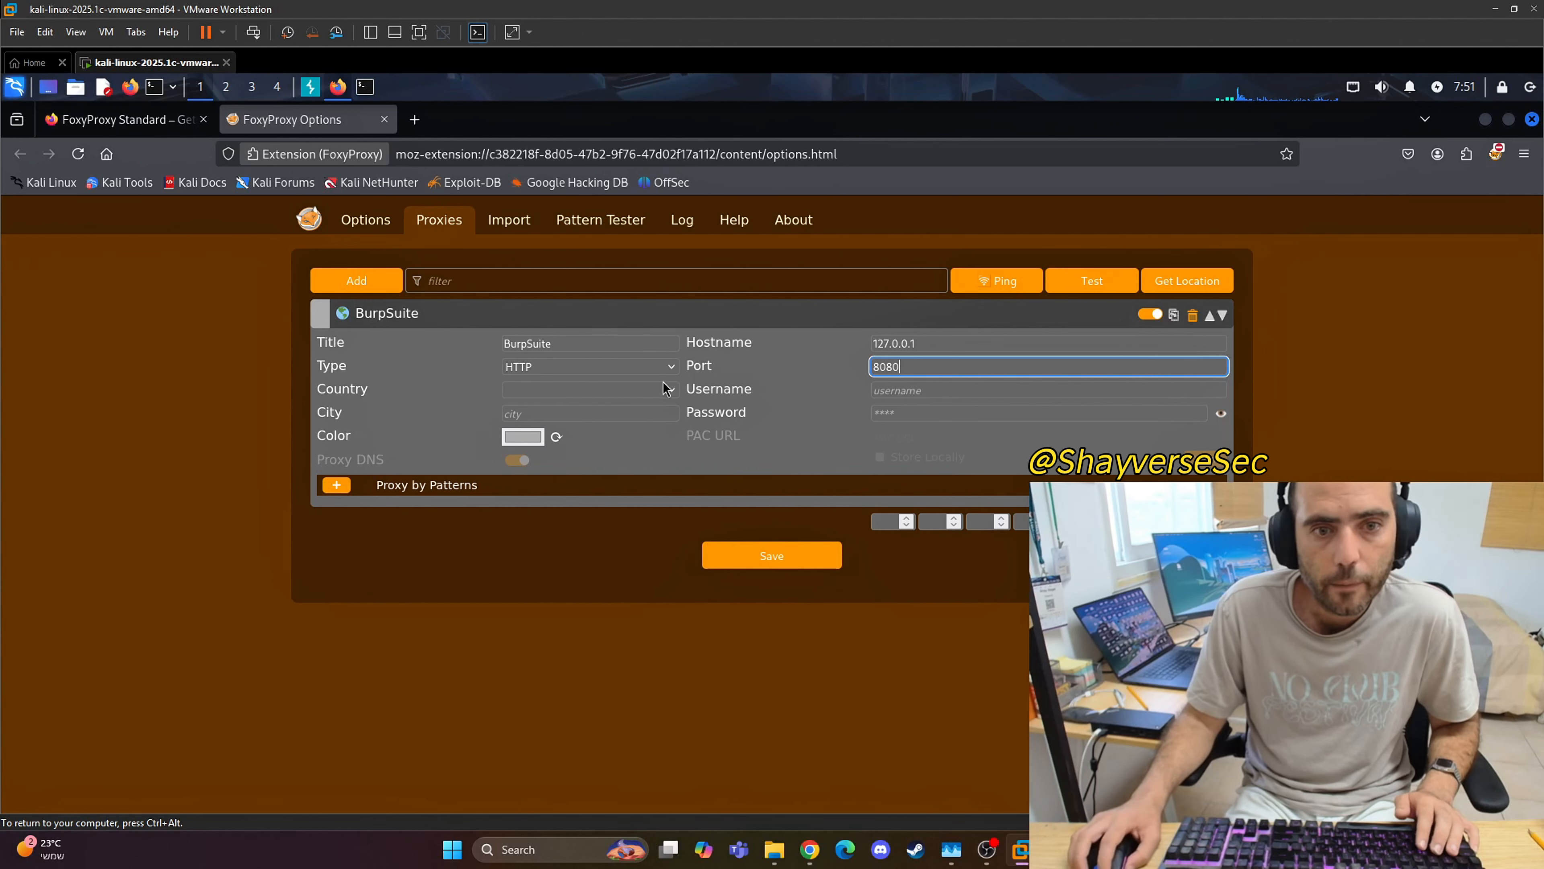
{"action": "left_click", "coordinate": [804, 563]}
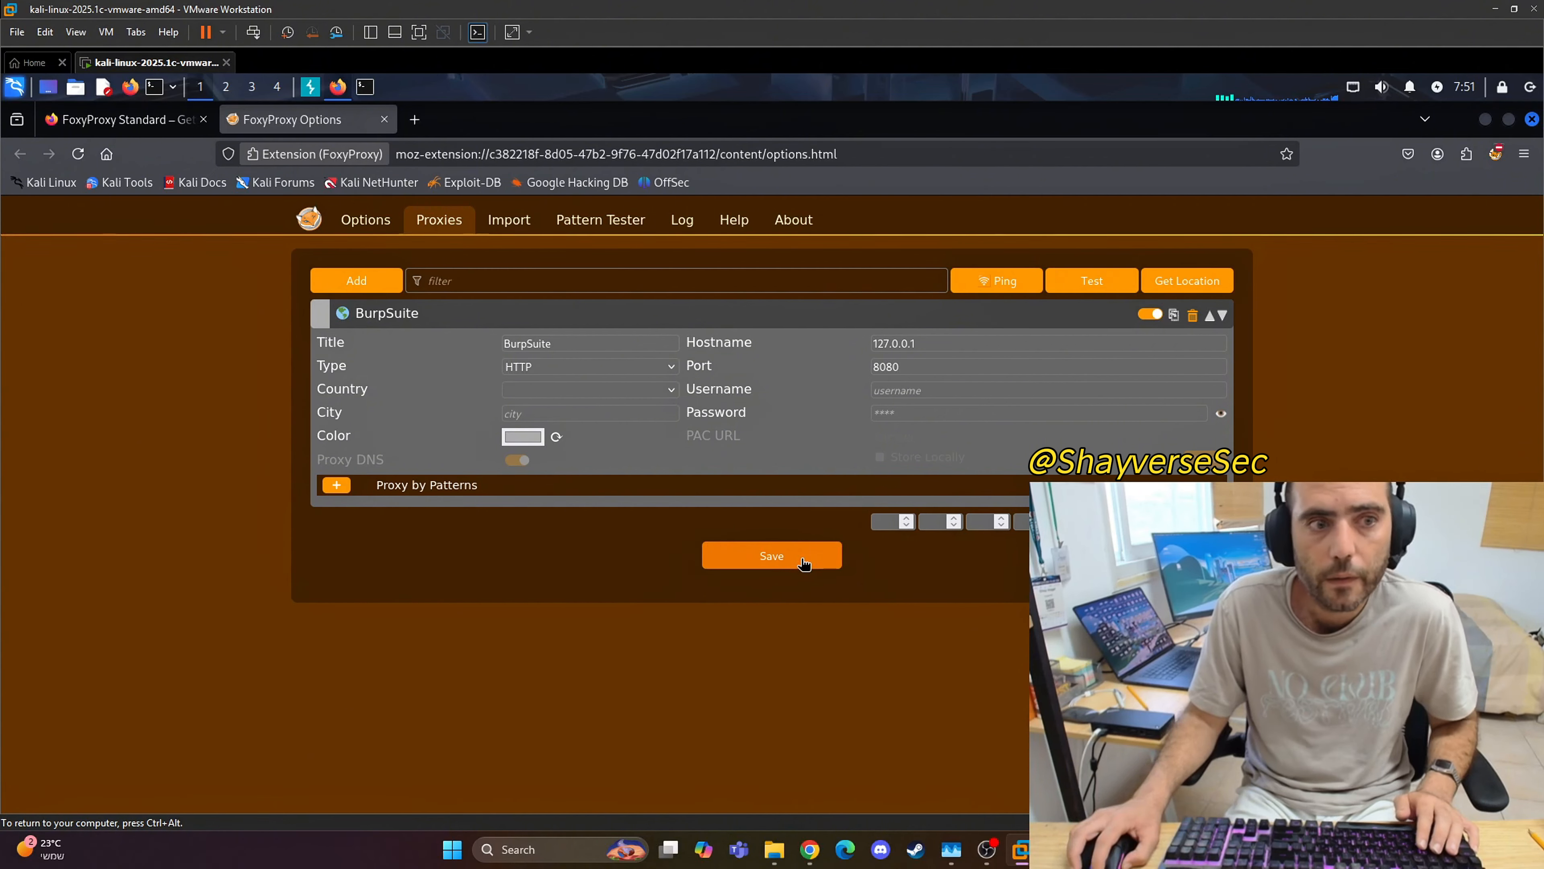
Step: Expand the BurpSuite proxy entry, set its color to orange, and save the proxy
{"action": "left_click", "coordinate": [327, 321]}
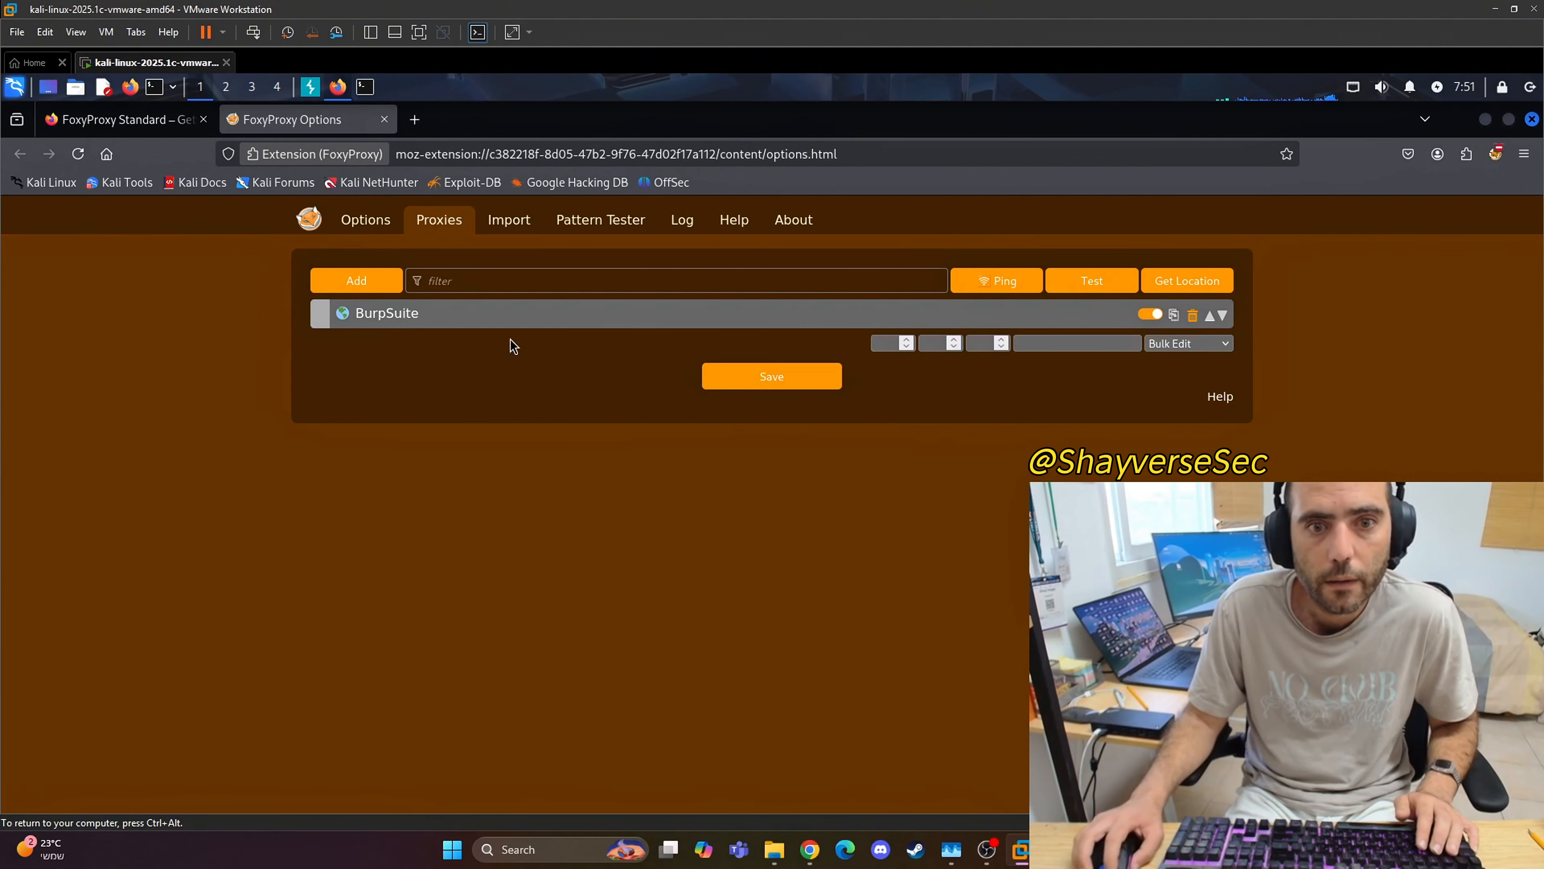
{"action": "left_click", "coordinate": [327, 315]}
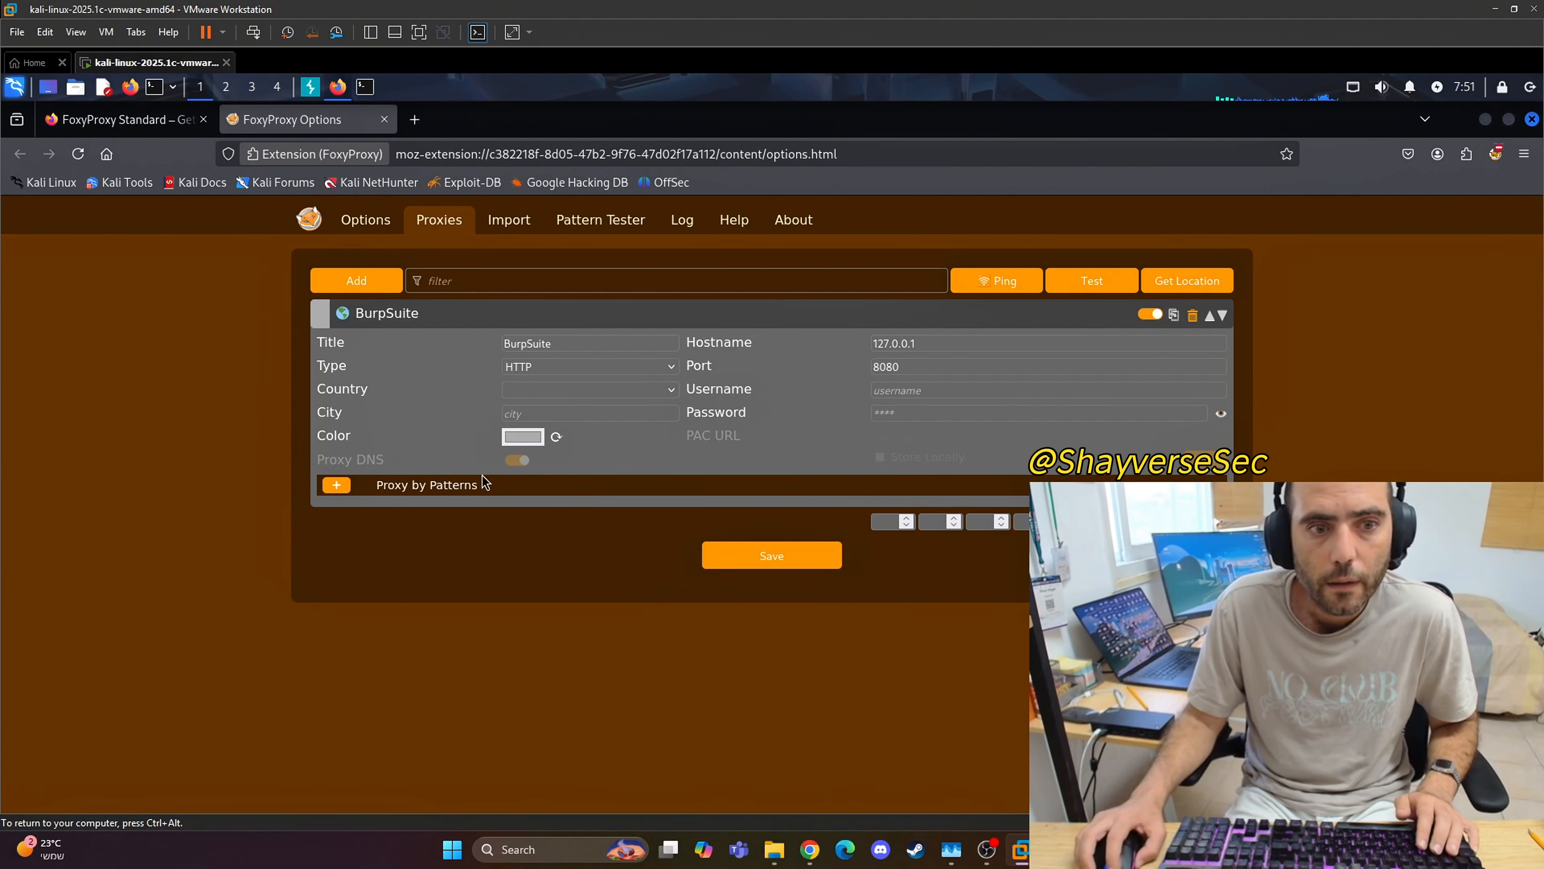
{"action": "left_click", "coordinate": [513, 437]}
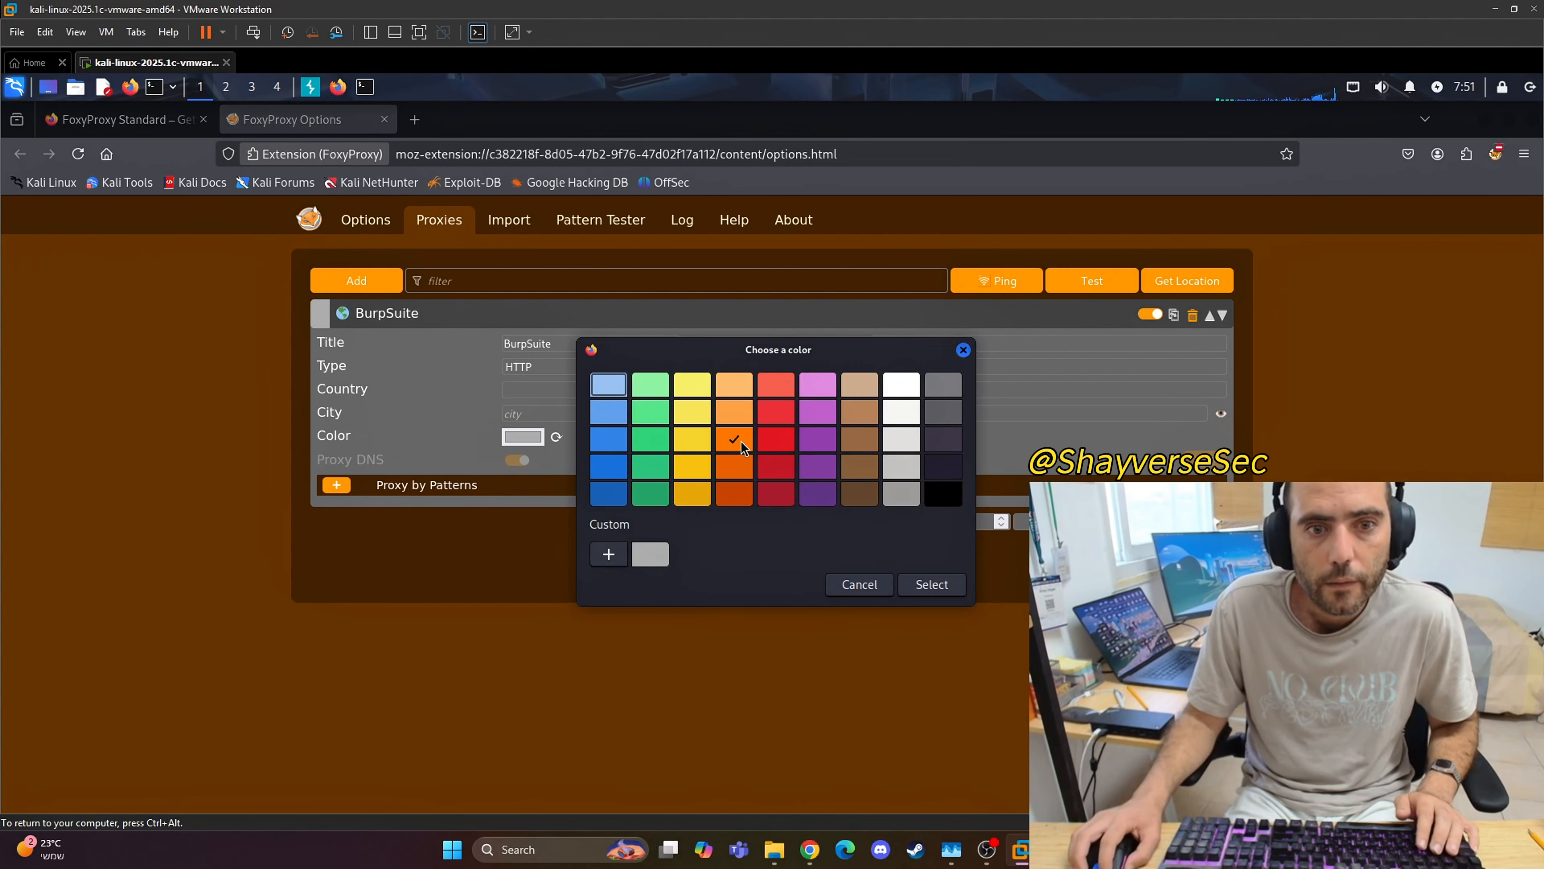
{"action": "left_click", "coordinate": [928, 584]}
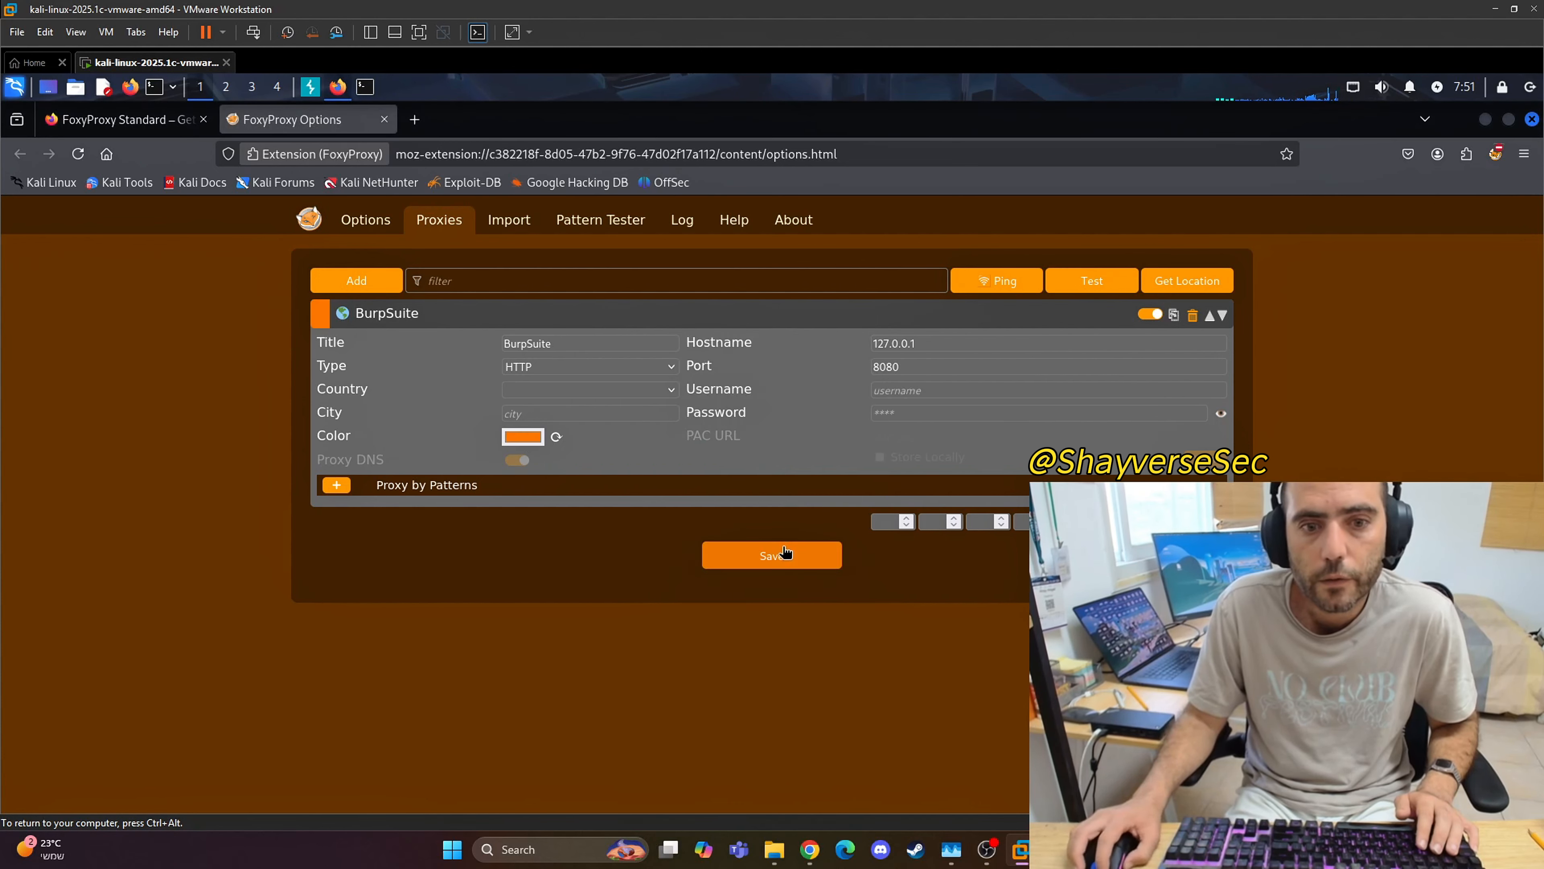
{"action": "left_click", "coordinate": [772, 555]}
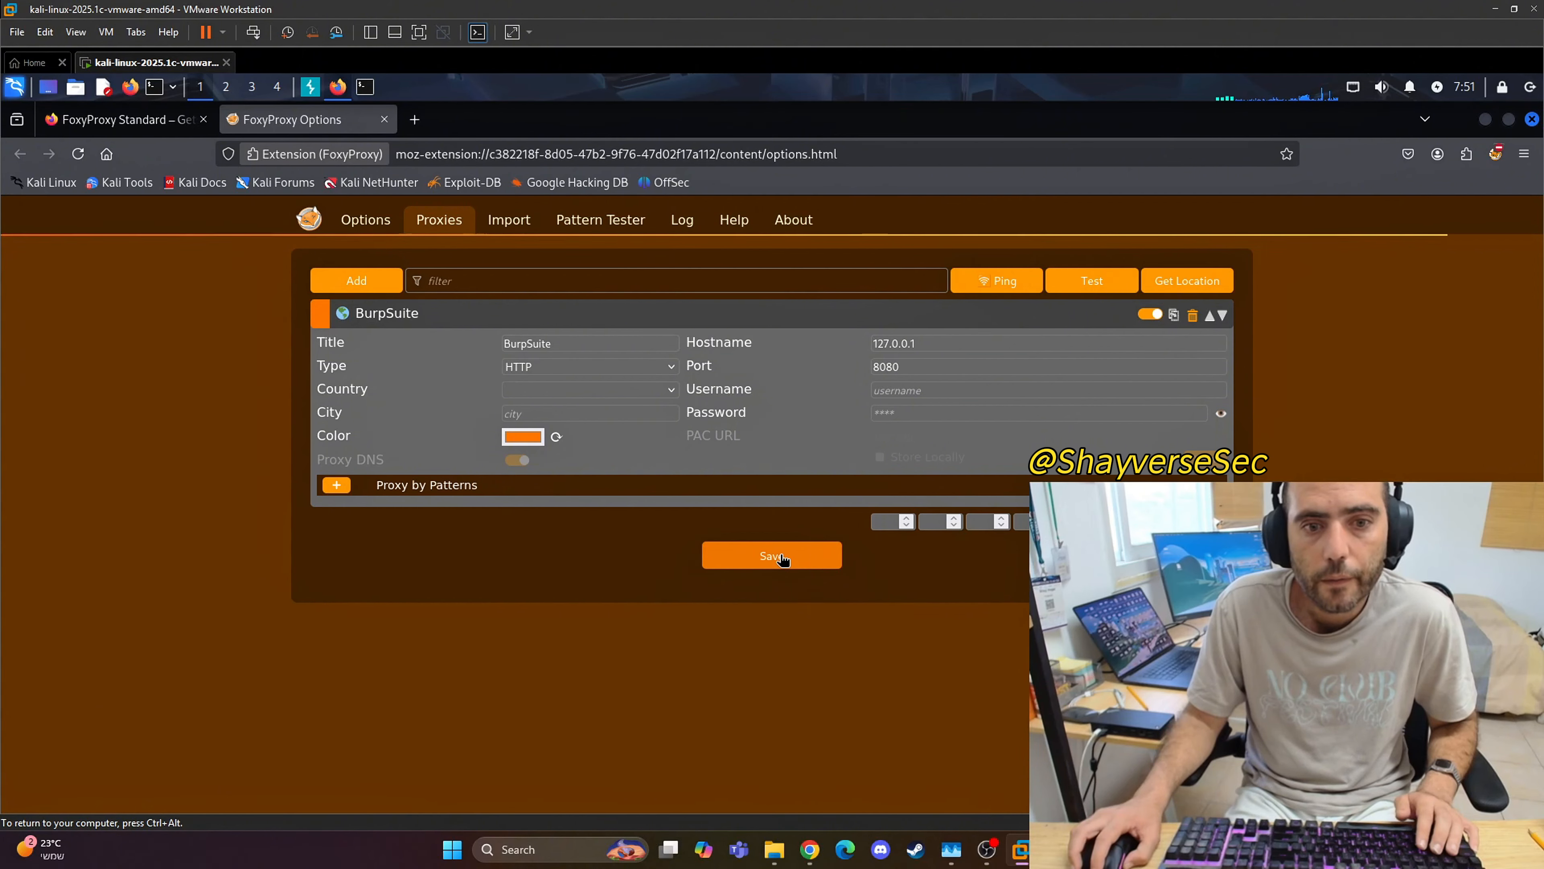
Step: Relaunch Firefox and select BurpSuite as the active proxy in FoxyProxy
{"action": "left_click", "coordinate": [116, 120]}
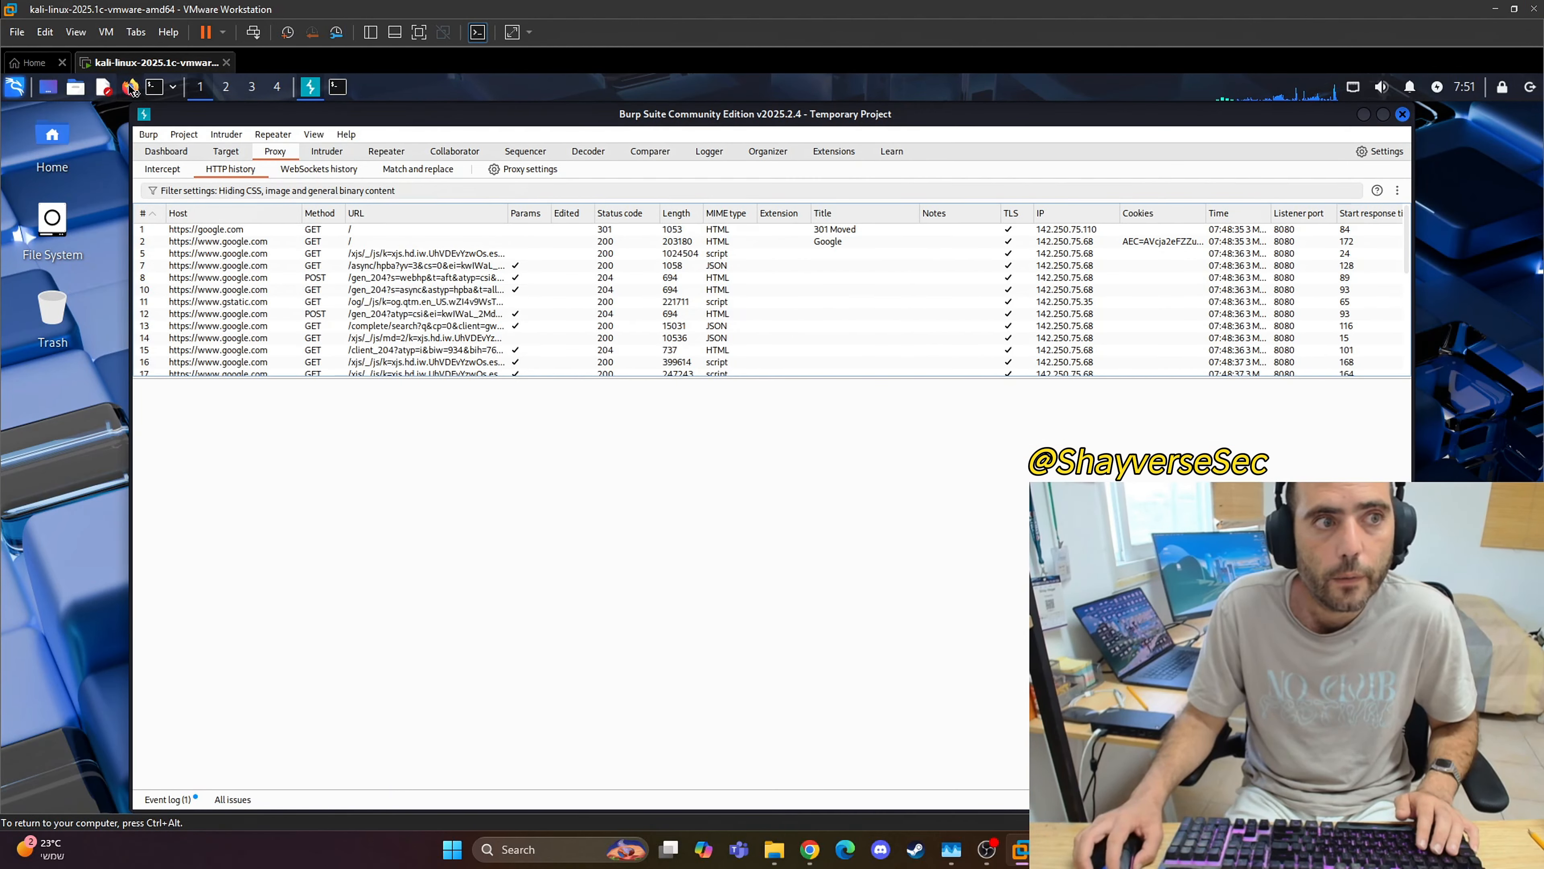
{"action": "left_click", "coordinate": [130, 87]}
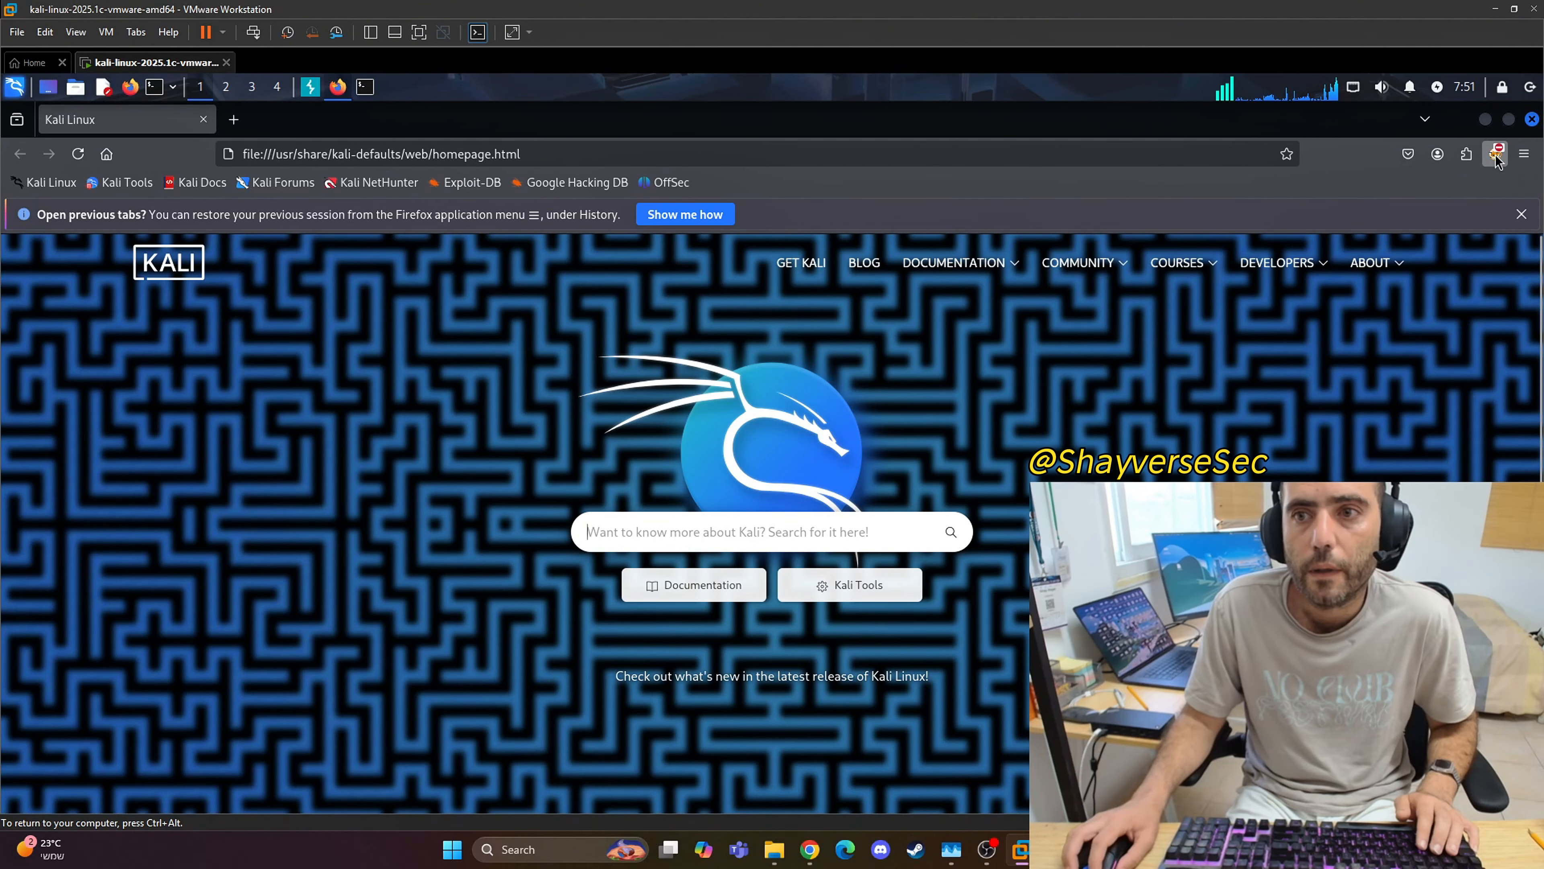
{"action": "left_click", "coordinate": [1496, 153]}
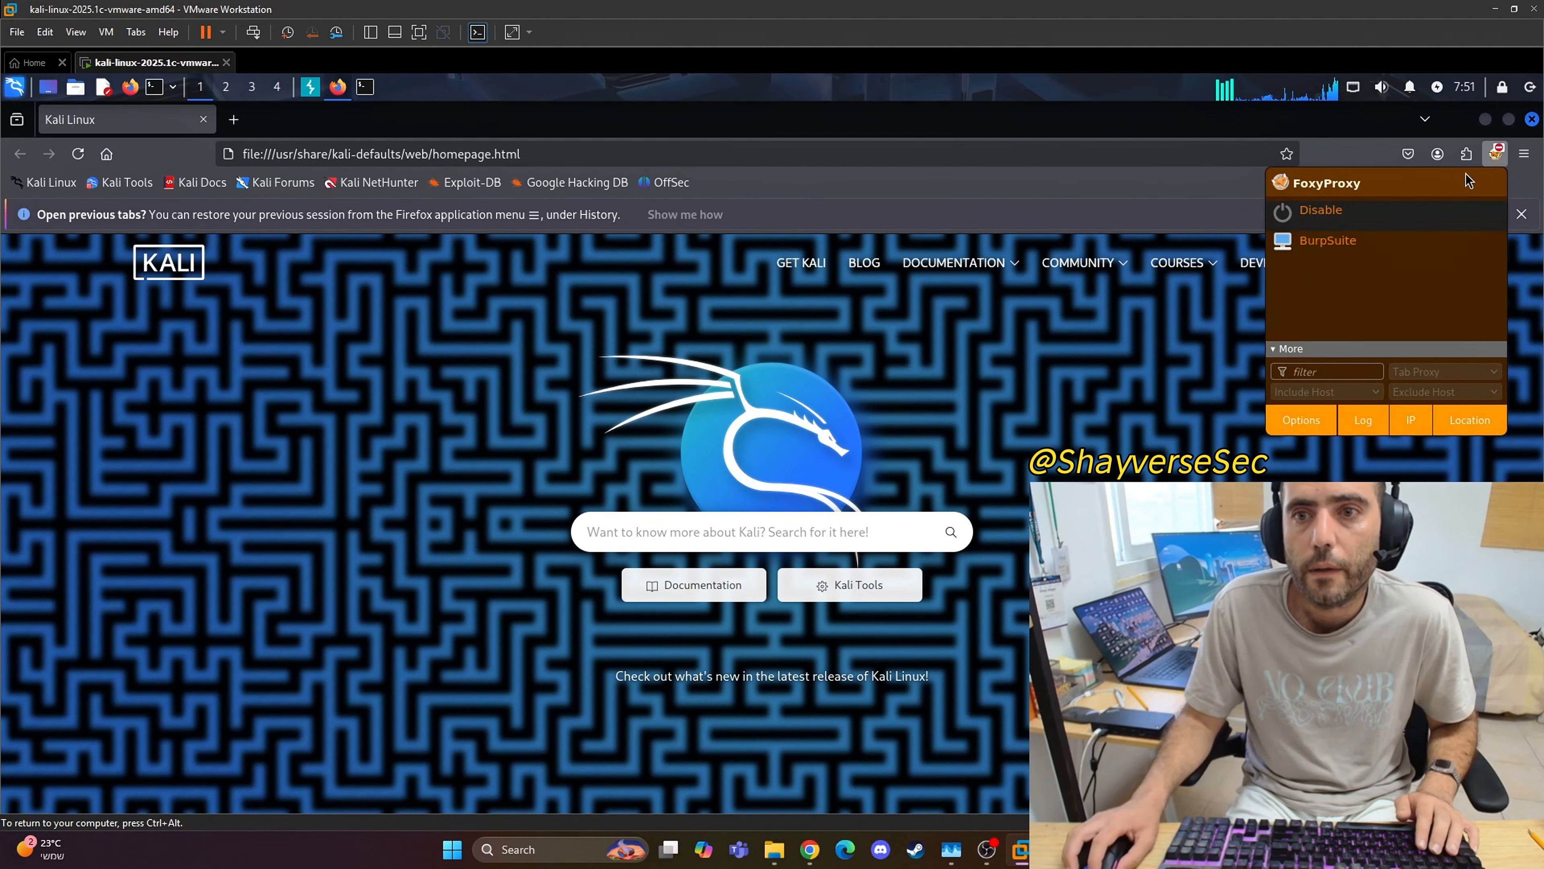
{"action": "left_click", "coordinate": [1356, 249]}
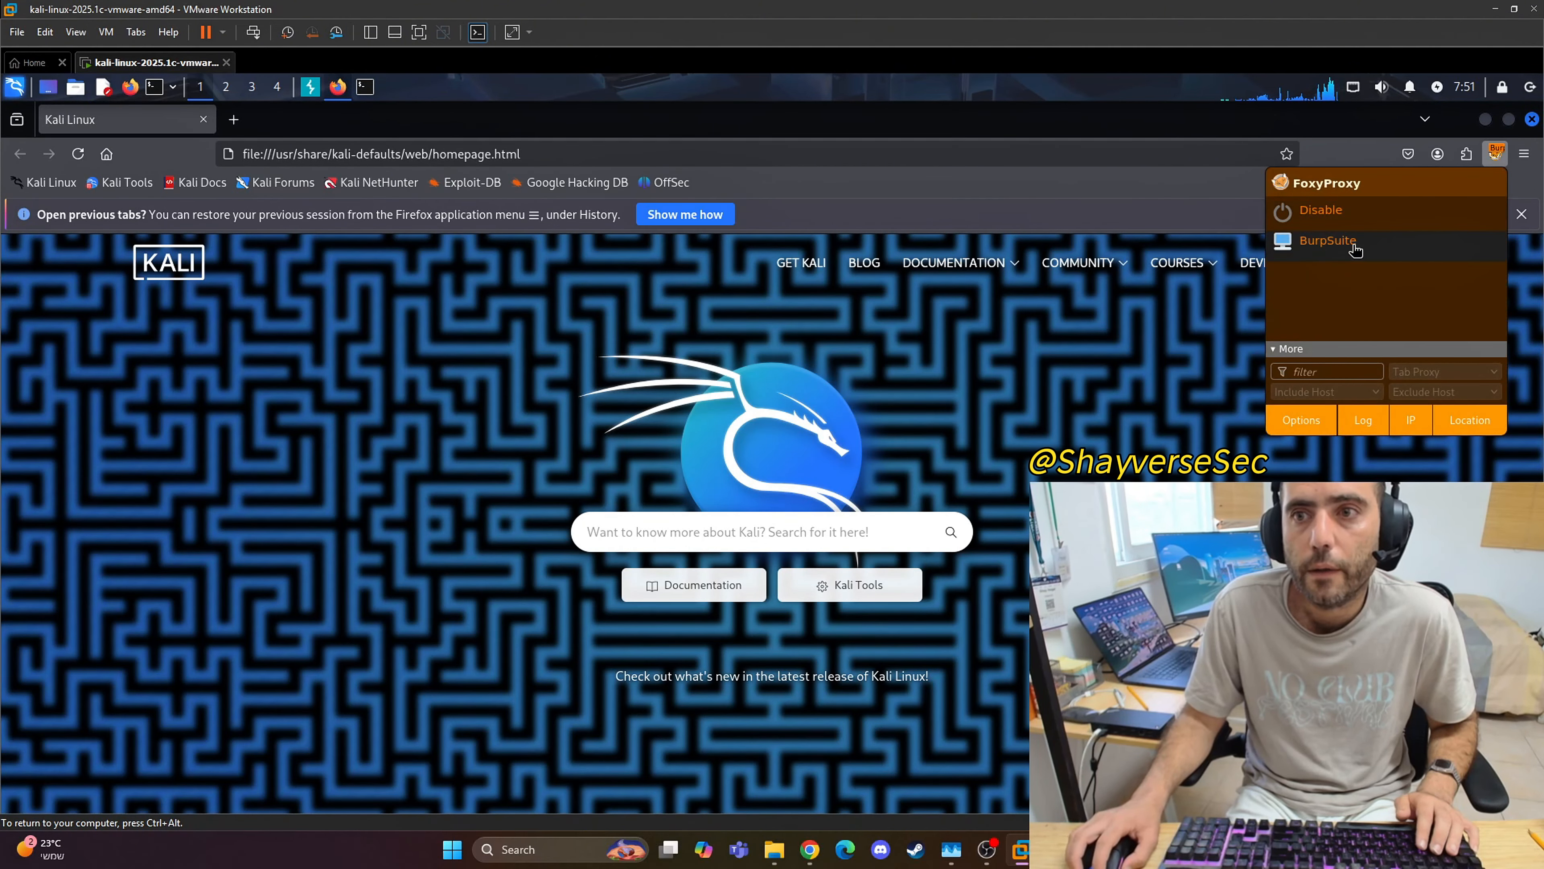
Step: View Burp Suite's HTTP history, return to Firefox, and reselect the BurpSuite proxy in FoxyProxy
{"action": "left_click", "coordinate": [306, 96]}
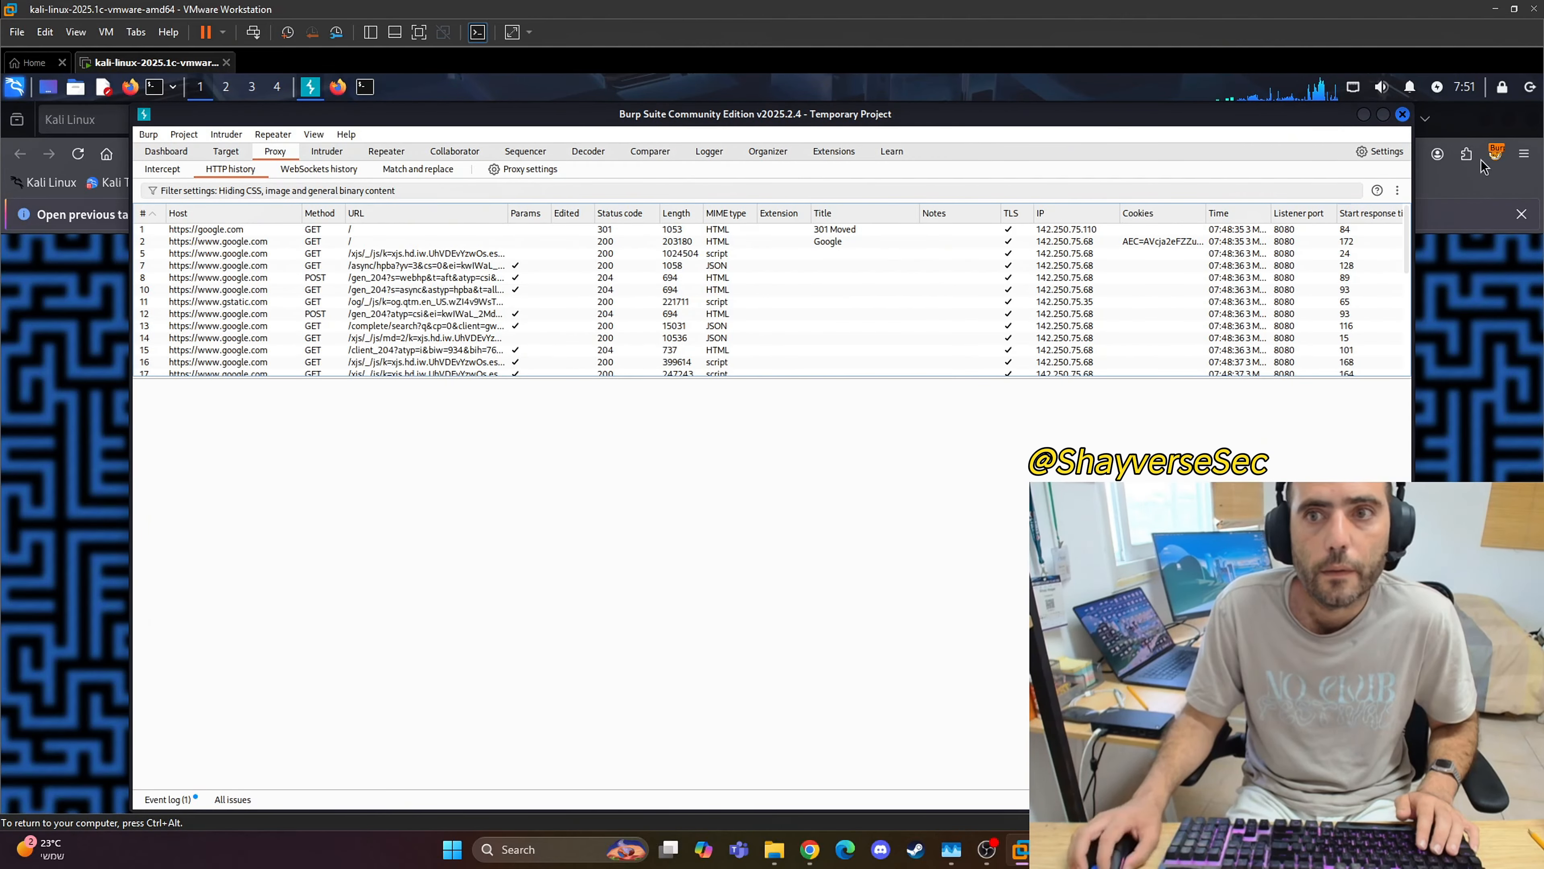
{"action": "left_click", "coordinate": [1362, 115]}
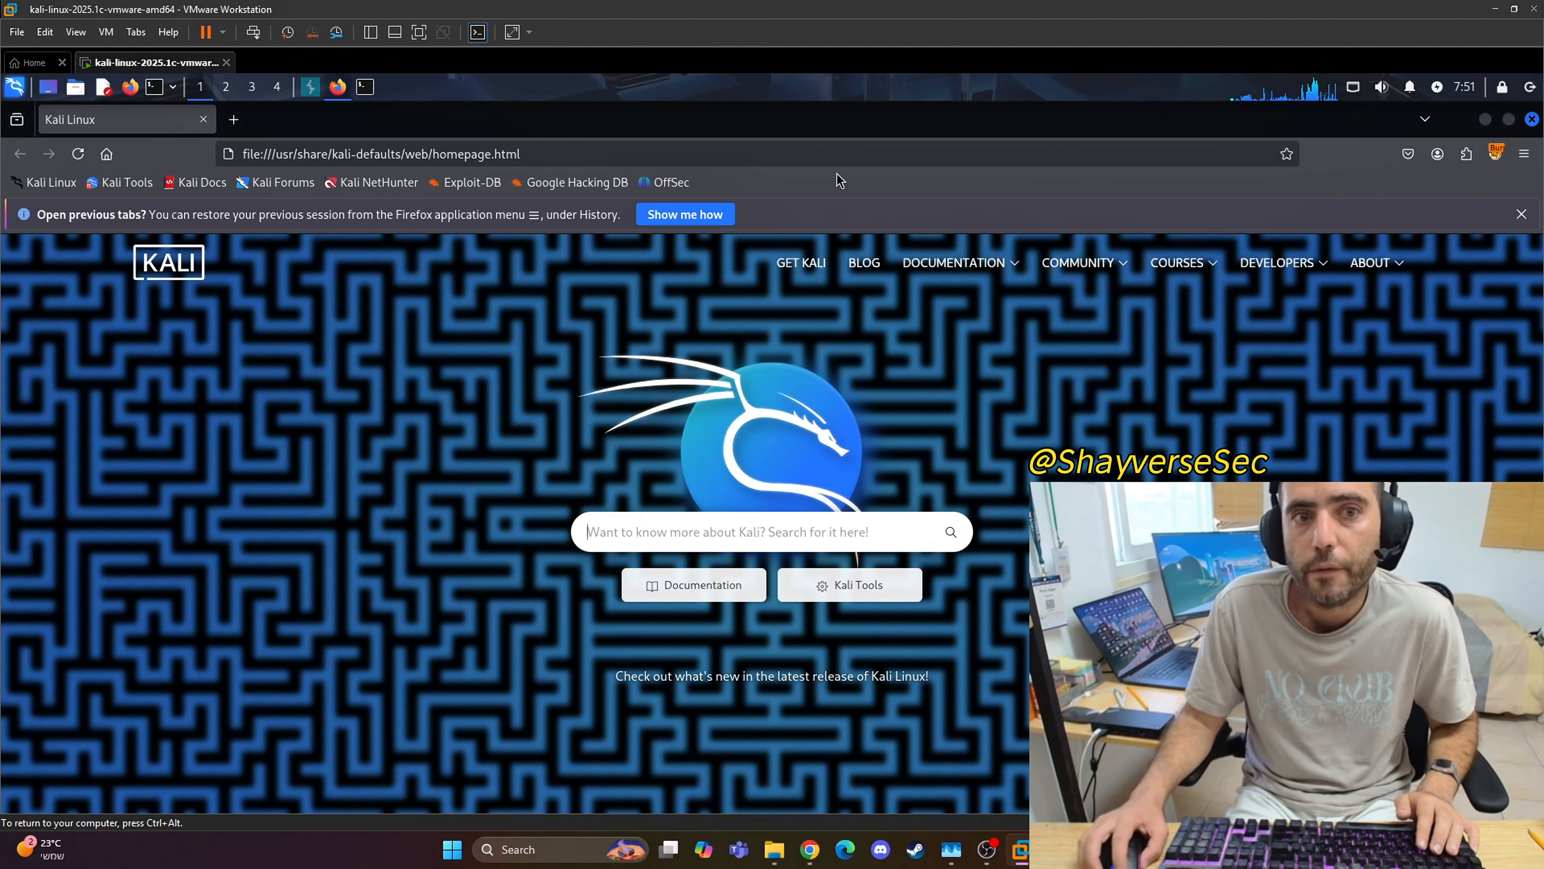
{"action": "left_click", "coordinate": [759, 153]}
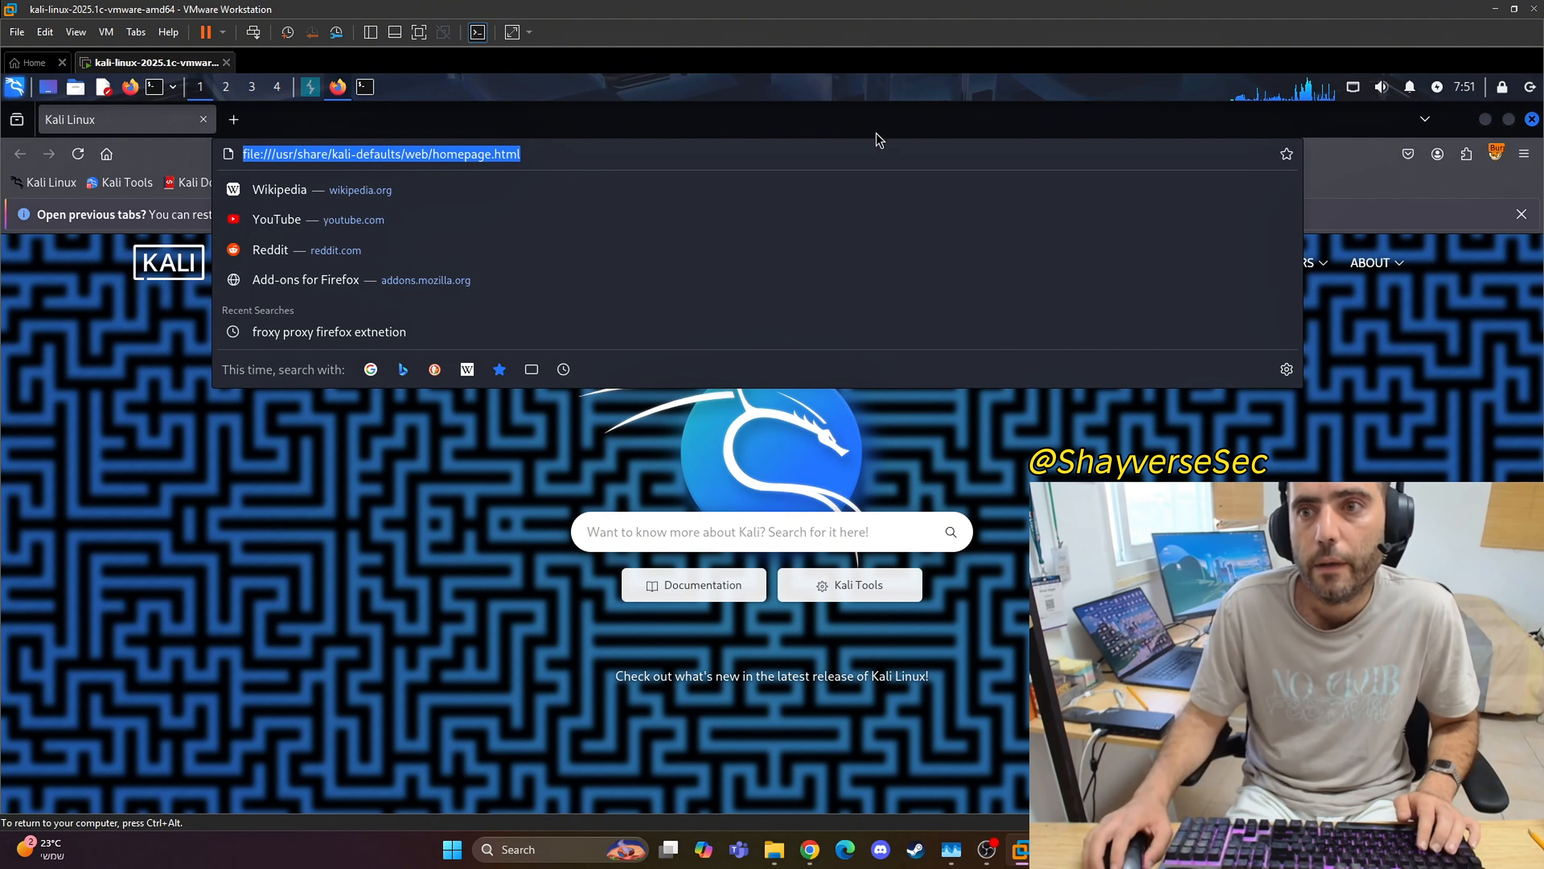
{"action": "left_click", "coordinate": [1499, 157]}
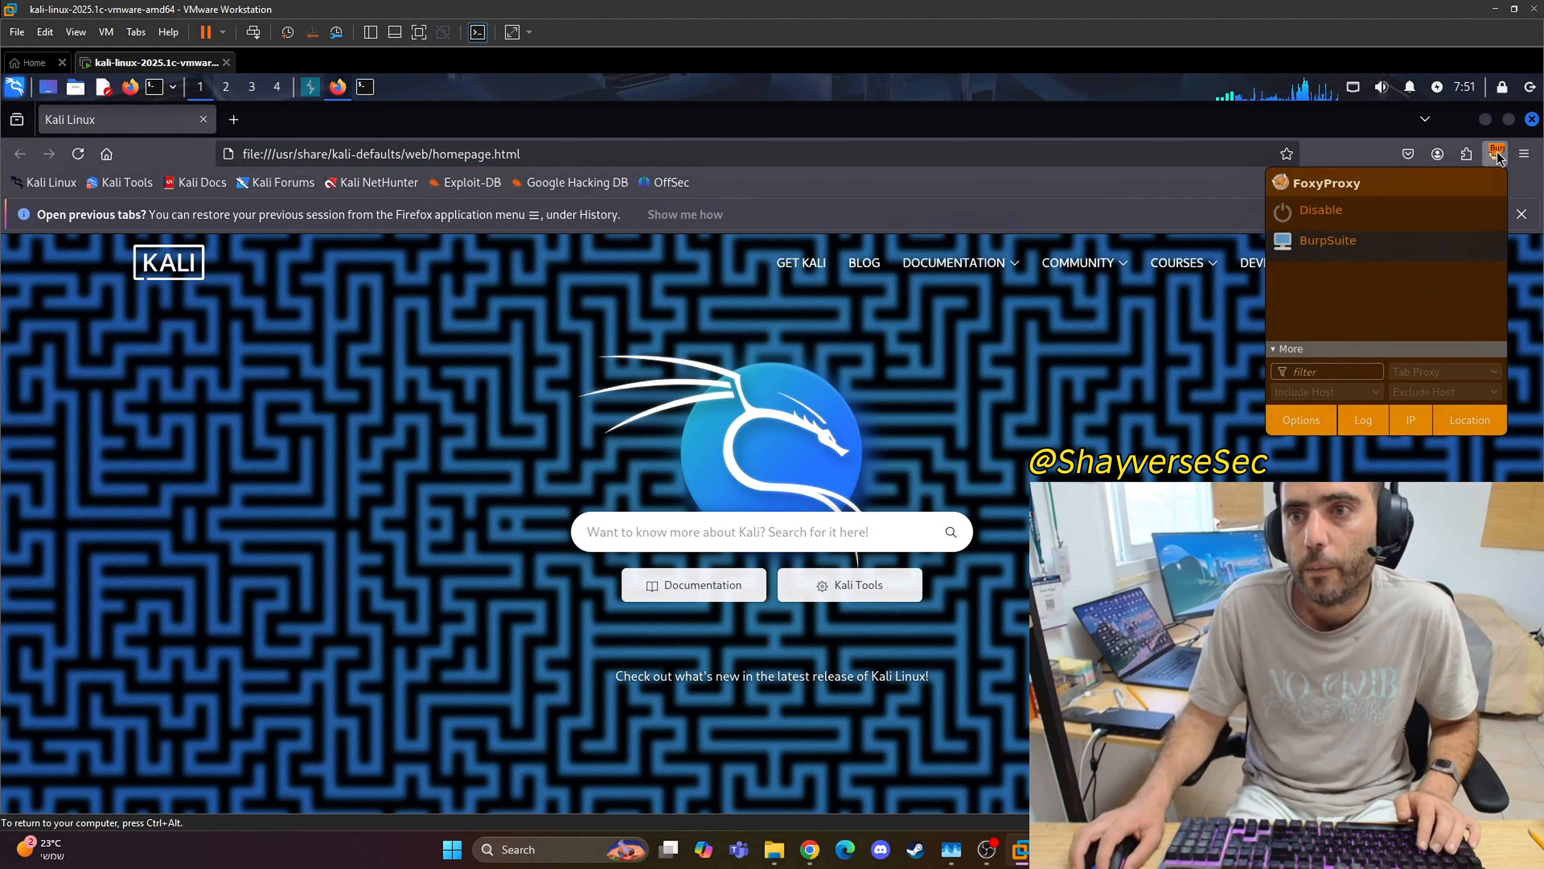
{"action": "left_click", "coordinate": [1337, 243]}
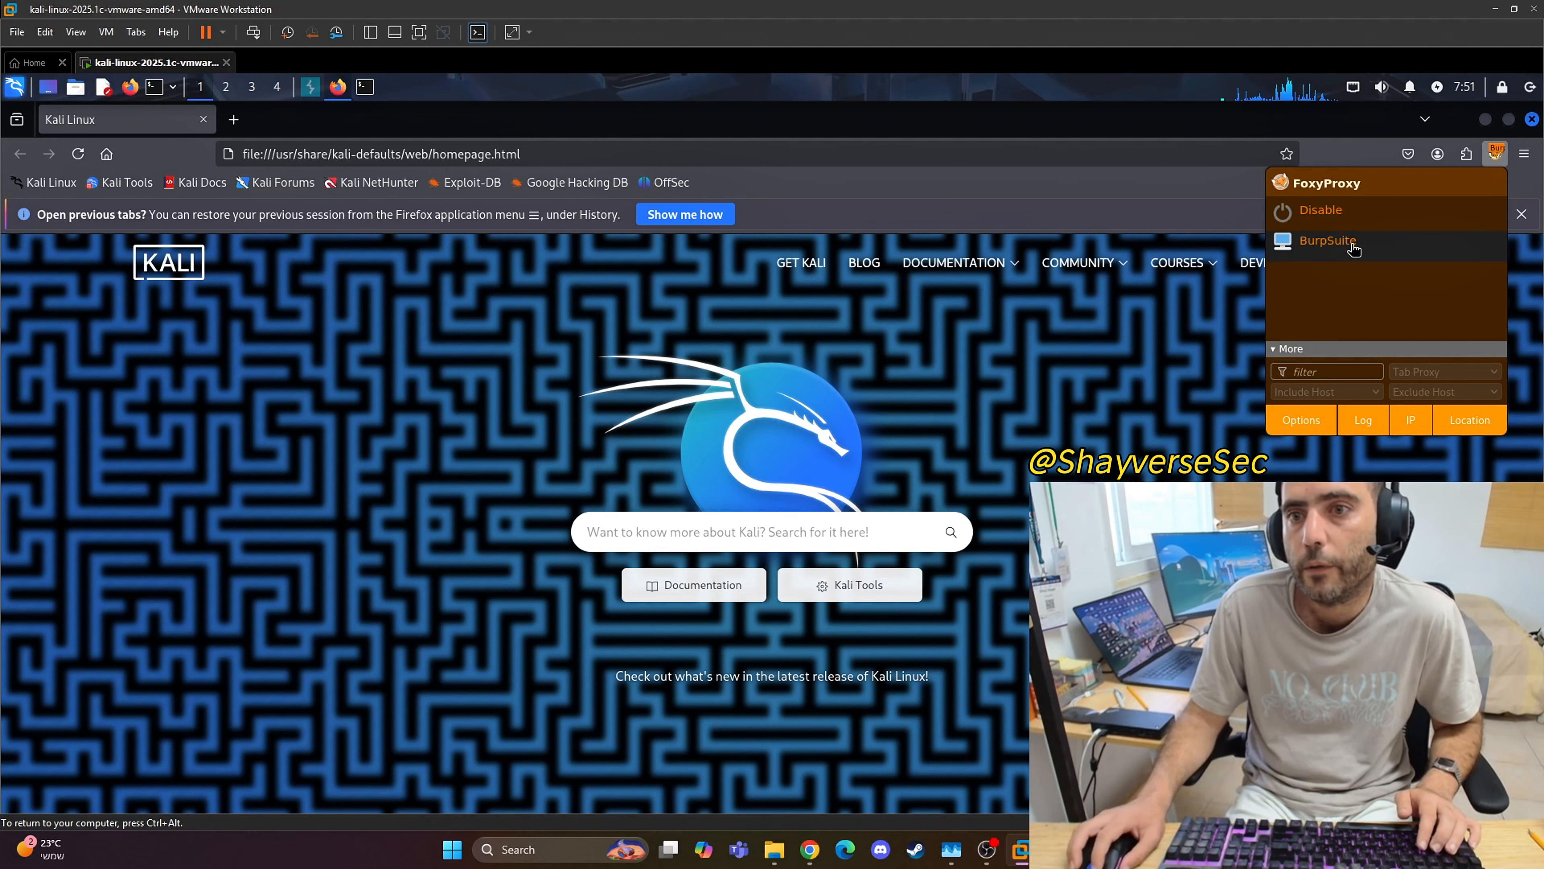
Step: Check the proxy listener's interface in Burp Suite's proxy settings, close them, and return to Firefox
{"action": "left_click", "coordinate": [310, 86]}
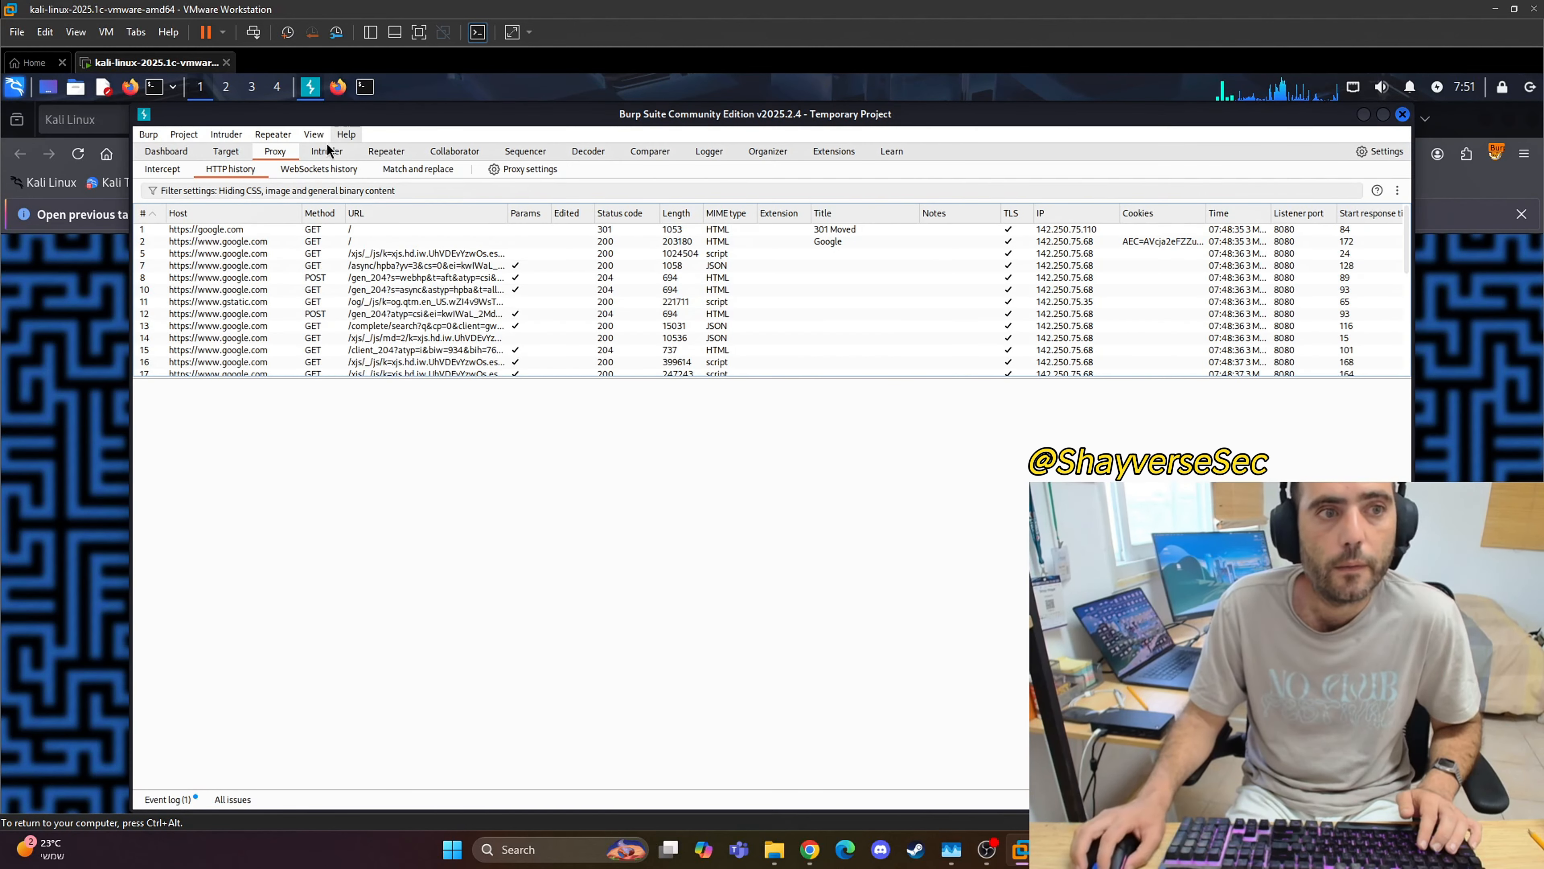
{"action": "left_click", "coordinate": [516, 169]}
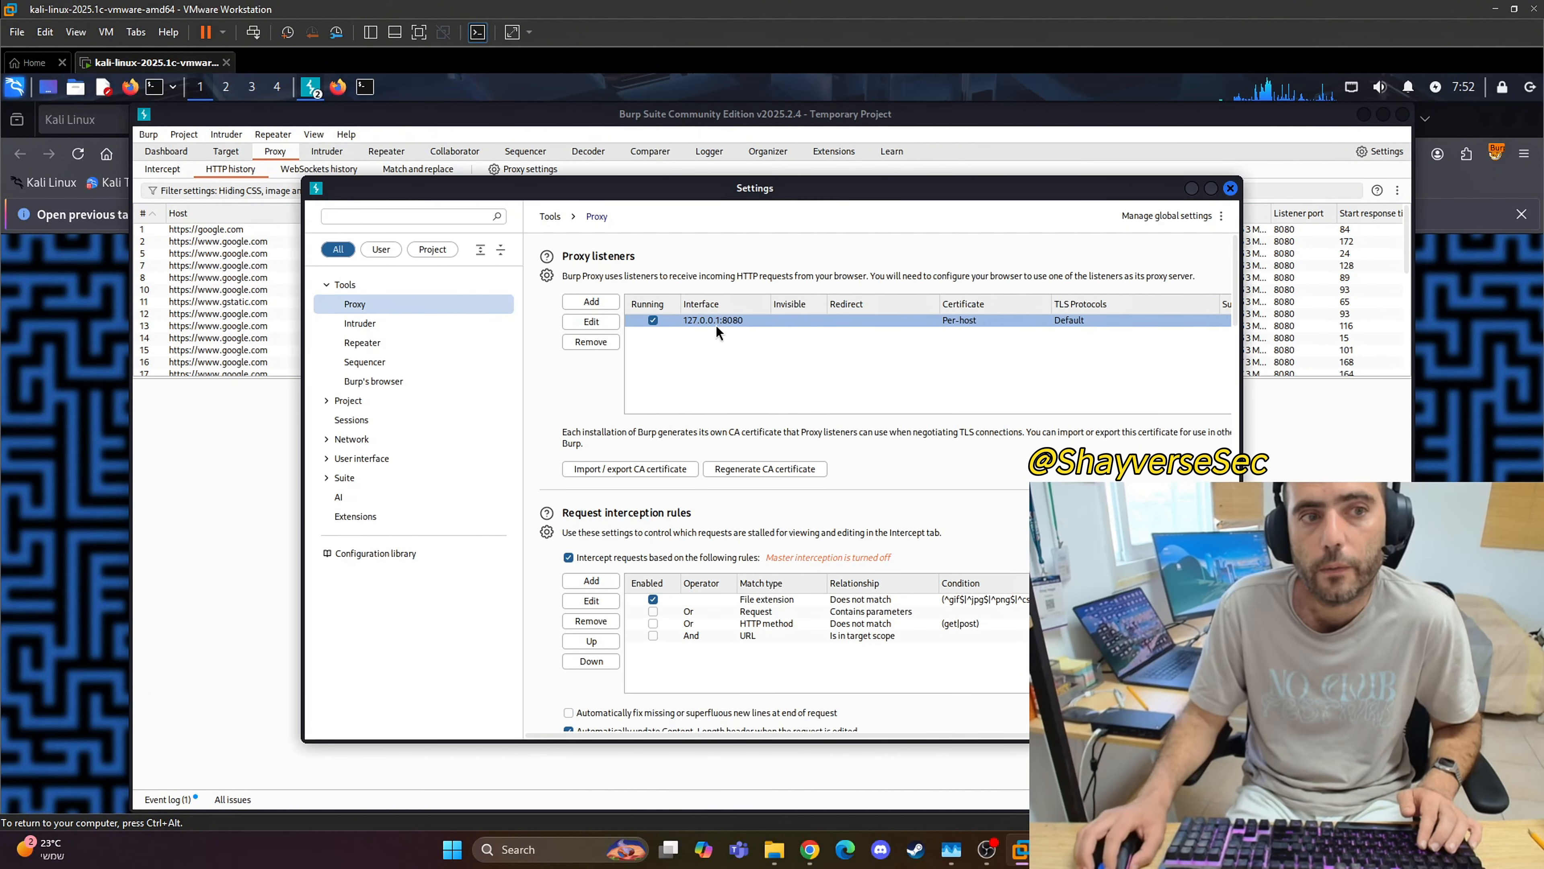
{"action": "left_click", "coordinate": [1231, 188]}
{"action": "left_click", "coordinate": [1364, 114]}
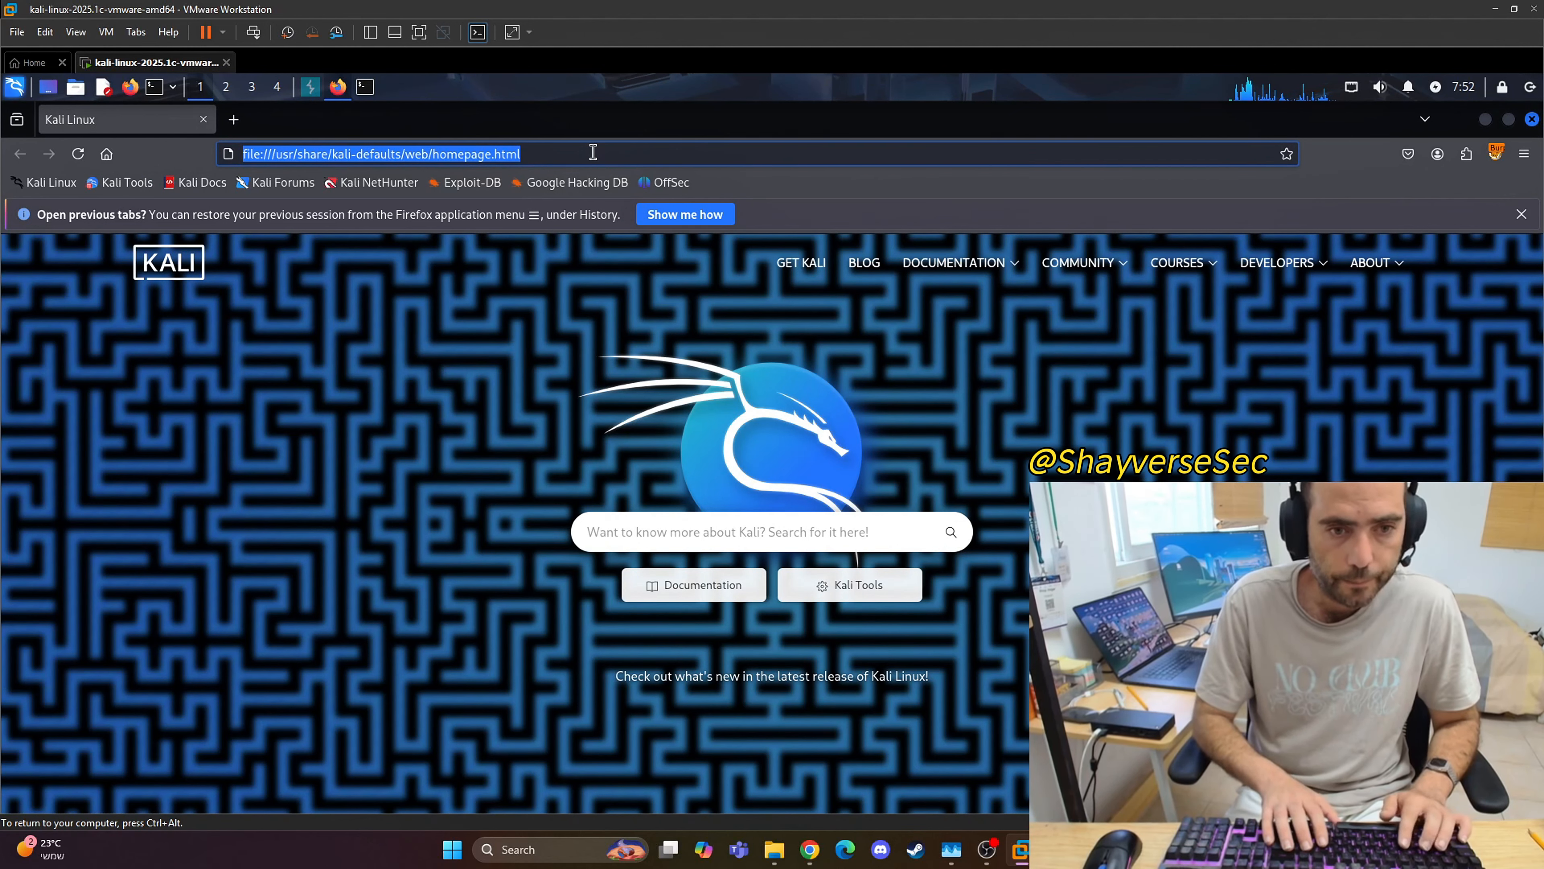
Step: Try to open kali.org in Firefox through the BurpSuite proxy
{"action": "type", "text": "kali.org"}
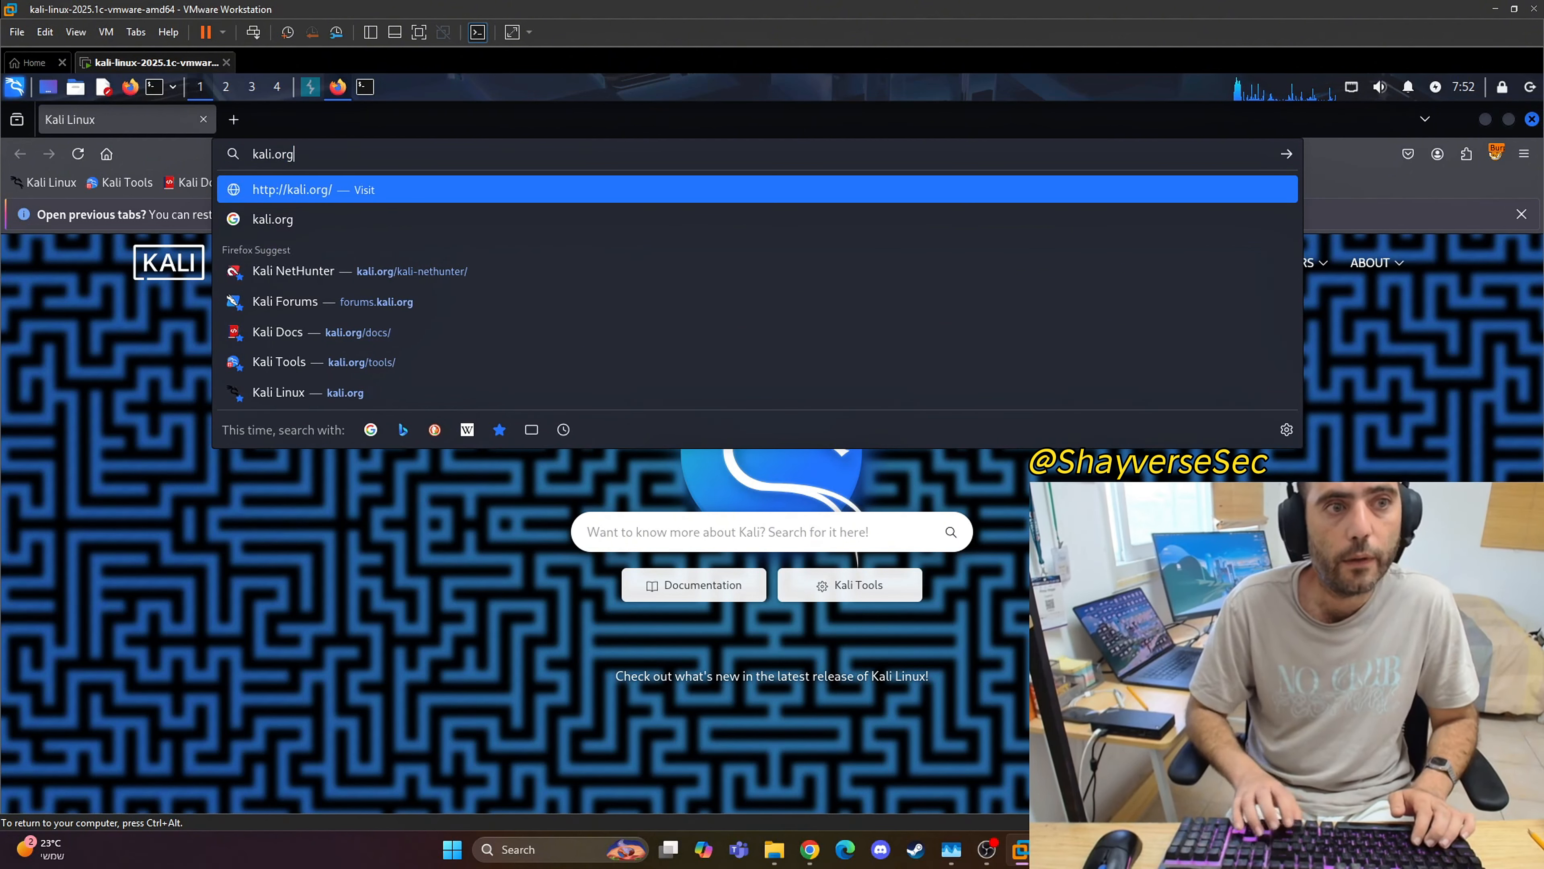
{"action": "key", "text": "Return"}
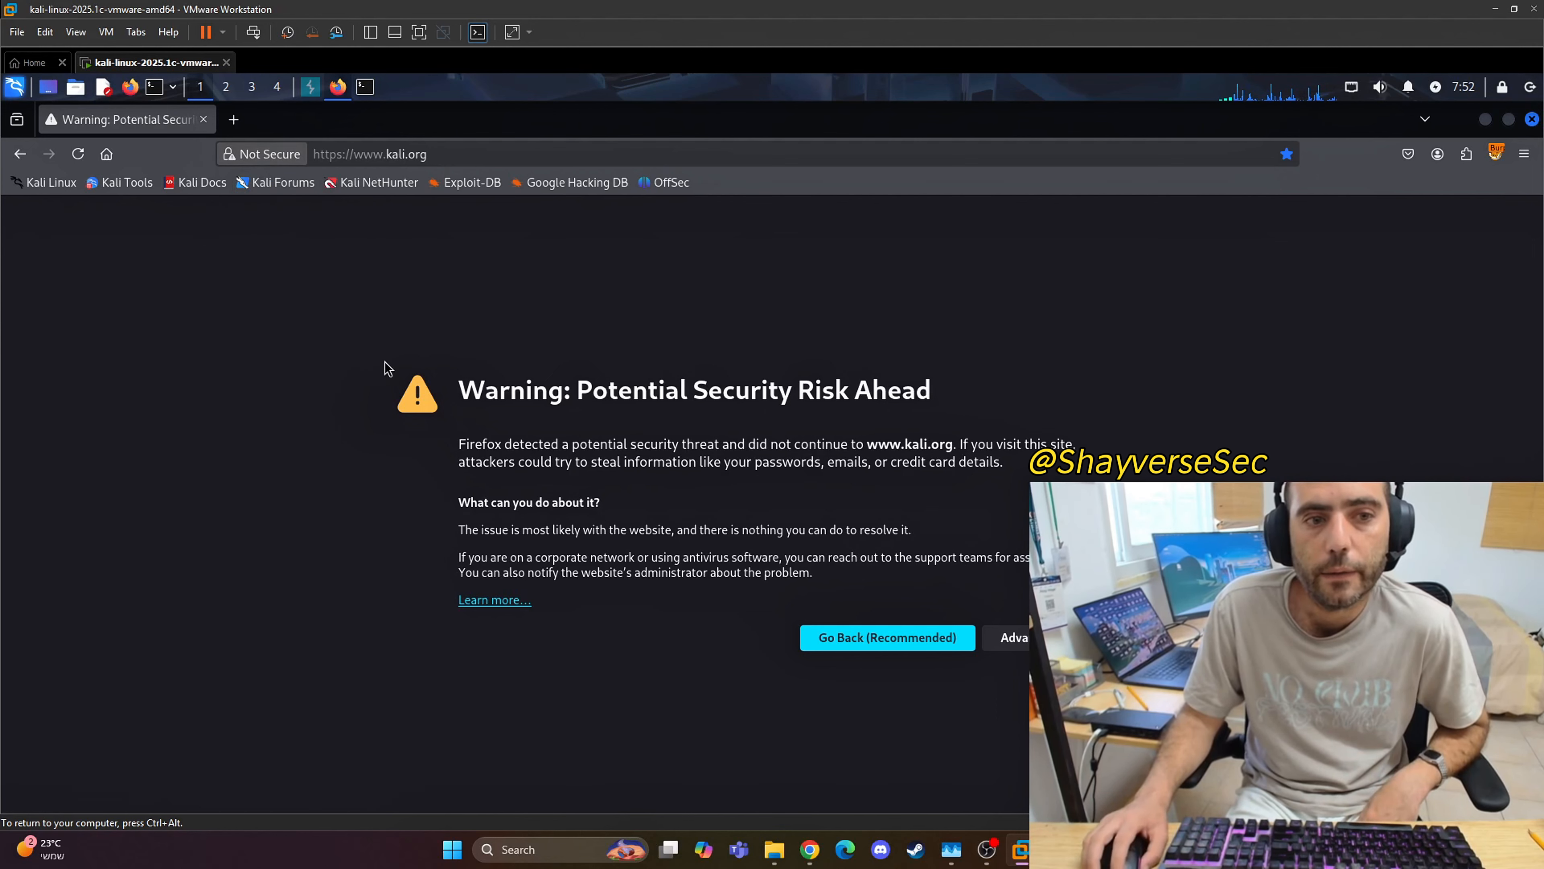
{"action": "key", "text": "ctrl+t"}
{"action": "left_click", "coordinate": [1497, 153]}
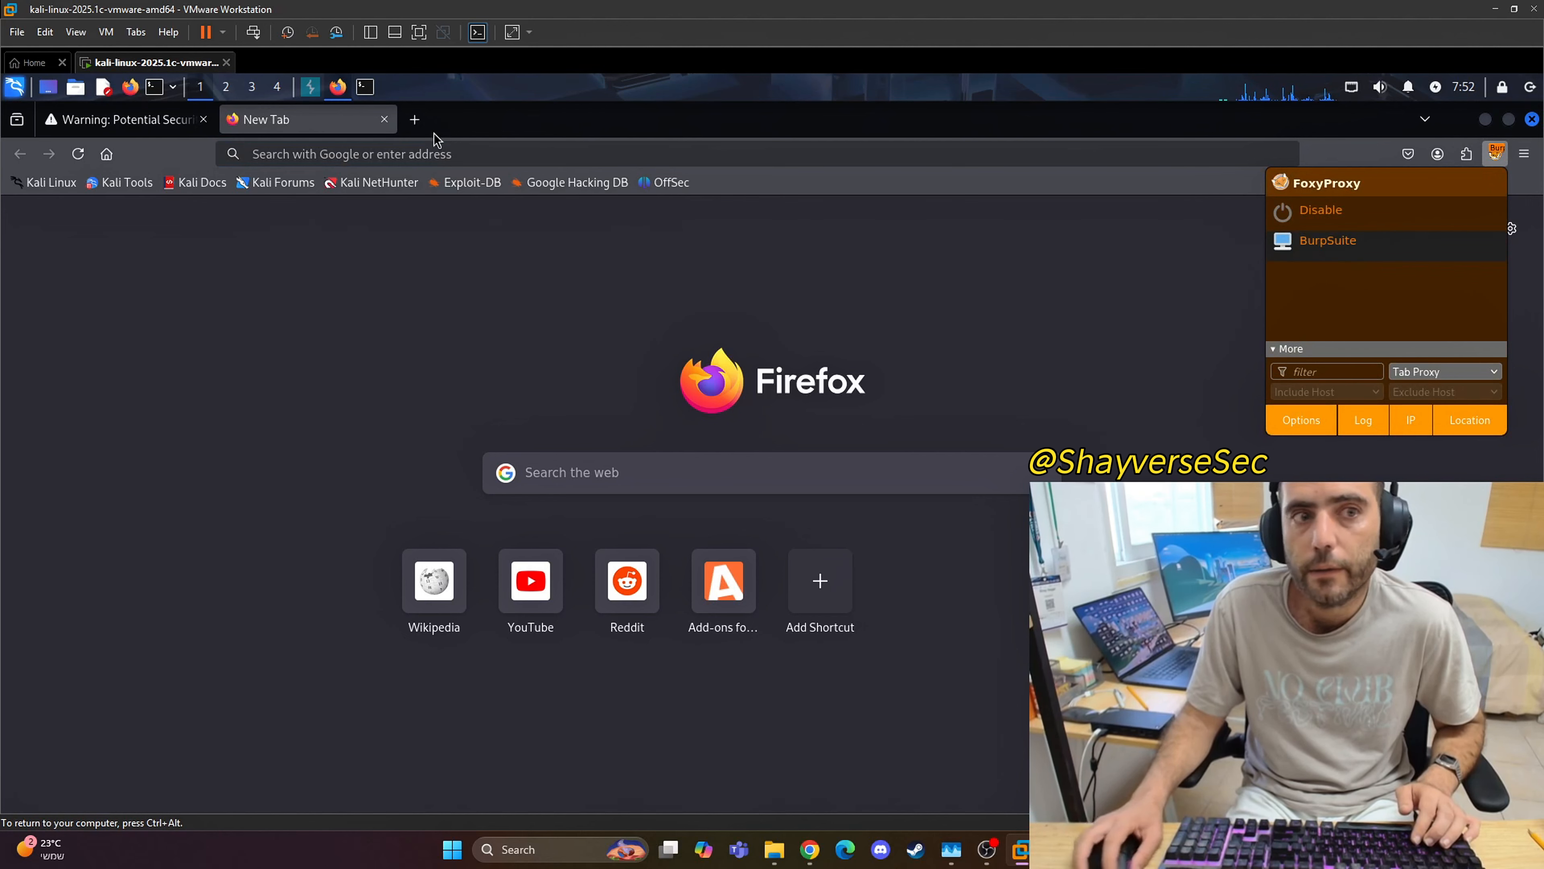
{"action": "left_click", "coordinate": [397, 154]}
{"action": "type", "text": "http"}
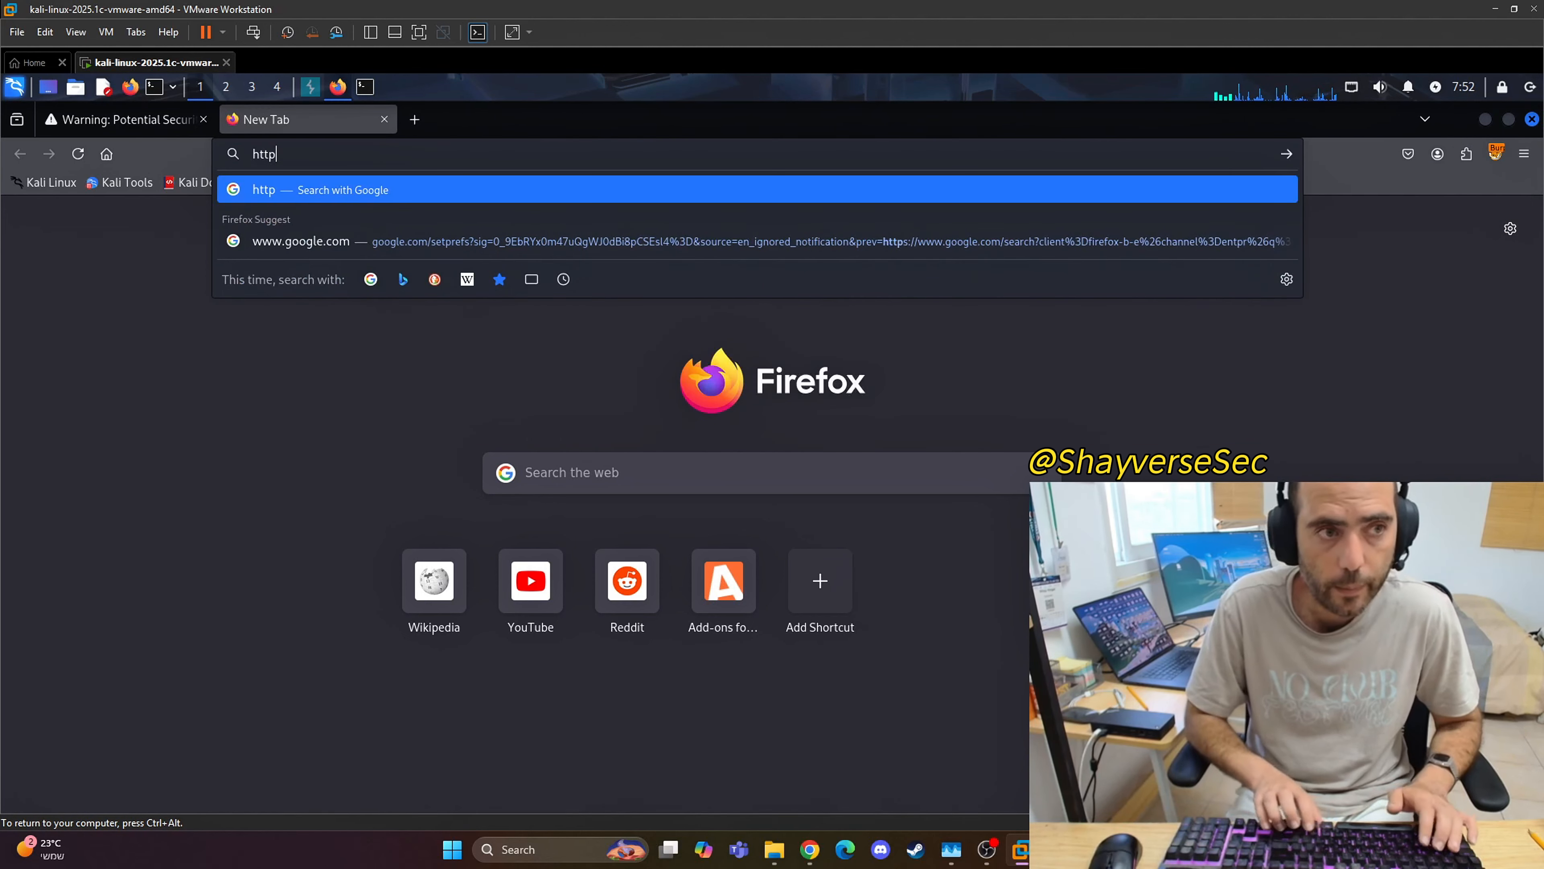
{"action": "type", "text": ":"}
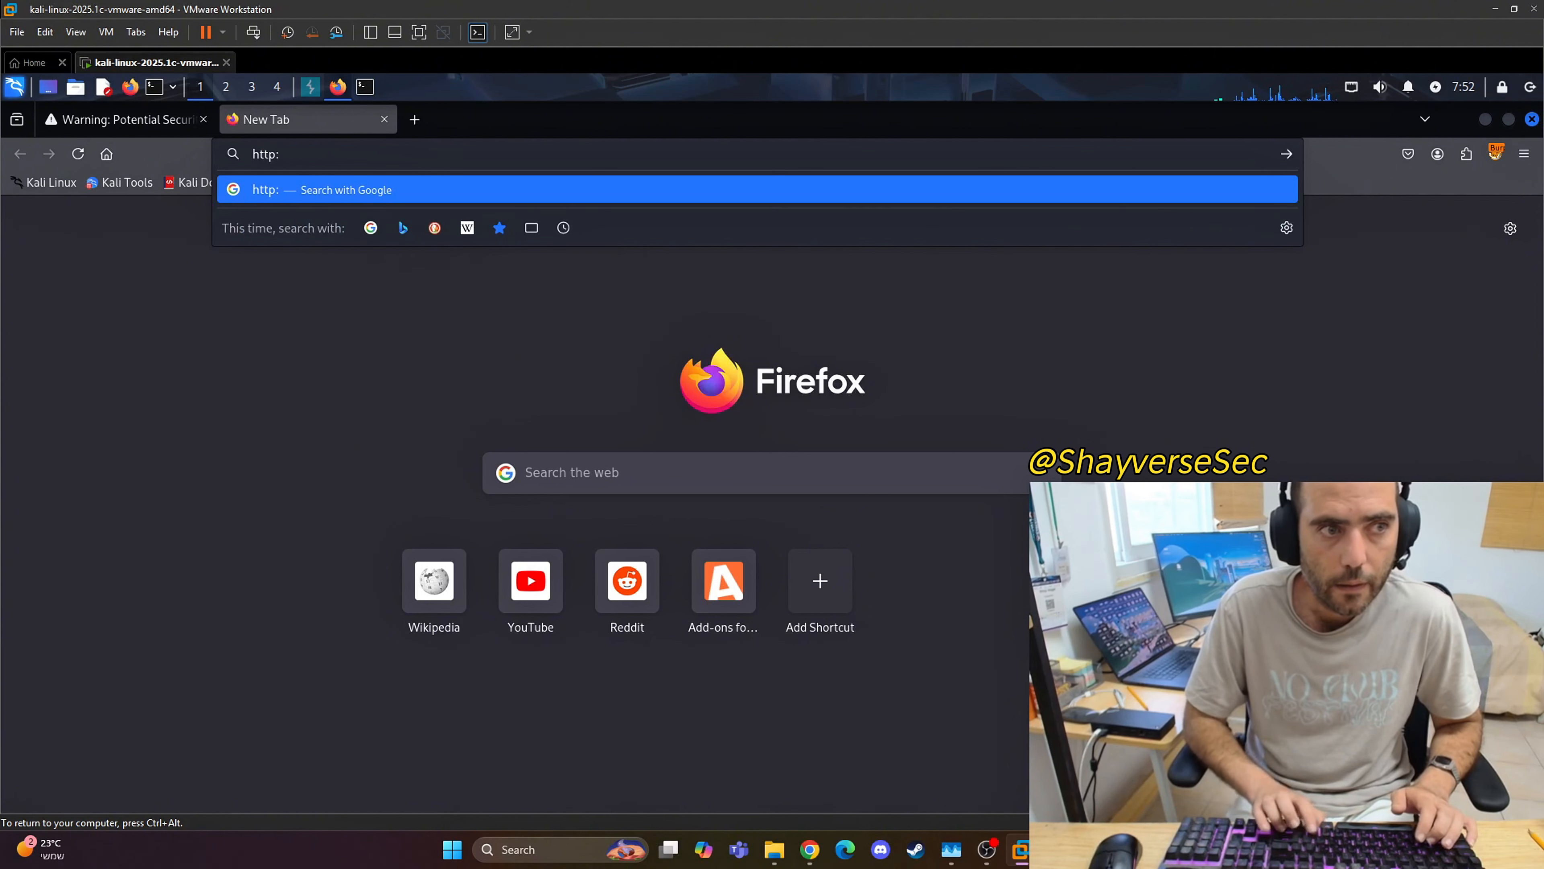
{"action": "type", "text": "//burp"}
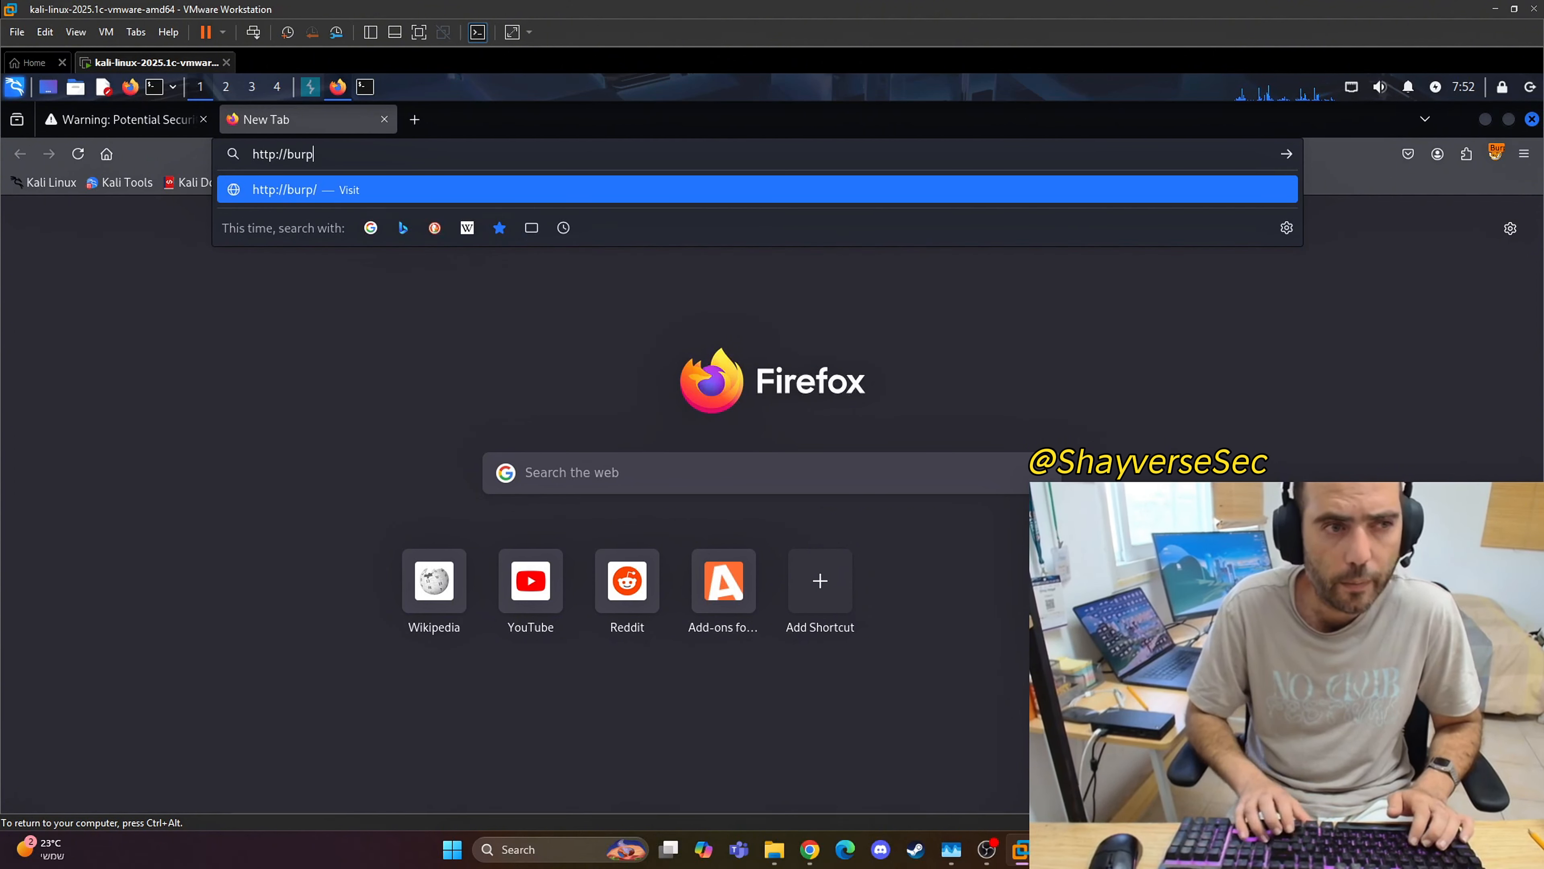
{"action": "key", "text": "Return"}
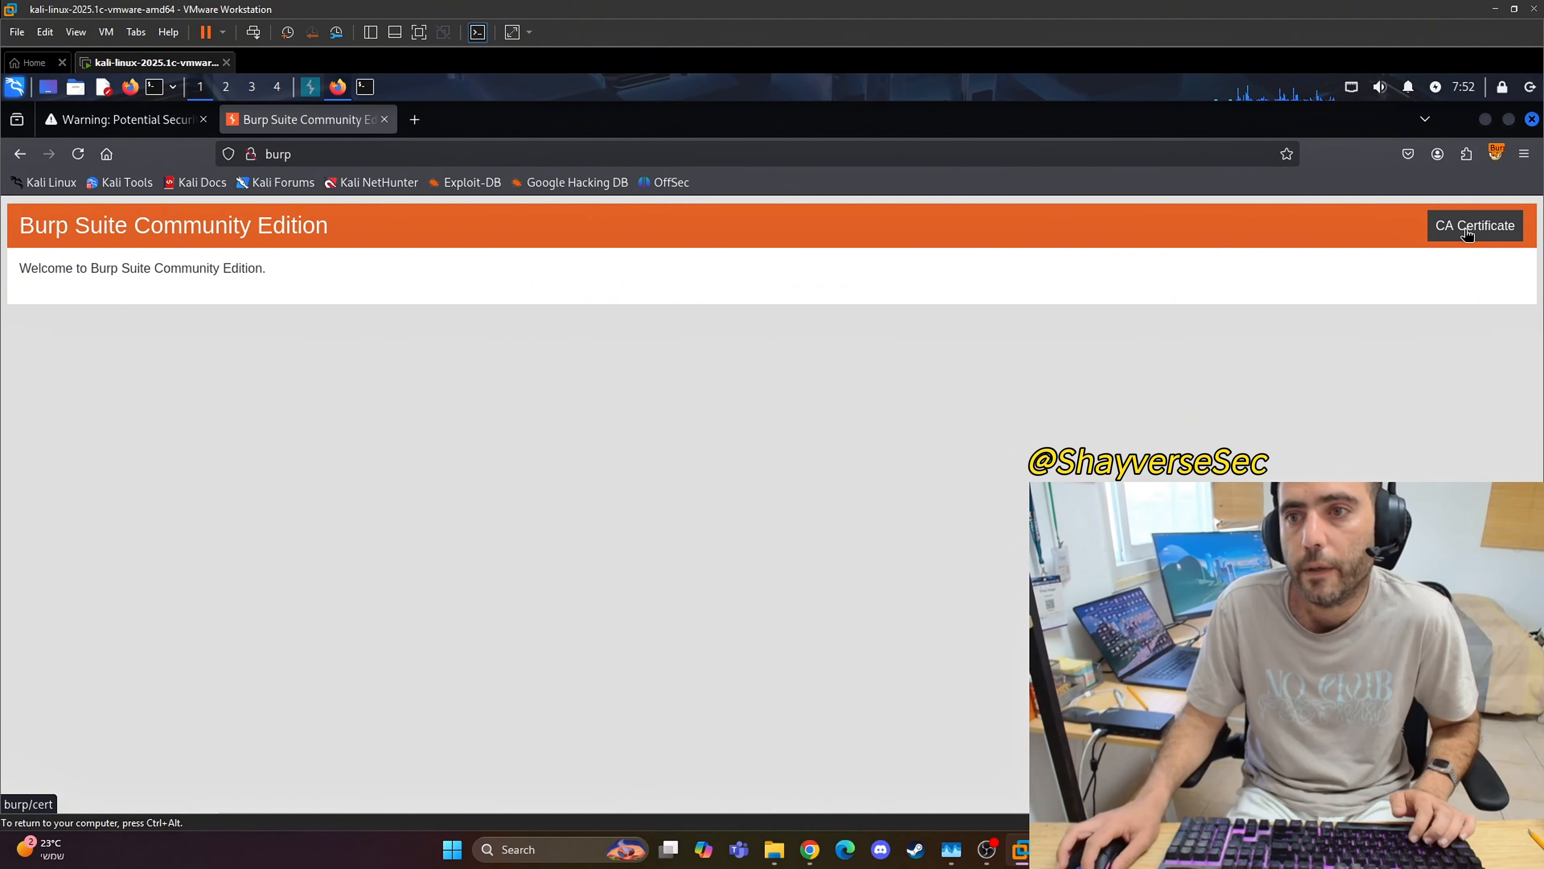
Step: Recheck the FoxyProxy selection and download Burp's CA certificate from the Burp Suite welcome page
{"action": "left_click", "coordinate": [1496, 152]}
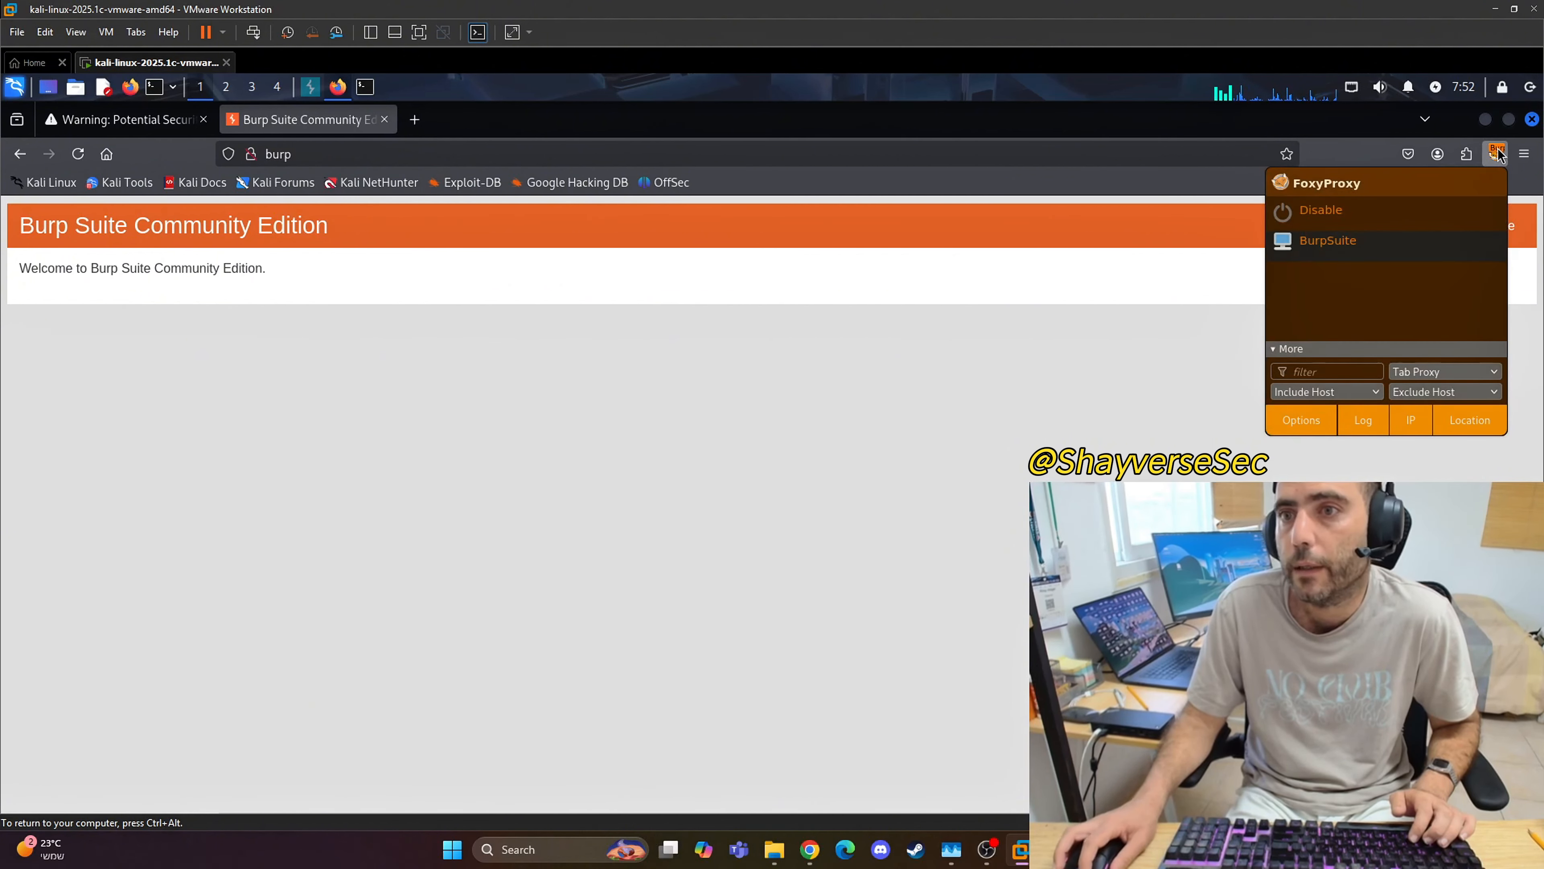
{"action": "left_click", "coordinate": [1175, 290]}
{"action": "left_click", "coordinate": [1475, 225]}
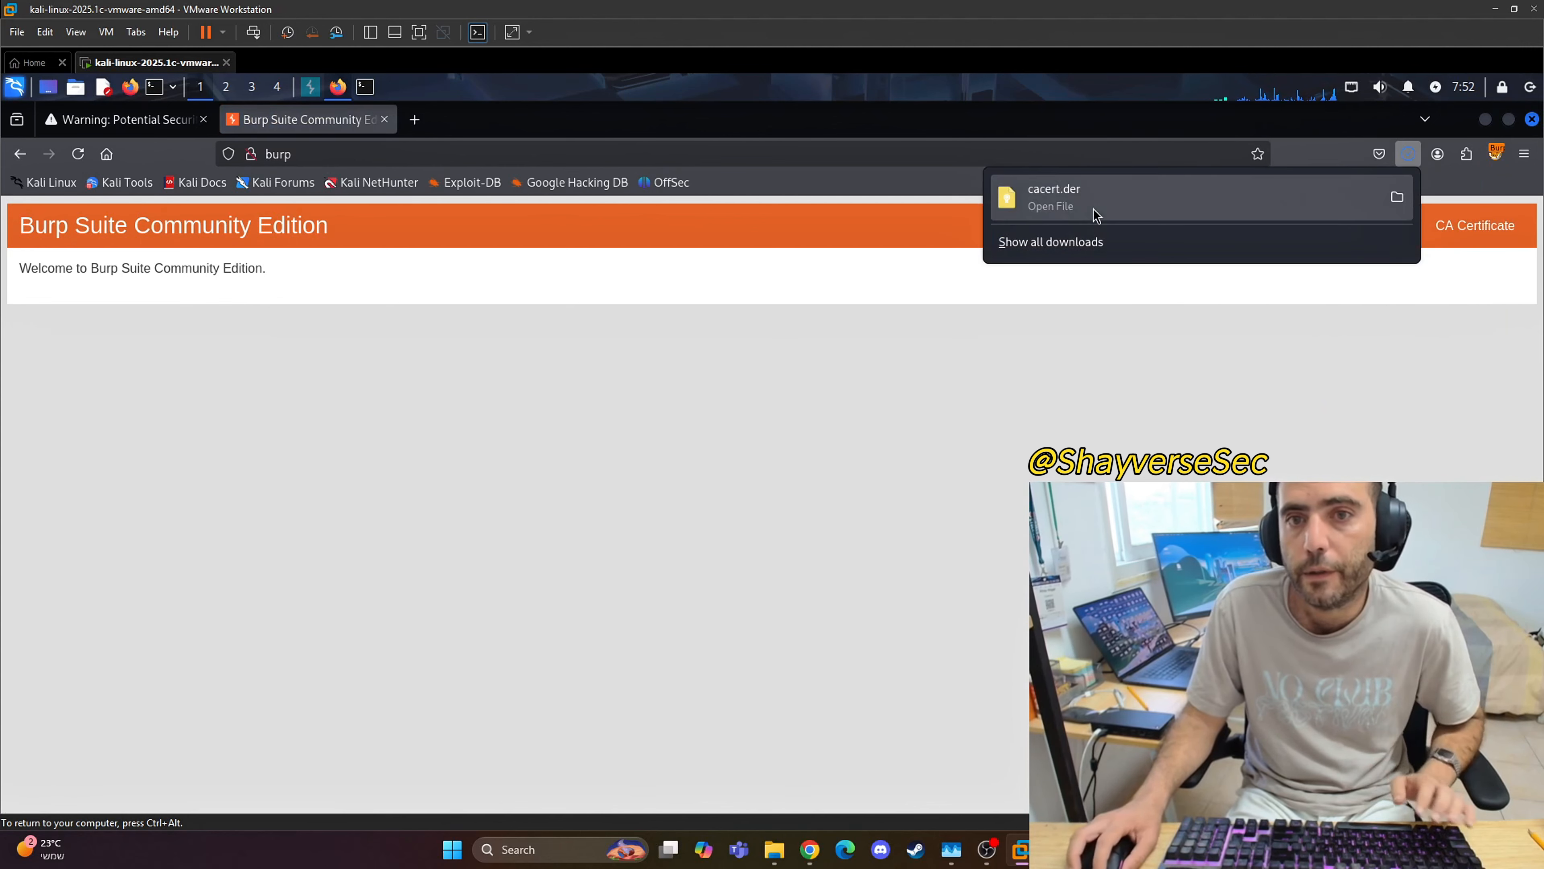
Step: Open Firefox's settings, search them for "cert", and open the Certificate Manager
{"action": "left_click", "coordinate": [1525, 154]}
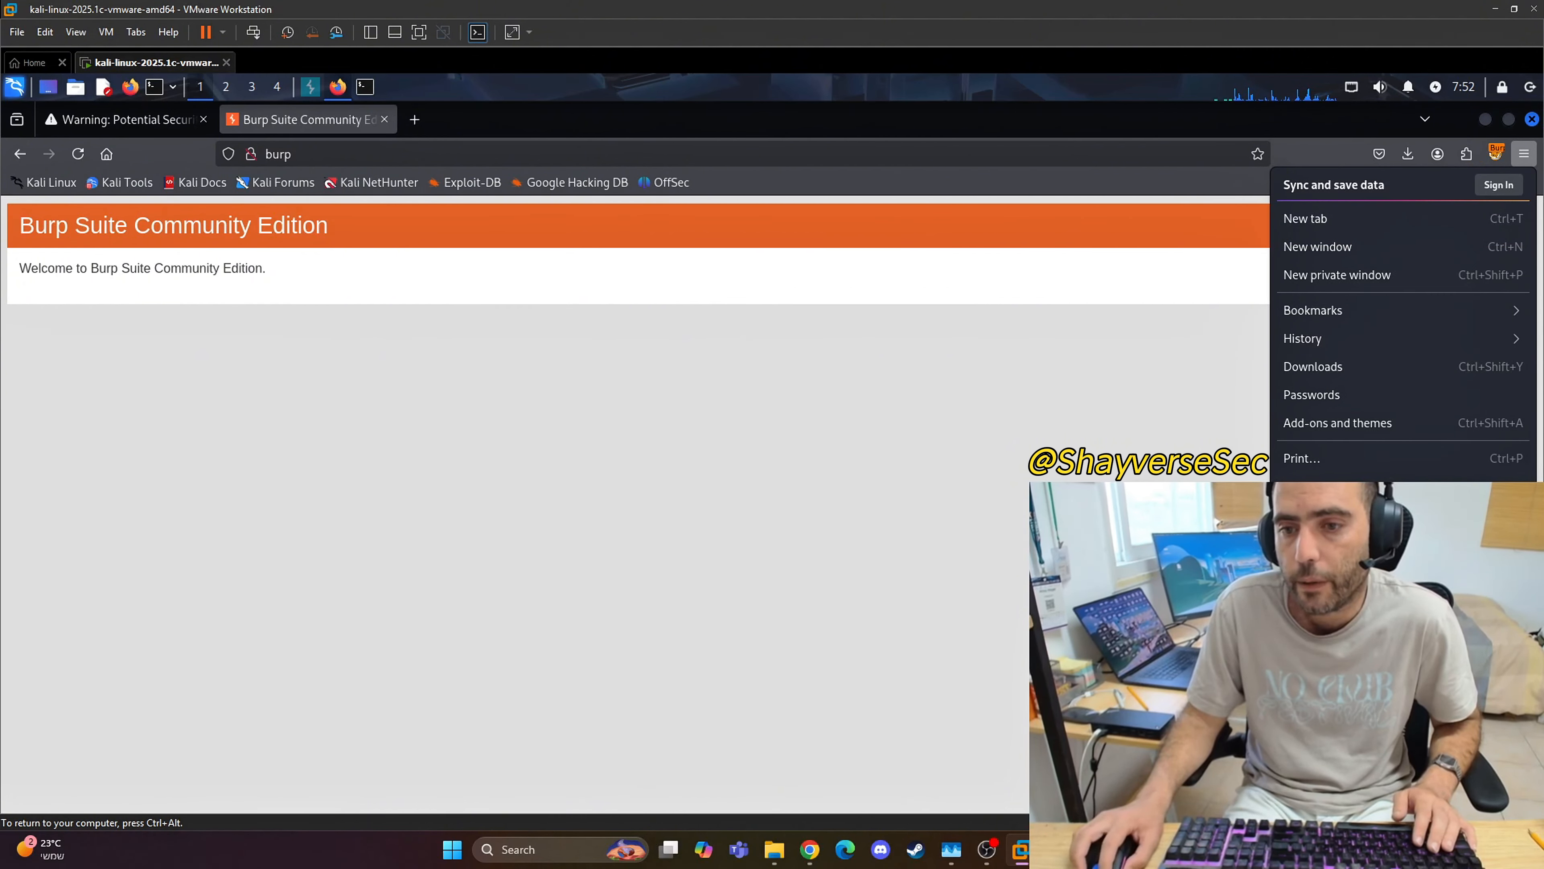
{"action": "left_click", "coordinate": [1313, 606]}
{"action": "left_click", "coordinate": [1526, 157]}
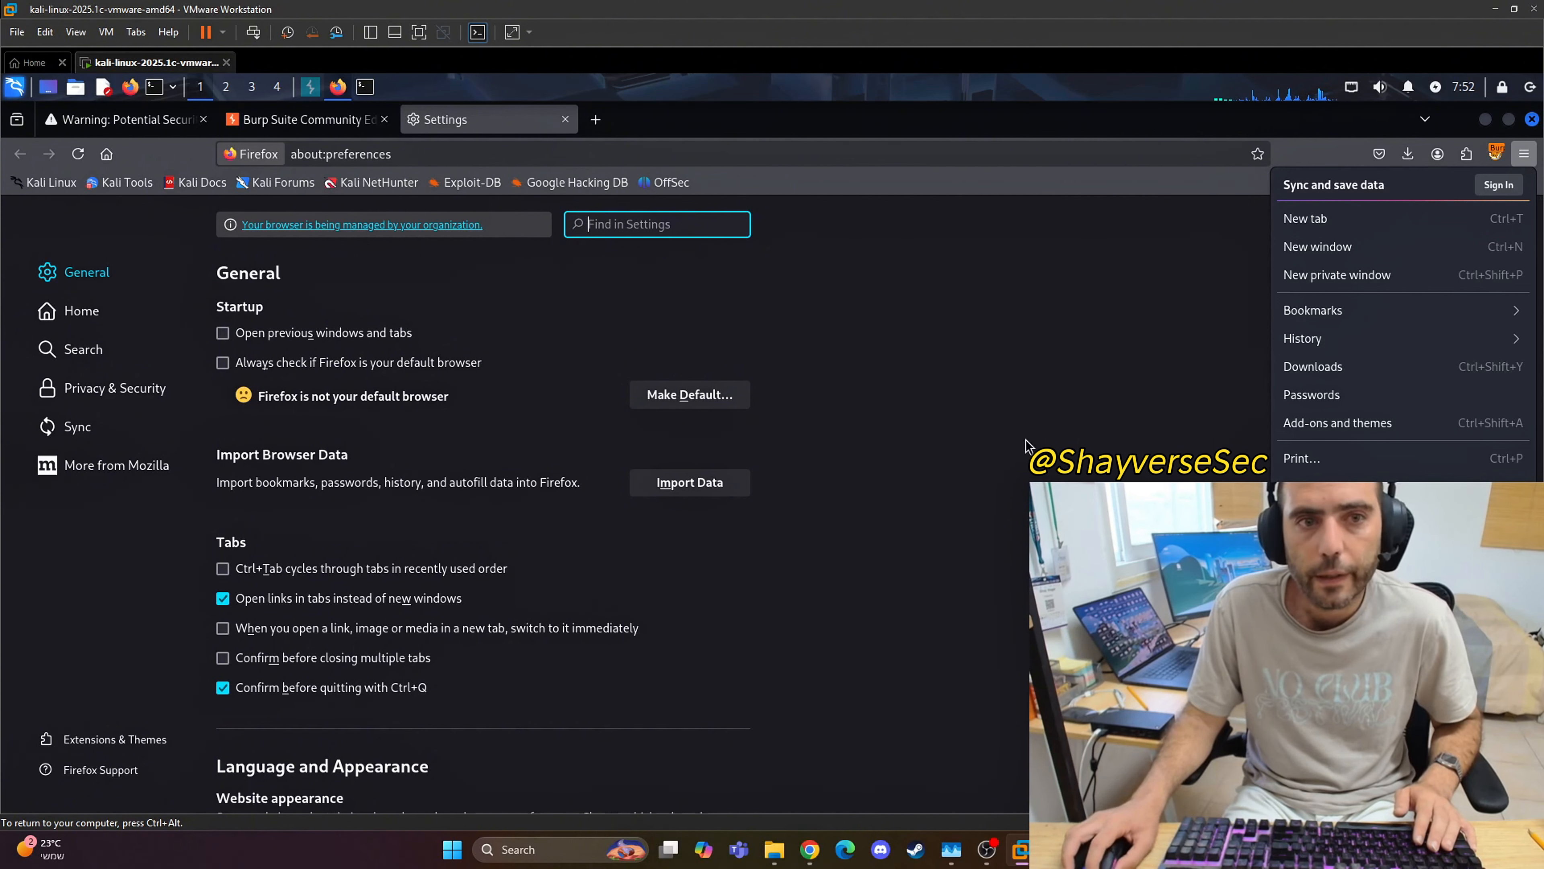
{"action": "left_click", "coordinate": [620, 226]}
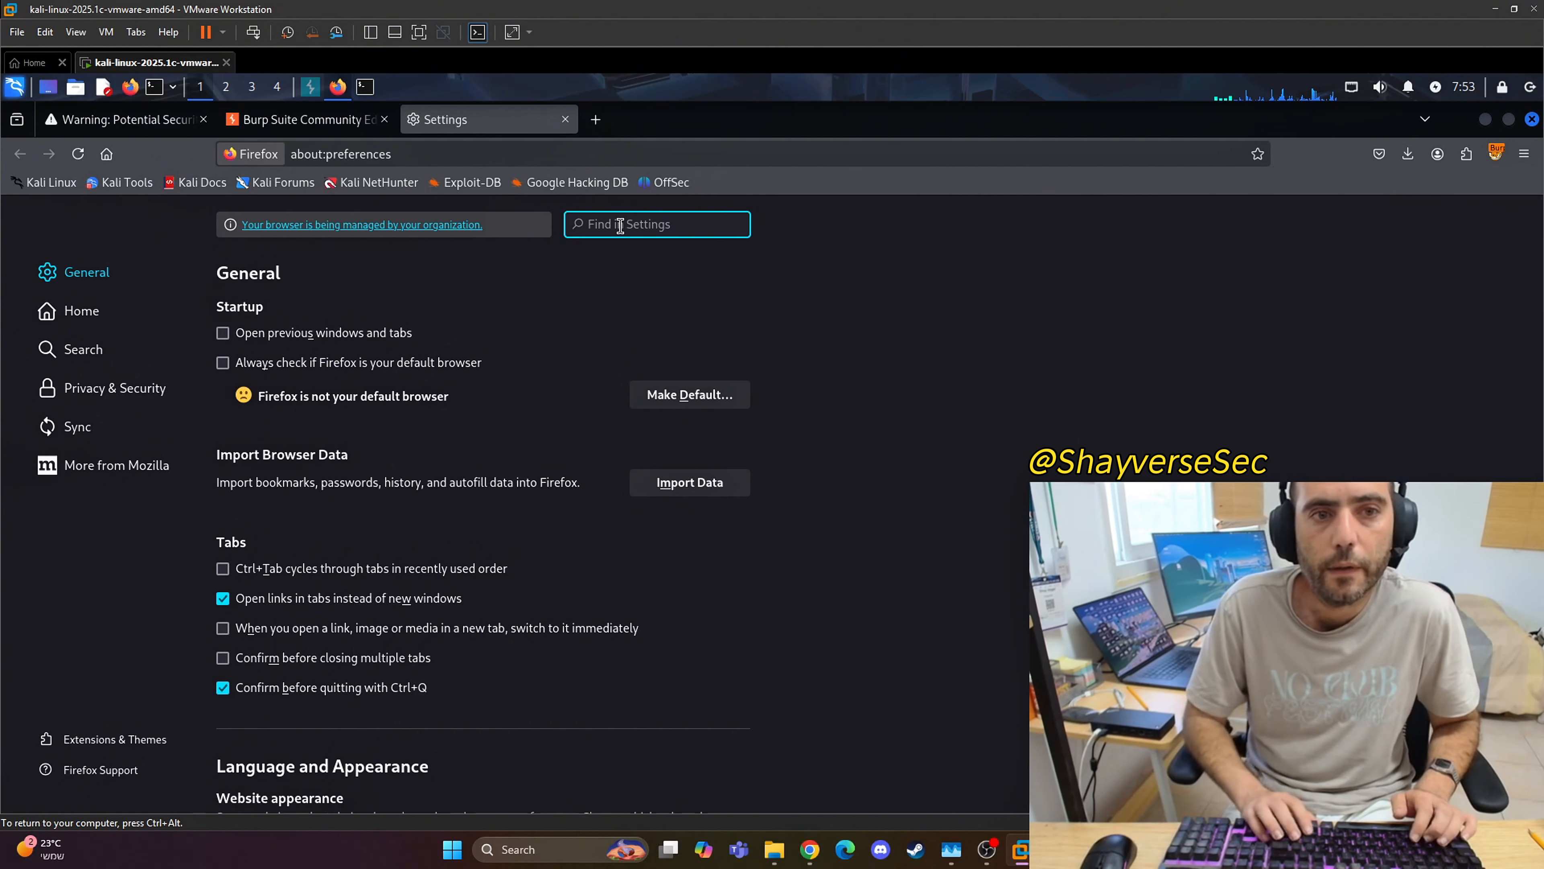
{"action": "type", "text": "ce"}
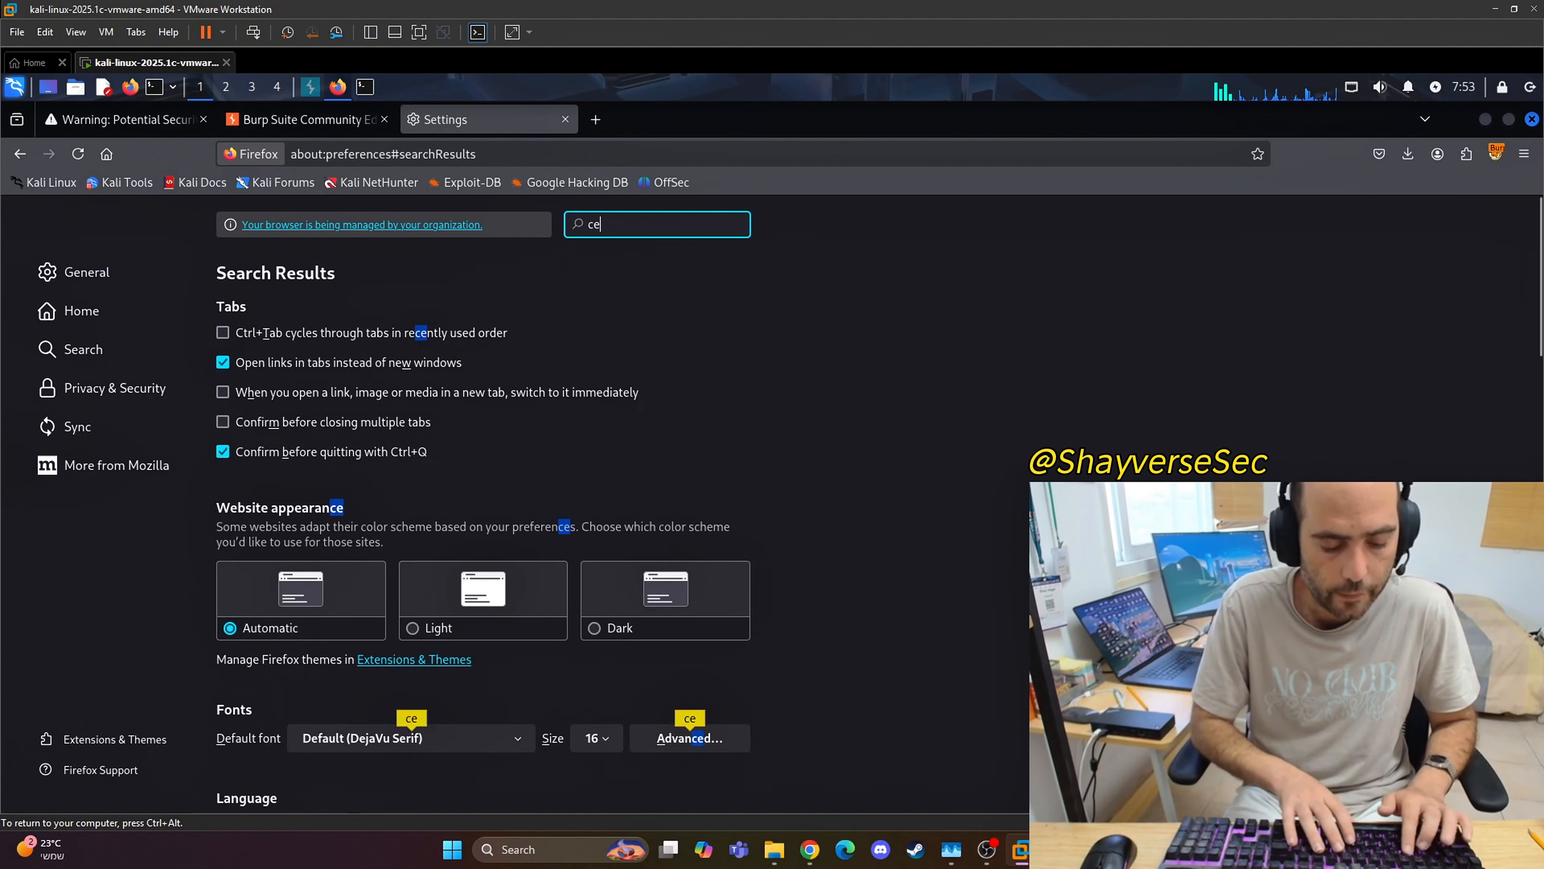
{"action": "type", "text": "rt"}
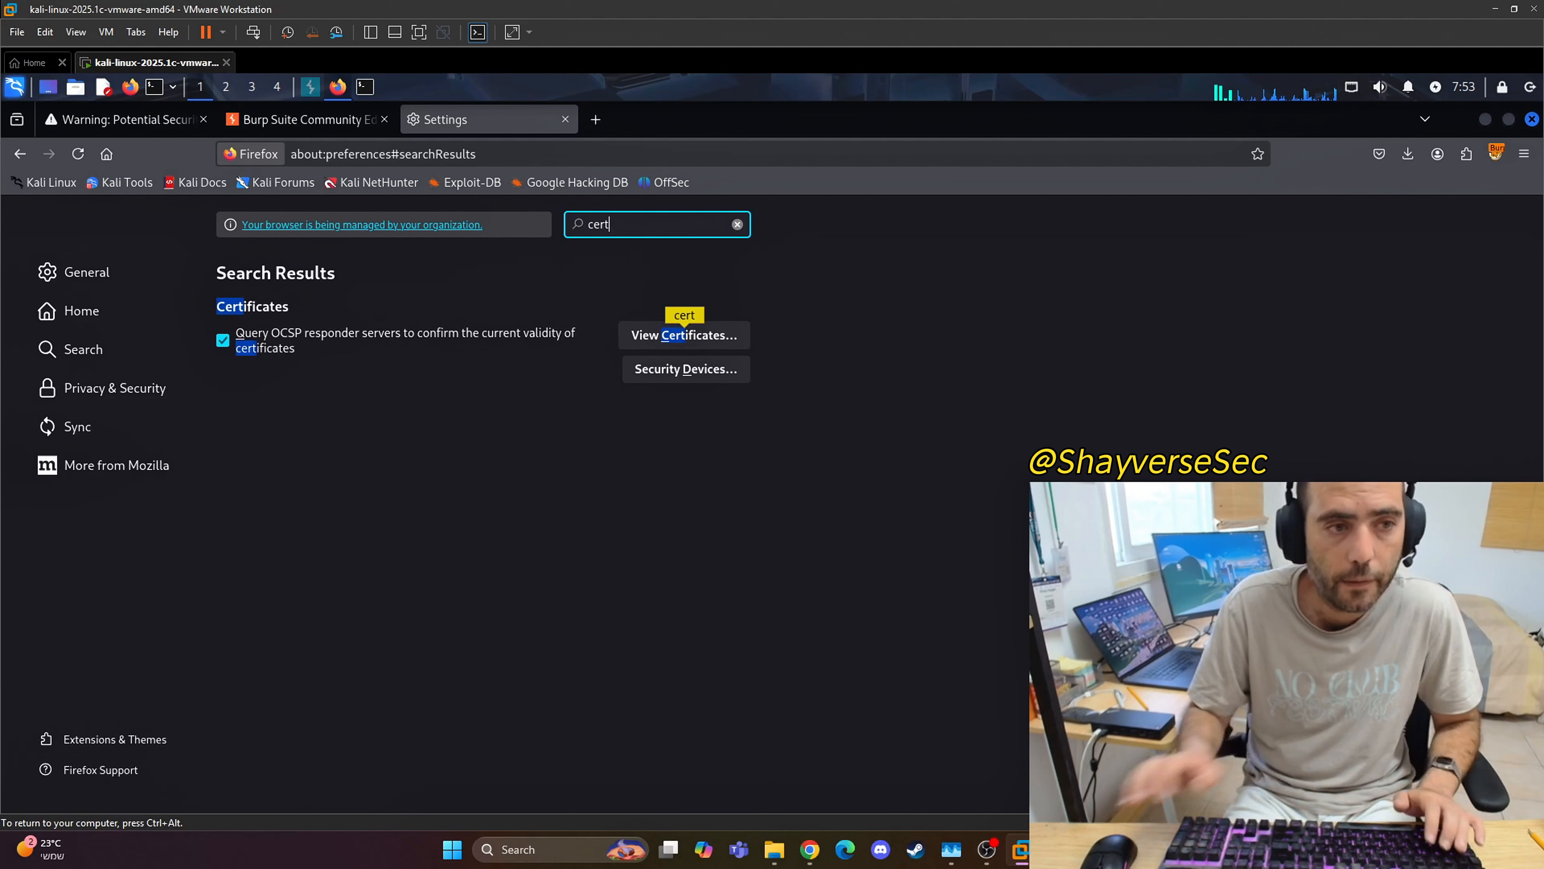
{"action": "left_click", "coordinate": [673, 339]}
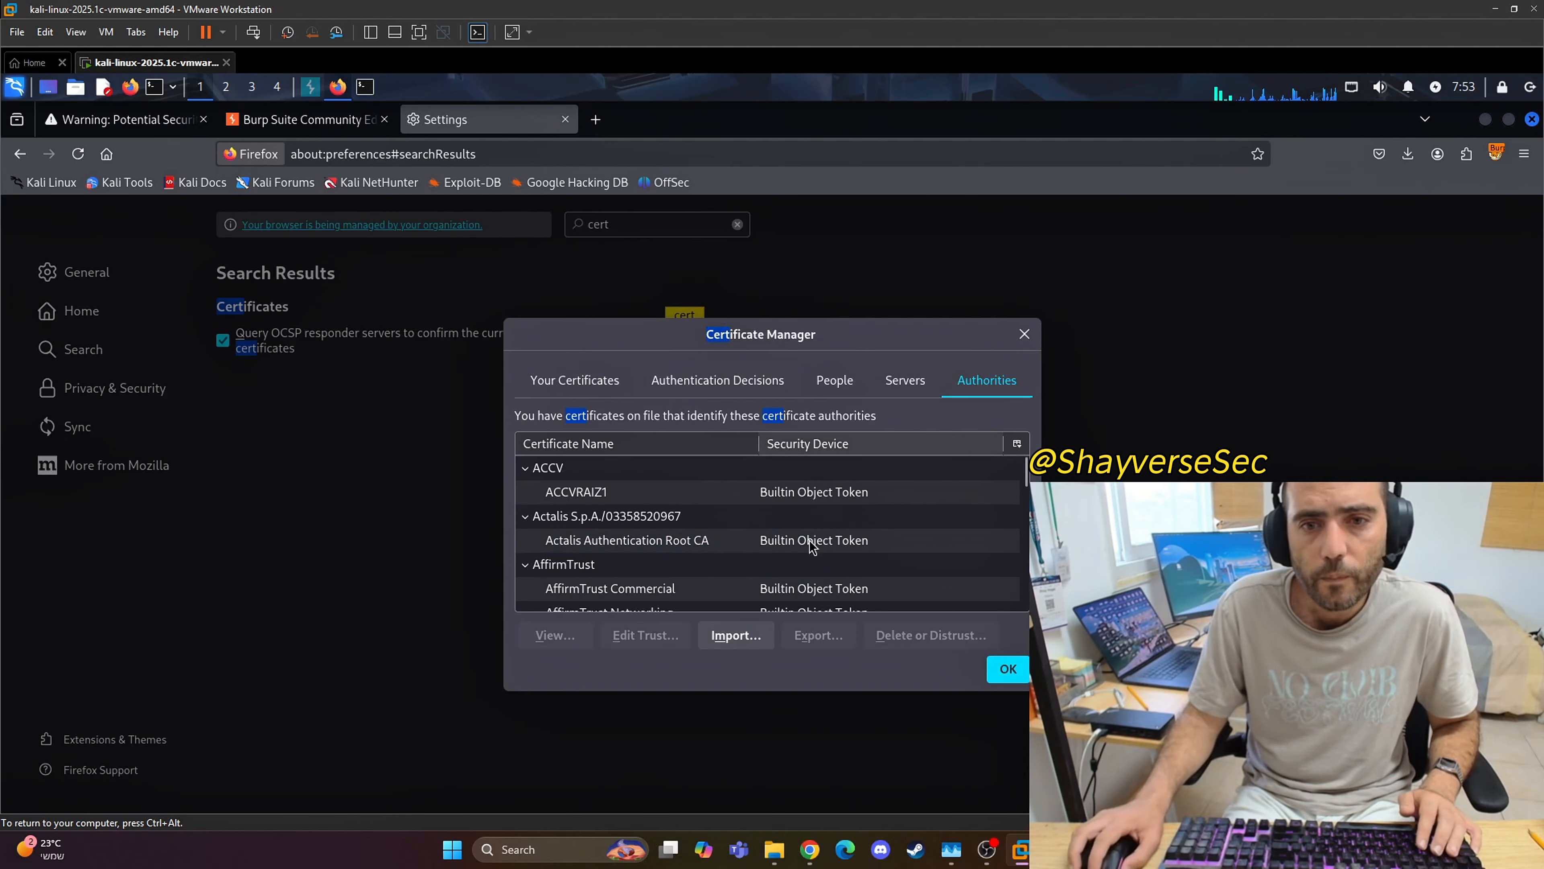
Step: Import cacert.der from Downloads as a certificate authority, trust it to identify websites, and close the Certificate Manager
{"action": "left_click", "coordinate": [735, 635]}
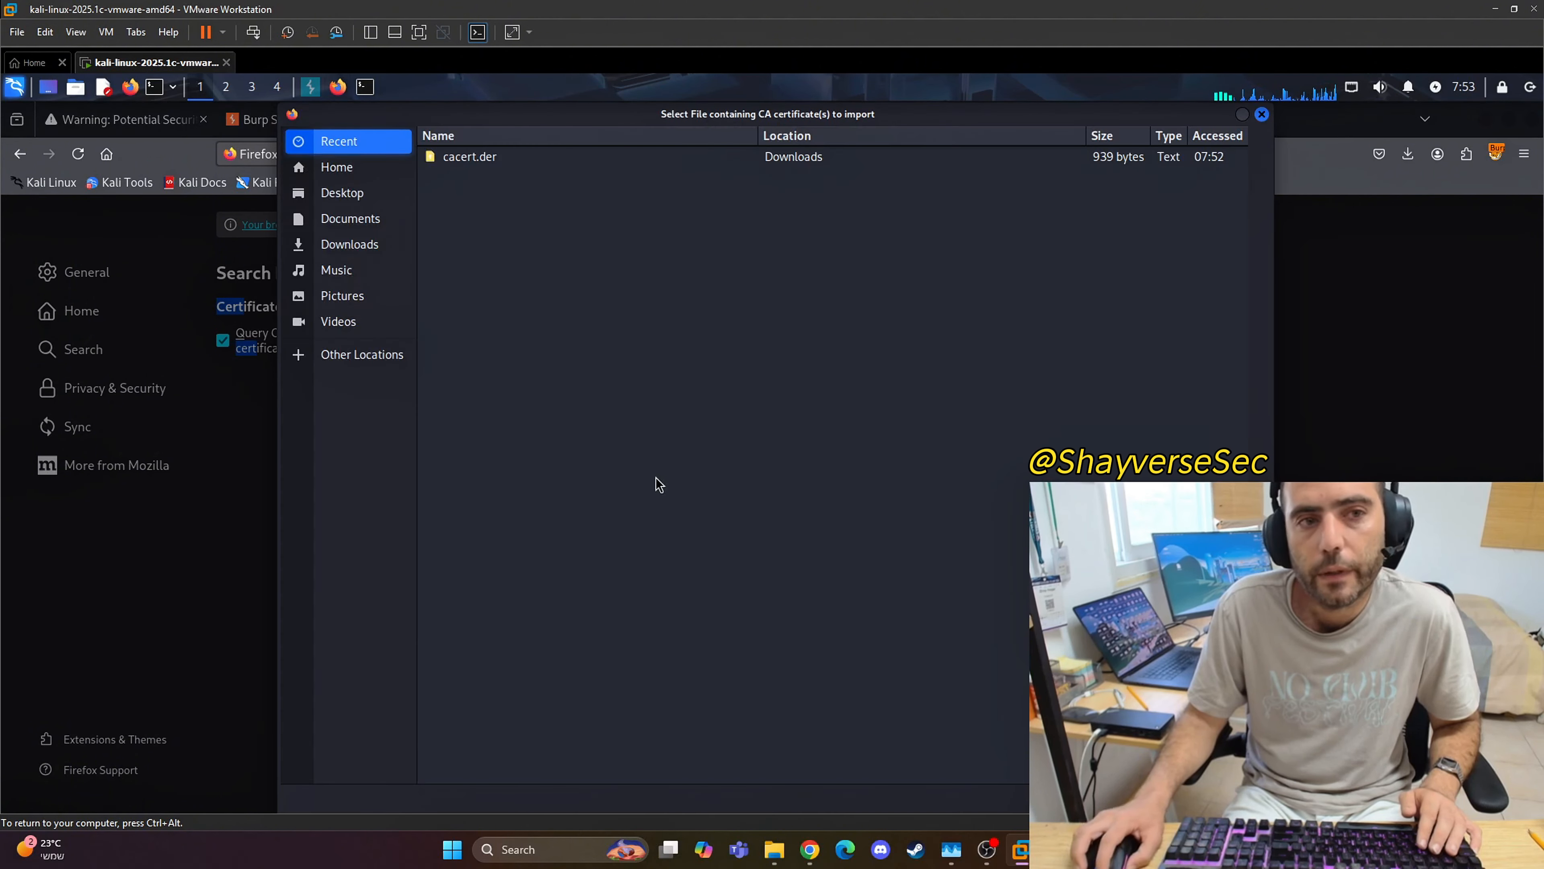
{"action": "left_click", "coordinate": [478, 160]}
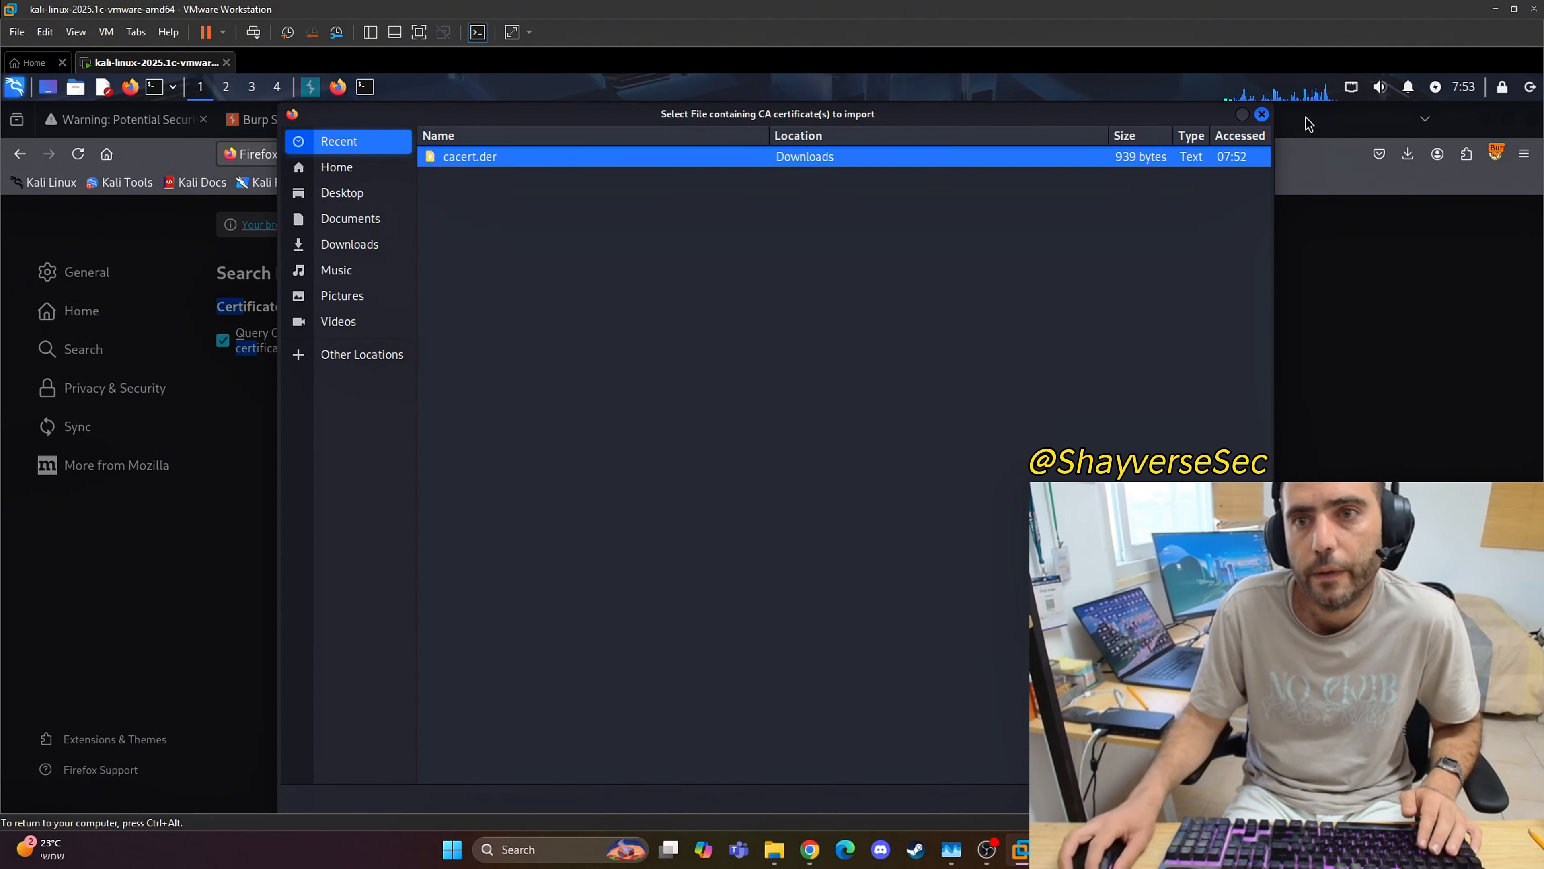
{"action": "left_click_drag", "start_coordinate": [1236, 165], "coordinate": [1124, 278]}
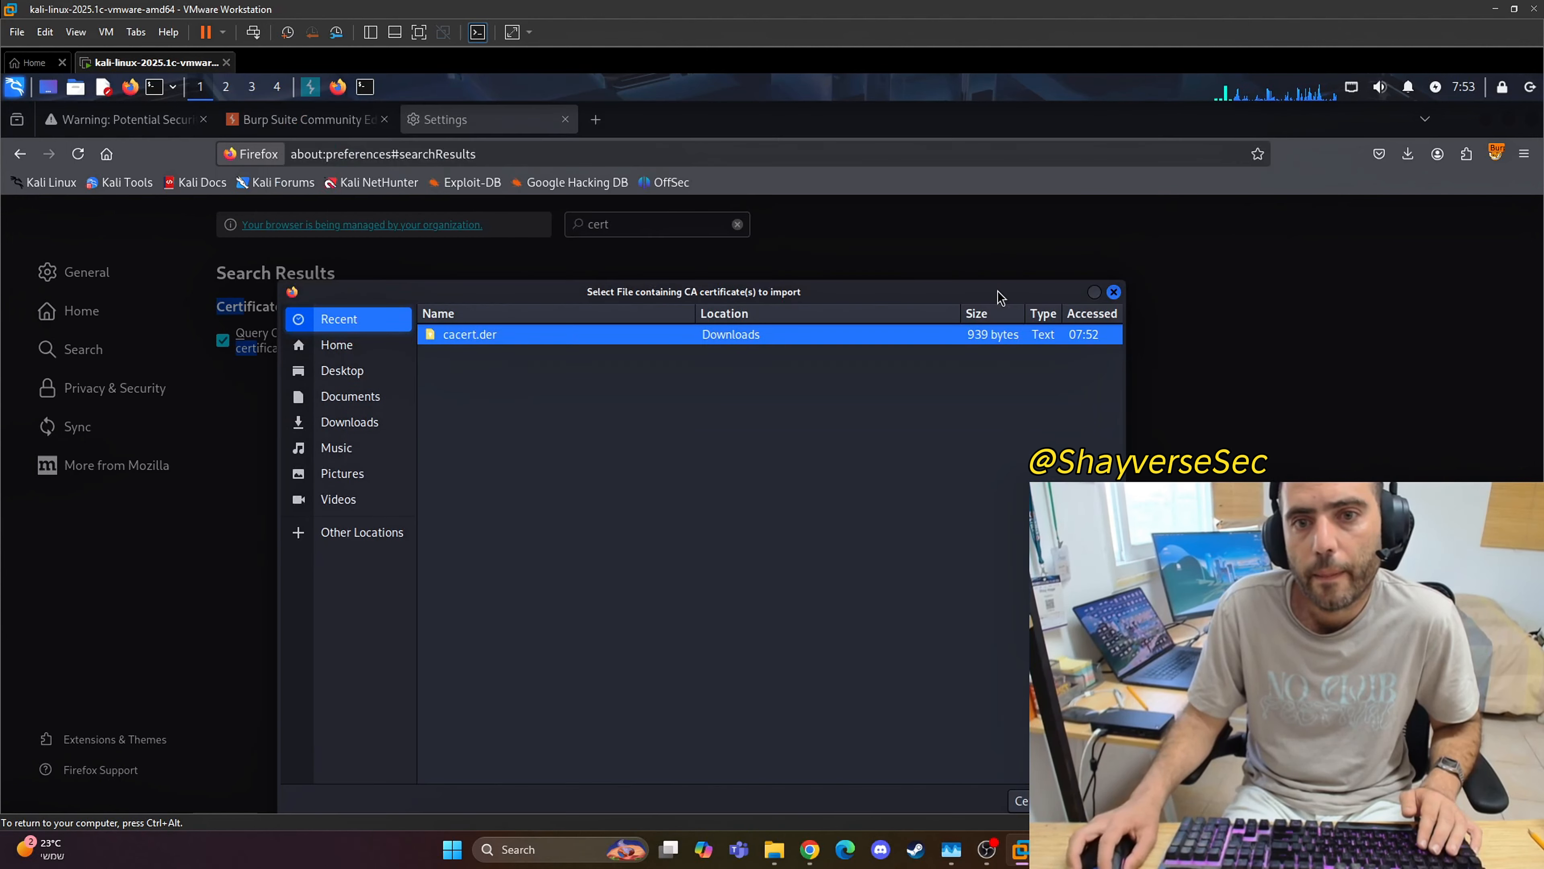
{"action": "left_click_drag", "start_coordinate": [983, 298], "coordinate": [1033, 152]}
{"action": "left_click", "coordinate": [1130, 692]}
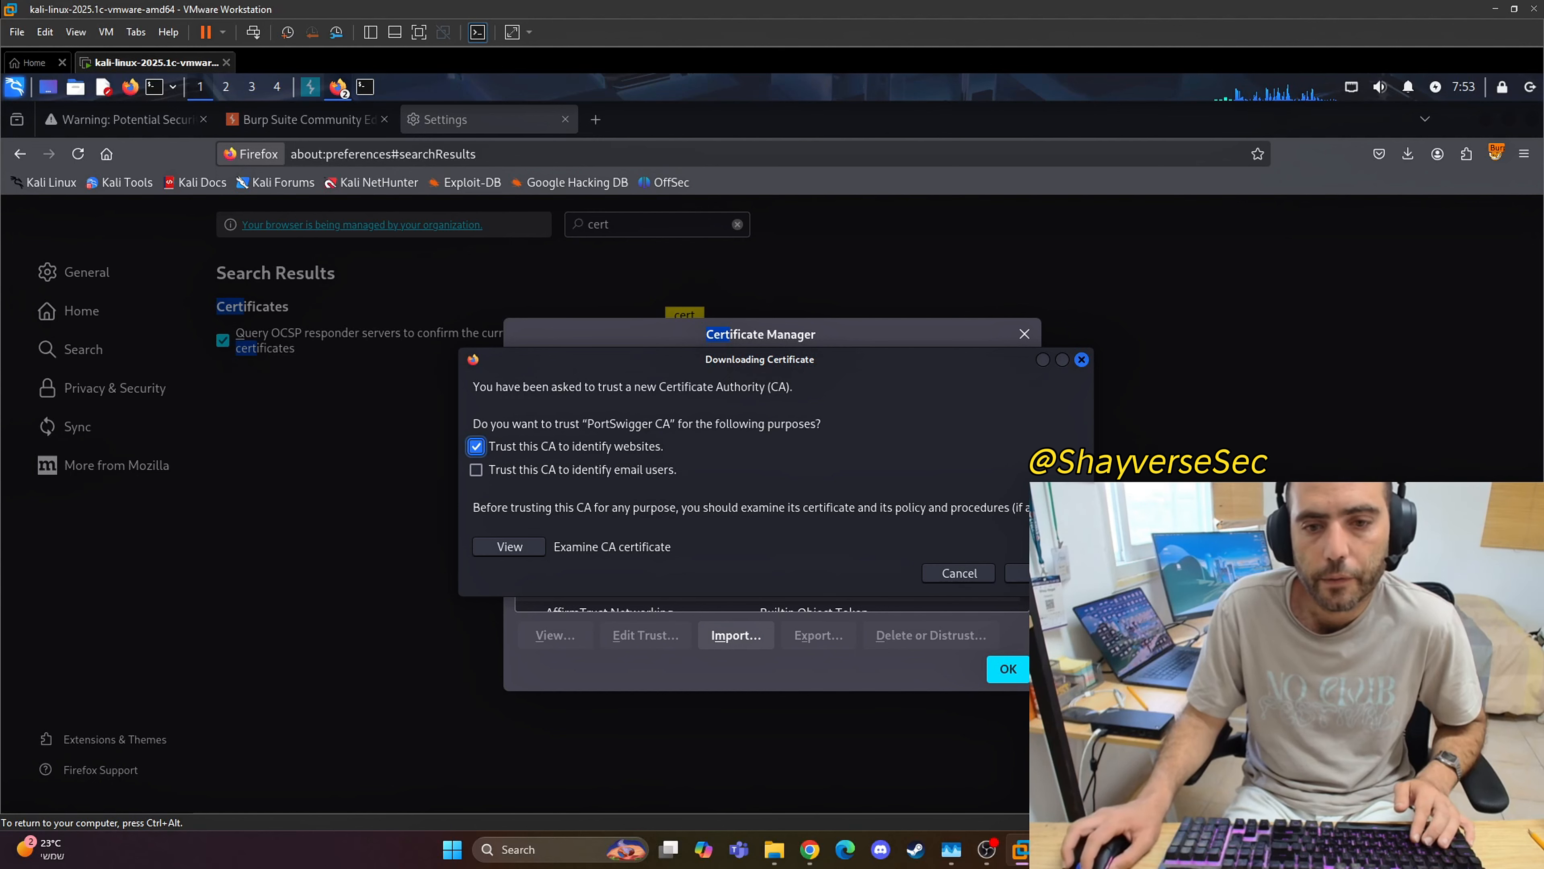
{"action": "left_click", "coordinate": [1043, 572]}
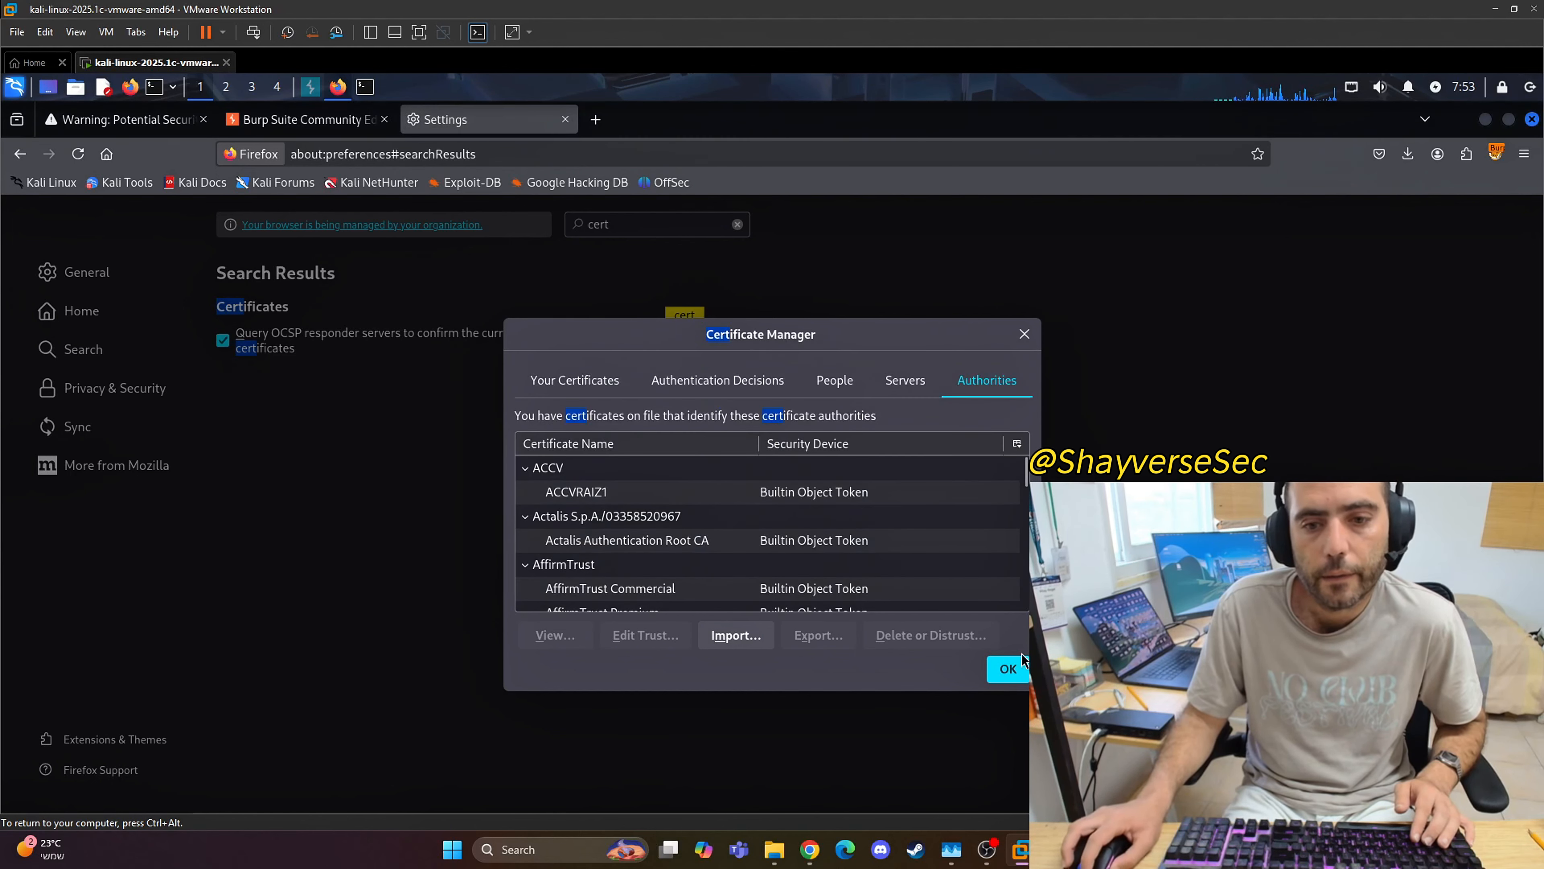
{"action": "left_click", "coordinate": [1010, 670]}
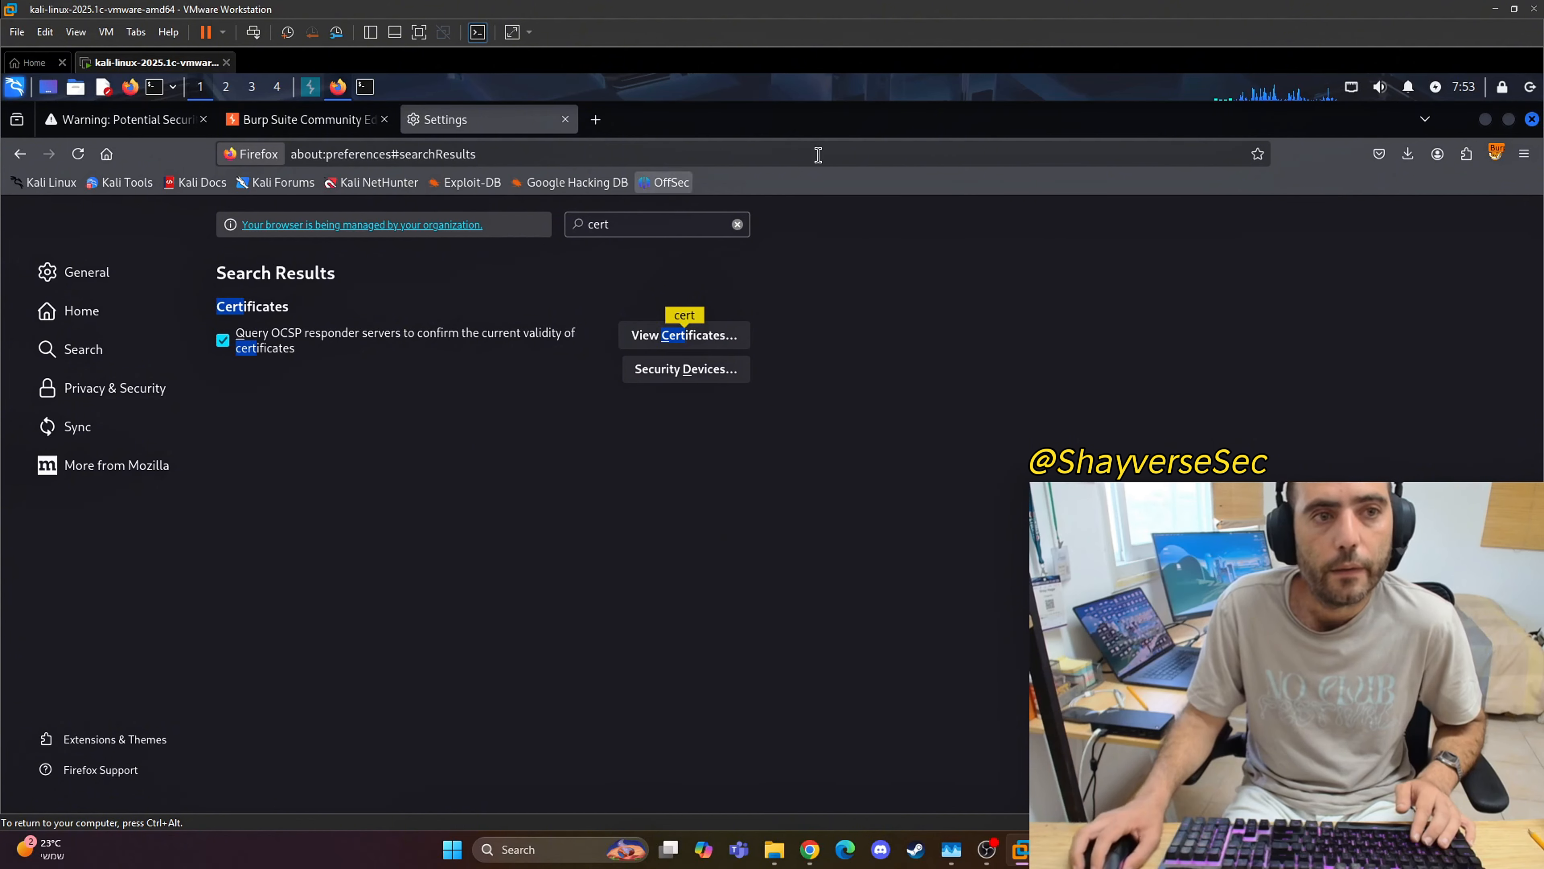
Step: Select the BurpSuite proxy in FoxyProxy, then close and relaunch Firefox
{"action": "left_click", "coordinate": [1495, 158]}
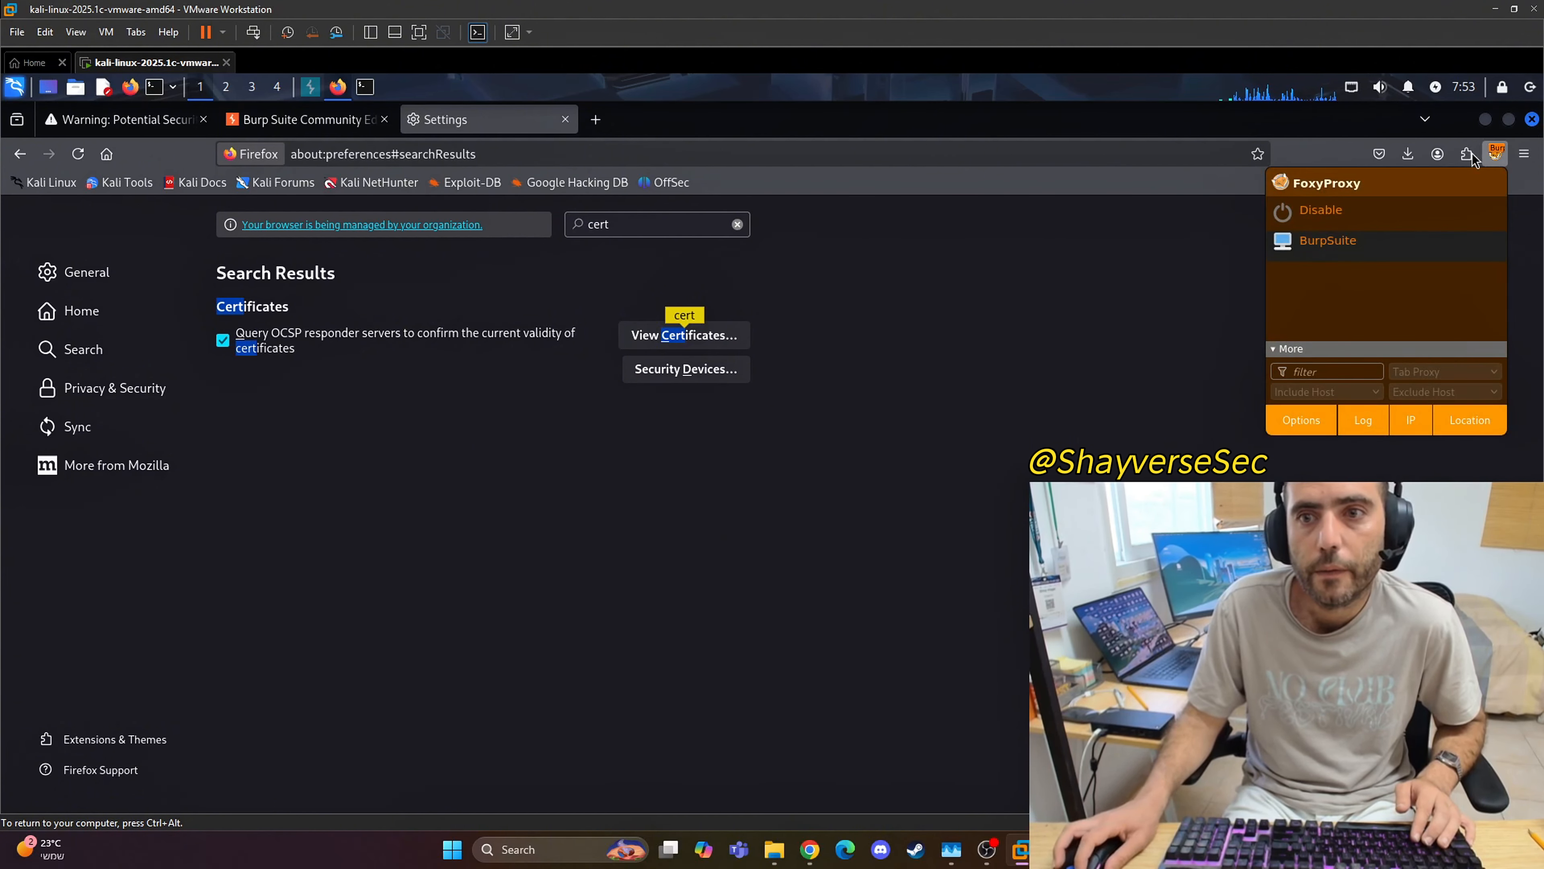
{"action": "left_click", "coordinate": [1328, 240]}
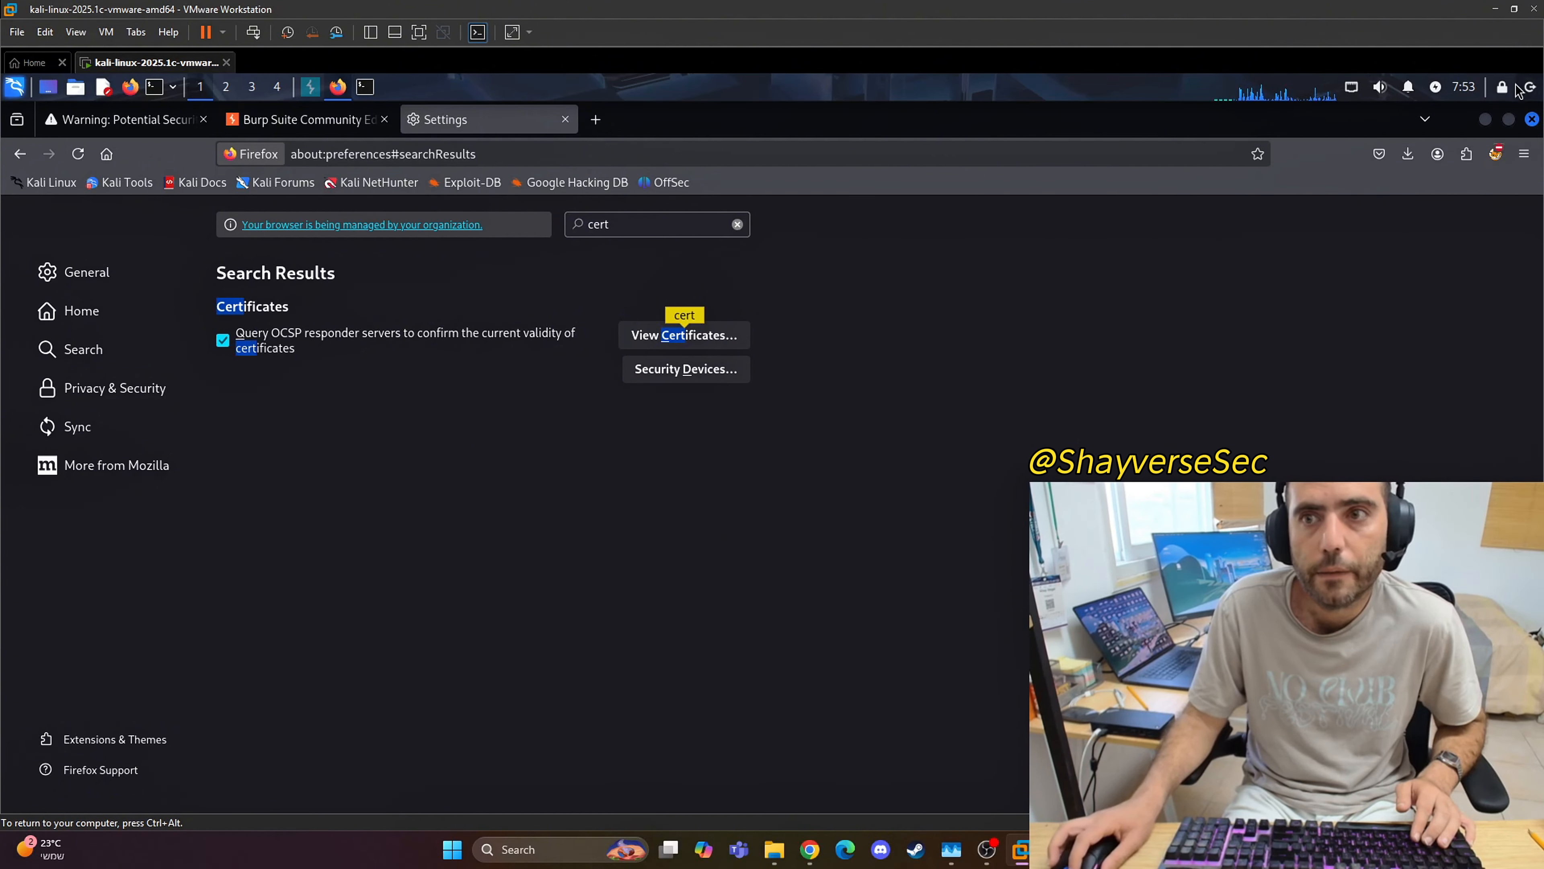
{"action": "left_click", "coordinate": [1532, 119]}
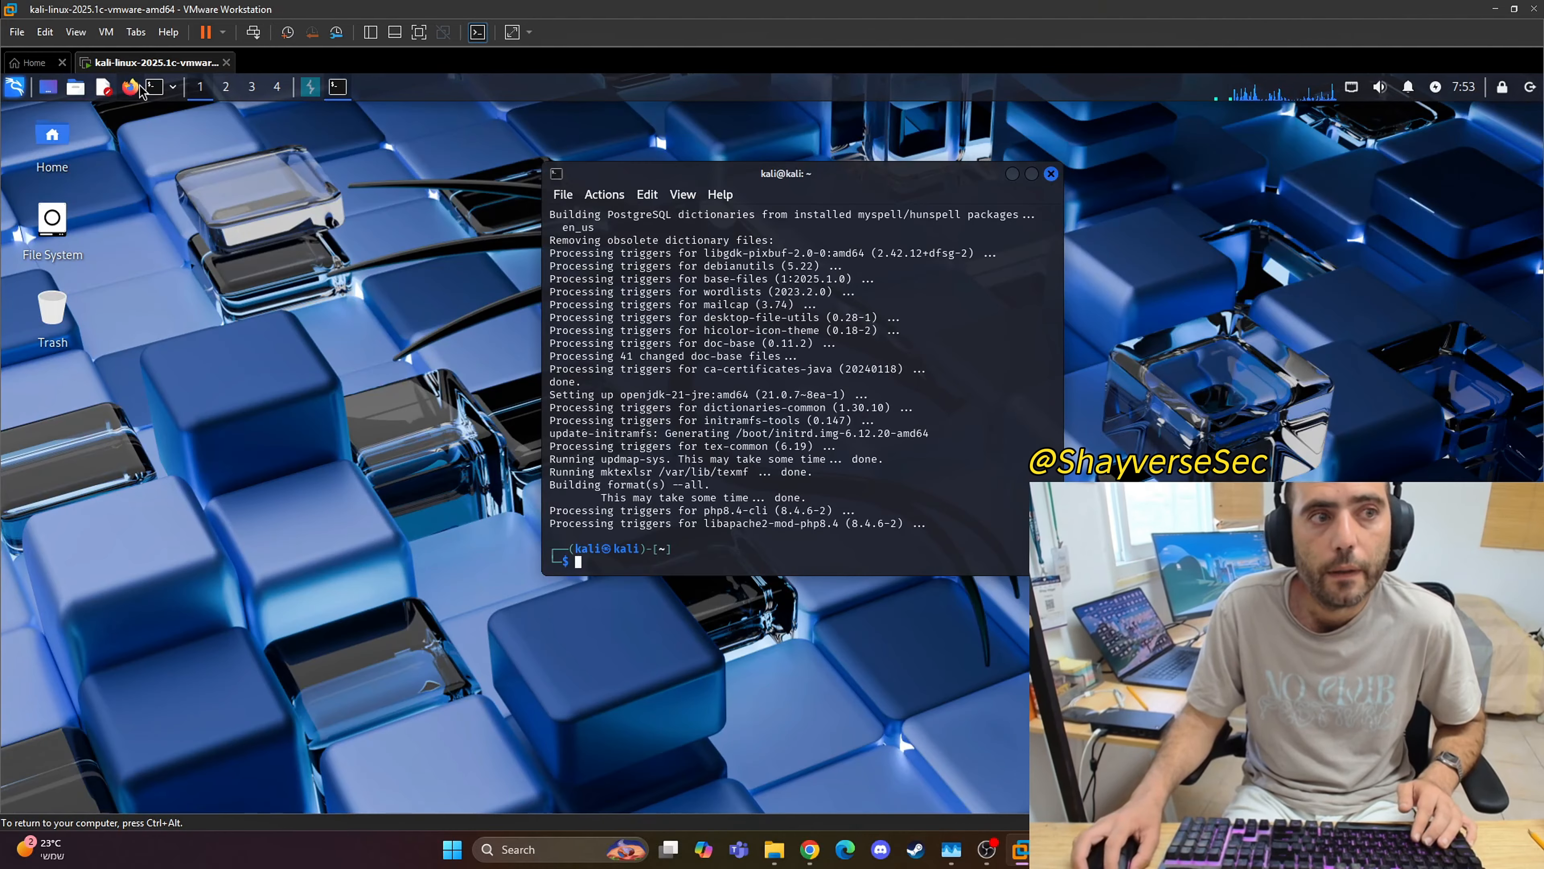
{"action": "left_click", "coordinate": [401, 278]}
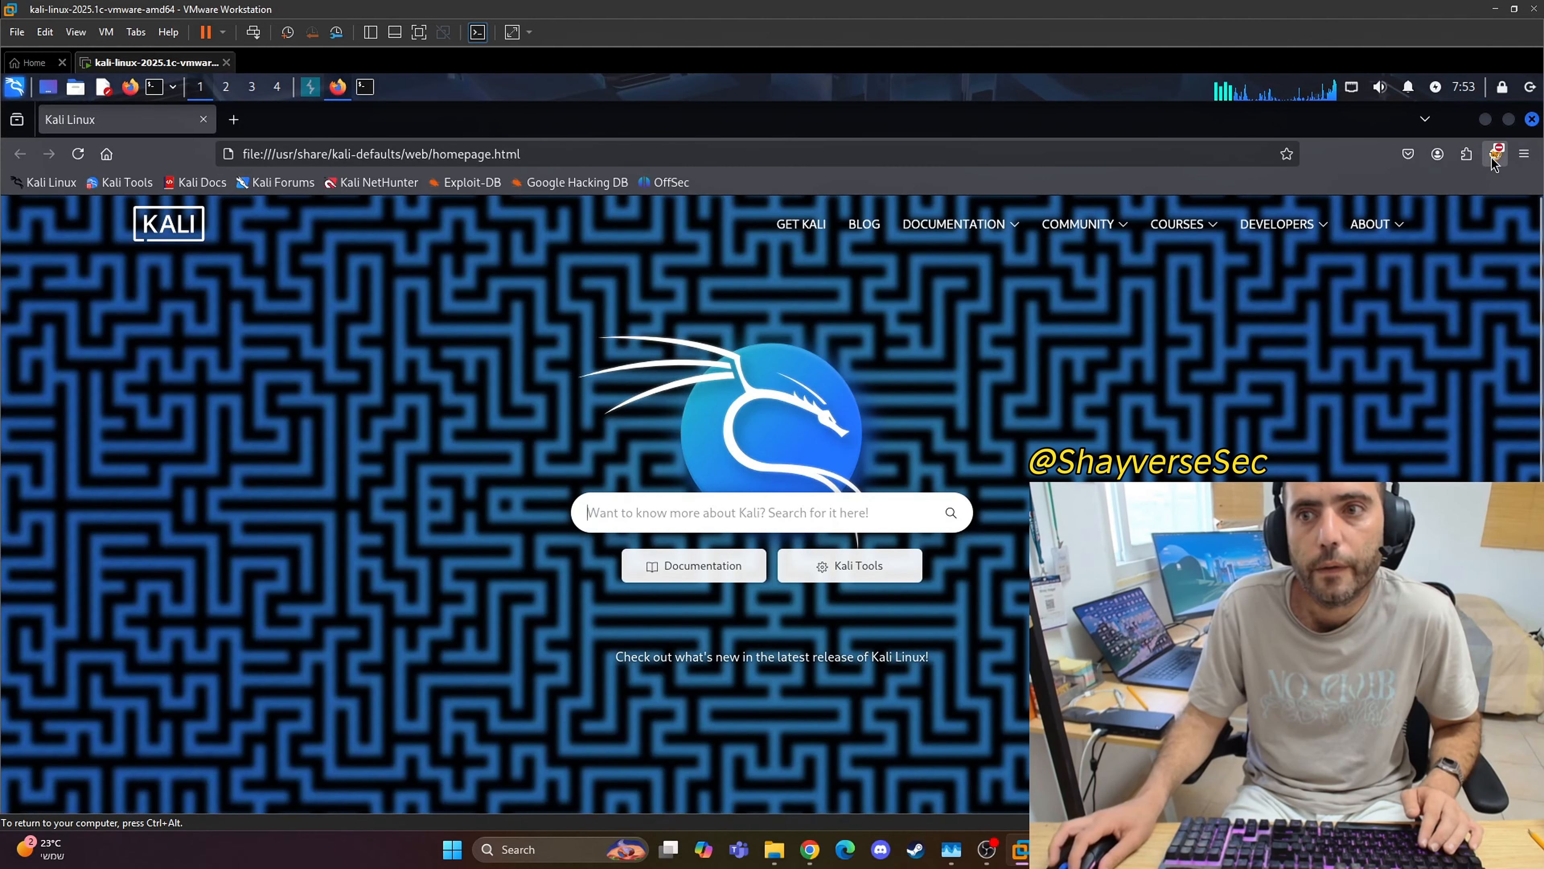
{"action": "left_click", "coordinate": [1494, 153]}
{"action": "left_click", "coordinate": [1328, 240]}
{"action": "left_click", "coordinate": [426, 154]}
{"action": "type", "text": "kali.org/"}
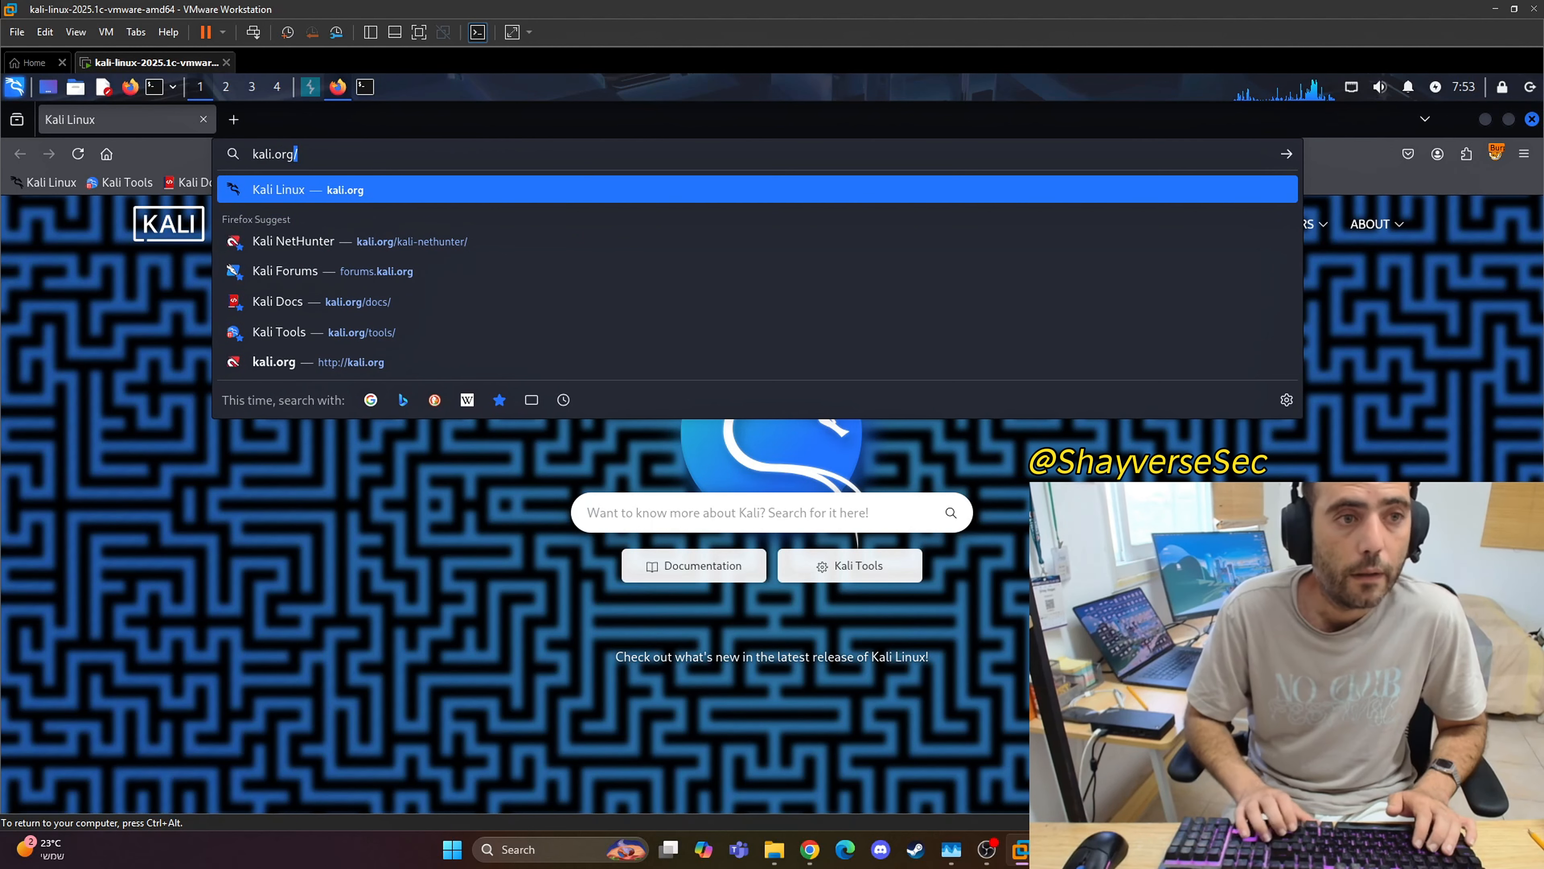
{"action": "key", "text": "BackSpace"}
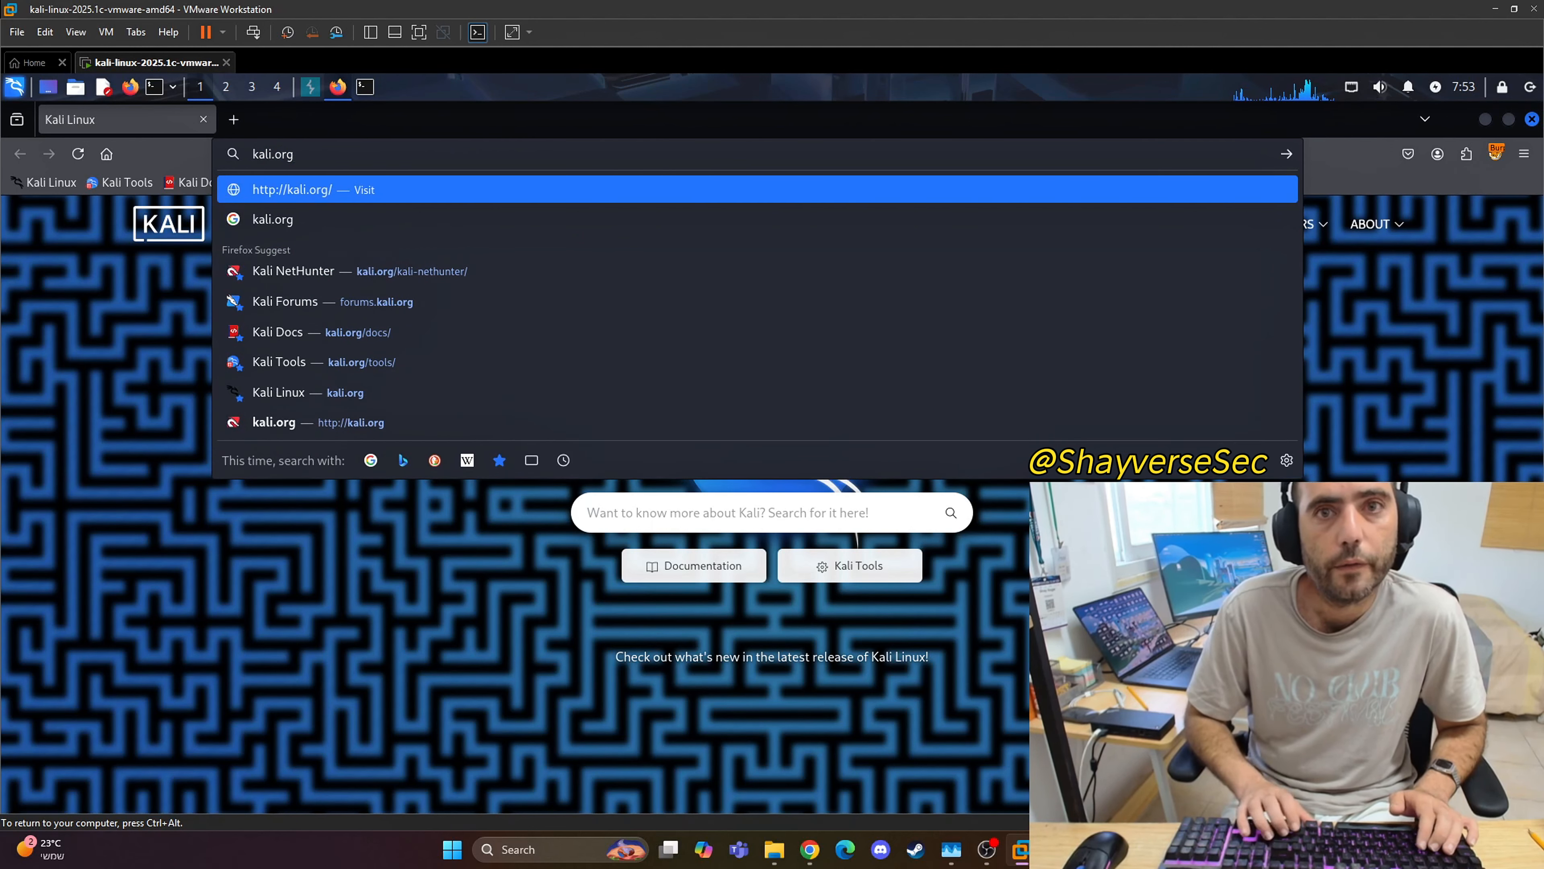
{"action": "key", "text": "Return"}
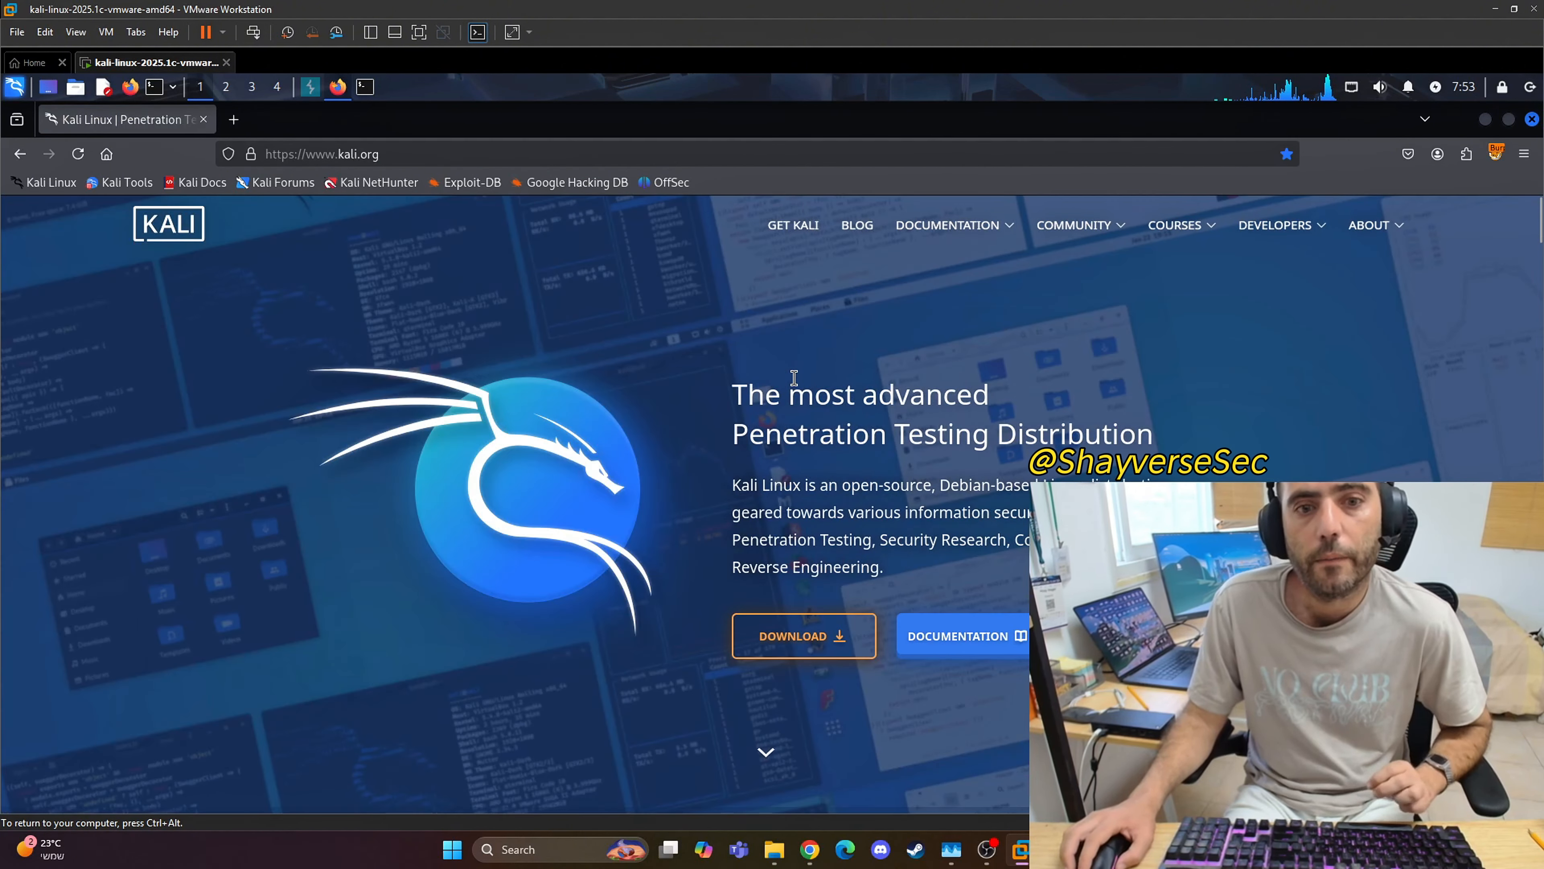
{"action": "scroll", "coordinate": [797, 382], "scroll_direction": "down", "scroll_amount": 5}
{"action": "scroll", "coordinate": [939, 433], "scroll_direction": "down", "scroll_amount": 5}
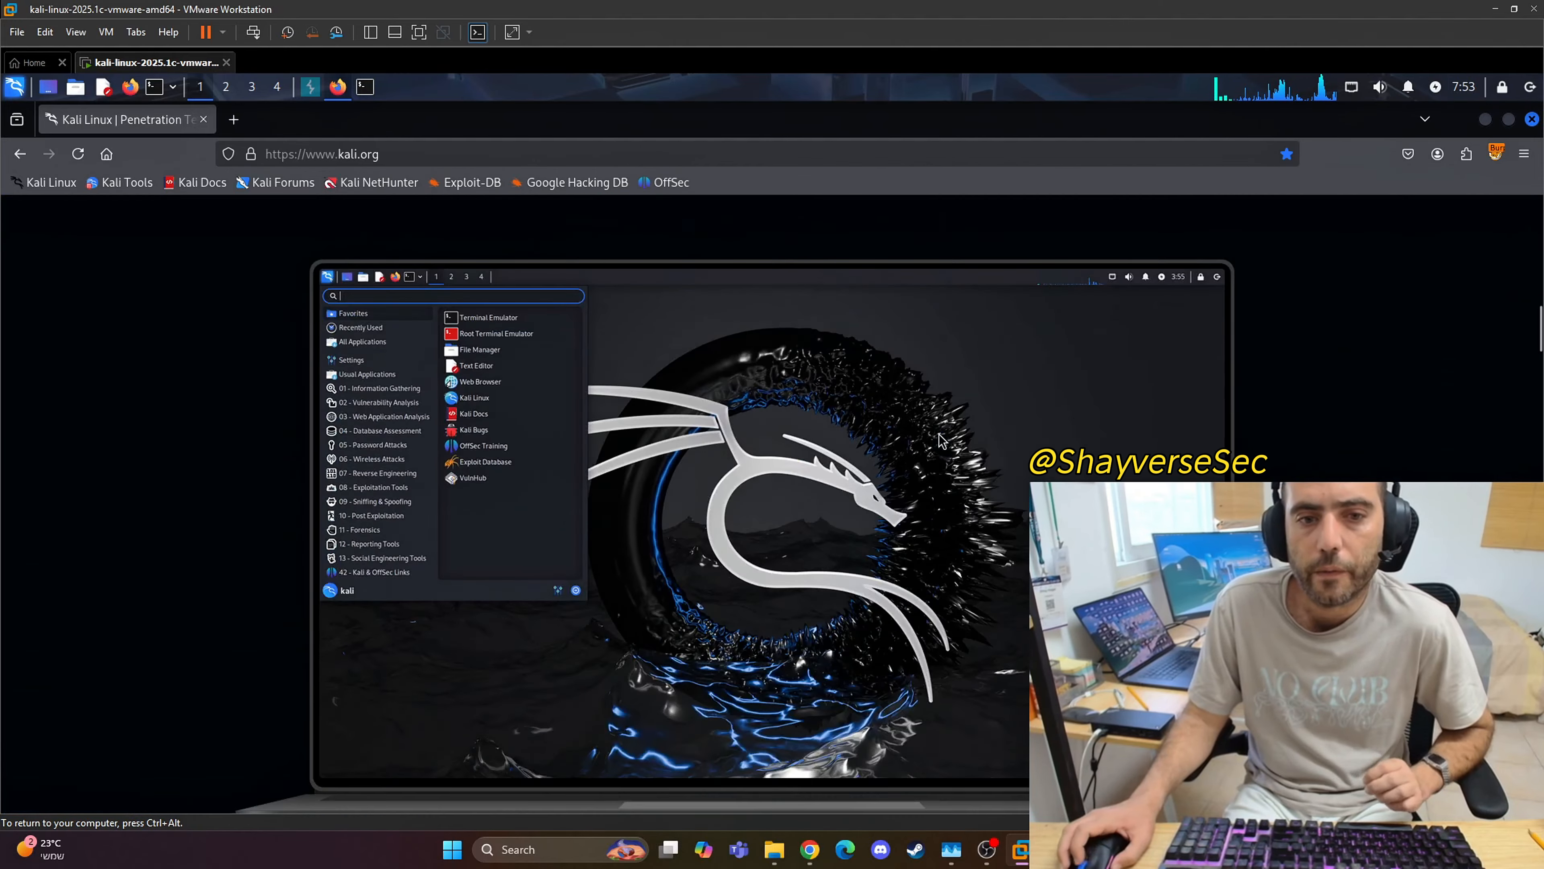
{"action": "scroll", "coordinate": [941, 438], "scroll_direction": "up", "scroll_amount": 10}
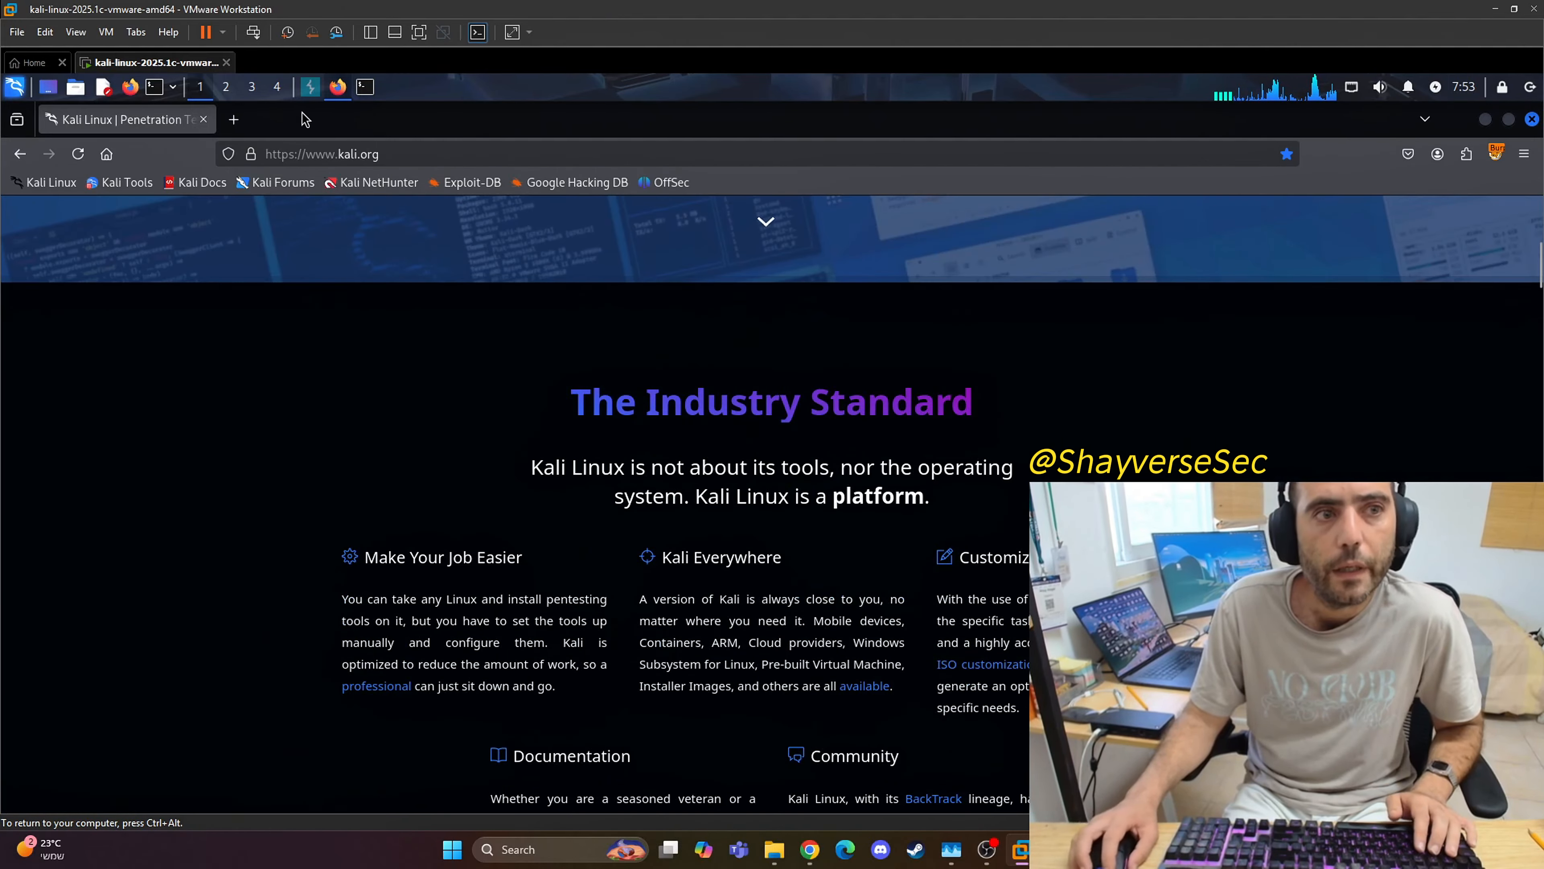
{"action": "left_click", "coordinate": [315, 95]}
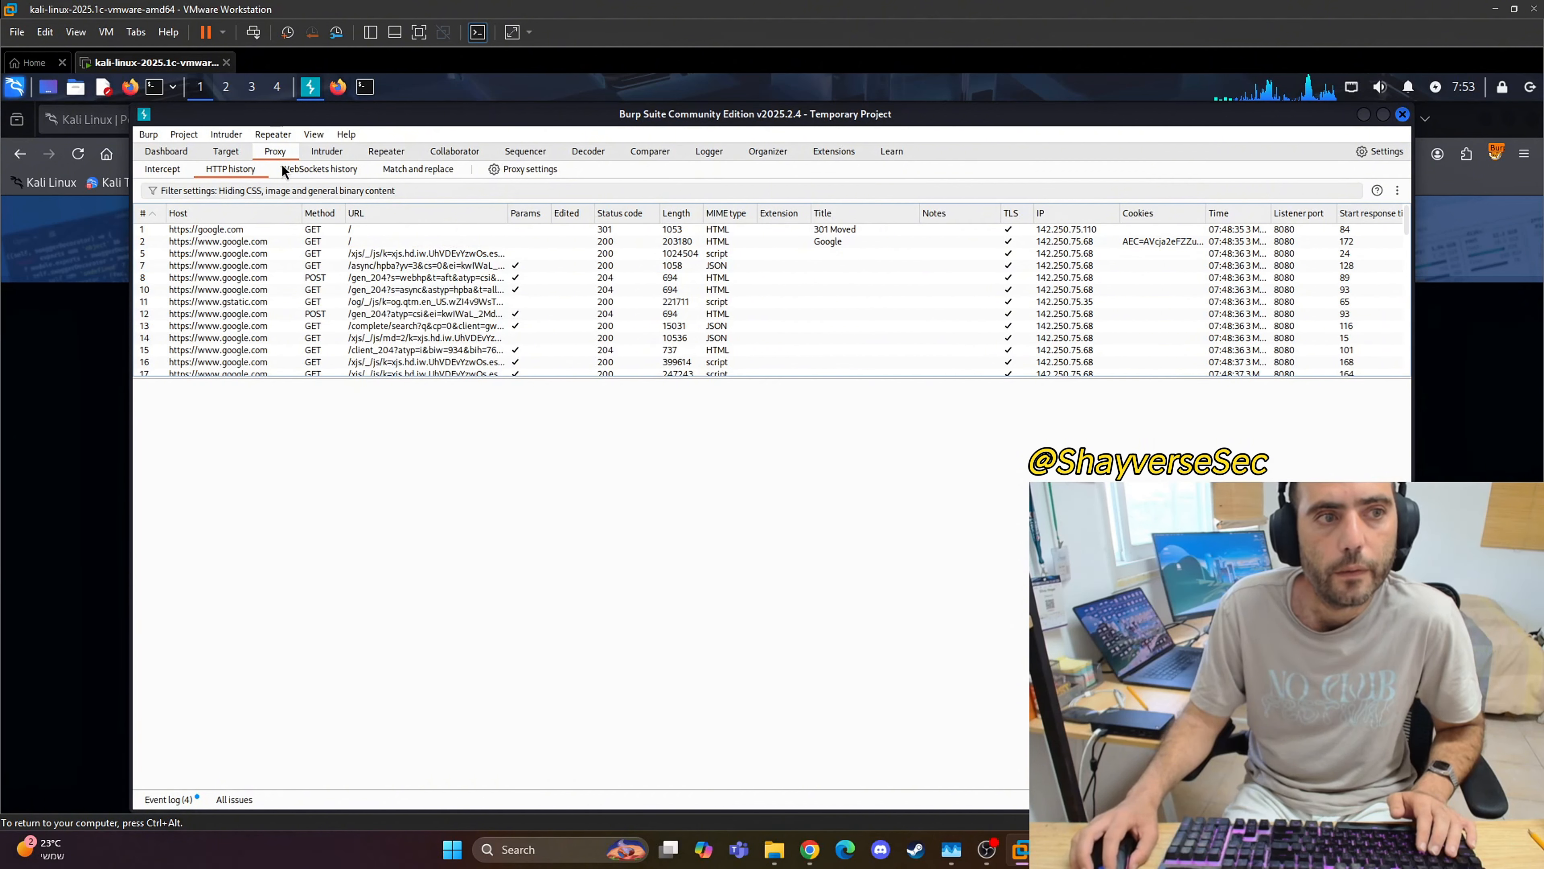
{"action": "left_click", "coordinate": [226, 152]}
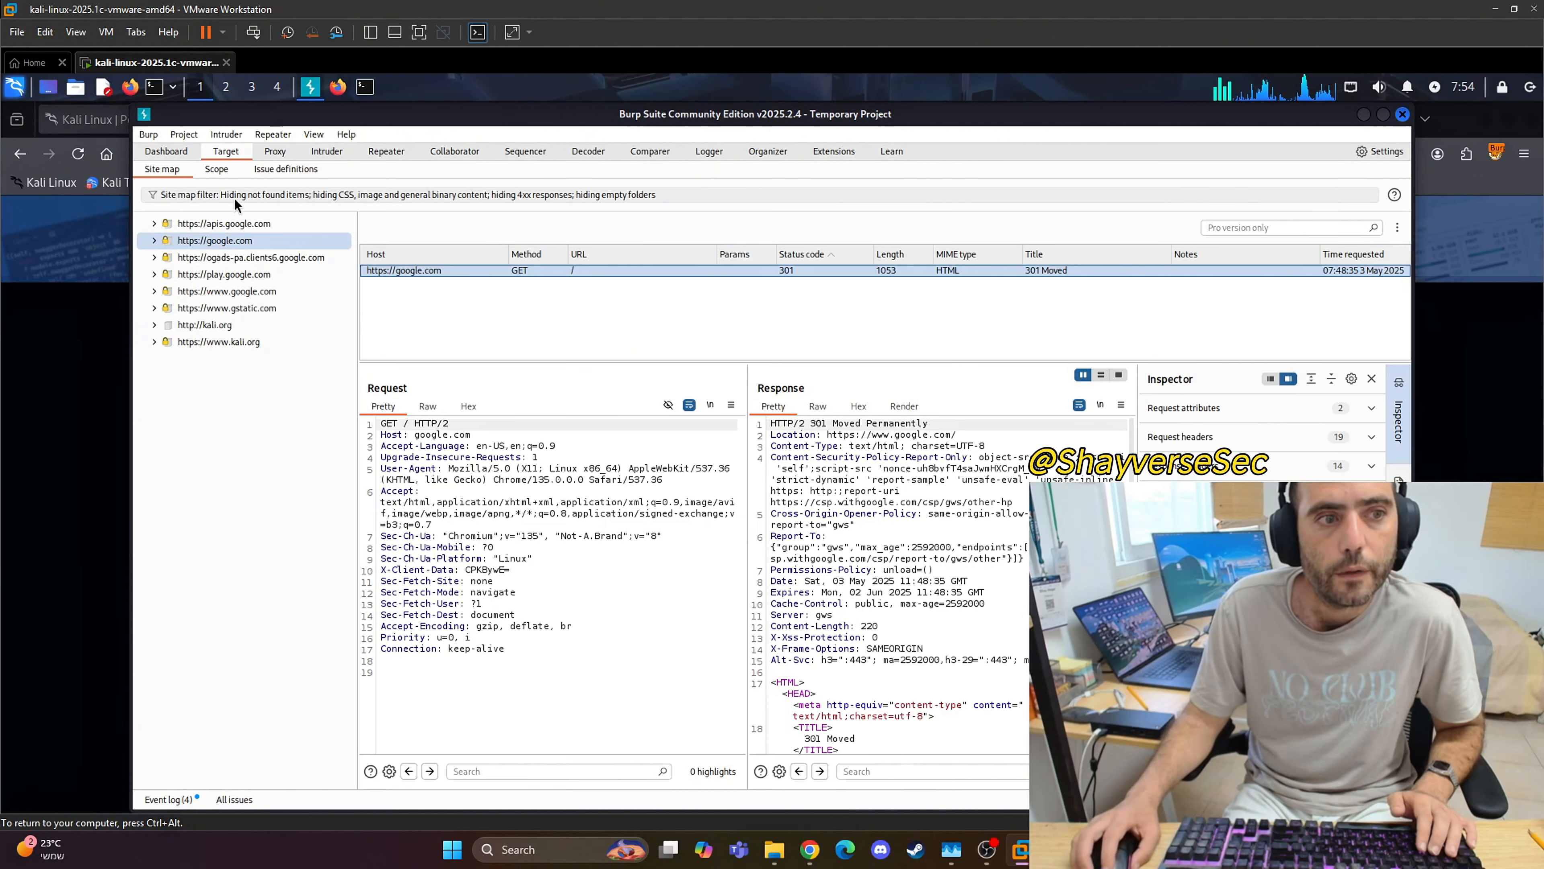
{"action": "left_click", "coordinate": [214, 343]}
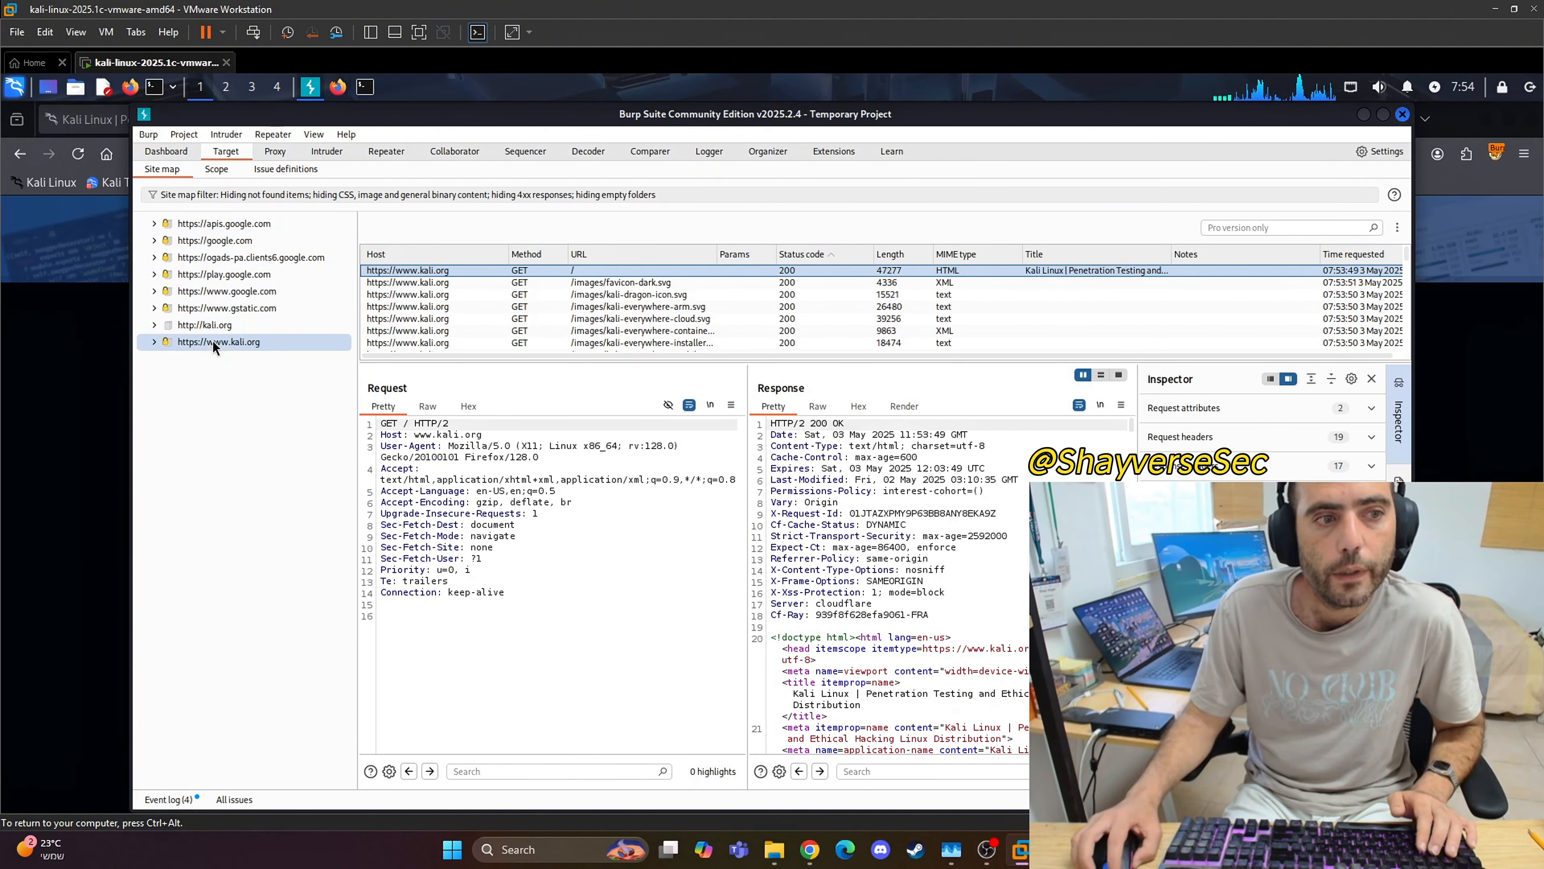
{"action": "left_click", "coordinate": [273, 152]}
{"action": "scroll", "coordinate": [271, 295], "scroll_direction": "down", "scroll_amount": 10}
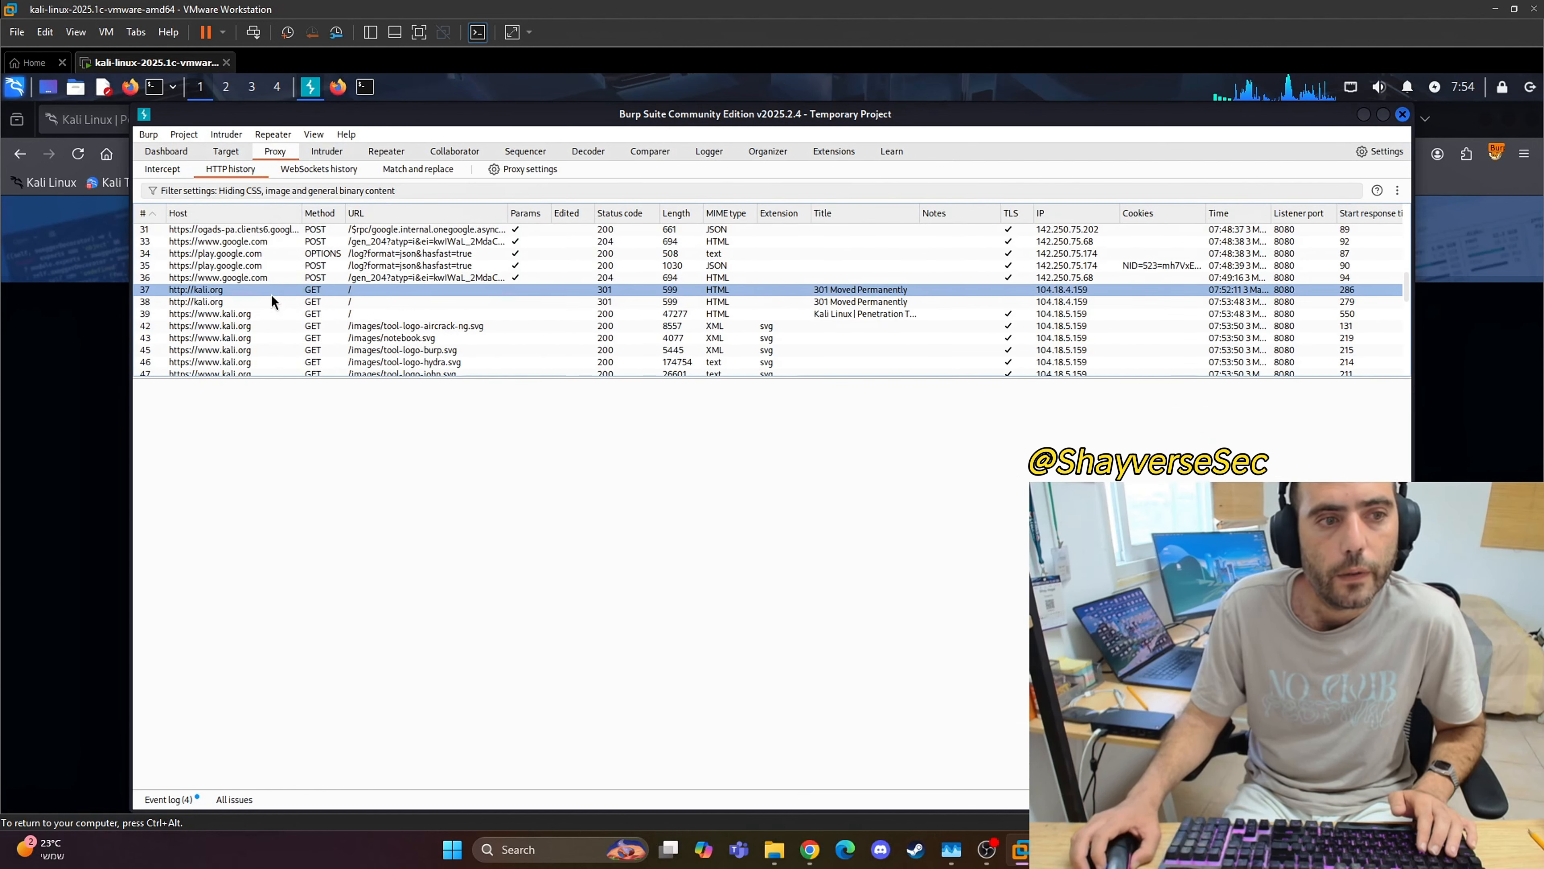
{"action": "left_click", "coordinate": [233, 294]}
{"action": "scroll", "coordinate": [384, 339], "scroll_direction": "down", "scroll_amount": 6}
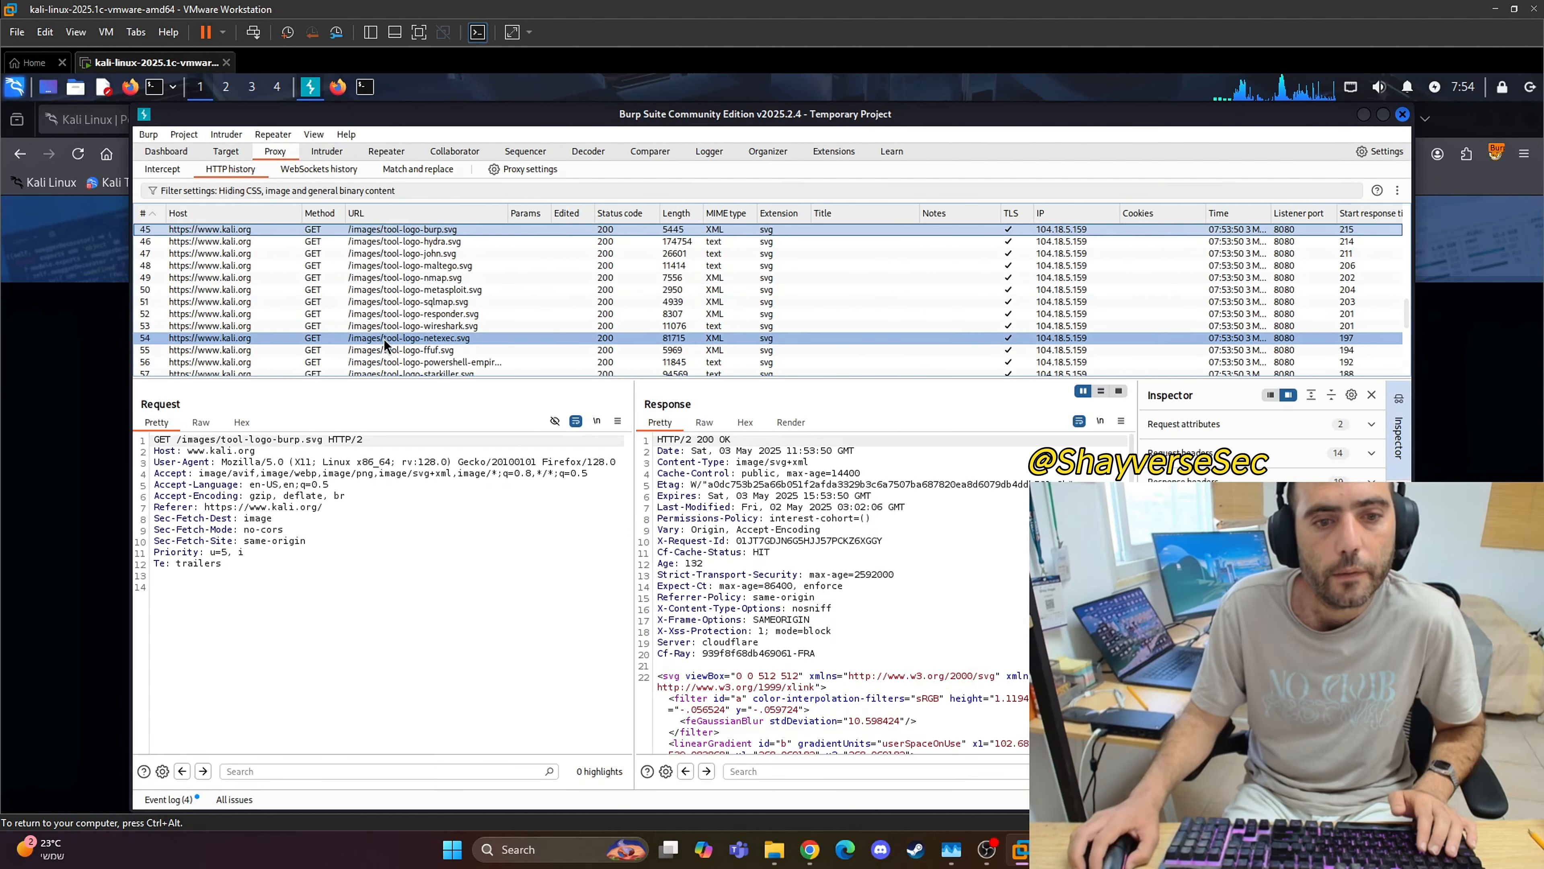
{"action": "left_click", "coordinate": [261, 301]}
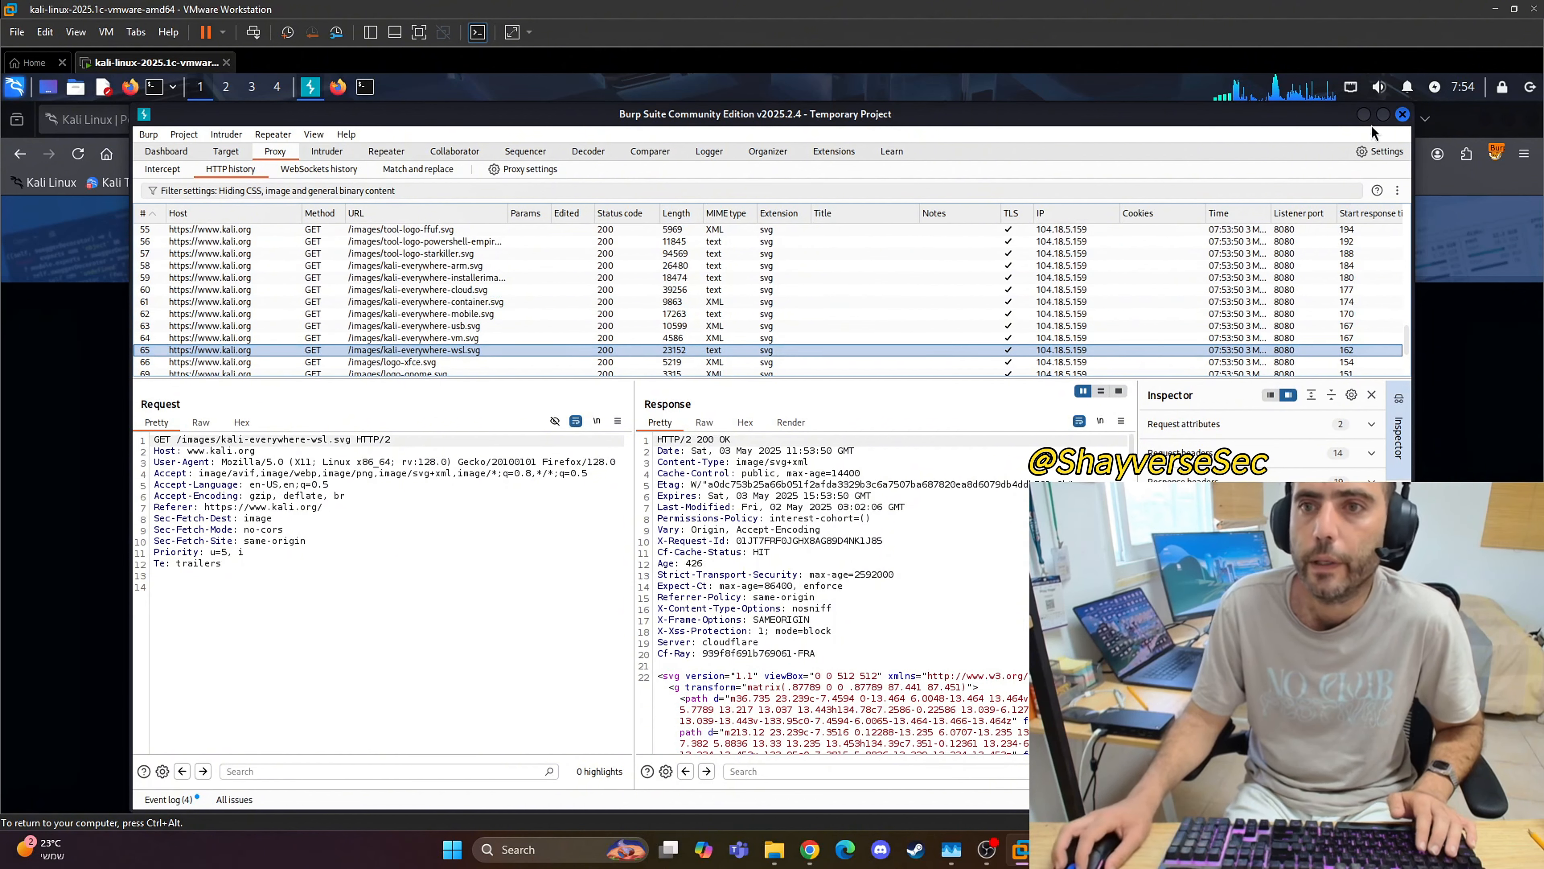
{"action": "left_click", "coordinate": [1363, 114]}
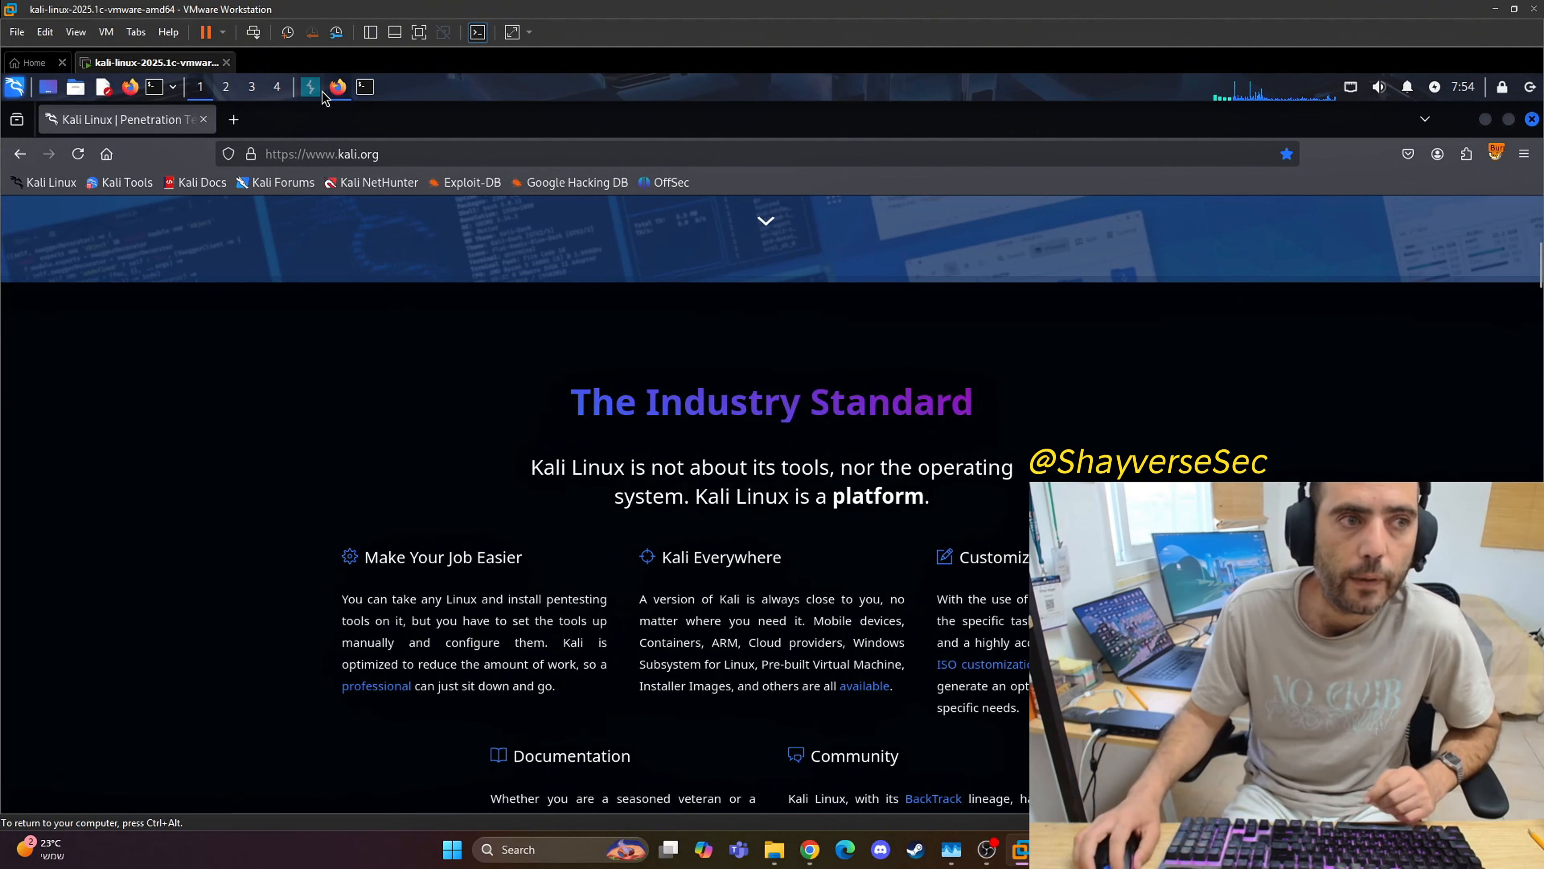
Step: Bring Burp Suite back and review the target view and the proxy's HTTP history again
{"action": "left_click", "coordinate": [310, 86]}
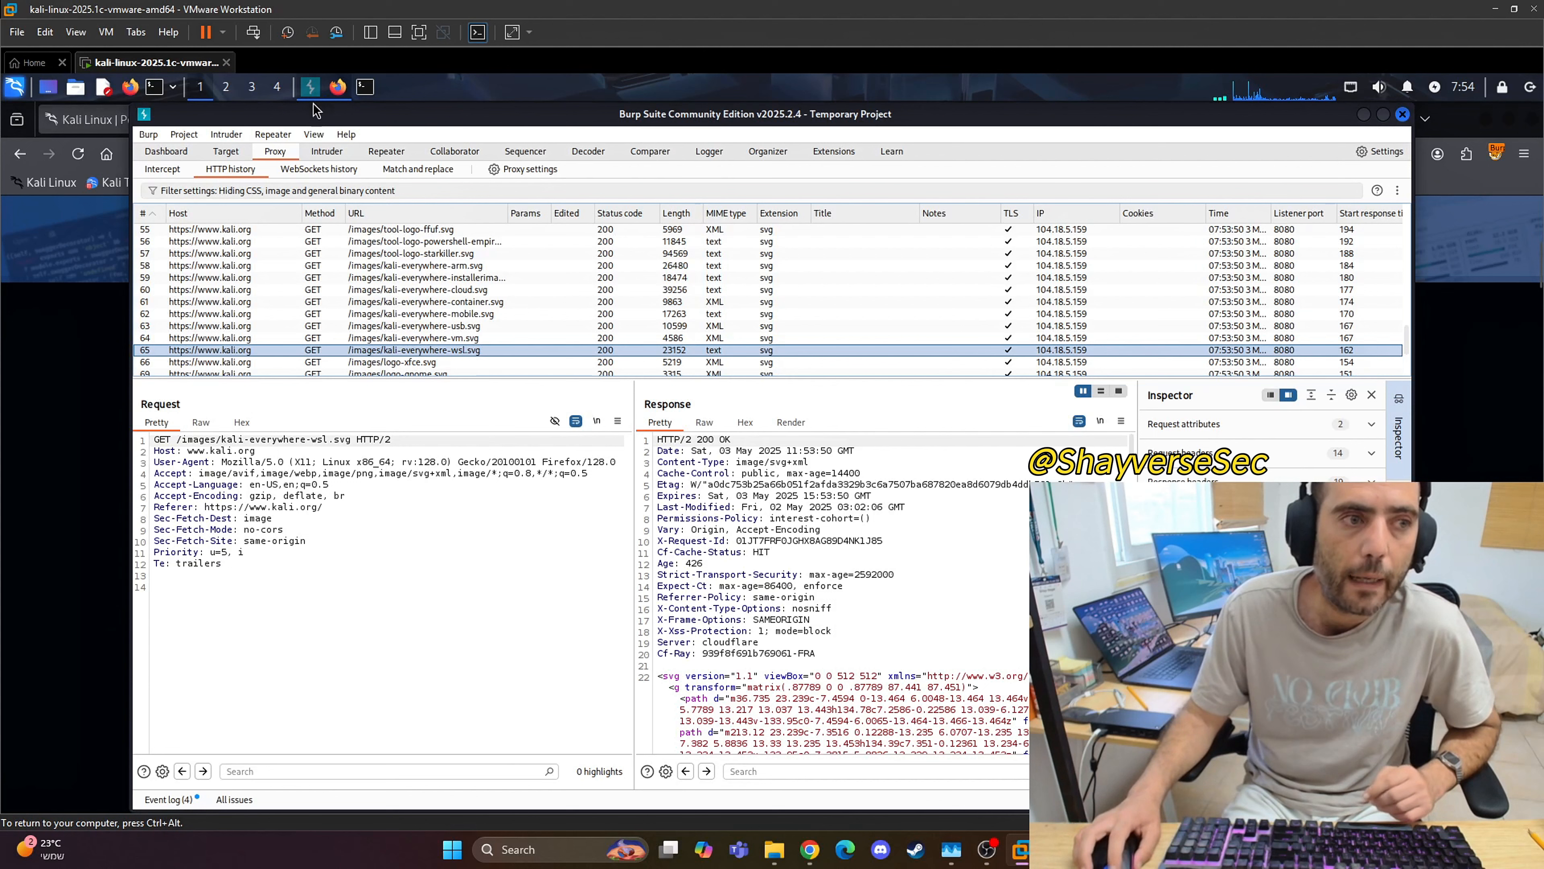
{"action": "left_click", "coordinate": [228, 152]}
{"action": "left_click", "coordinate": [282, 152]}
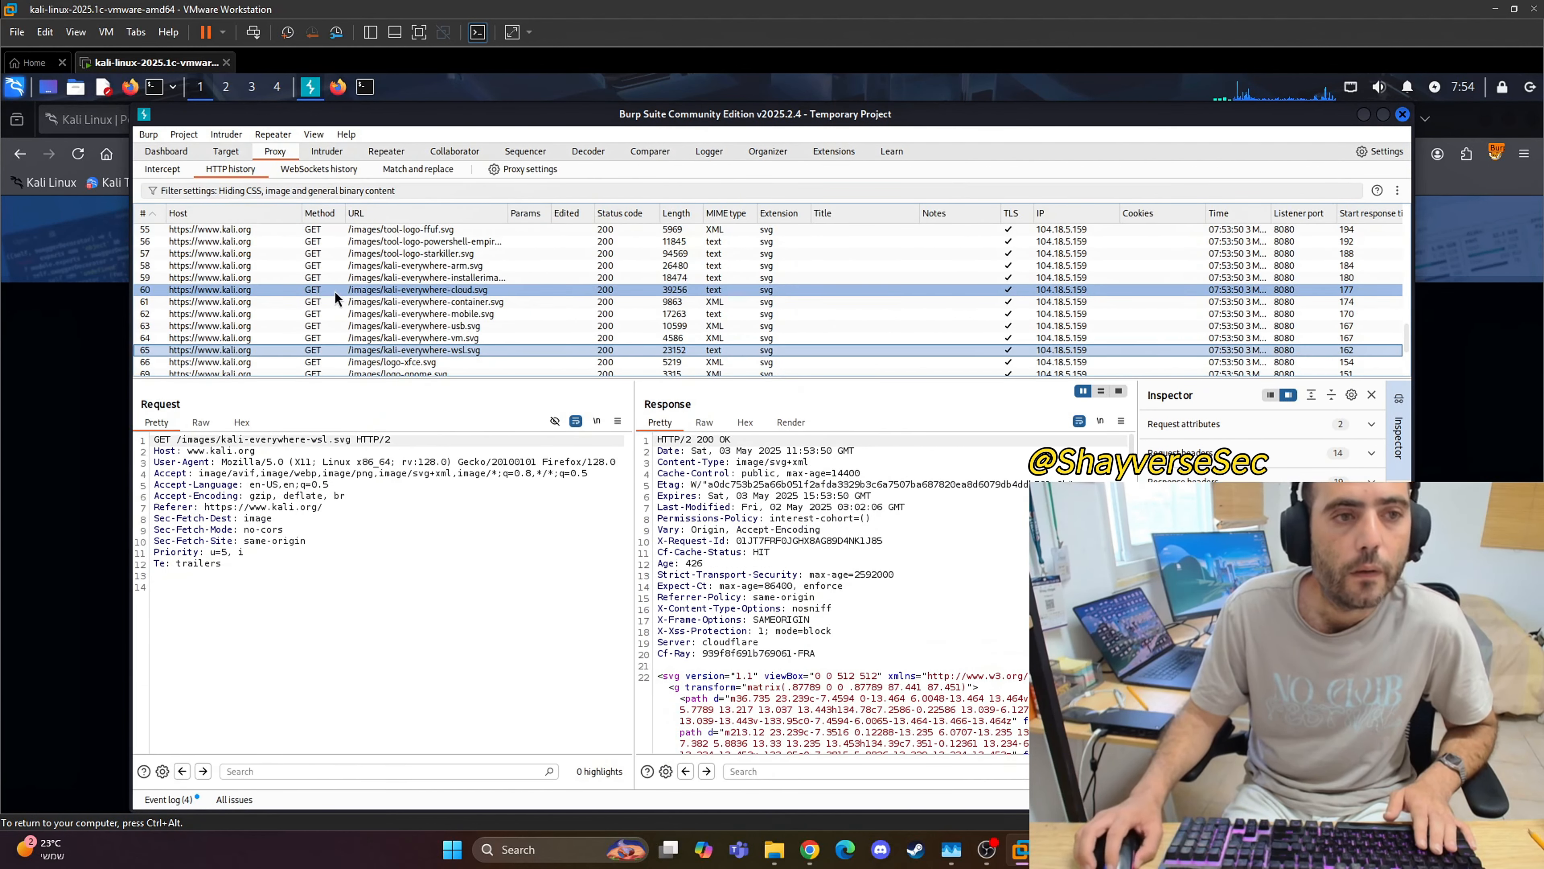